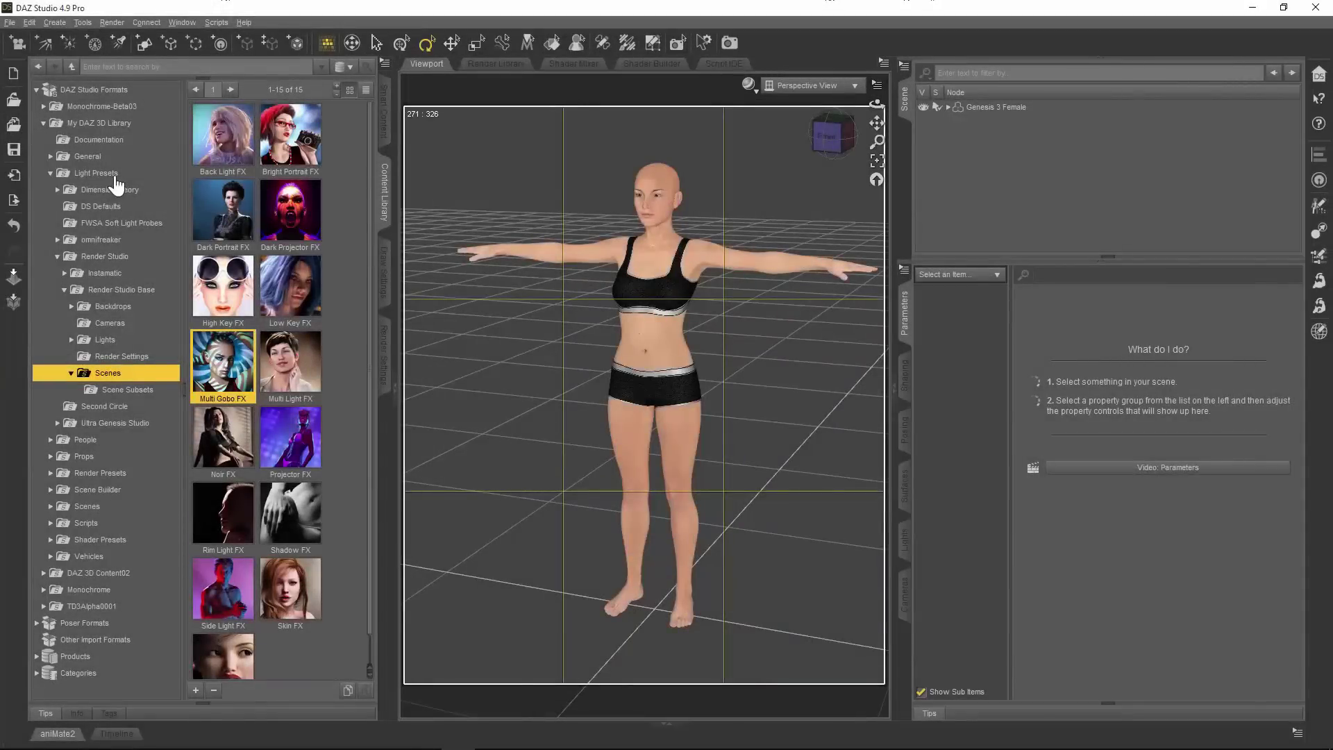
# Open the Backdrops folder of Render Studio Base, under Light Presets and Render Studio in My DAZ 3D Library.
pyautogui.click(104, 174)
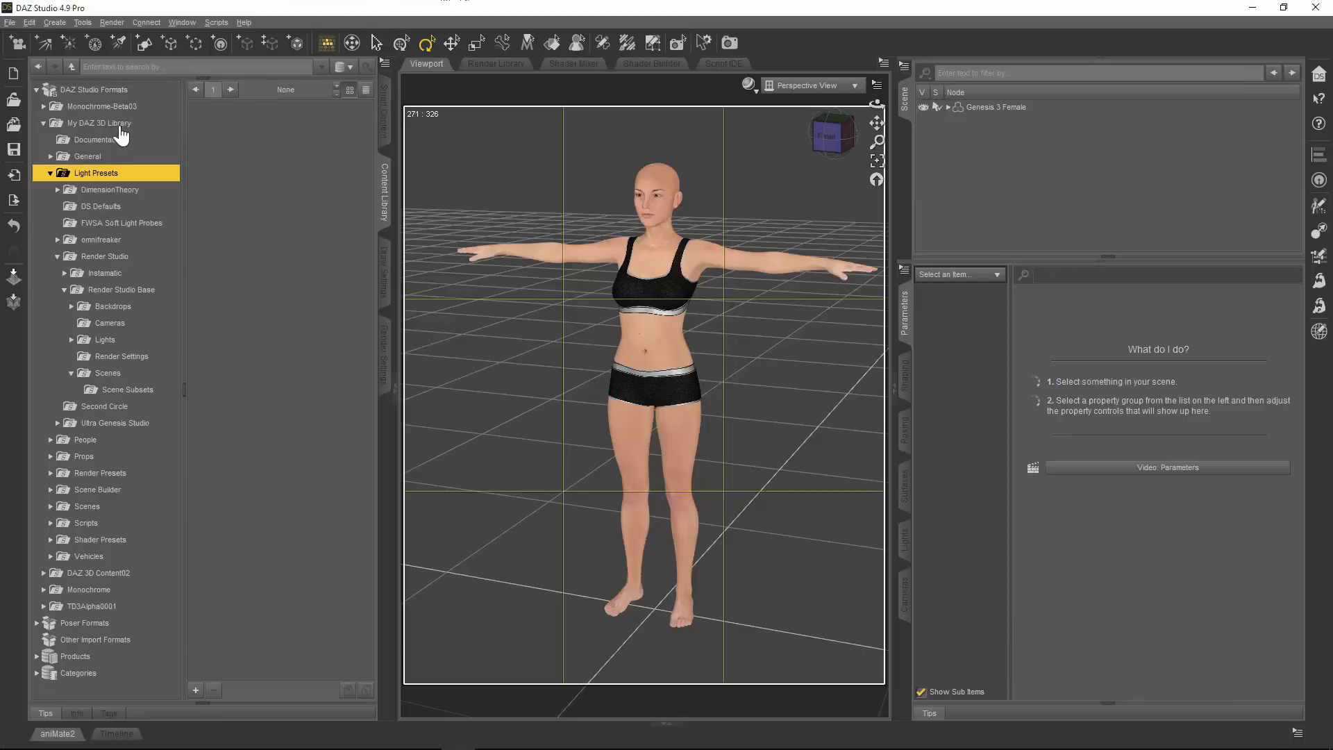
pyautogui.click(120, 125)
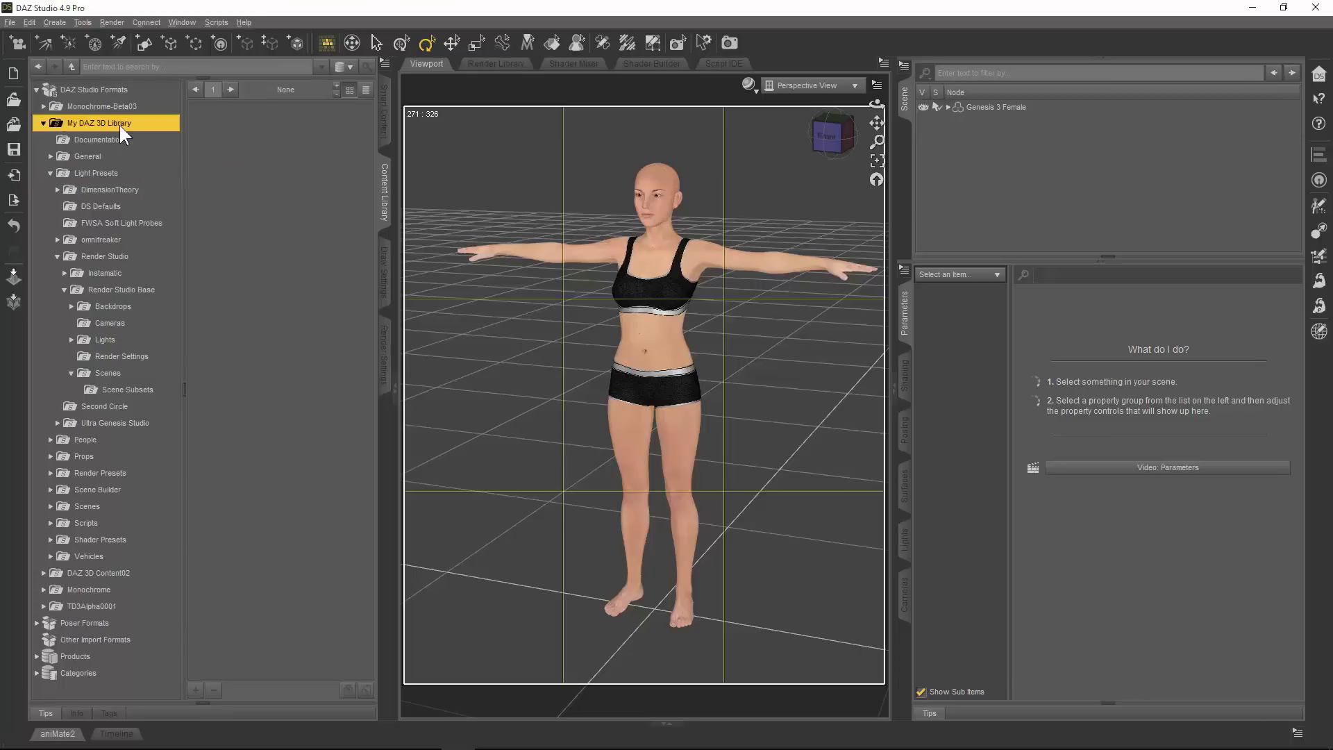
pyautogui.click(108, 174)
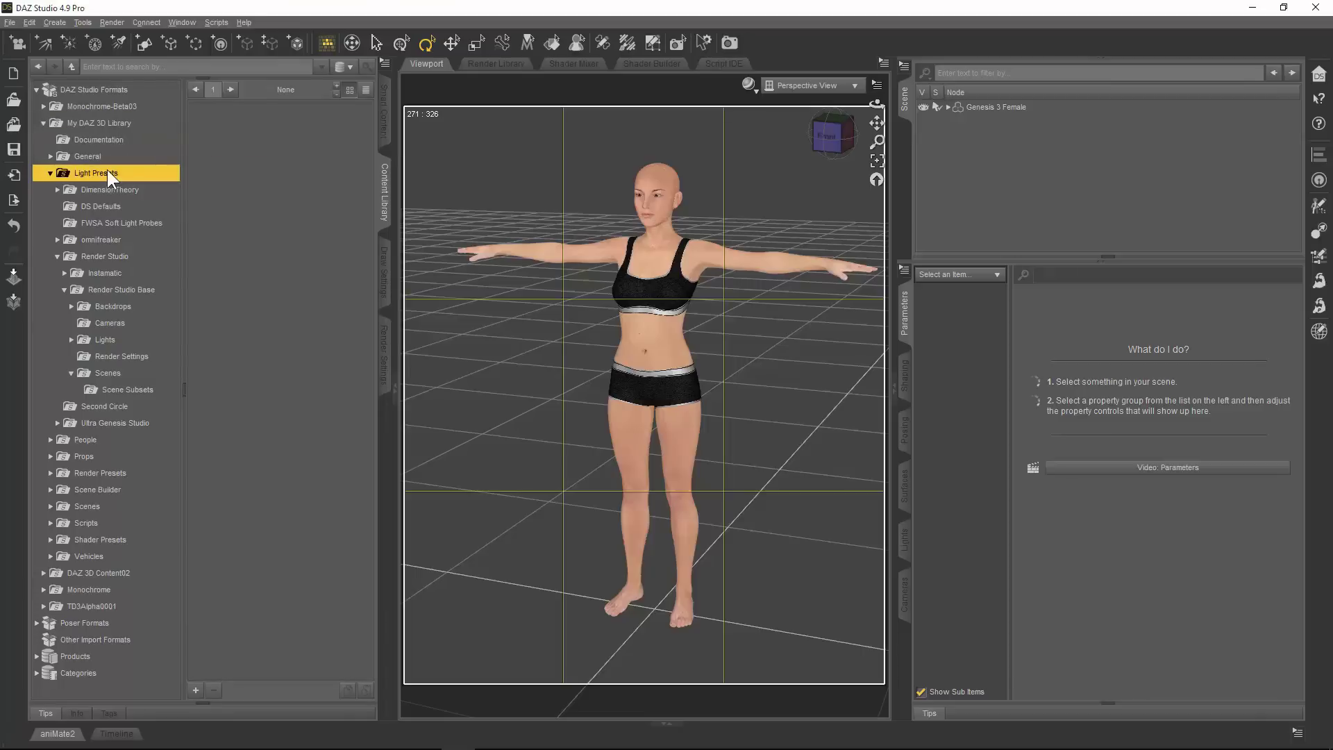
pyautogui.click(111, 257)
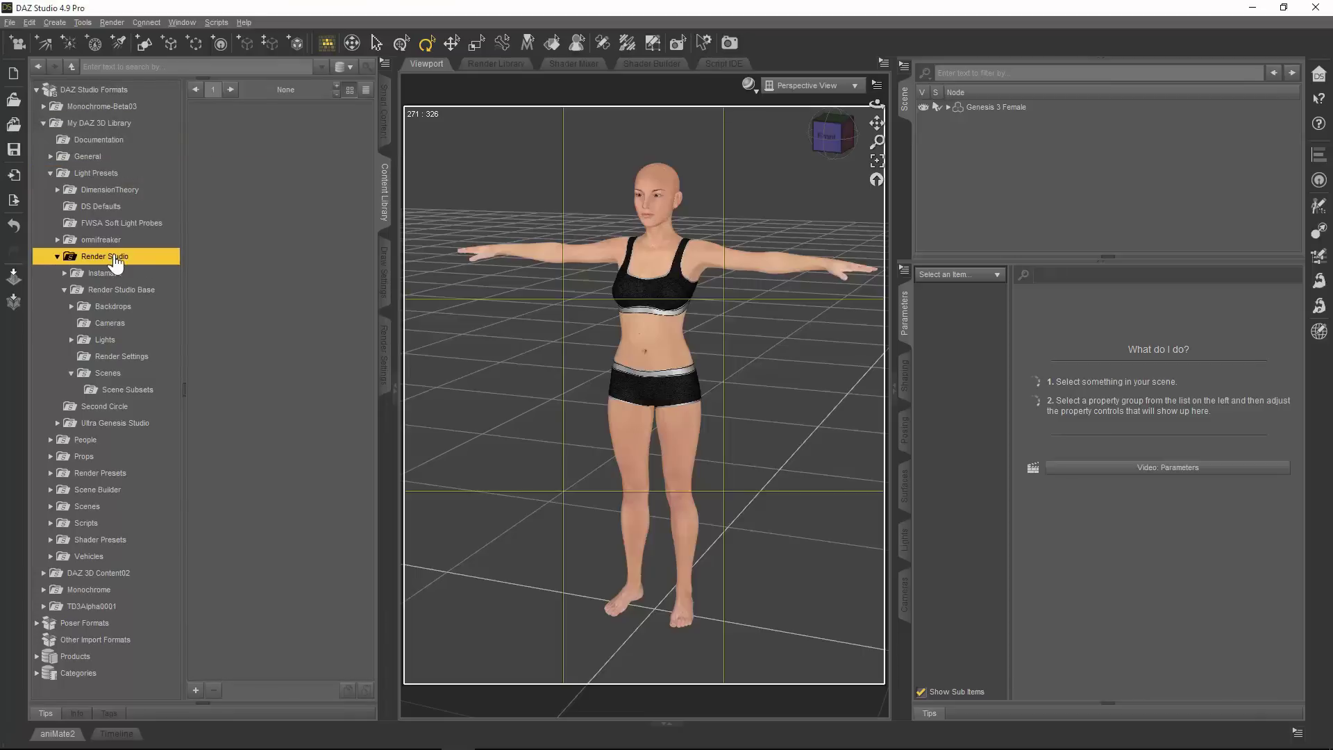
pyautogui.click(132, 291)
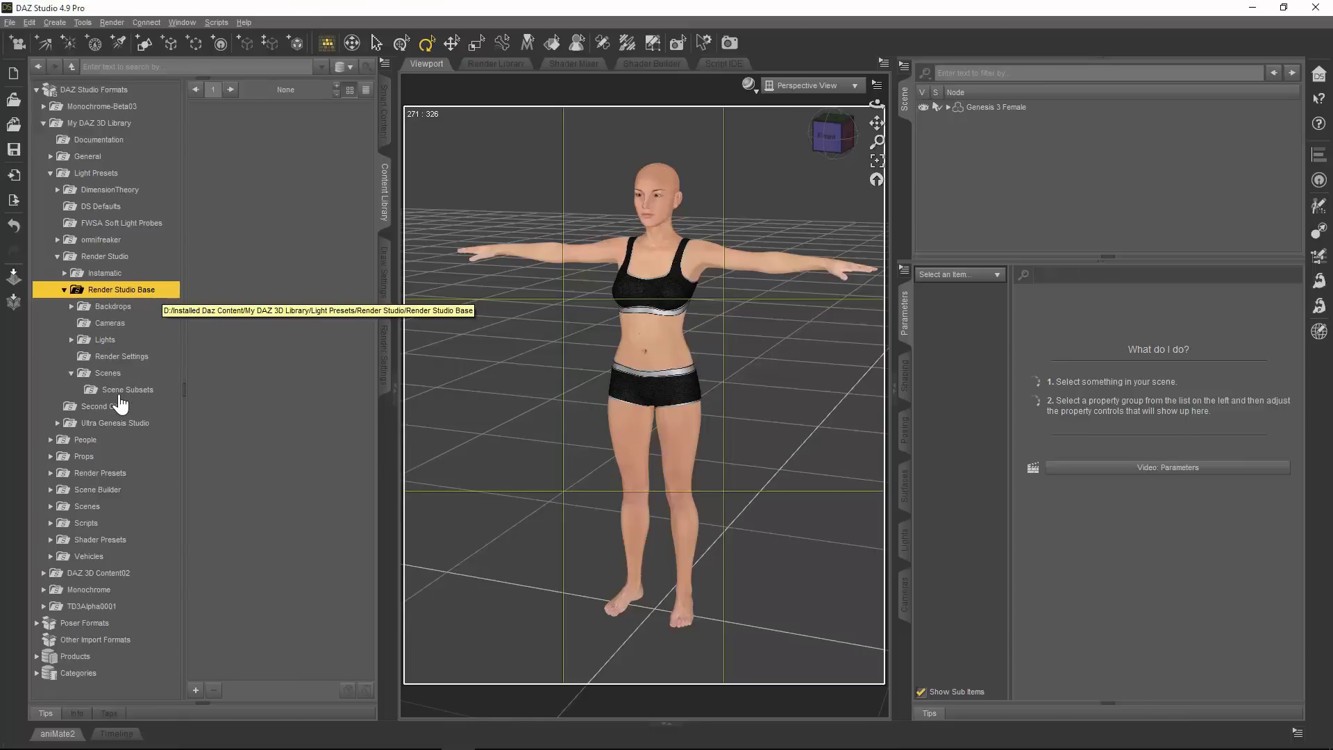
pyautogui.click(102, 307)
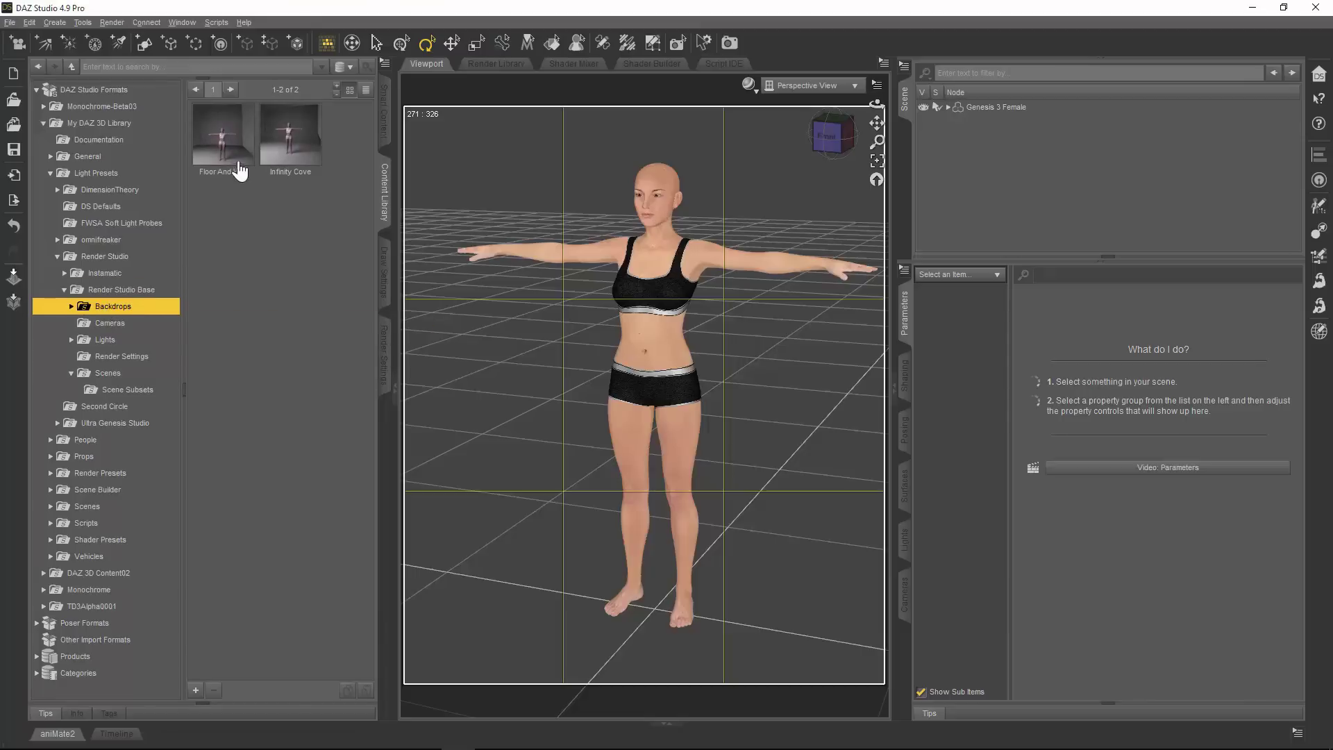
# Load the Floor And Wall backdrop into the scene and frame the whole set around the figure.
pyautogui.moveTo(240, 172)
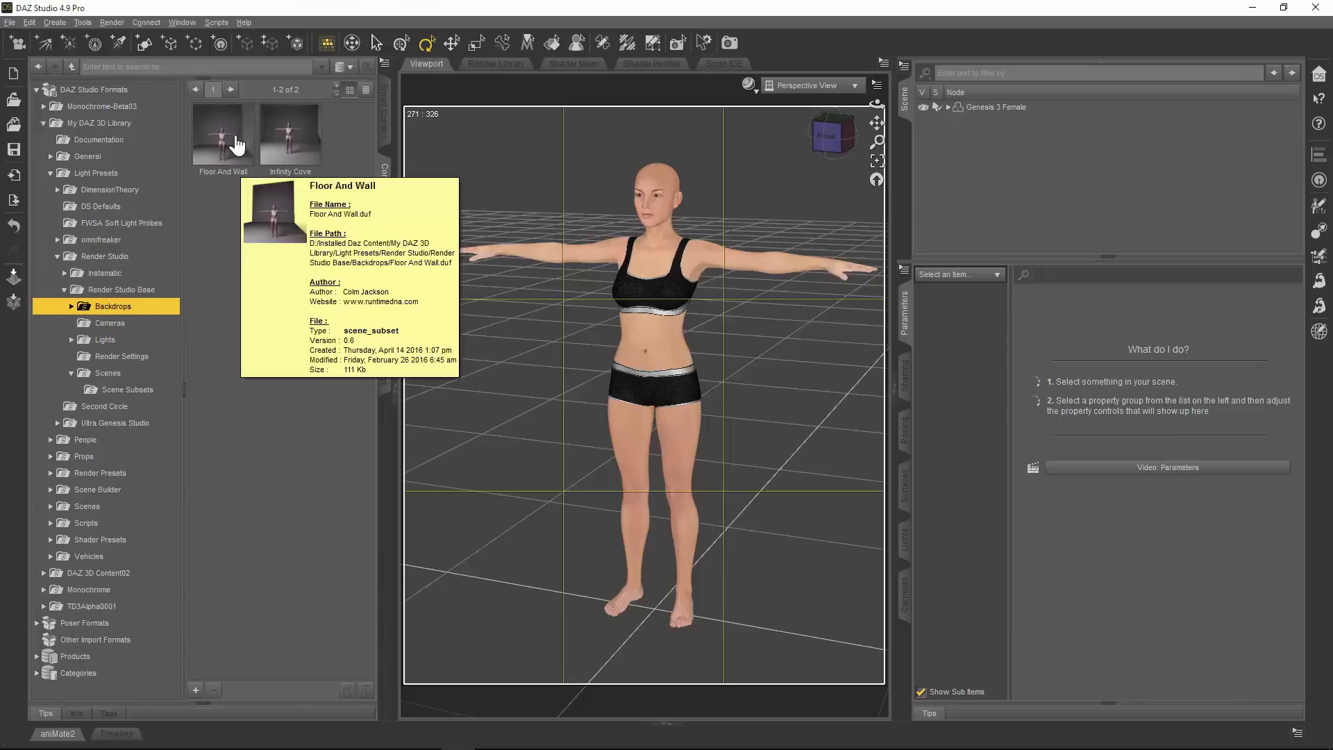
pyautogui.click(235, 146)
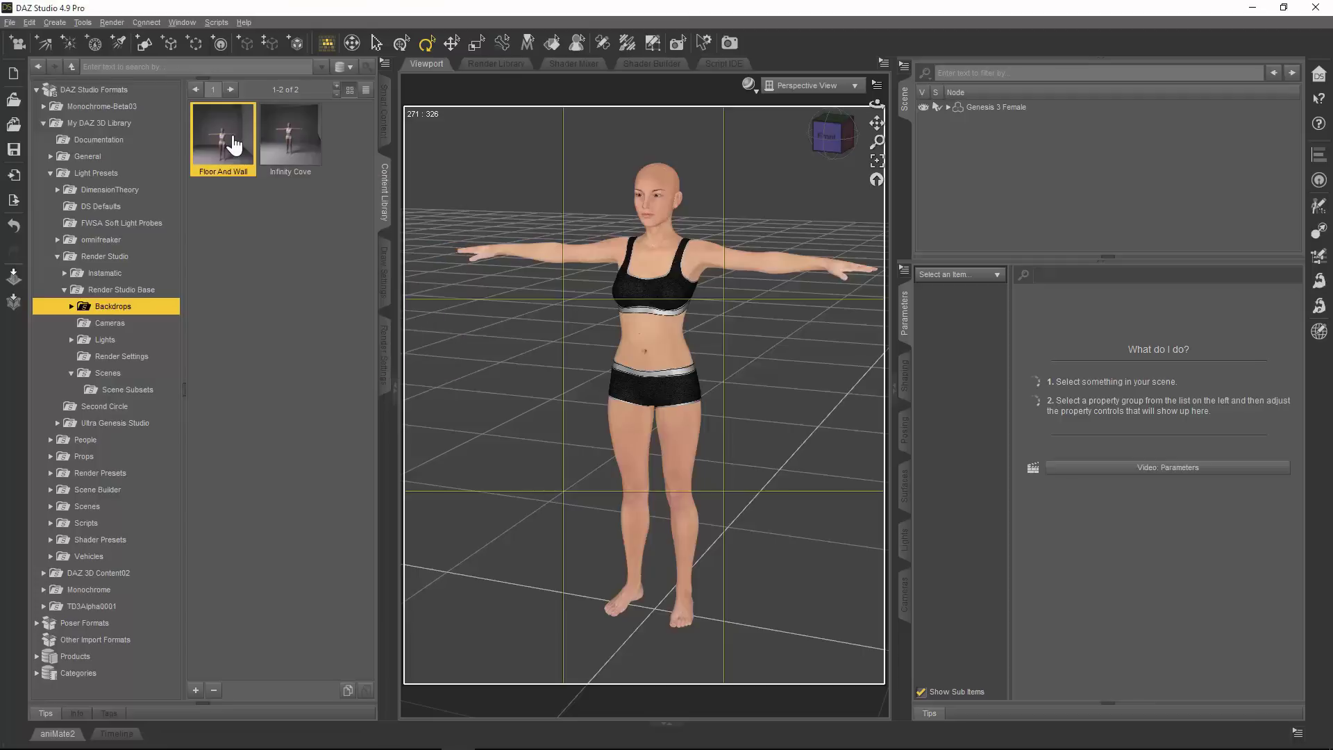
pyautogui.doubleClick(233, 141)
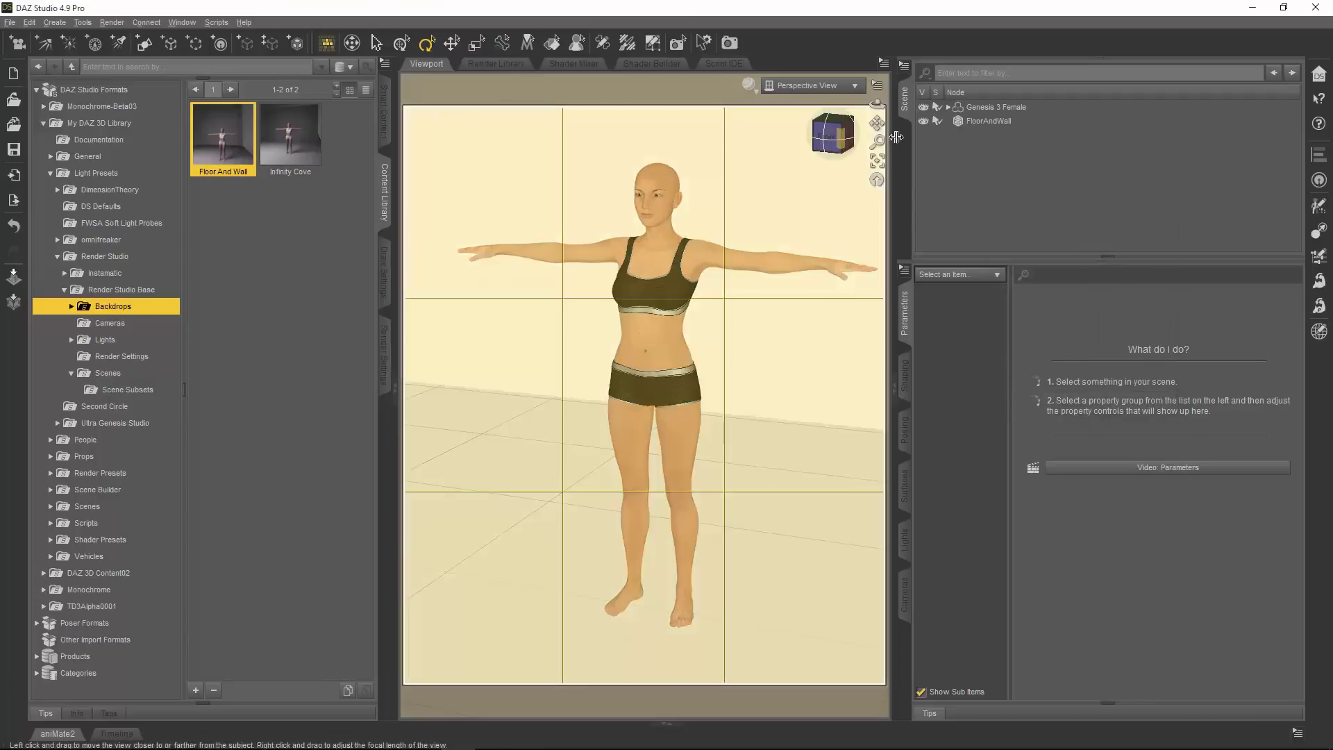
pyautogui.moveTo(879, 143); pyautogui.dragTo(879, 271)
pyautogui.moveTo(877, 123)
pyautogui.mouseDown()
pyautogui.moveTo(867, 137)
pyautogui.moveTo(869, 106)
pyautogui.mouseUp()
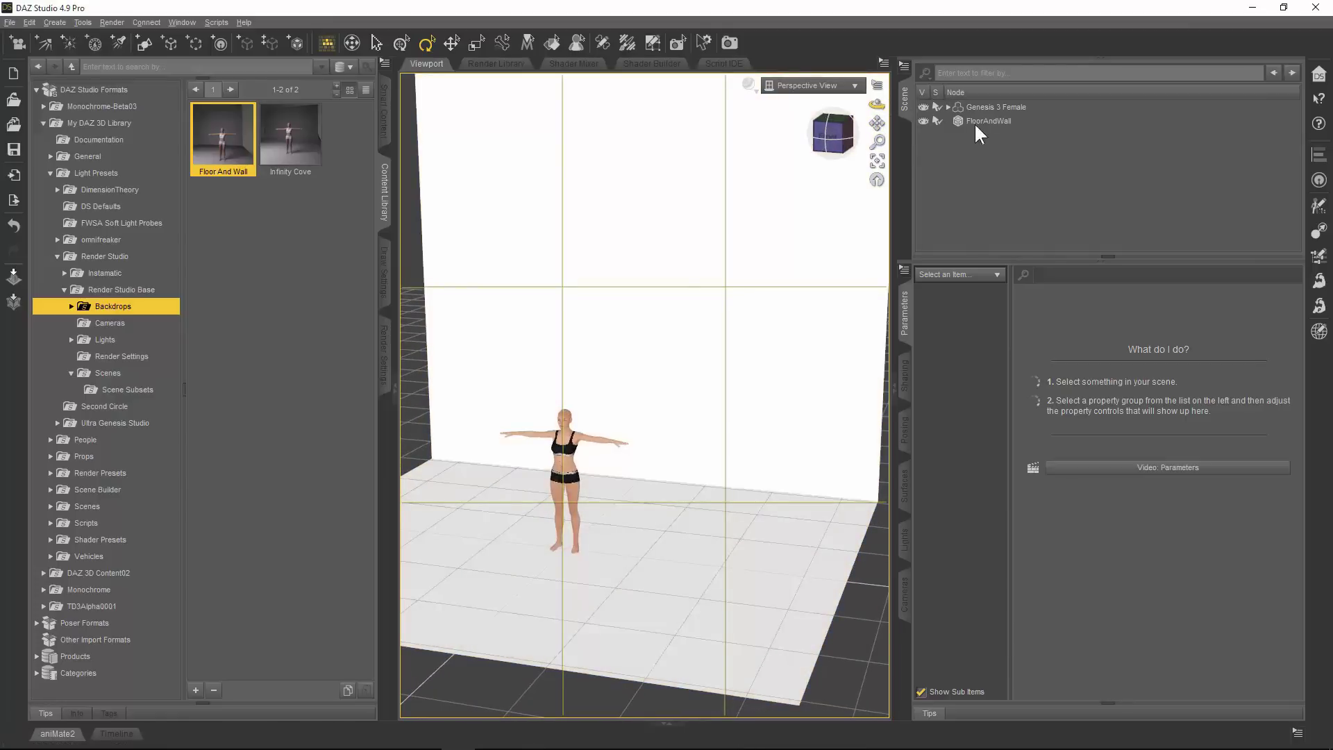
# Hide FloorAndWall, load the Infinity Cove backdrop instead, and inspect its extent from several angles.
pyautogui.click(923, 120)
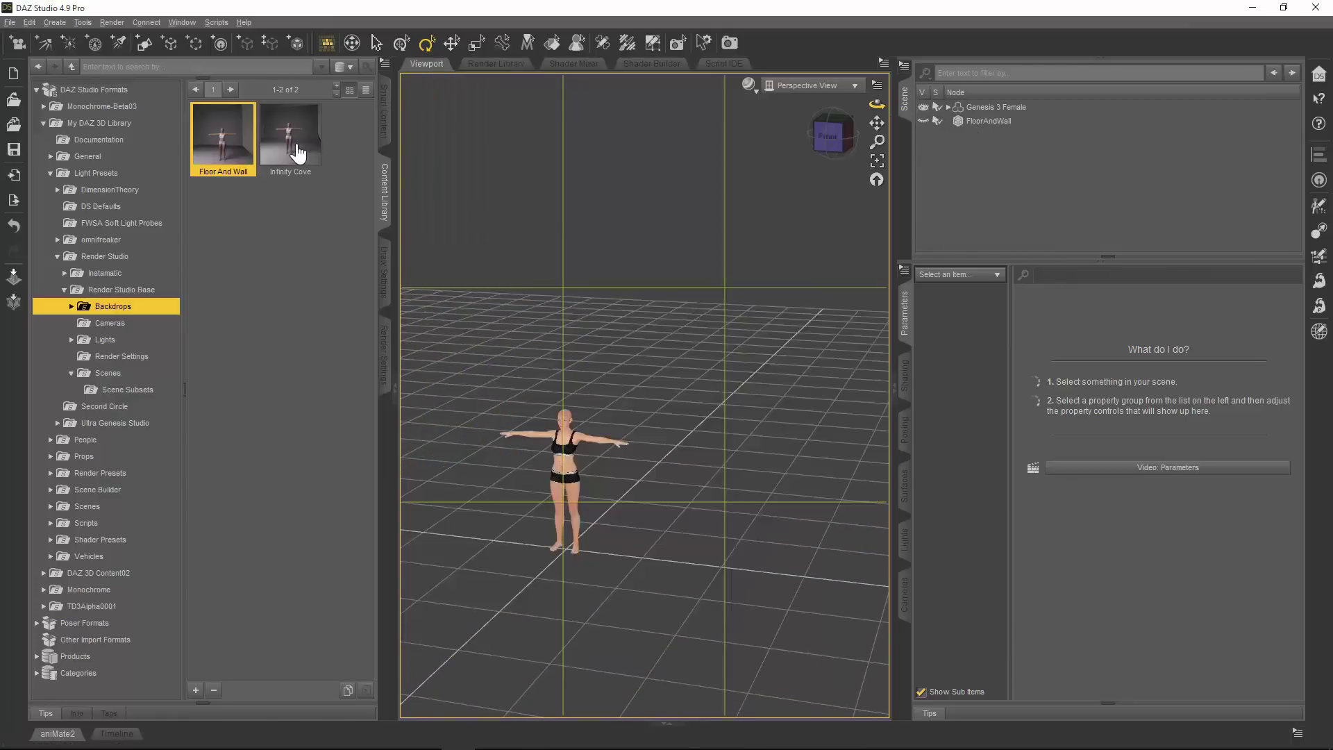
pyautogui.doubleClick(295, 143)
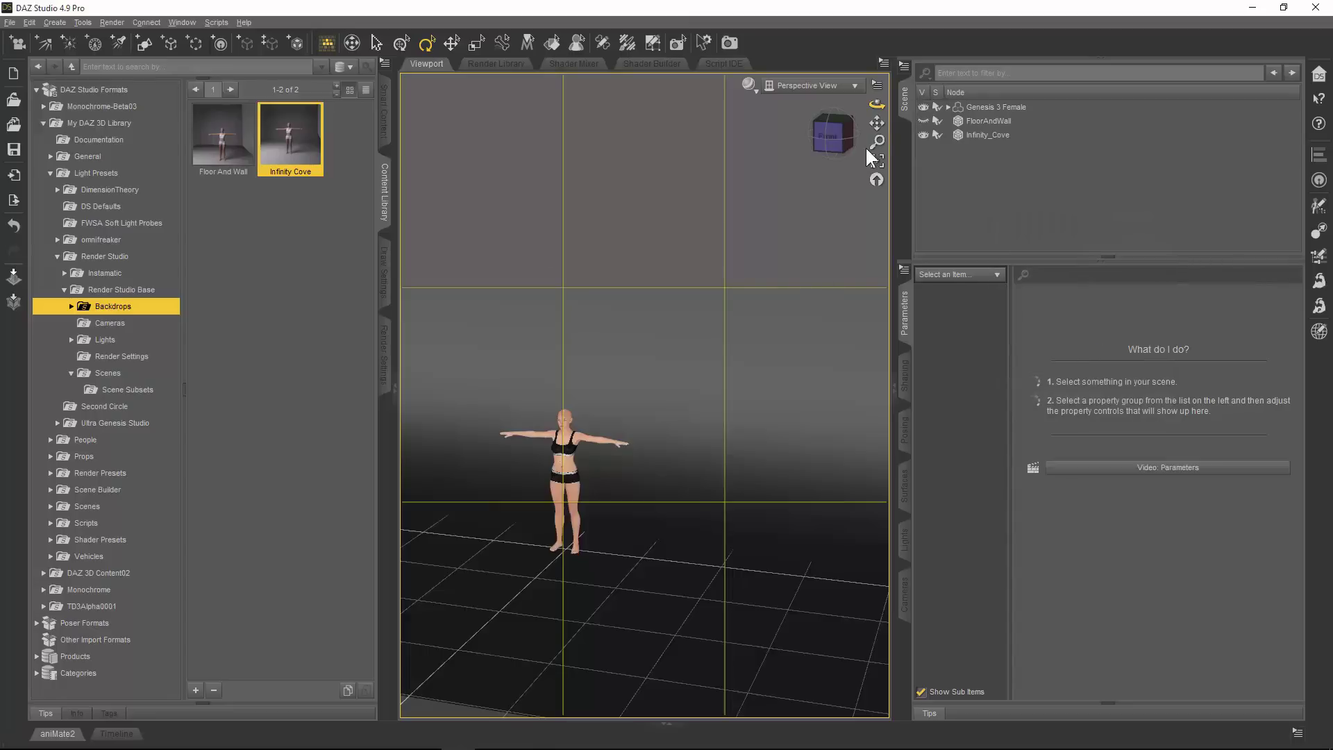
pyautogui.click(880, 139)
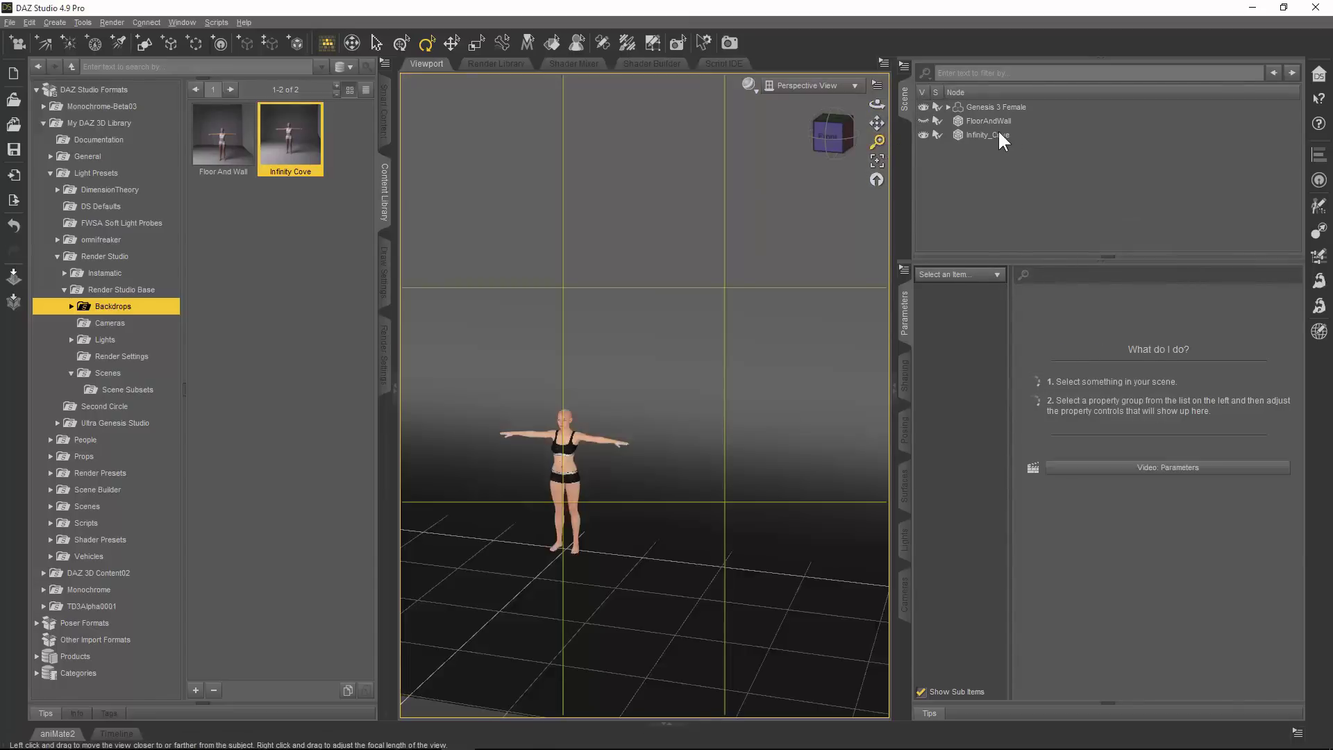
pyautogui.click(999, 134)
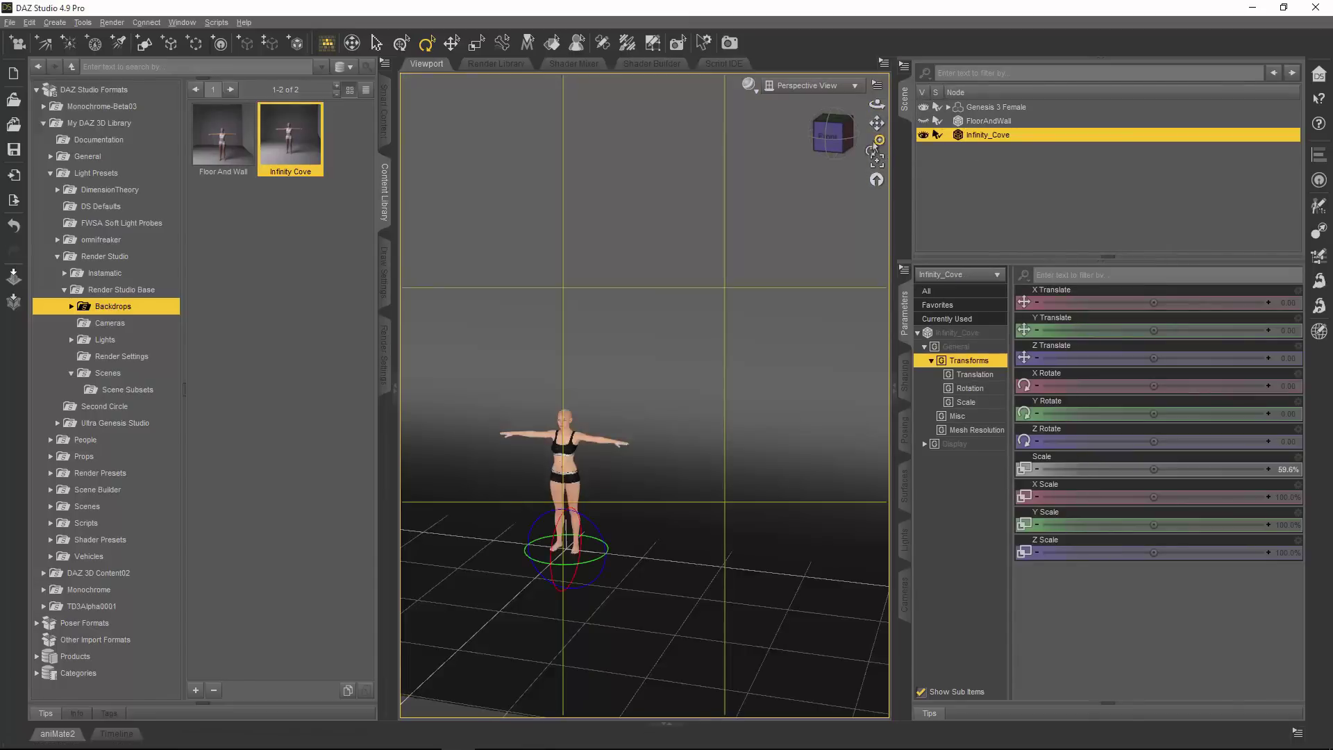
pyautogui.moveTo(877, 141); pyautogui.dragTo(876, 175)
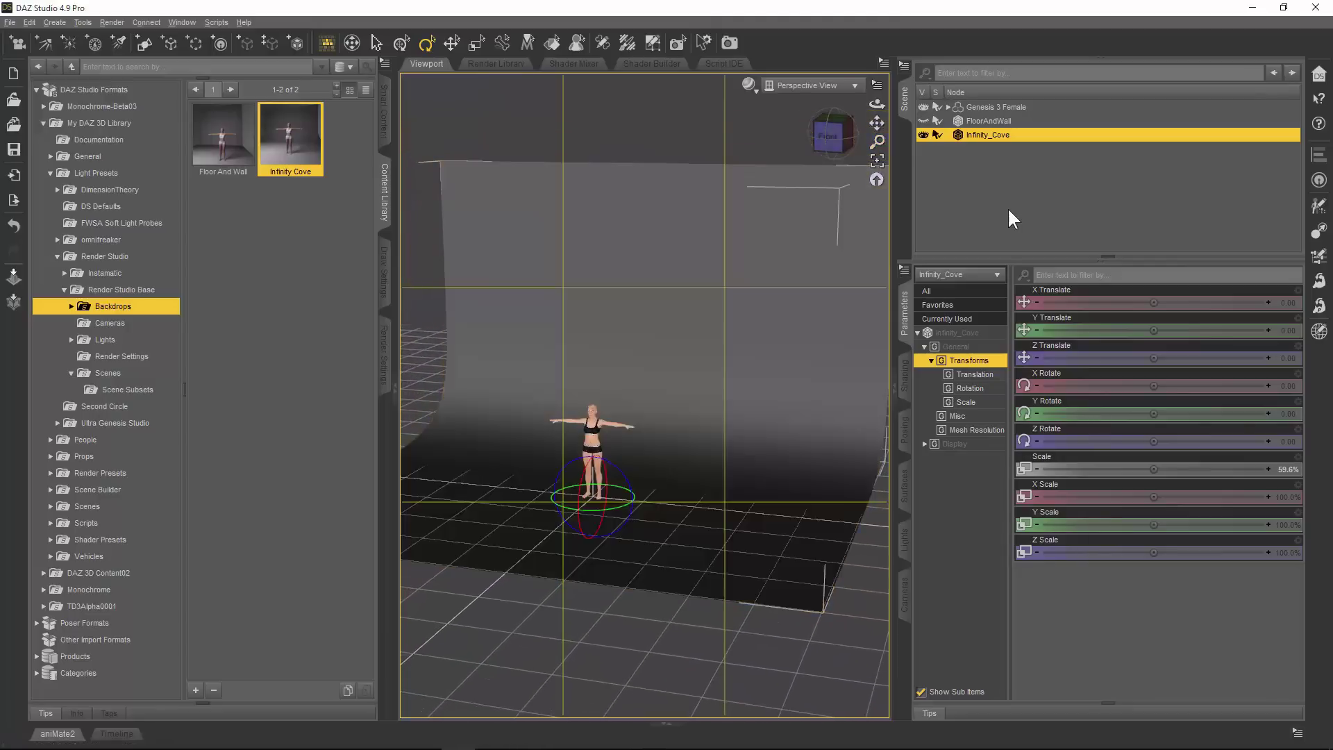
pyautogui.moveTo(877, 104); pyautogui.dragTo(885, 153)
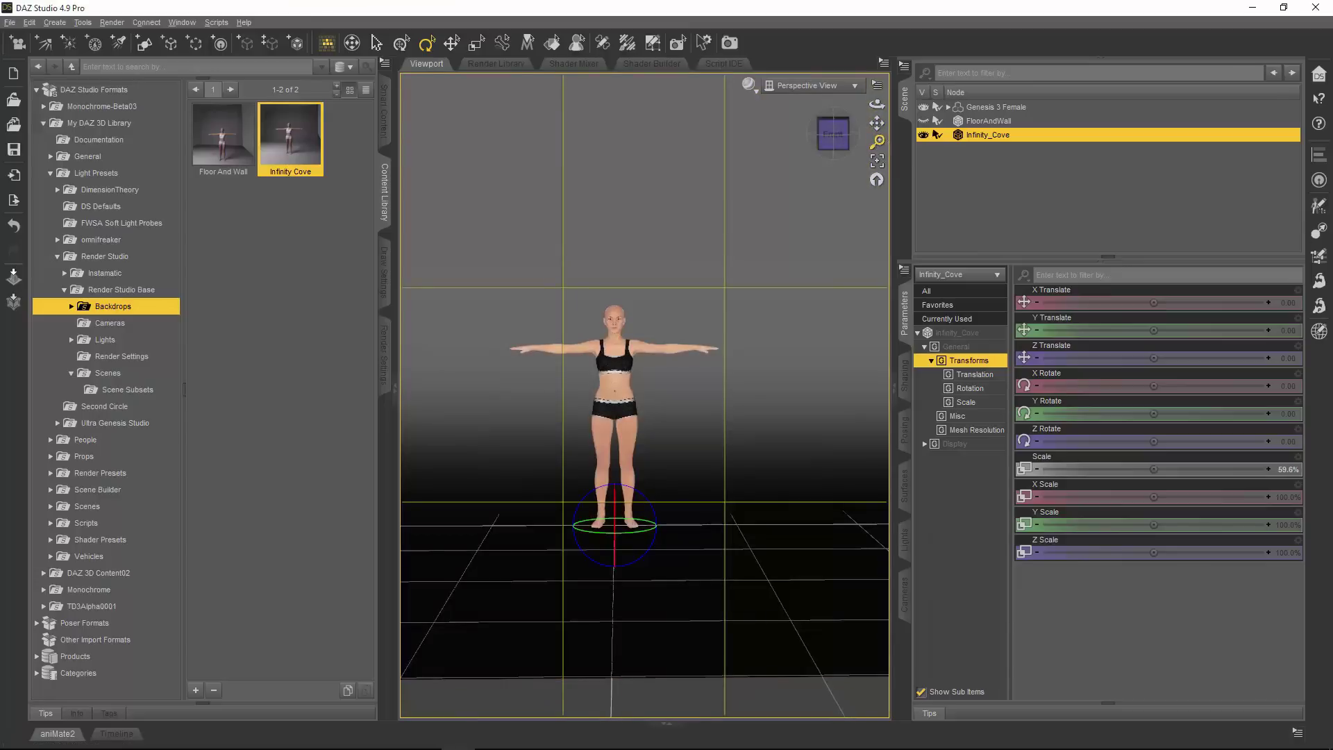
pyautogui.moveTo(877, 104); pyautogui.dragTo(878, 146)
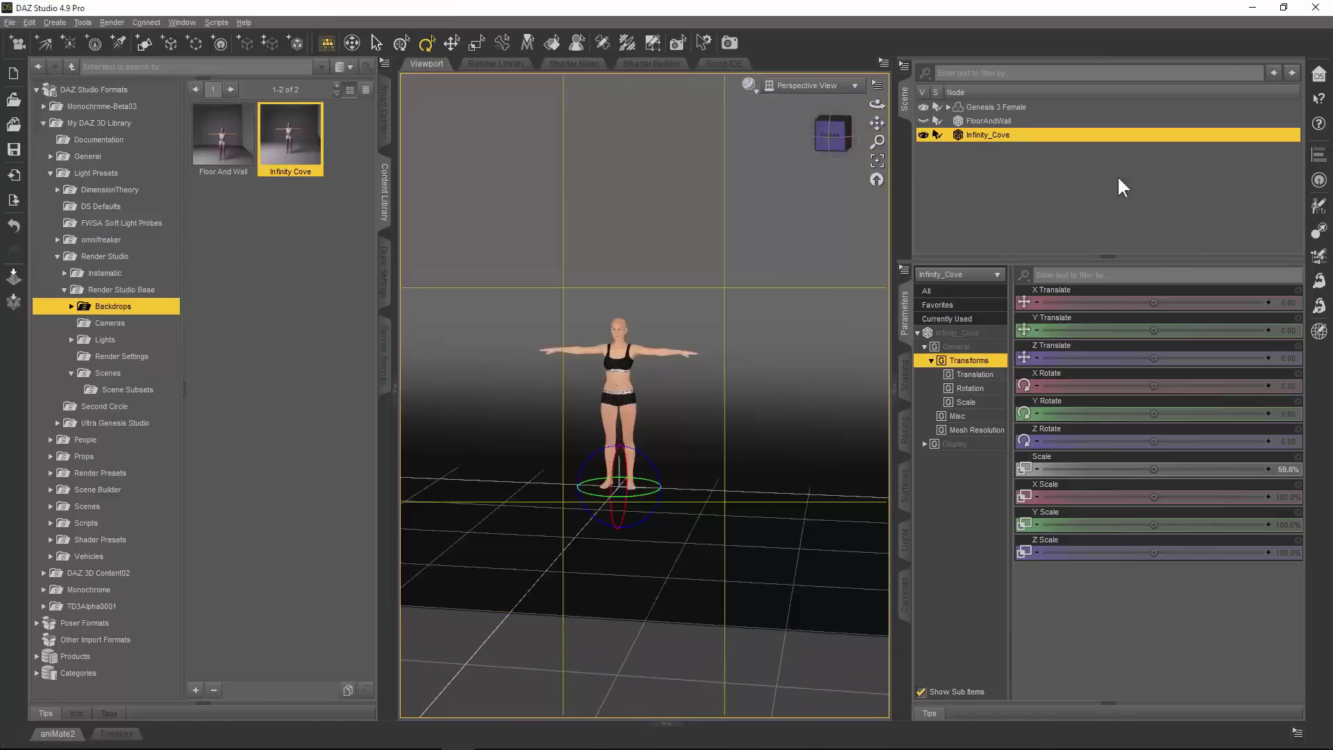
# Delete the Infinity Cove backdrop from the scene and make FloorAndWall visible again.
pyautogui.click(923, 134)
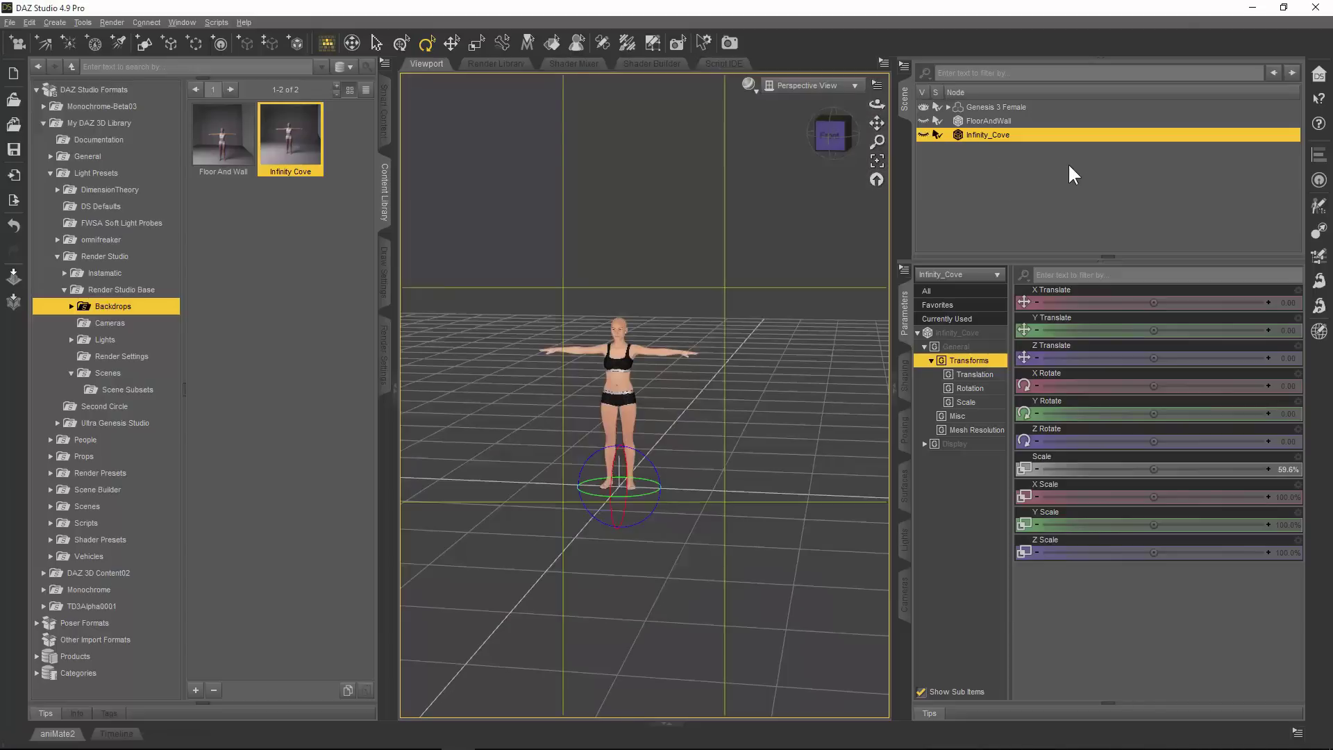
pyautogui.rightClick(1014, 132)
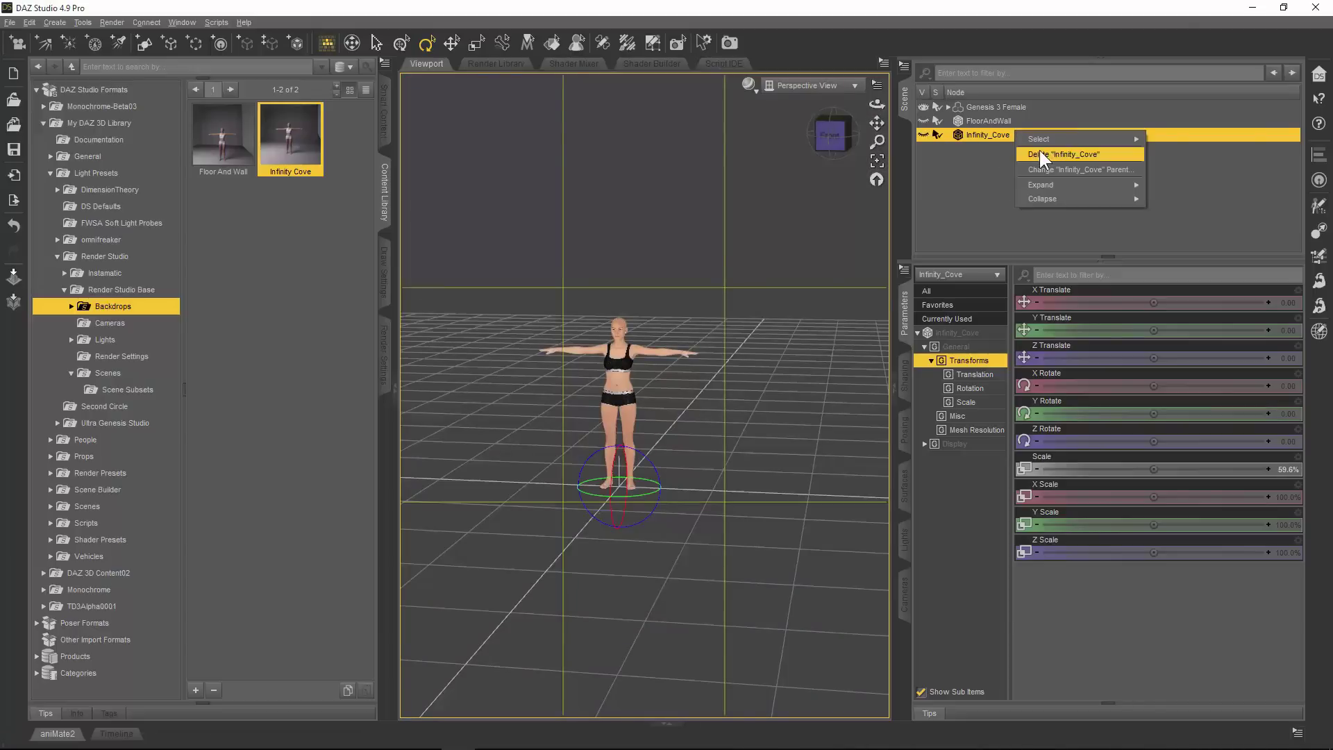
pyautogui.click(1039, 150)
pyautogui.click(979, 120)
pyautogui.click(923, 121)
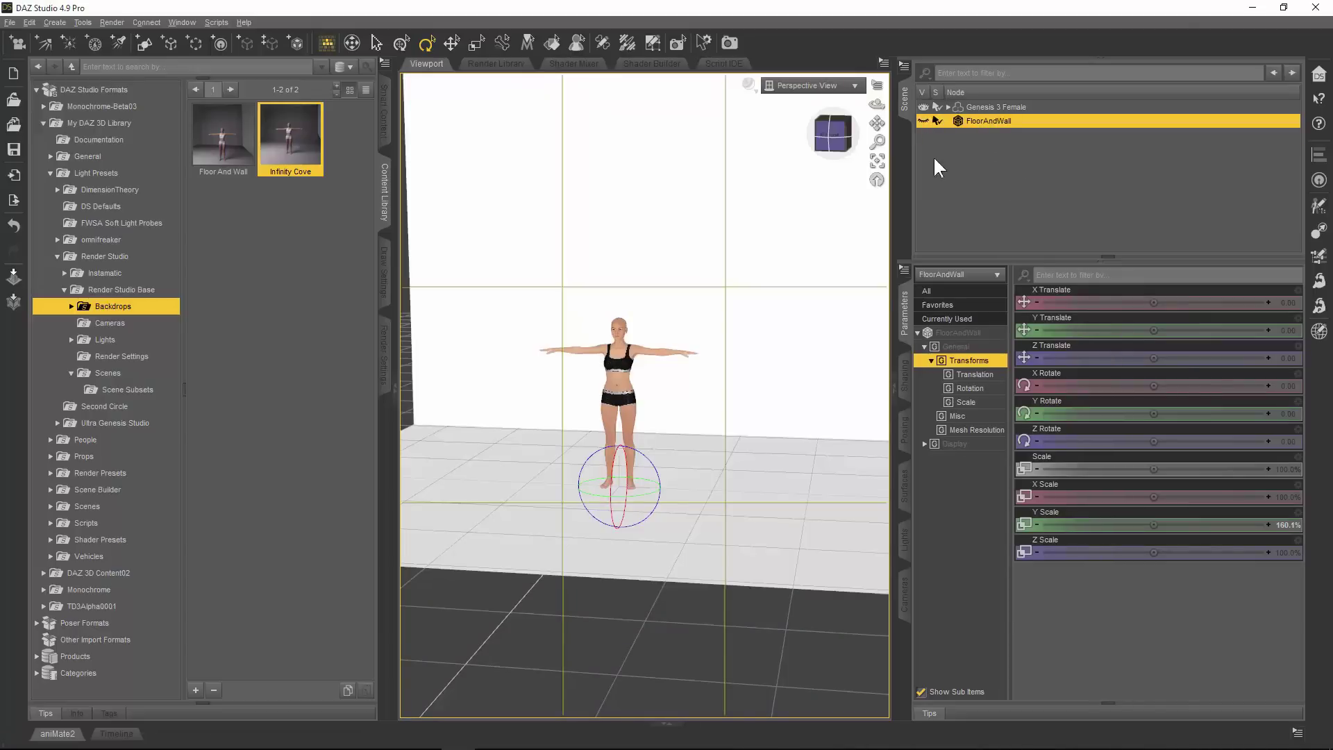
pyautogui.moveTo(877, 123)
pyautogui.mouseDown()
pyautogui.moveTo(882, 140)
pyautogui.moveTo(892, 105)
pyautogui.moveTo(906, 104)
pyautogui.moveTo(882, 133)
pyautogui.mouseUp()
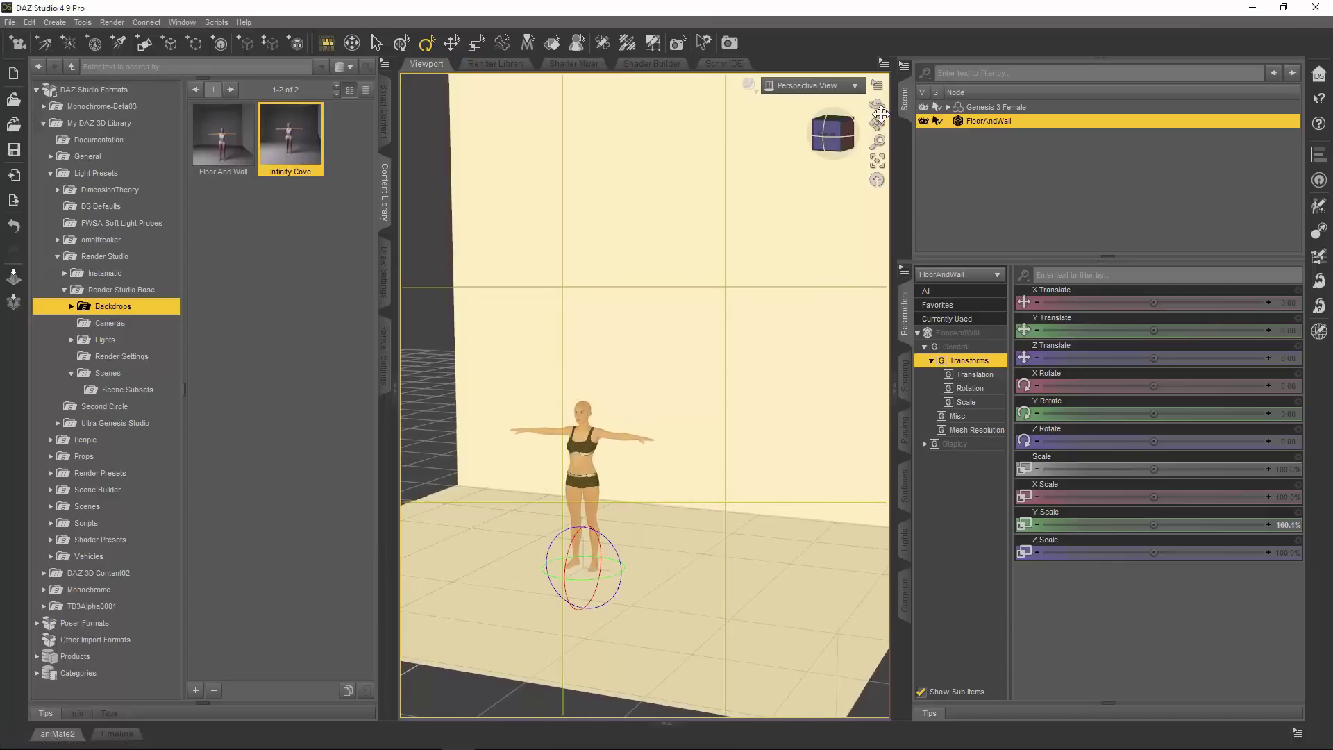
# Expand the backdrop Materials folders through Iray to the BG Wall And Cove categories.
pyautogui.click(71, 307)
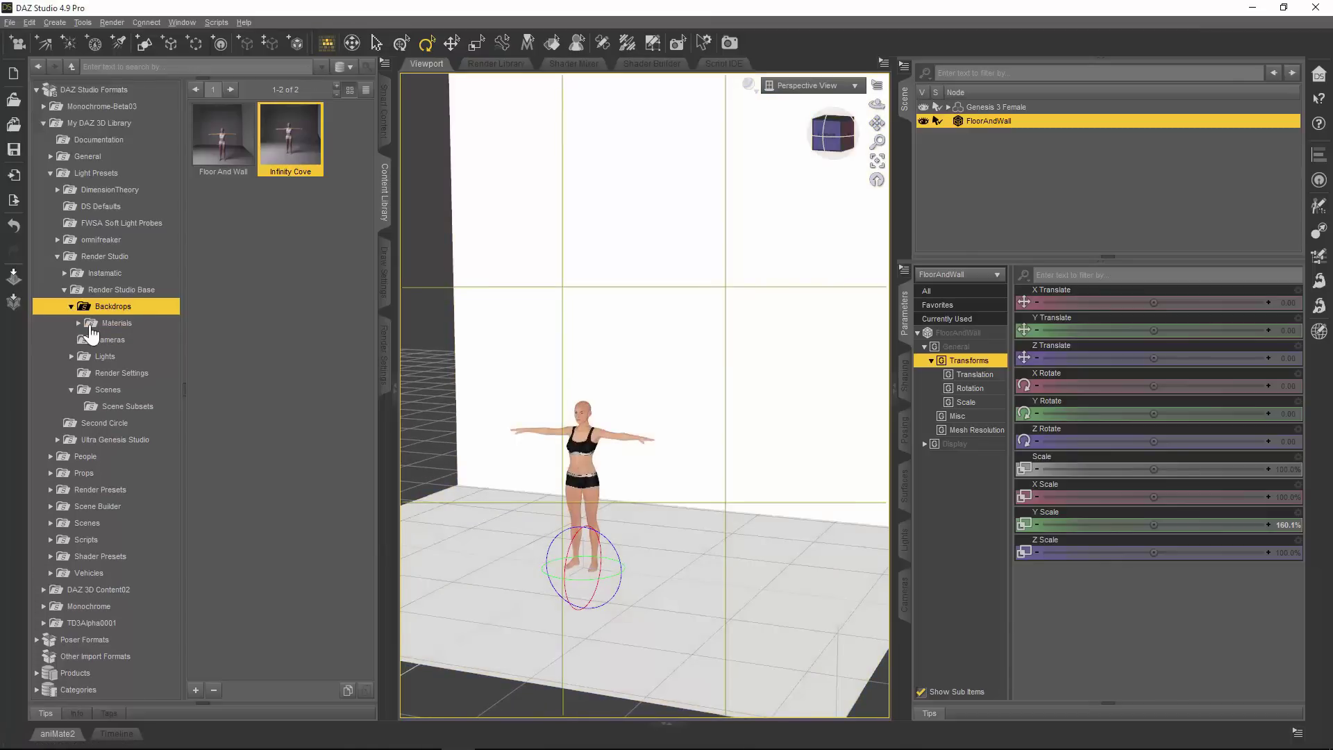
pyautogui.click(78, 323)
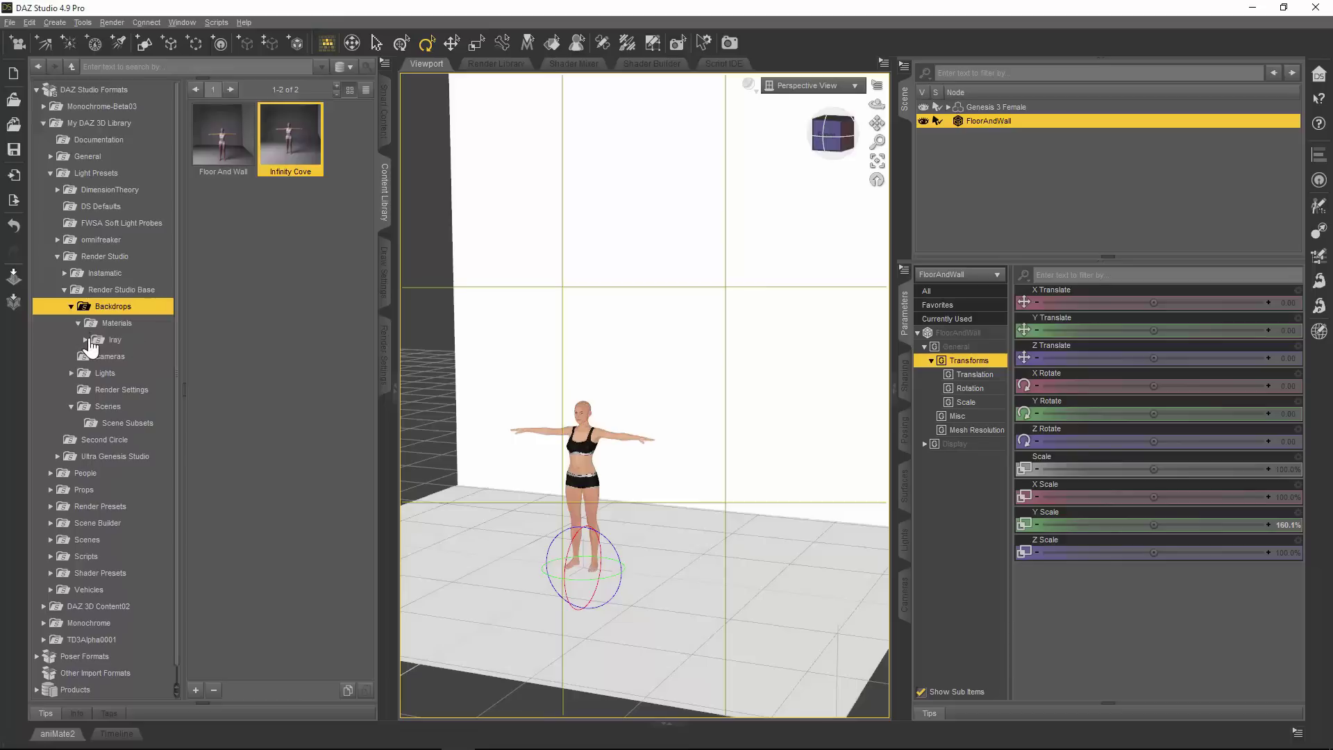
pyautogui.click(86, 340)
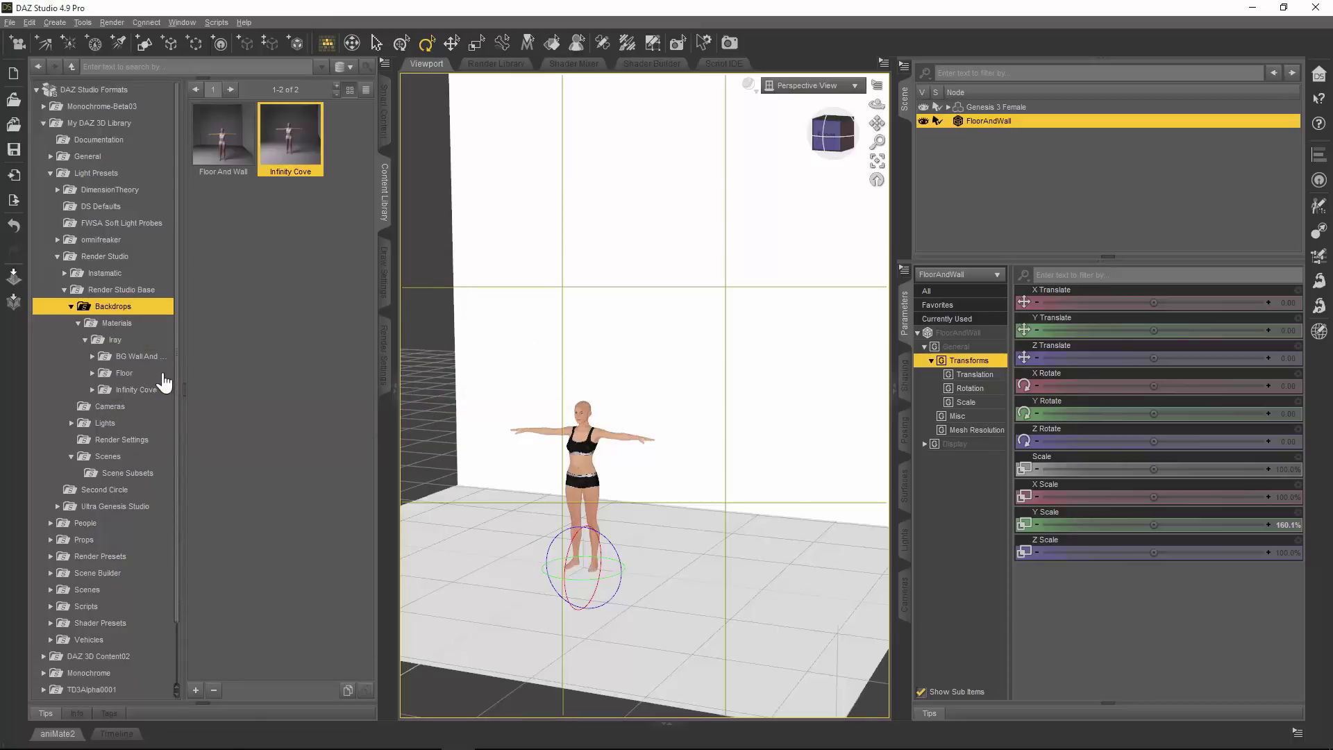
pyautogui.click(93, 357)
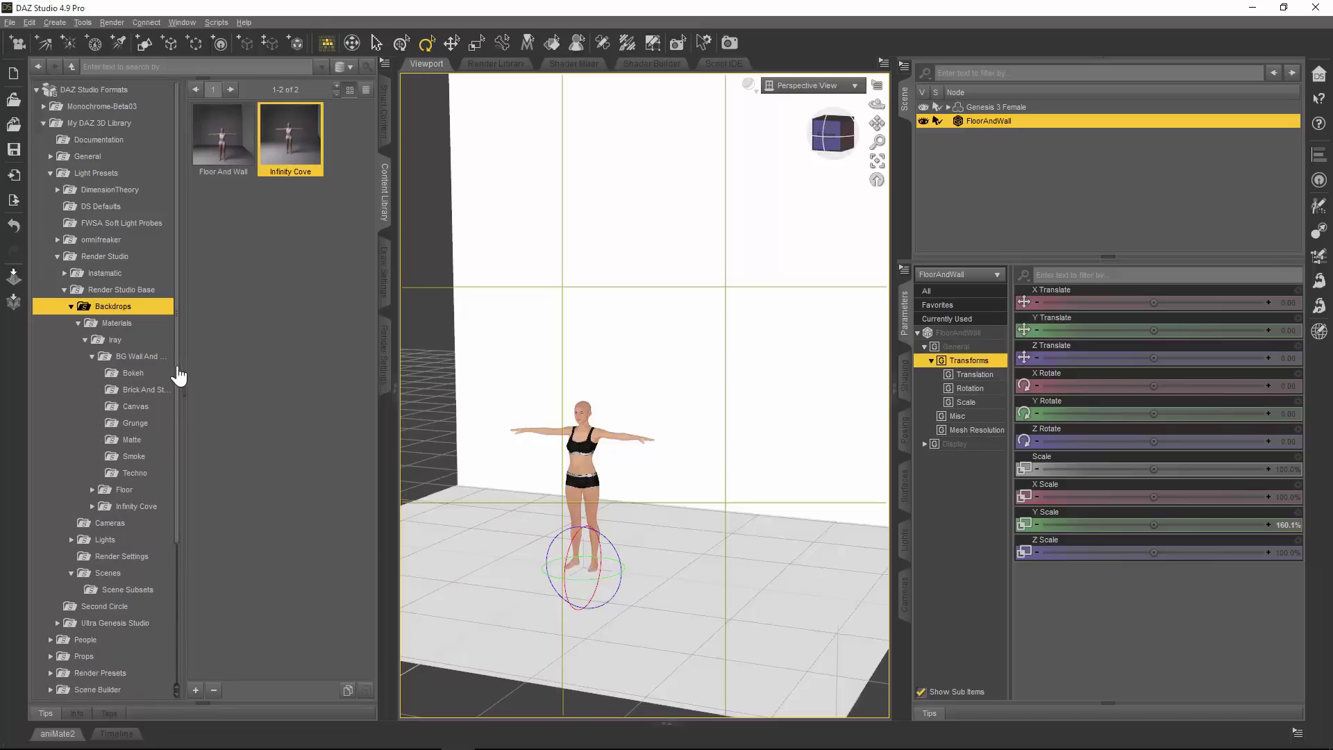
# Examine the wall material presets in the Bokeh, Brick, Canvas, Grunge, Matte, Smoke and Techno folders.
pyautogui.click(134, 373)
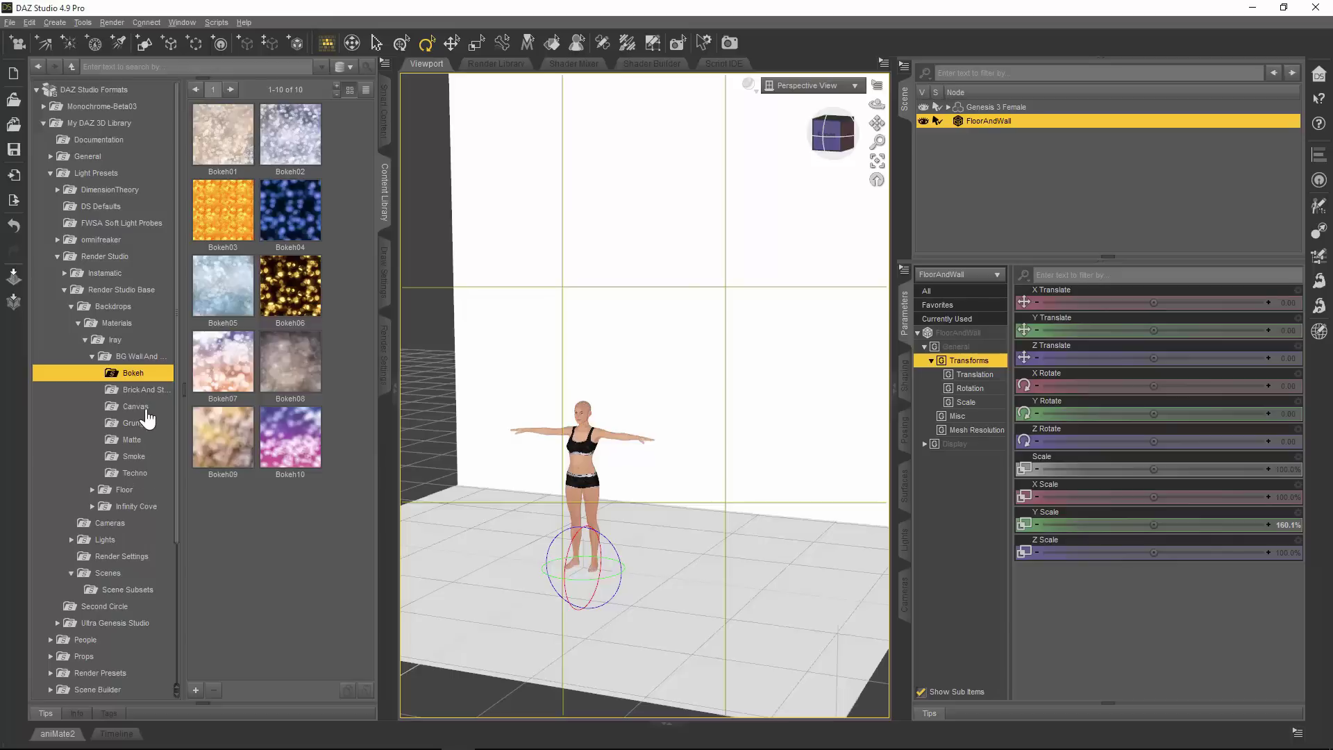
pyautogui.moveTo(148, 409); pyautogui.dragTo(522, 499)
pyautogui.moveTo(177, 411); pyautogui.dragTo(178, 467)
pyautogui.click(146, 391)
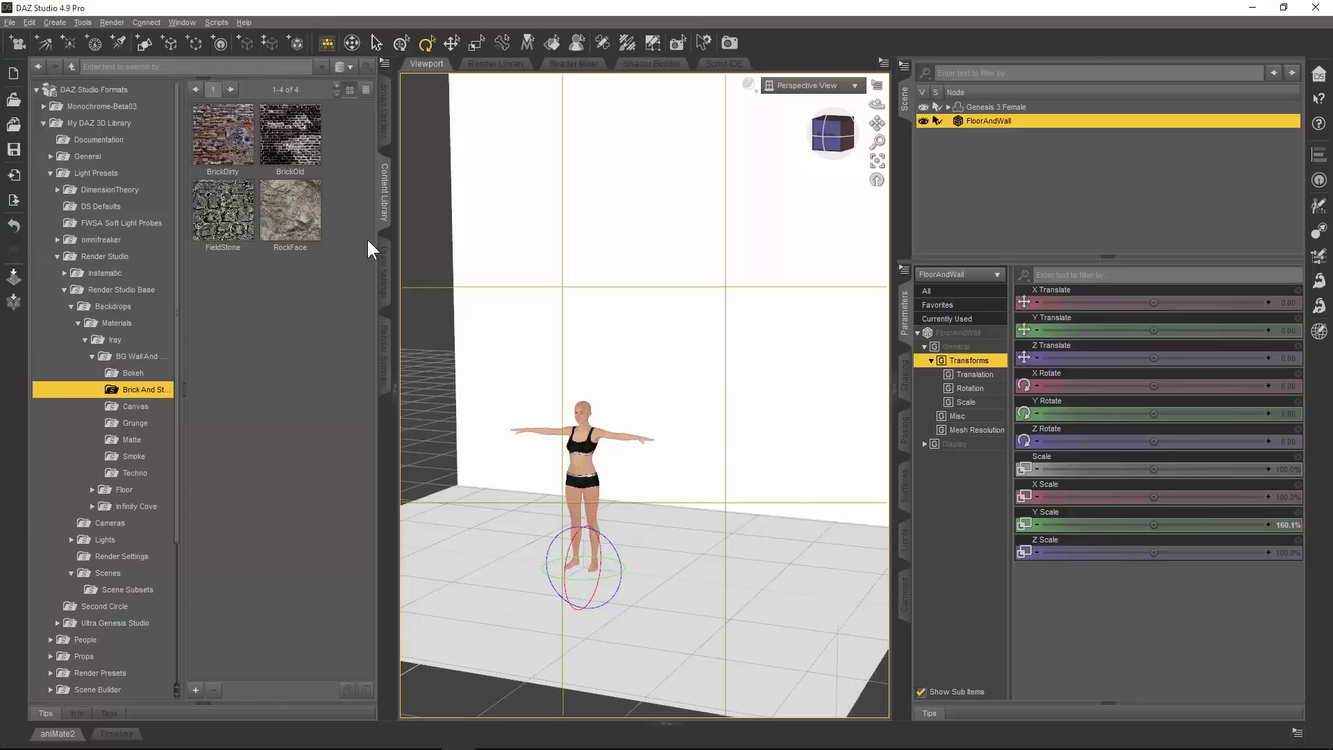
pyautogui.click(135, 407)
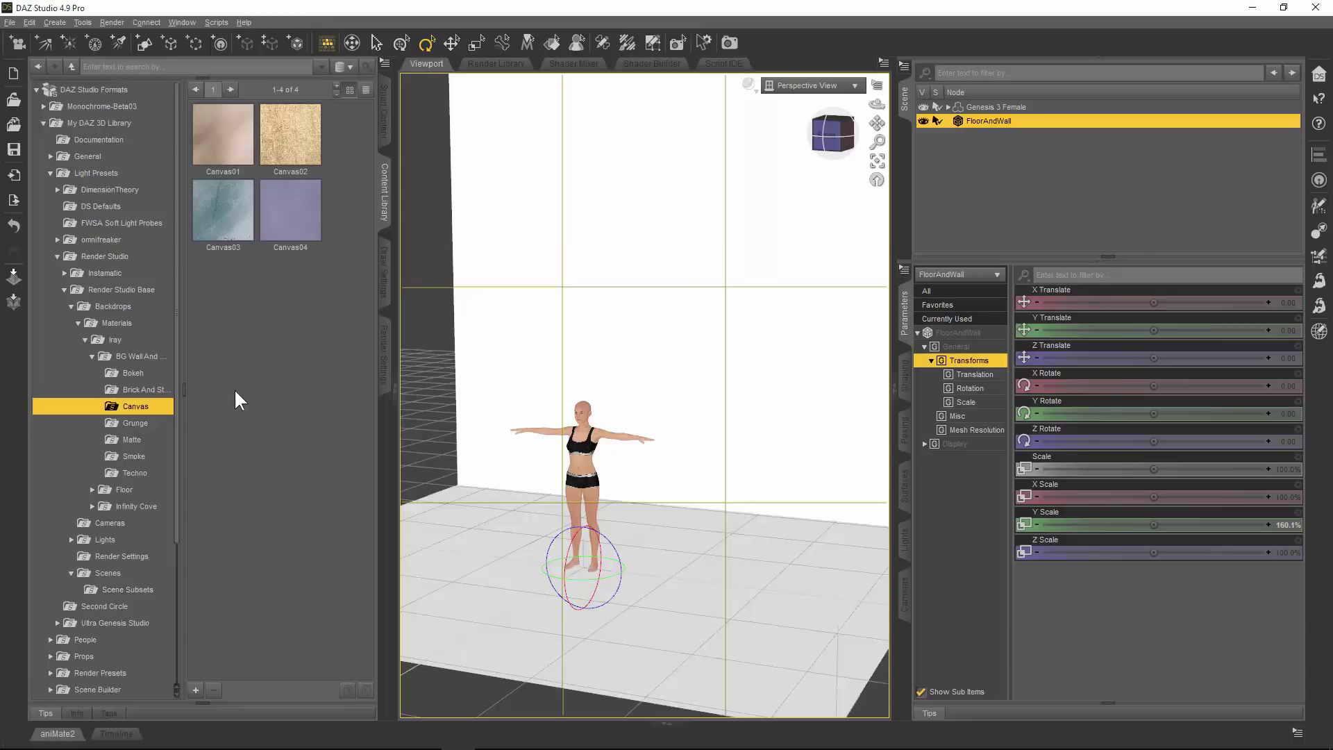
pyautogui.click(144, 424)
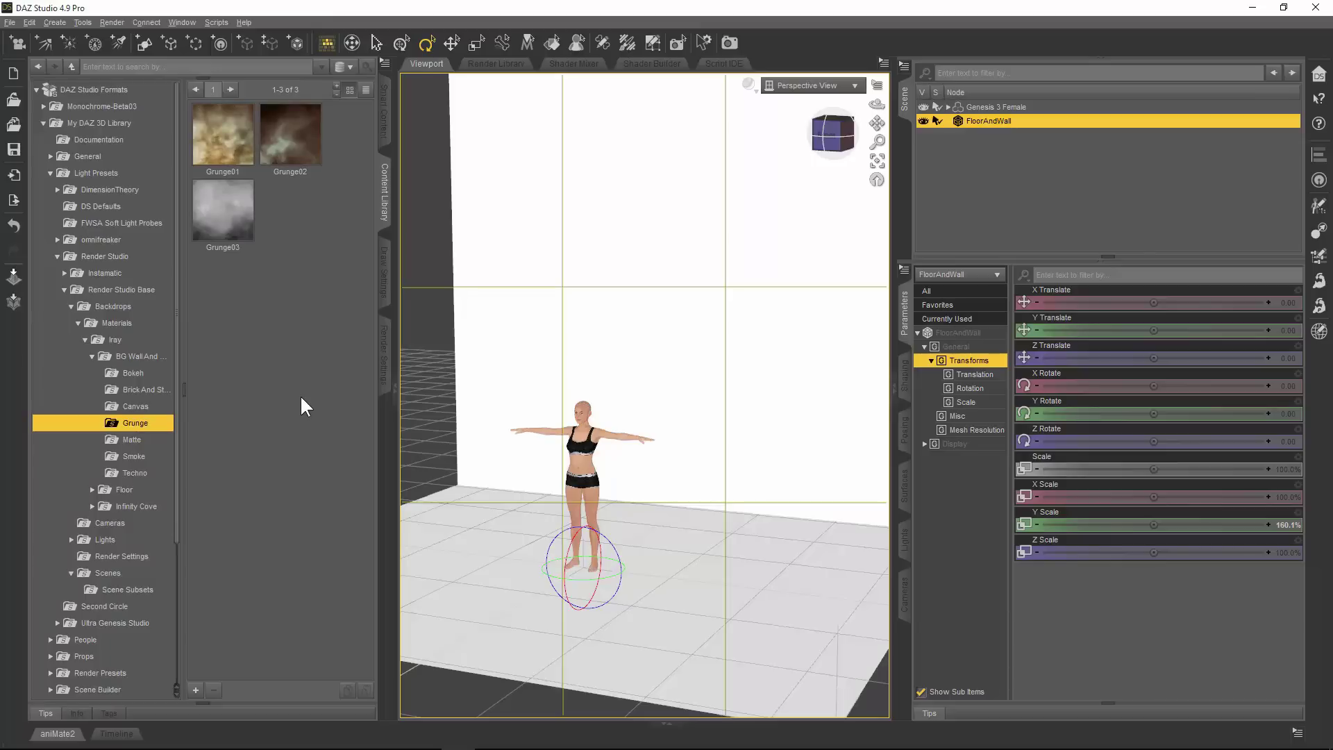
pyautogui.click(138, 442)
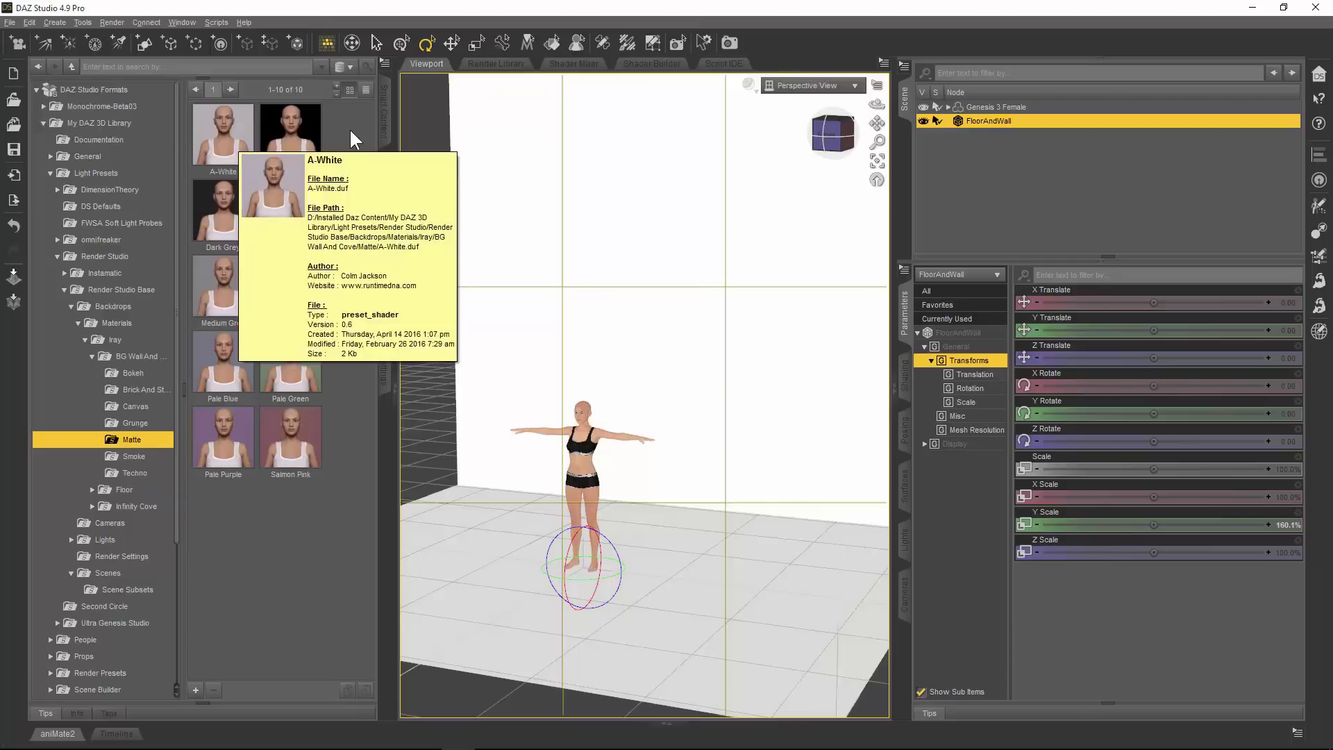
pyautogui.moveTo(249, 483)
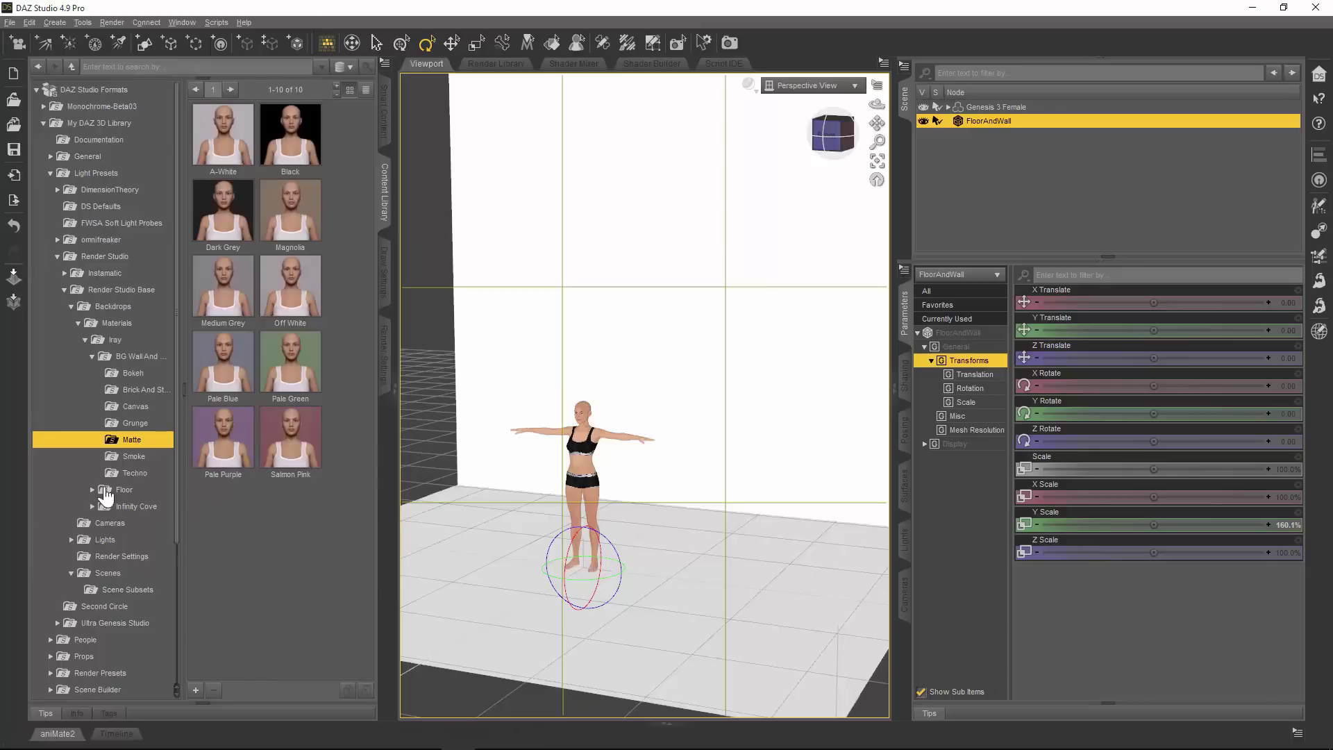
pyautogui.click(134, 457)
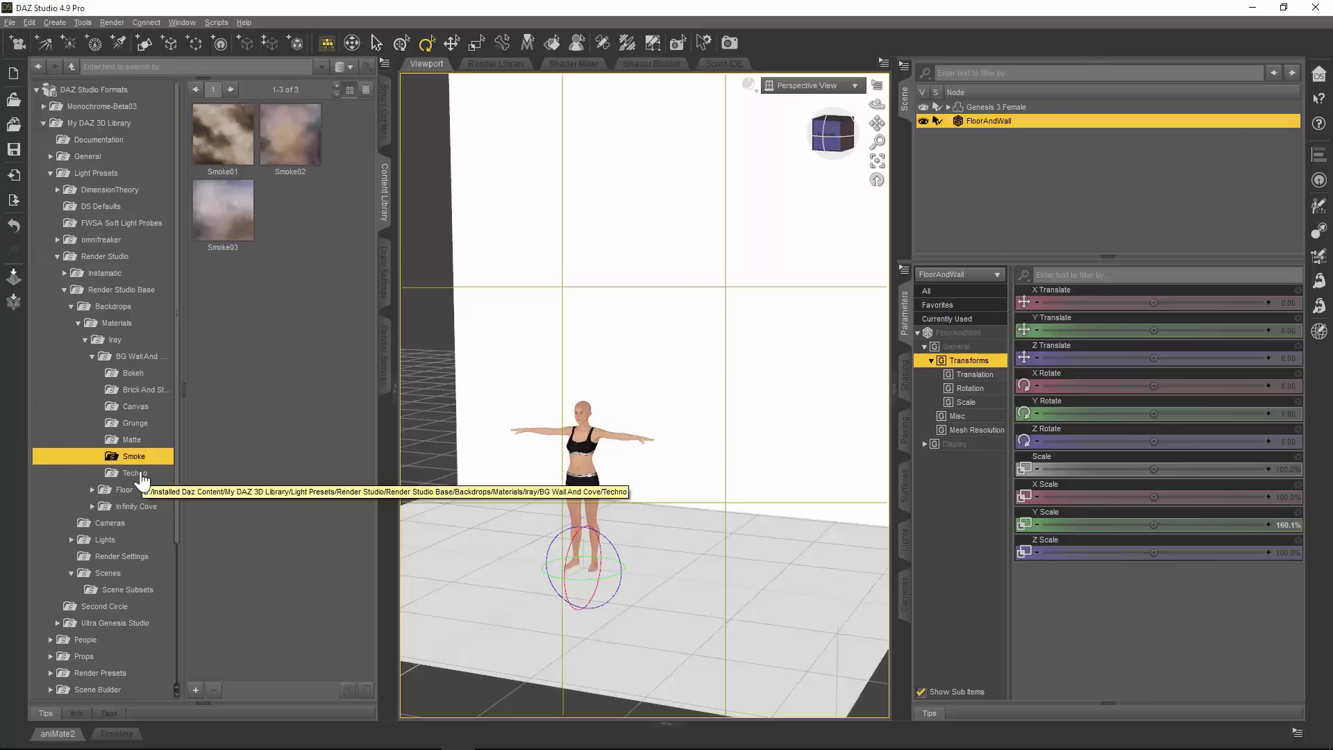
pyautogui.click(134, 473)
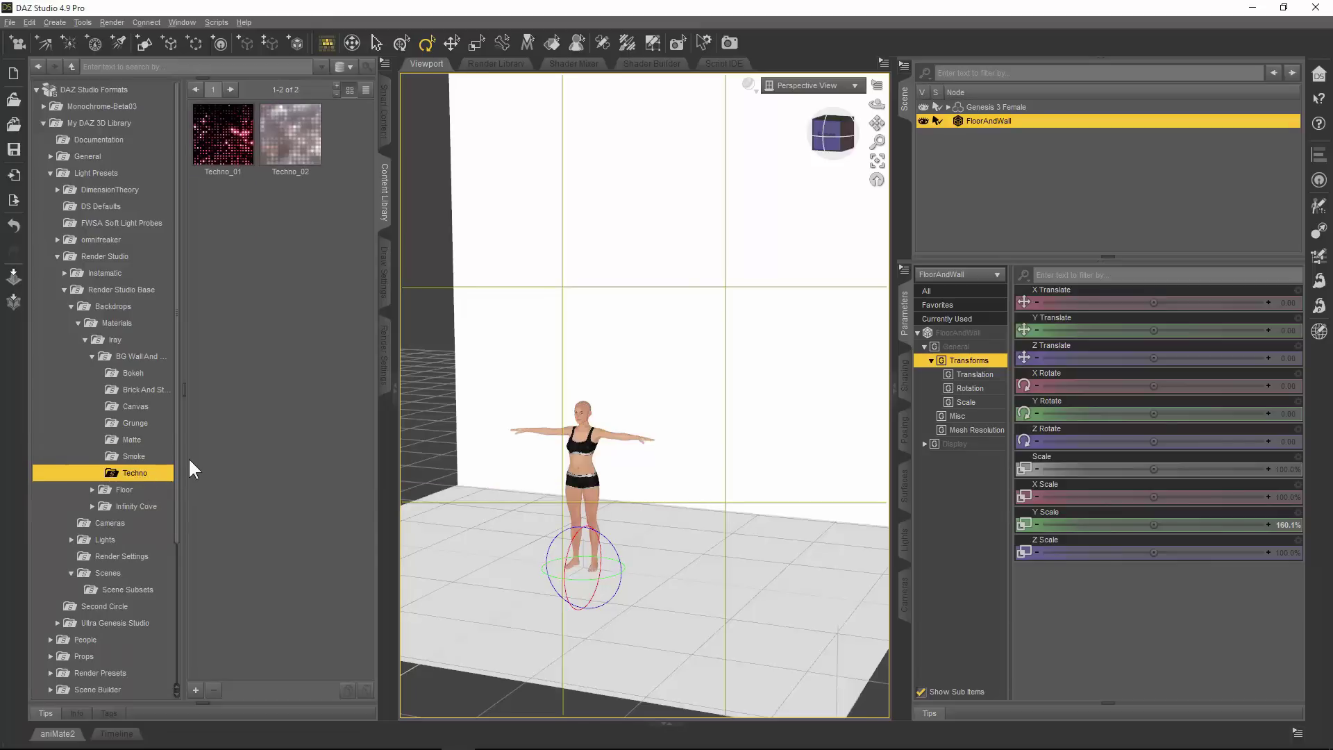
pyautogui.click(136, 457)
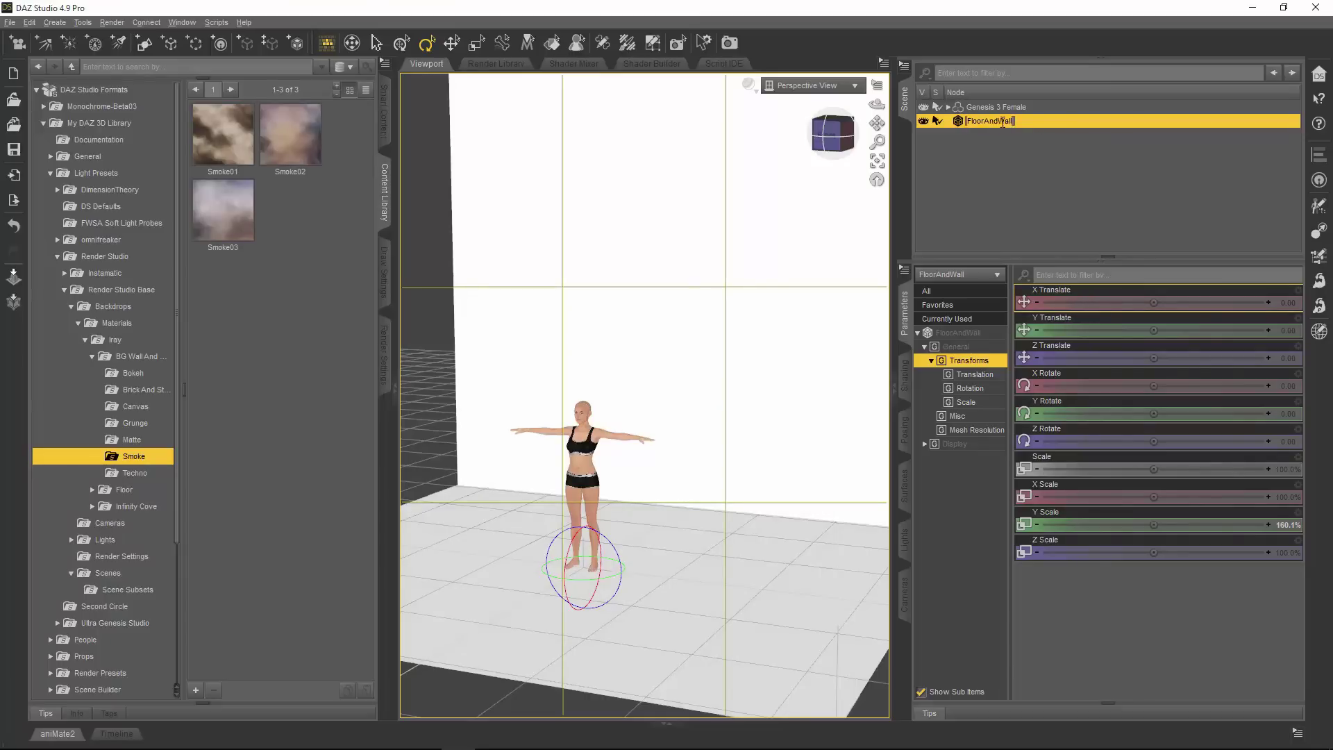
pyautogui.click(1006, 128)
pyautogui.click(1018, 116)
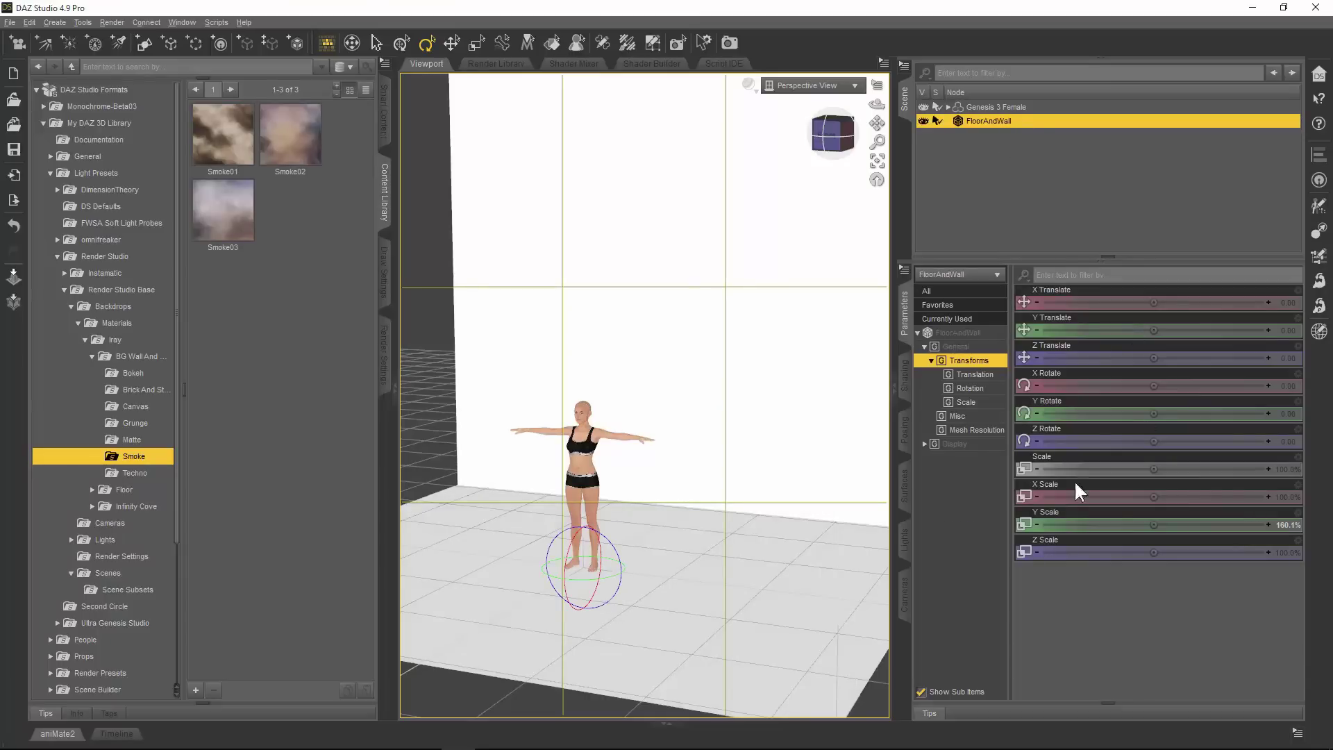
# Apply the Smoke01 material preset to the Background surface of FloorAndWall and check it in the viewport.
pyautogui.click(905, 488)
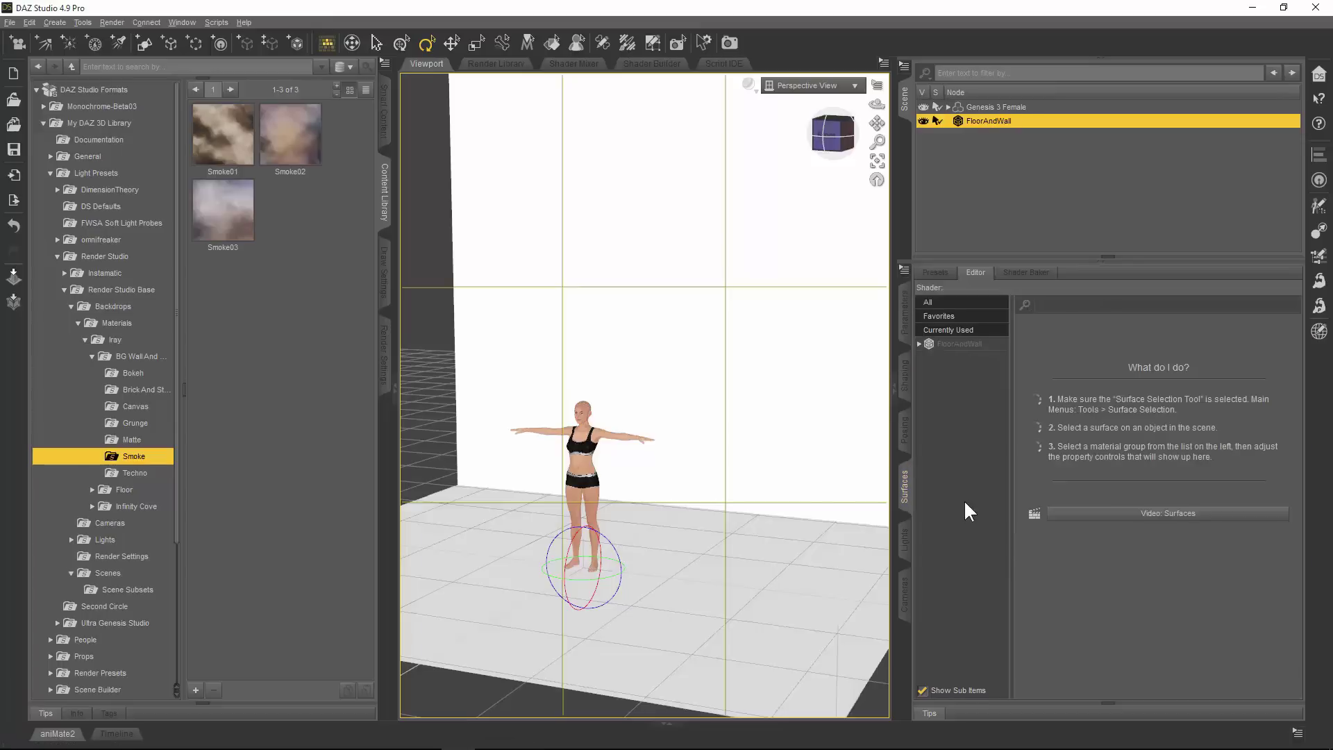
pyautogui.click(925, 345)
pyautogui.click(919, 344)
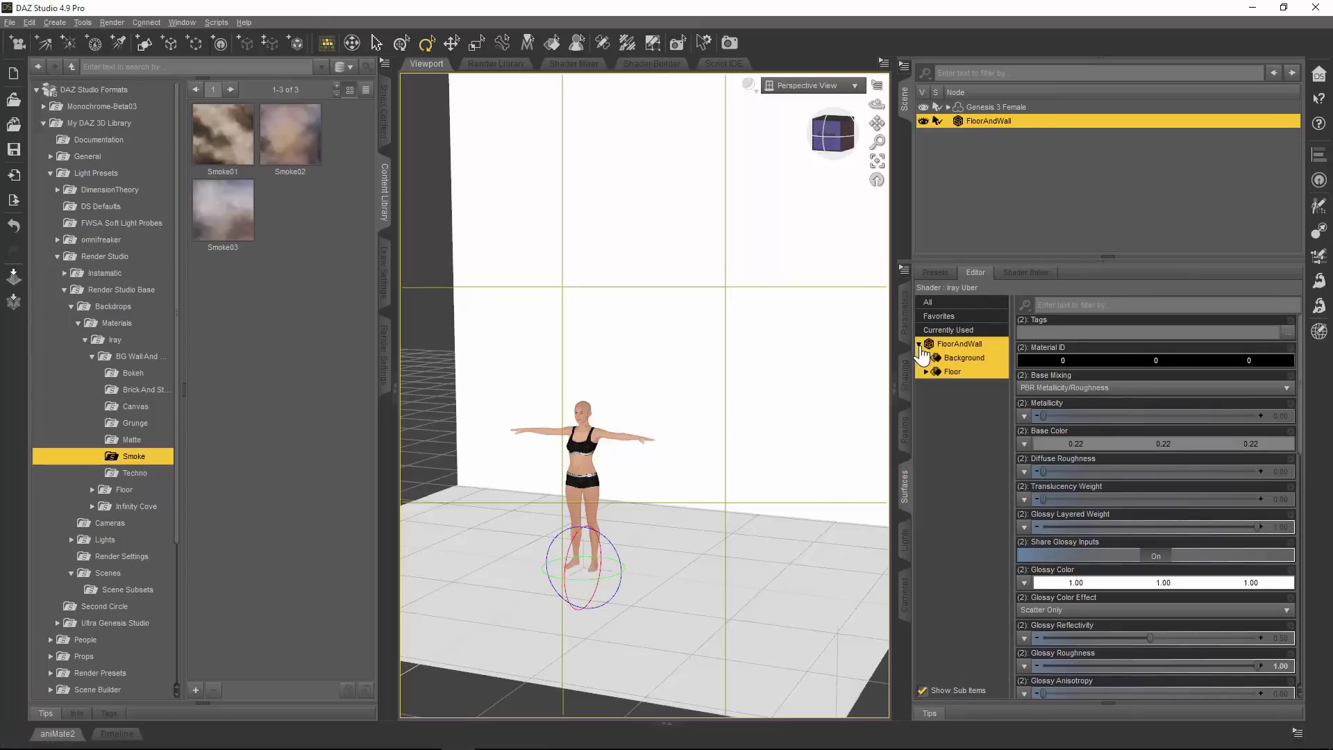
pyautogui.click(972, 358)
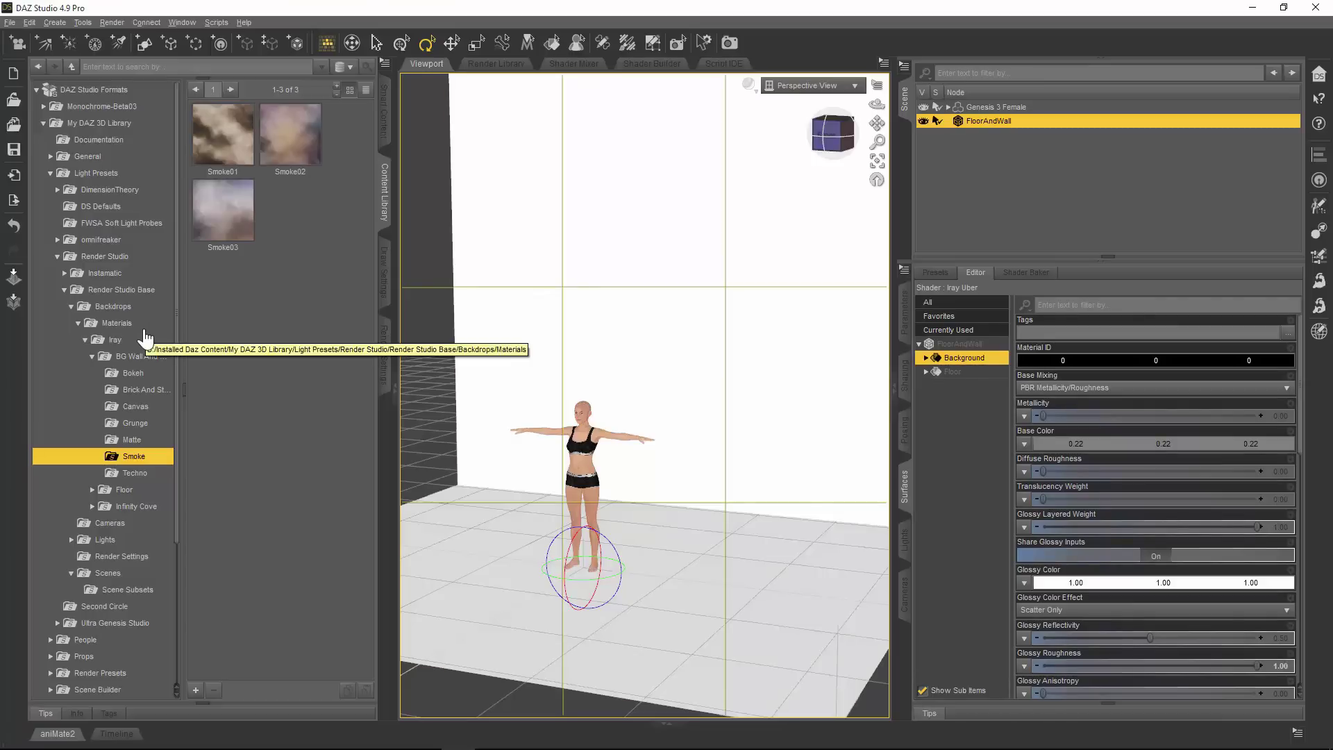
pyautogui.doubleClick(226, 147)
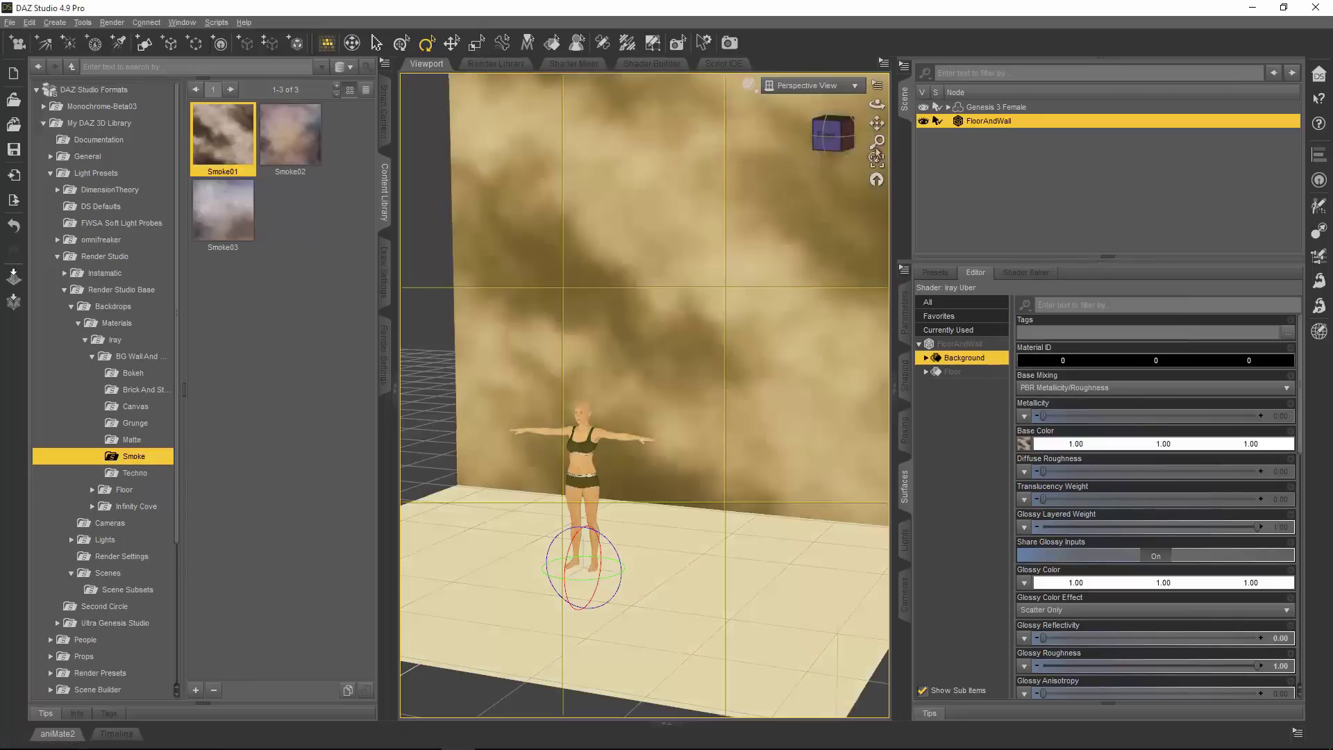
pyautogui.moveTo(876, 104); pyautogui.dragTo(911, 106)
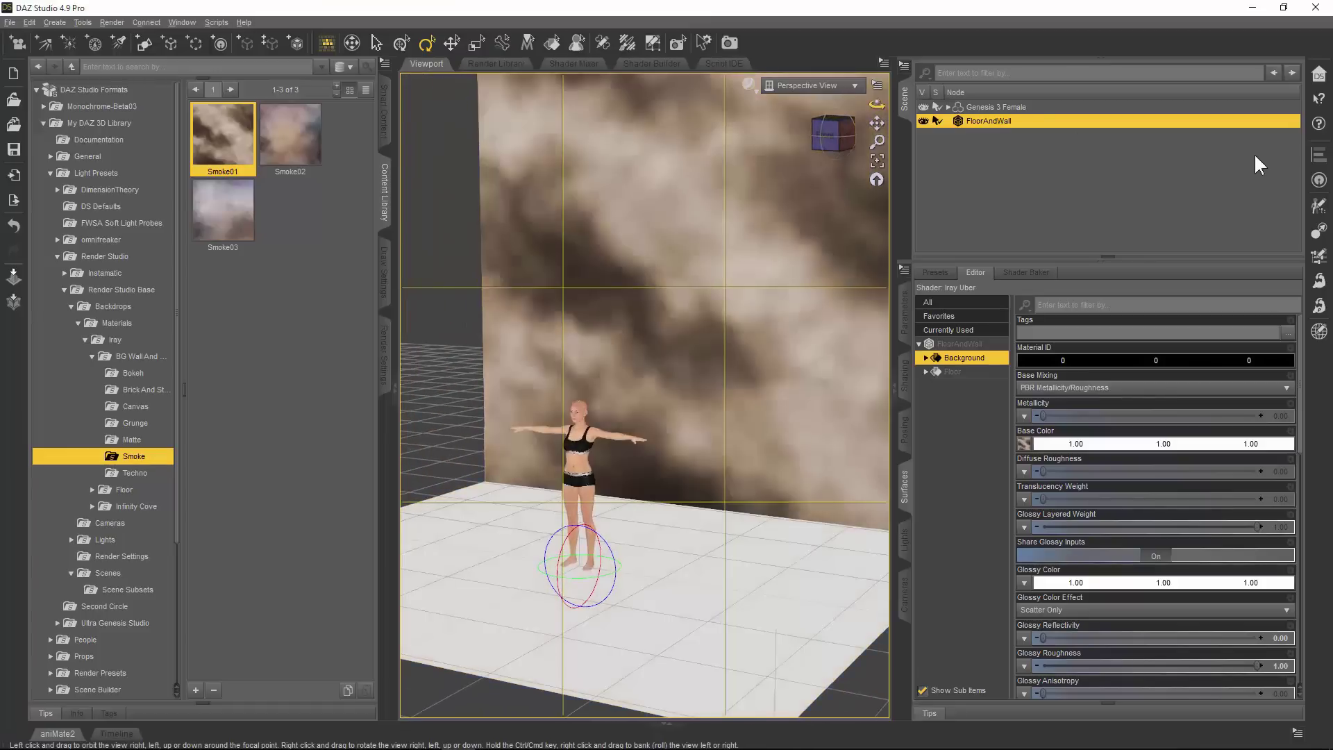
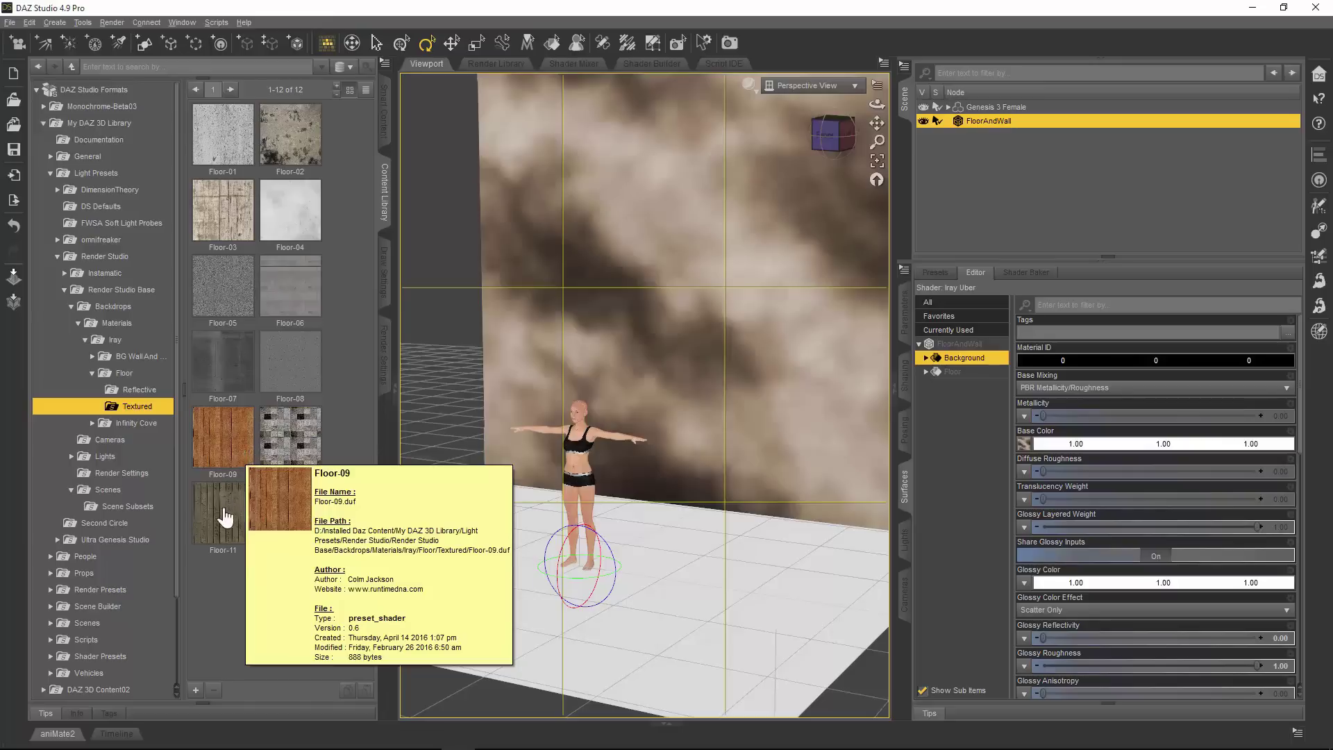
# Examine the floor material presets in the Textured and Reflective folders of the backdrop's Iray materials.
pyautogui.moveTo(312, 510)
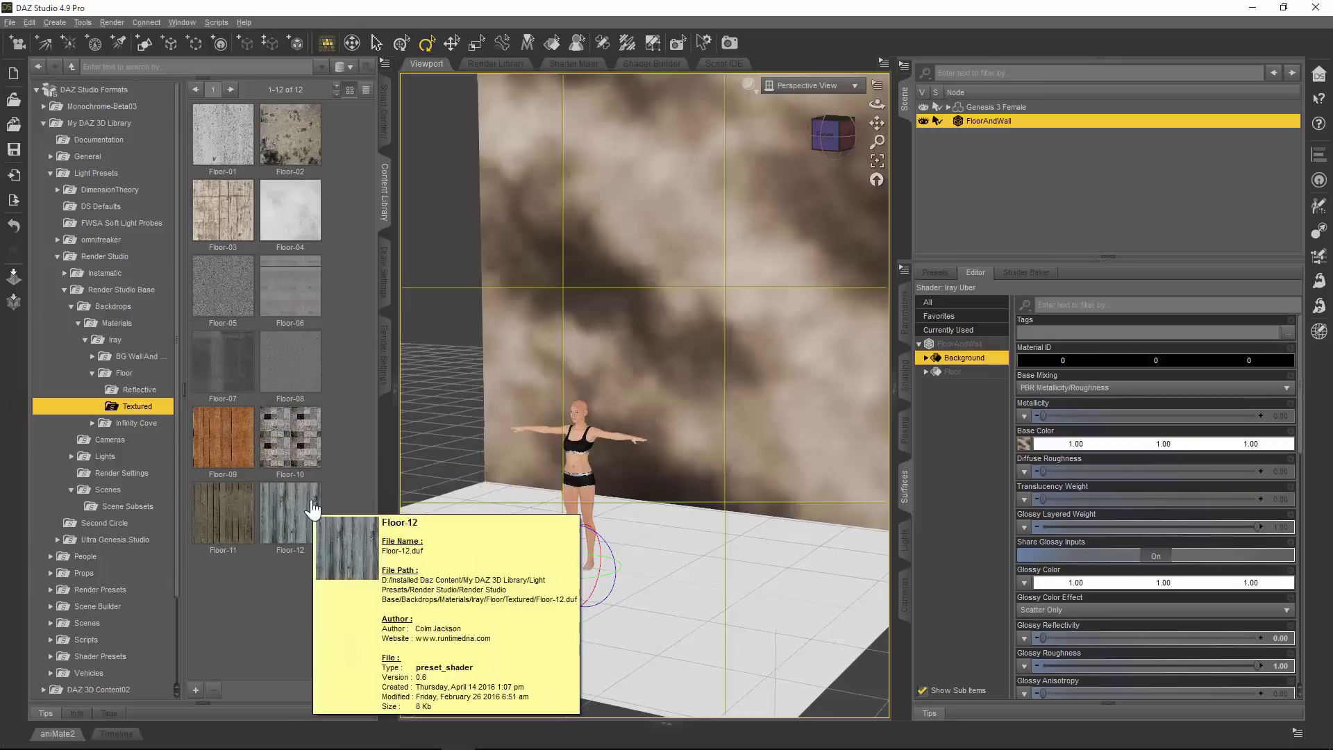
pyautogui.moveTo(296, 456)
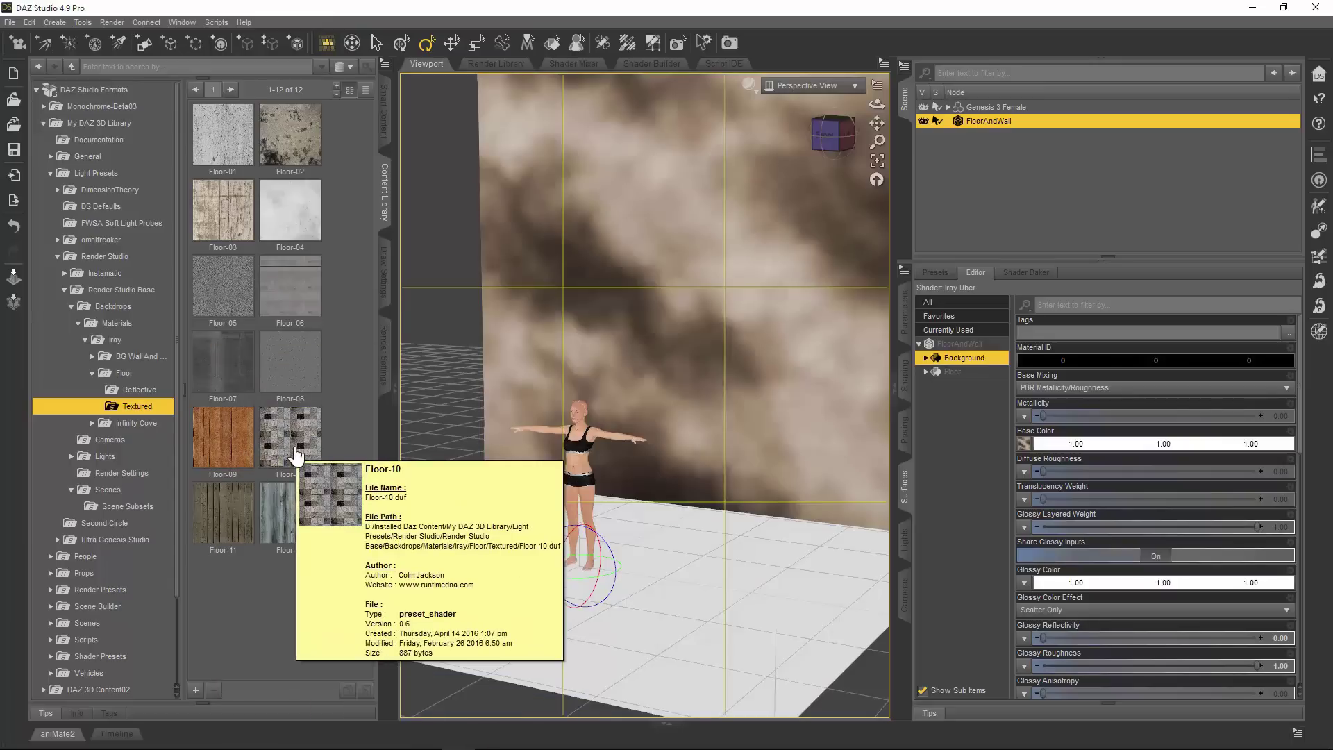
pyautogui.moveTo(291, 390)
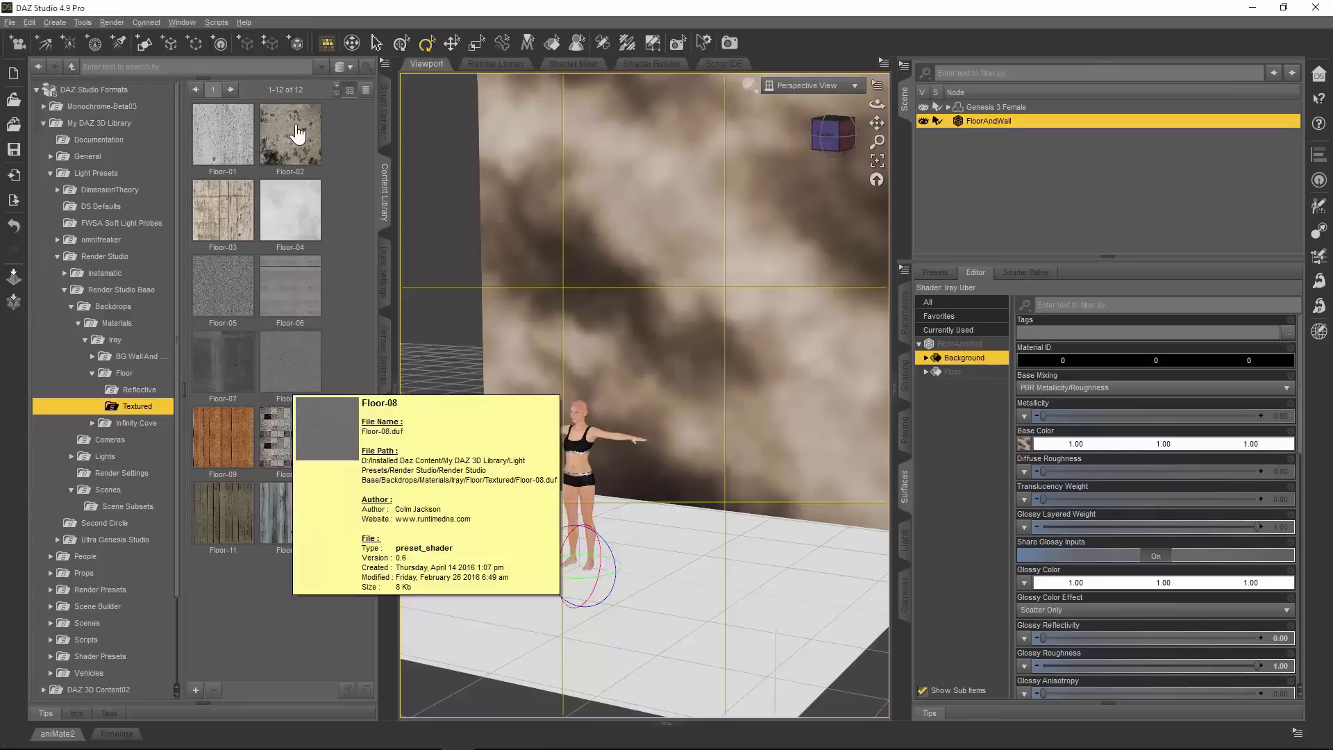
pyautogui.moveTo(296, 142)
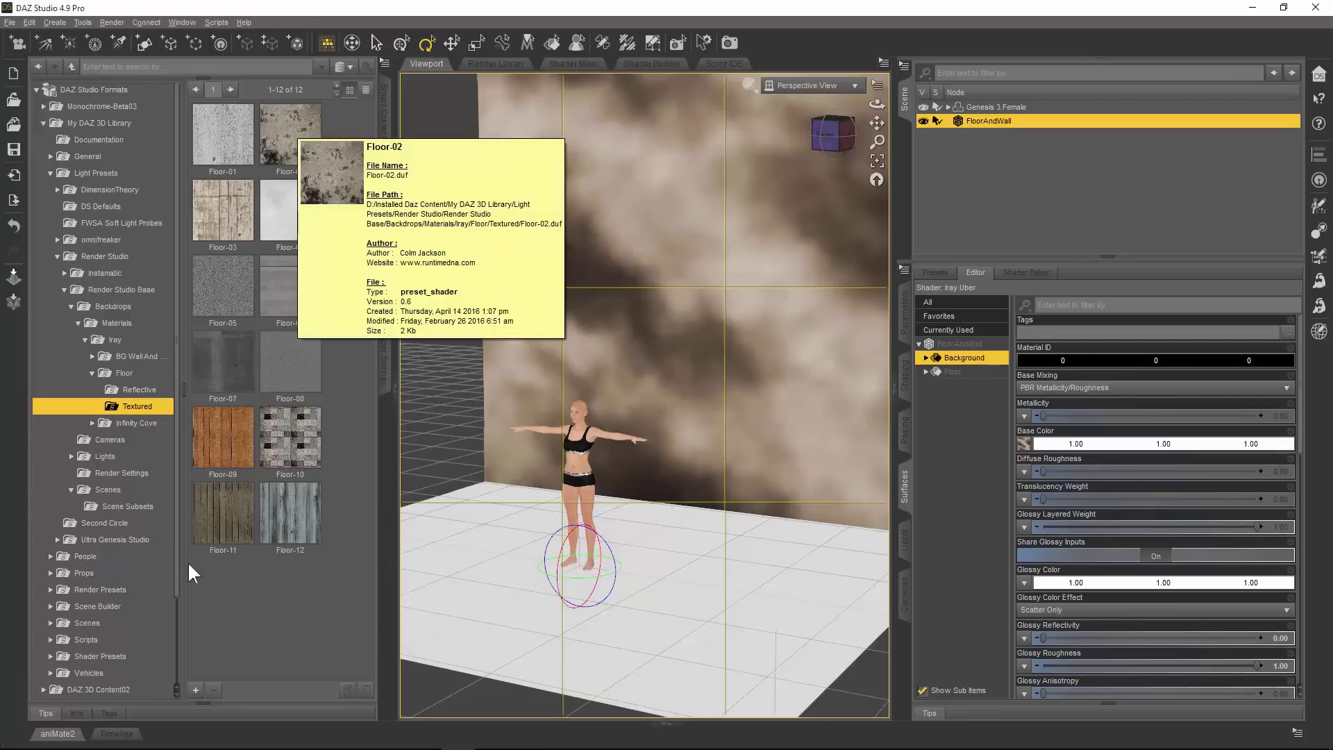
pyautogui.click(146, 390)
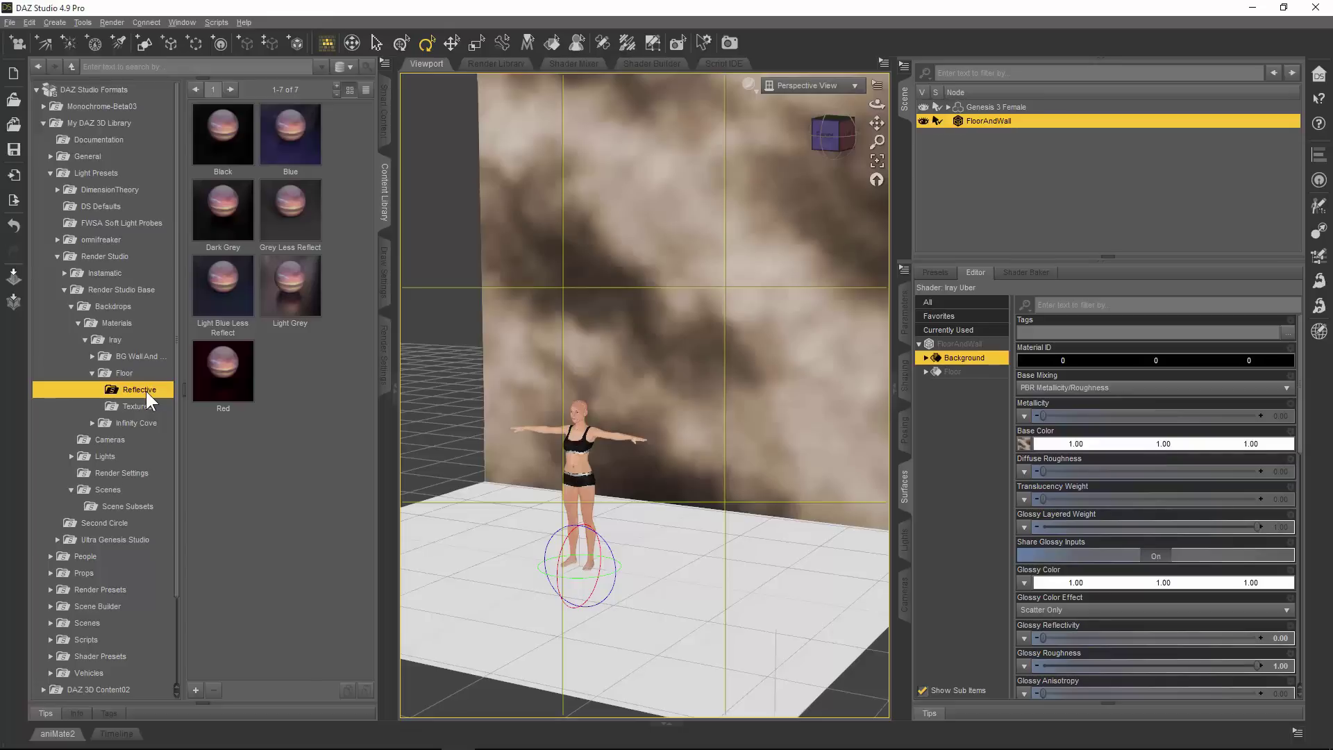
pyautogui.click(137, 410)
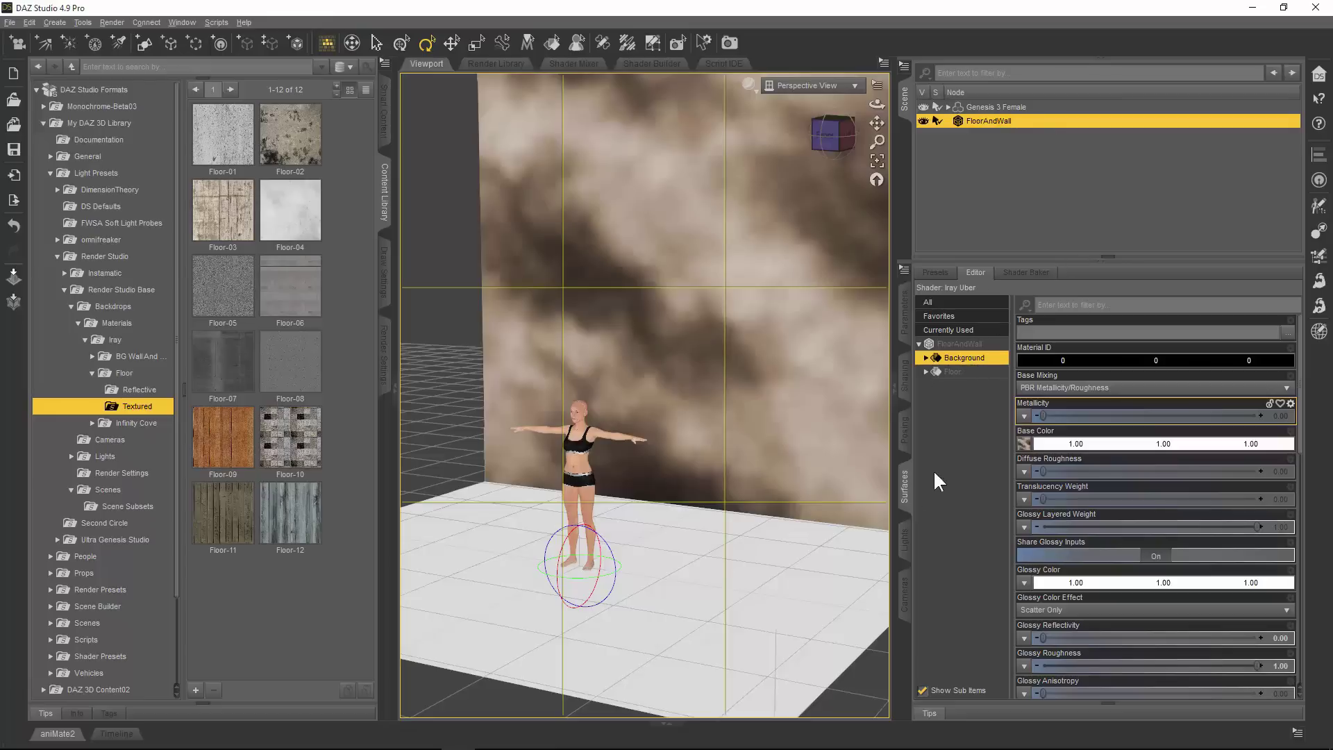
# Apply the Floor-09 textured preset to the Floor surface of FloorAndWall and inspect the floorboards from above and close up.
pyautogui.click(972, 373)
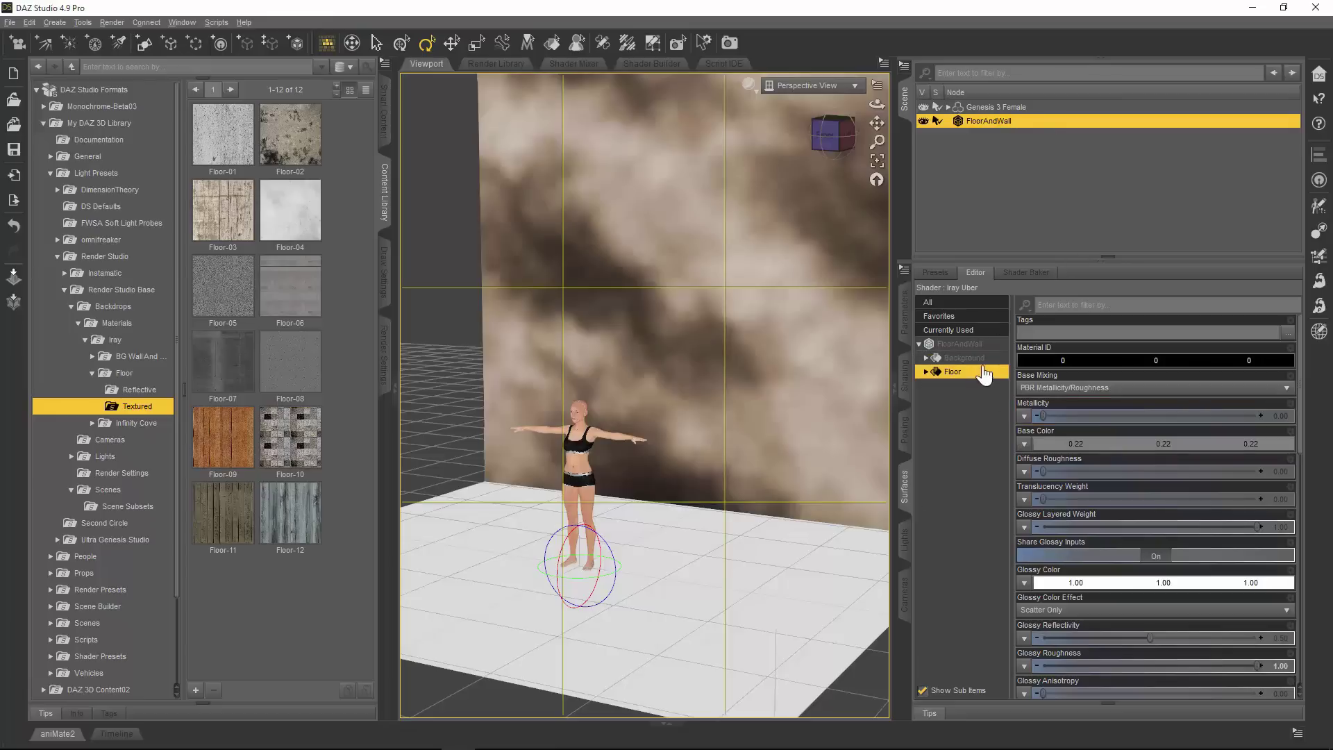
pyautogui.moveTo(218, 450)
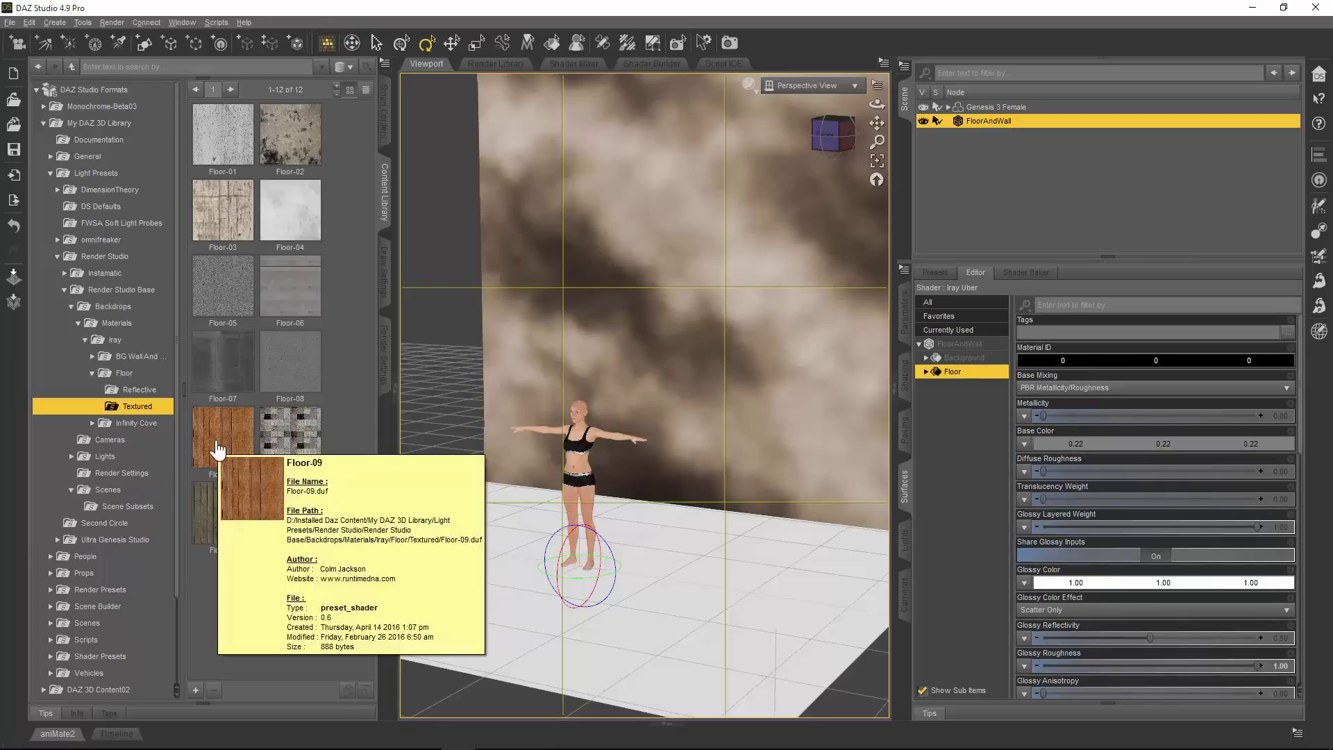
pyautogui.doubleClick(218, 450)
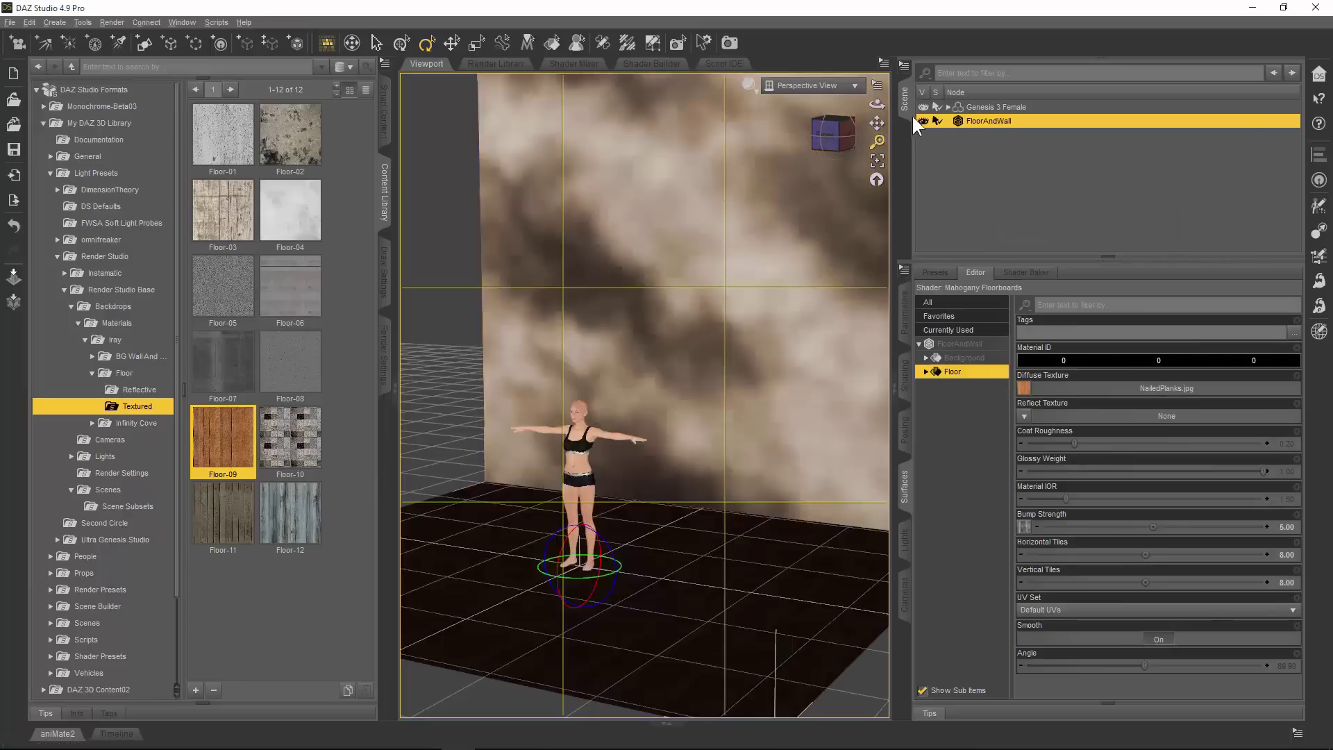
pyautogui.moveTo(877, 104); pyautogui.dragTo(922, 169)
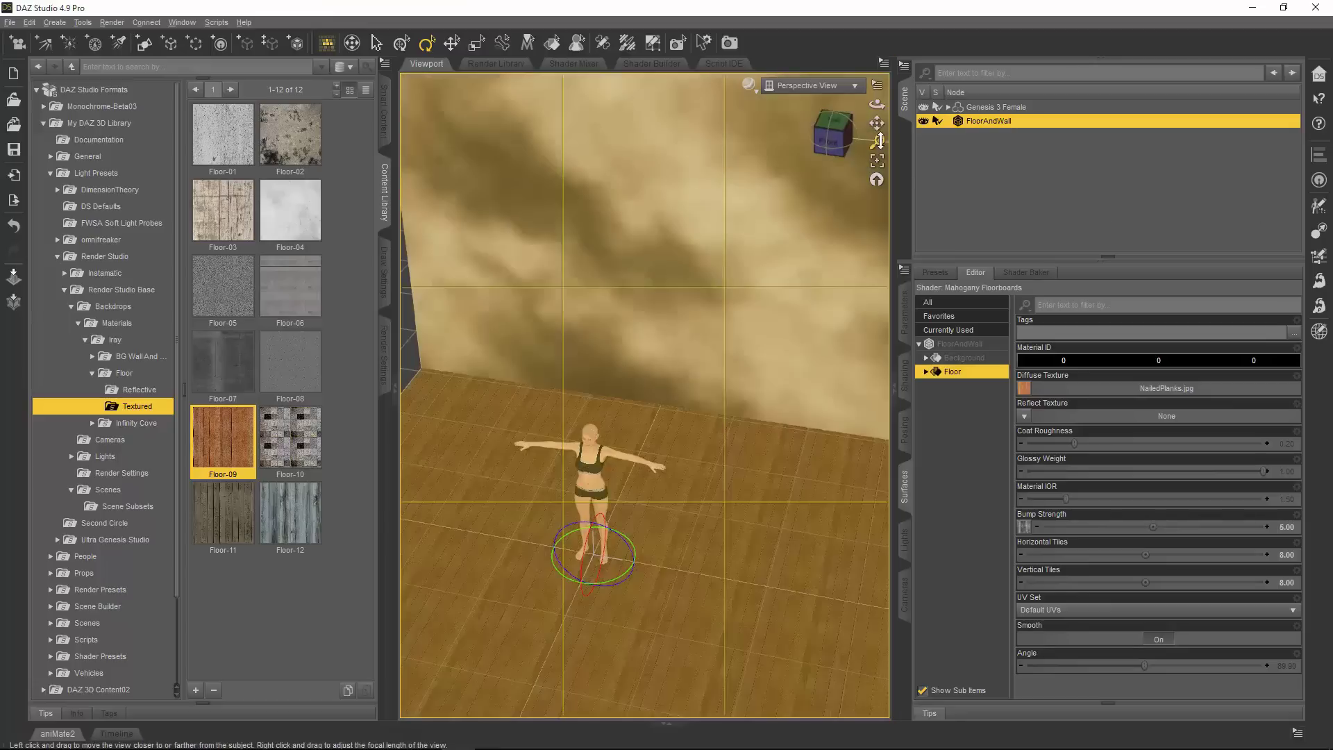
pyautogui.moveTo(877, 141)
pyautogui.mouseDown()
pyautogui.moveTo(898, 125)
pyautogui.moveTo(877, 128)
pyautogui.moveTo(879, 147)
pyautogui.mouseUp()
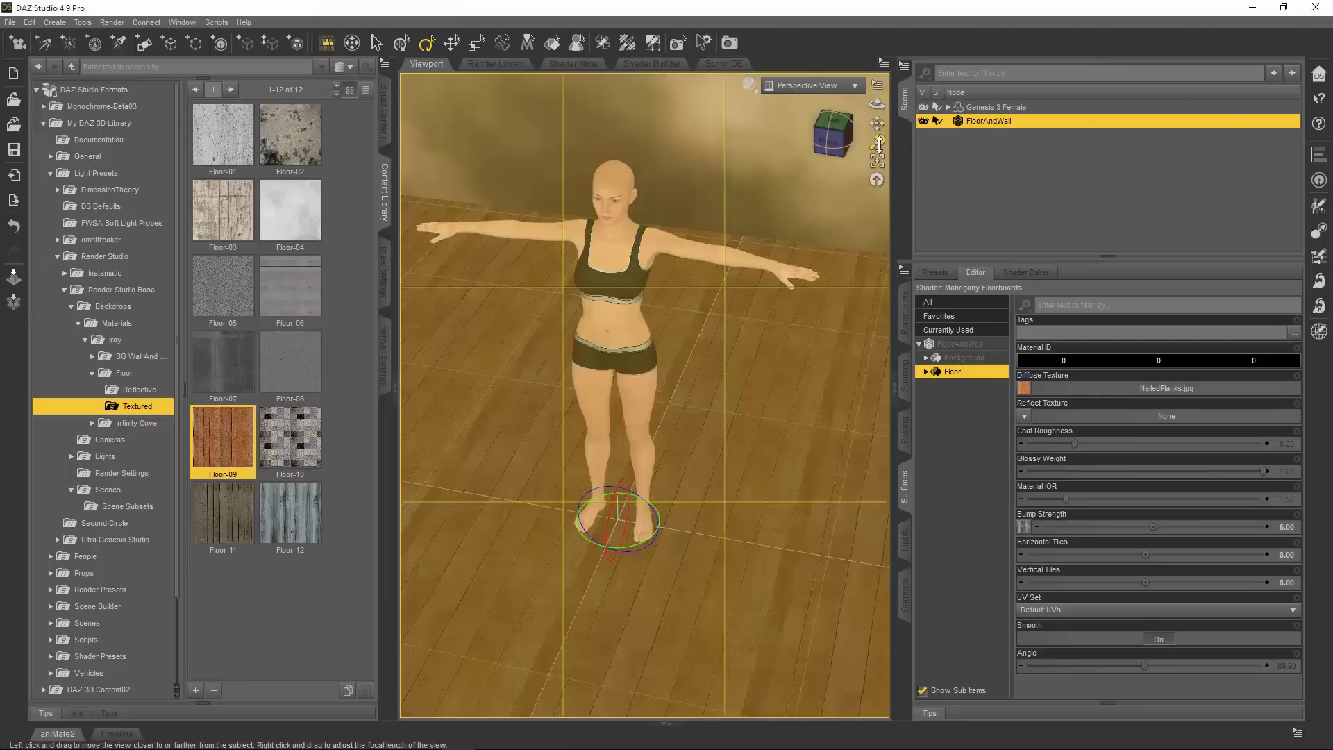
pyautogui.moveTo(878, 144); pyautogui.dragTo(878, 195)
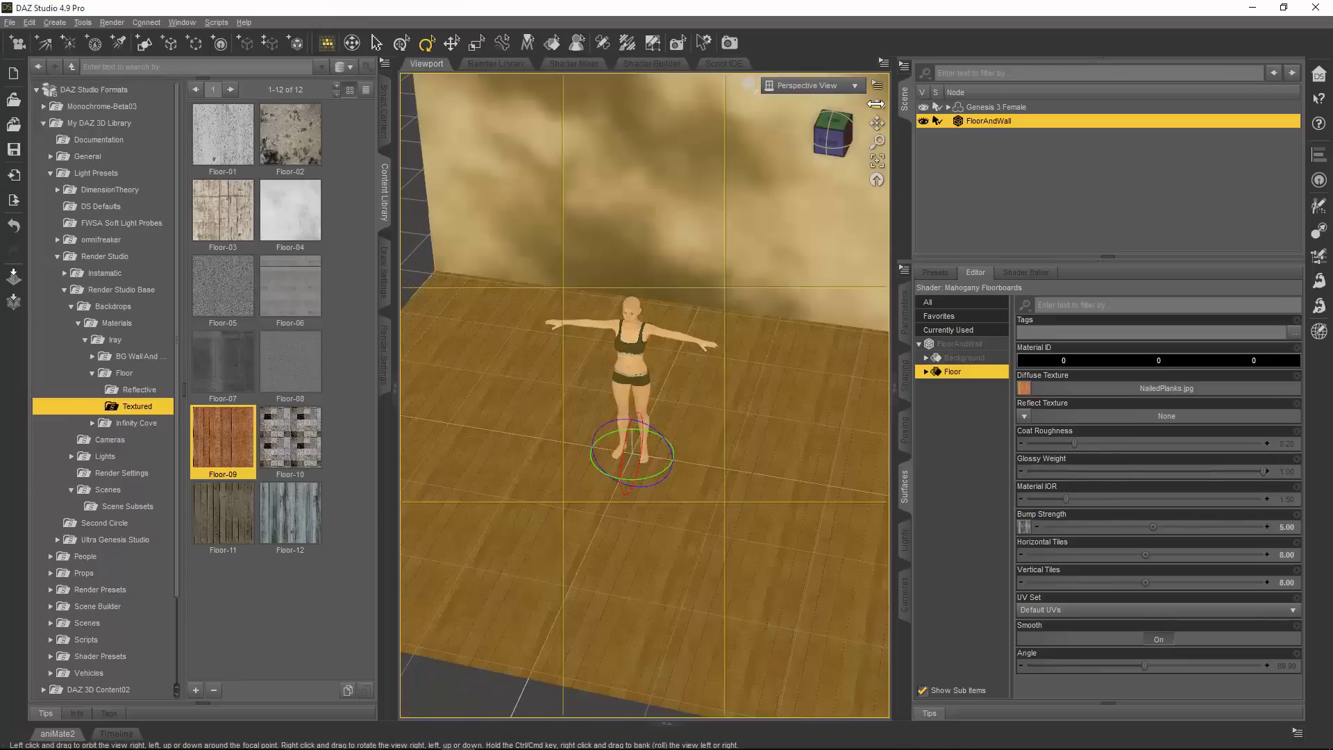
pyautogui.moveTo(877, 103); pyautogui.dragTo(877, 141)
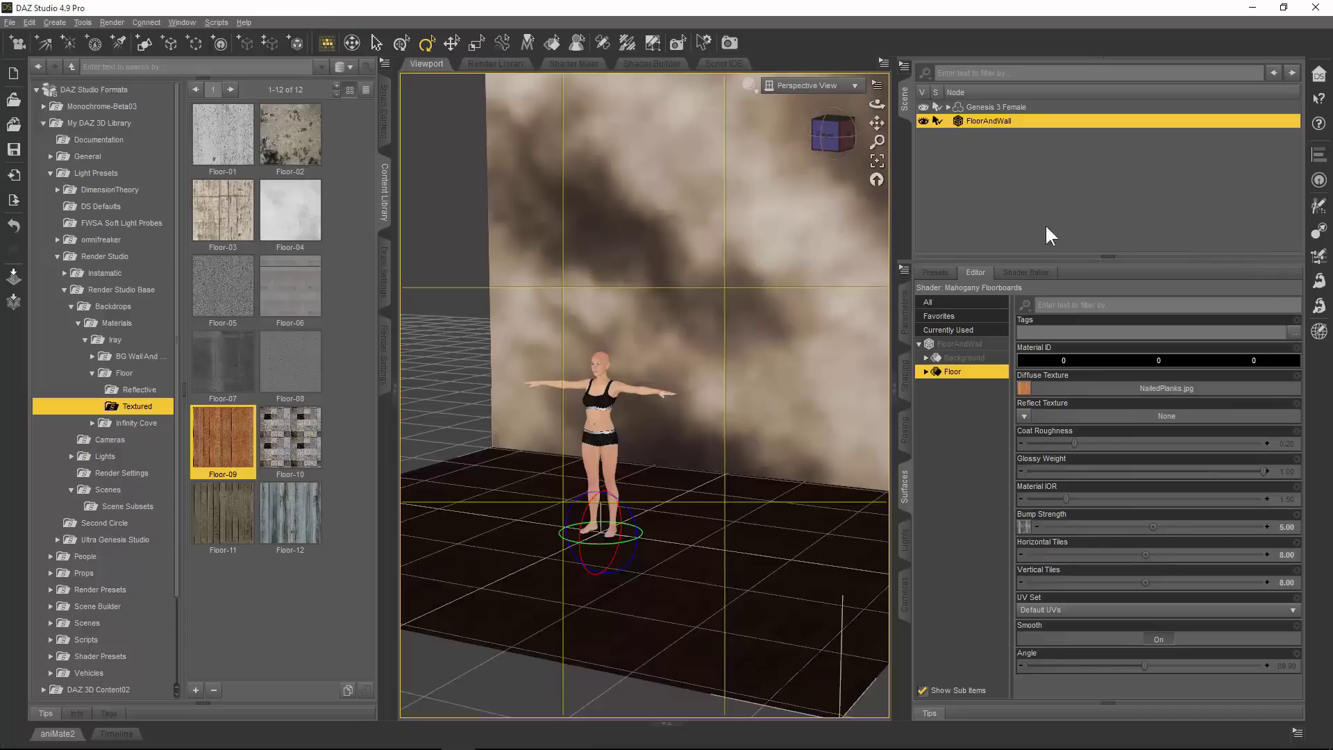
# Set the Environment Mode to Scene Only in the render settings.
pyautogui.click(384, 358)
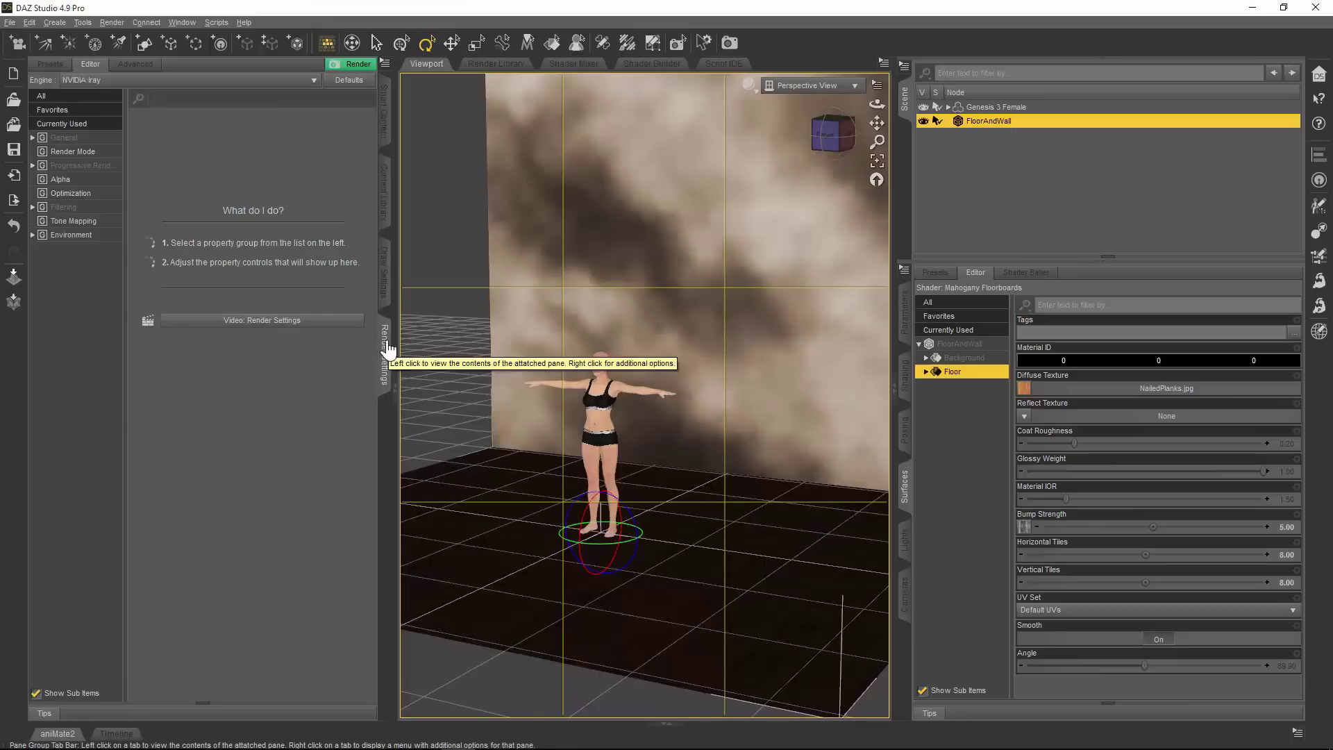
pyautogui.click(76, 236)
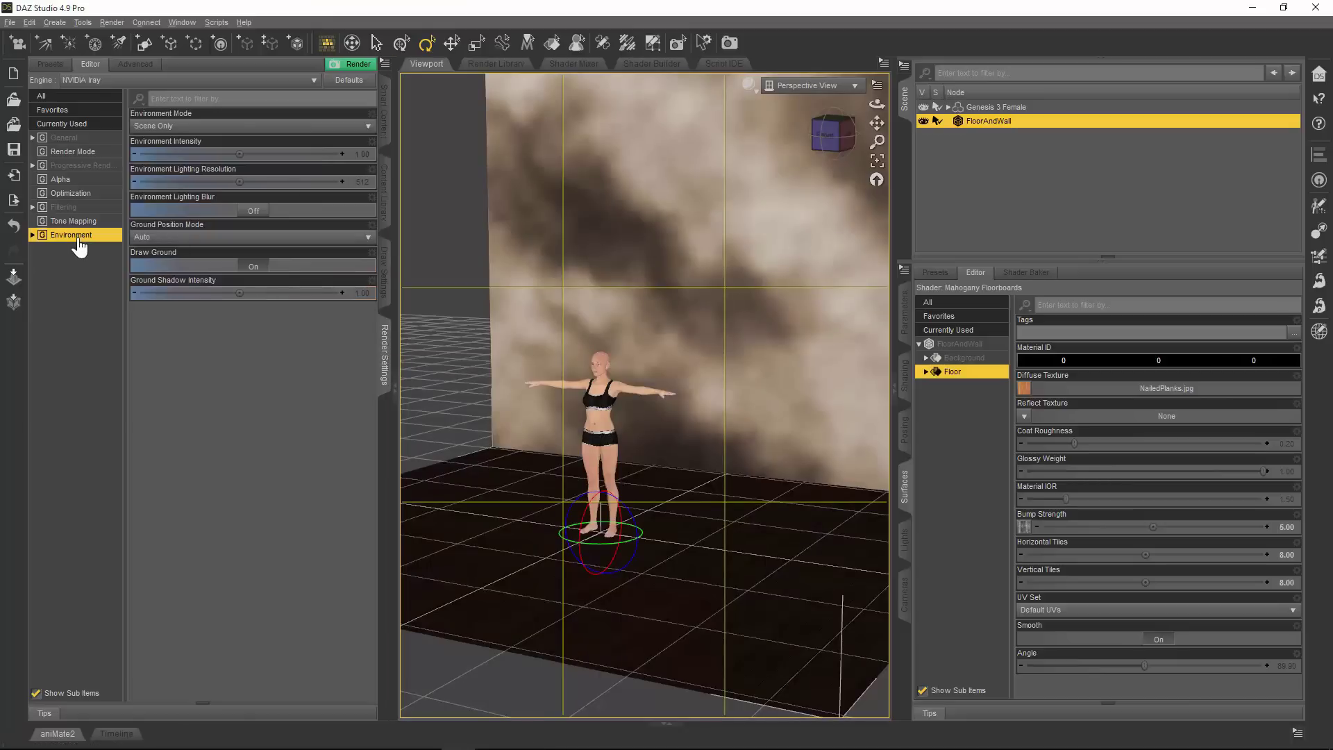
pyautogui.click(216, 126)
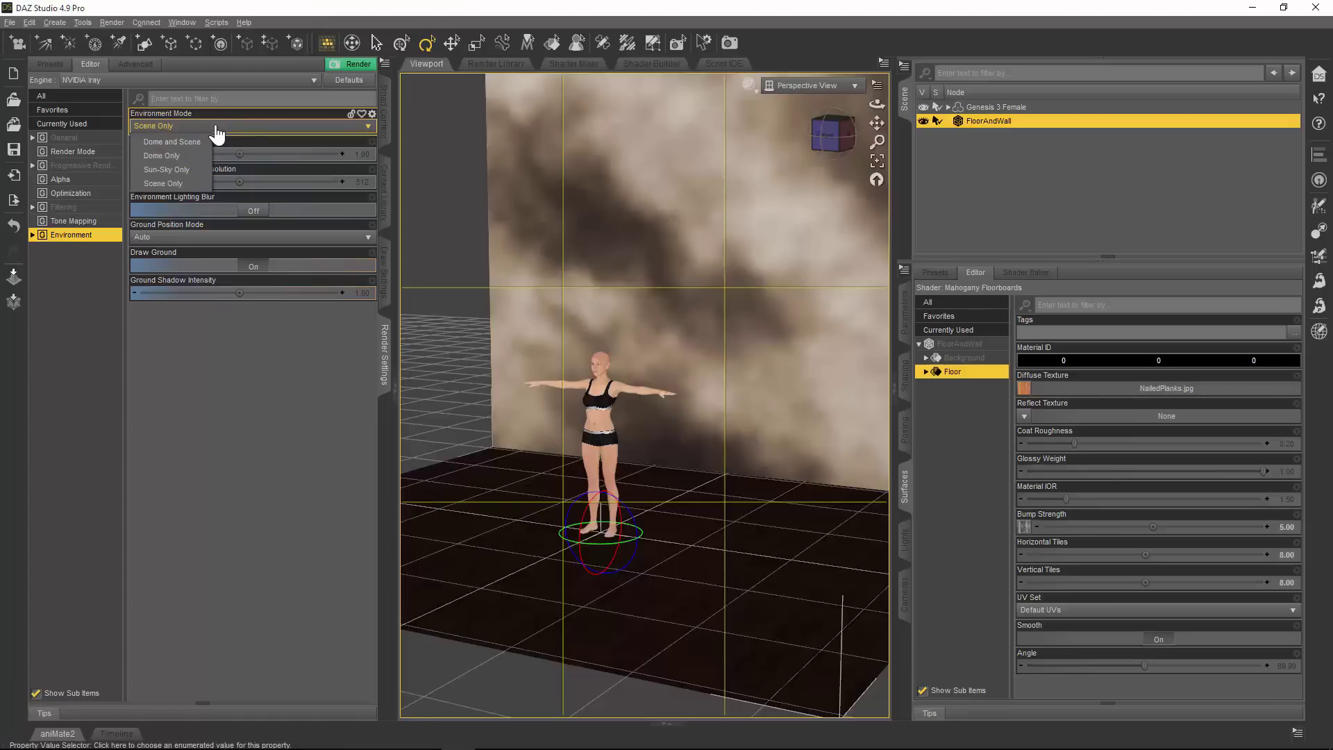
pyautogui.click(179, 182)
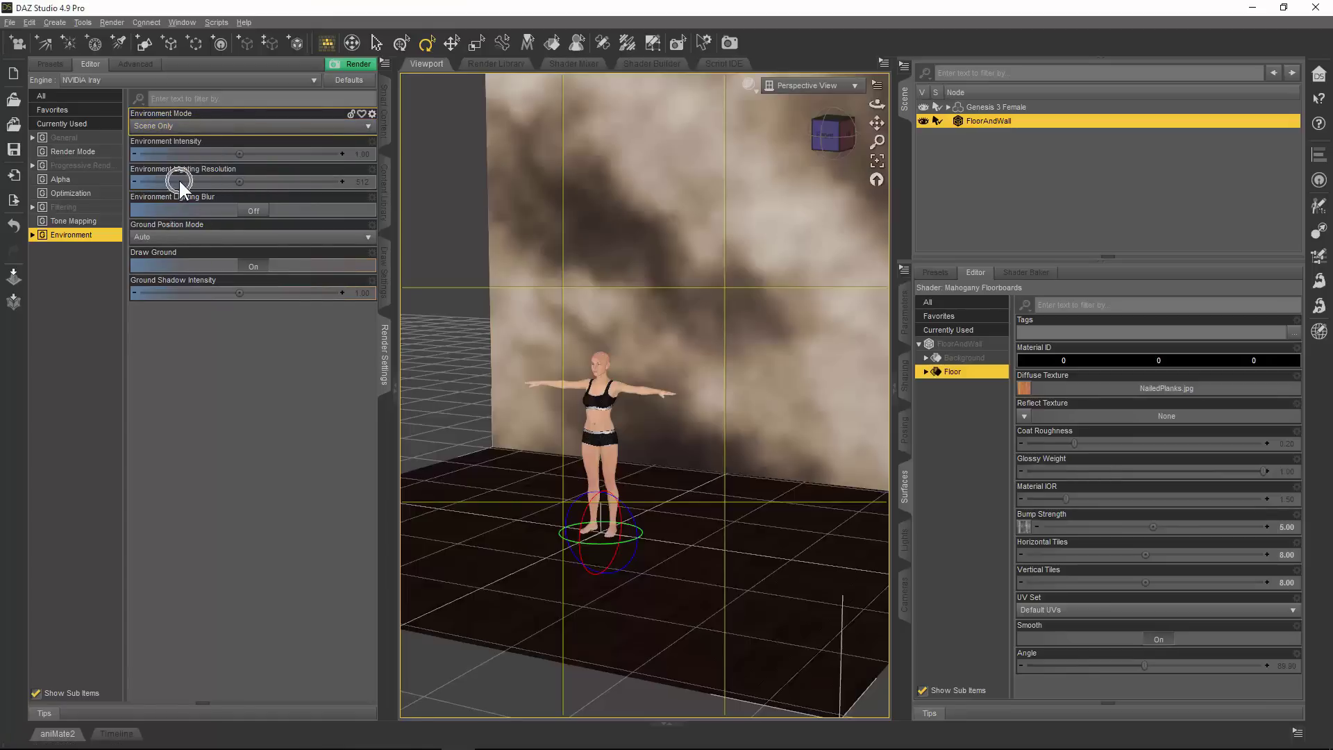
# Try the Dome and Scene environment mode and return the Environment Mode to Scene Only.
pyautogui.click(233, 132)
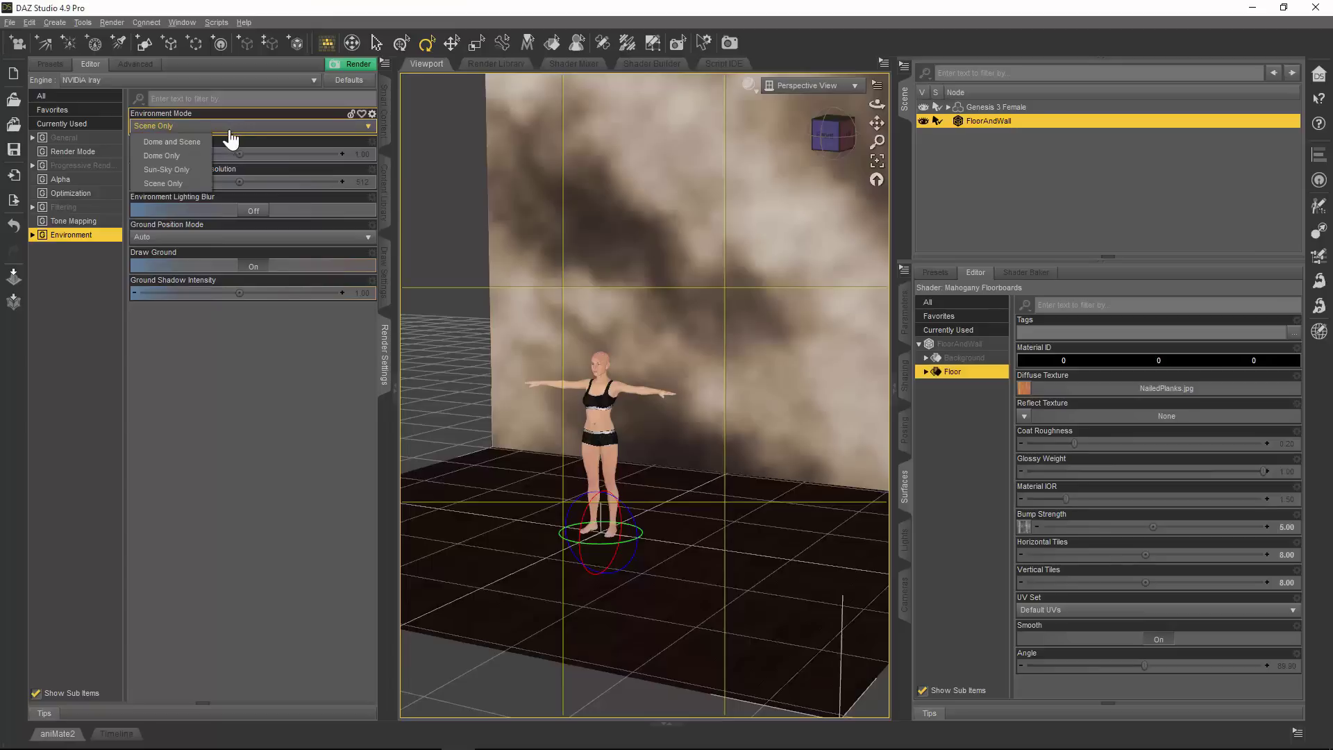
pyautogui.click(202, 143)
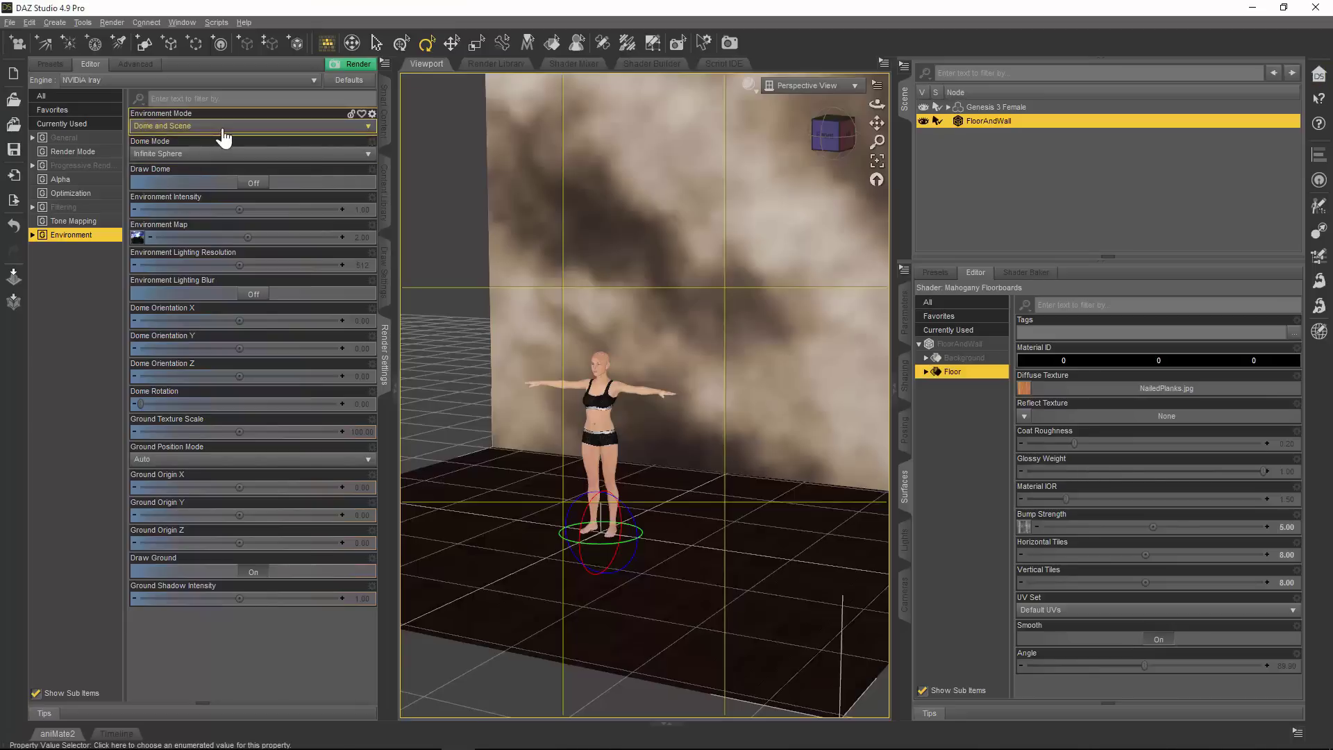
pyautogui.click(223, 128)
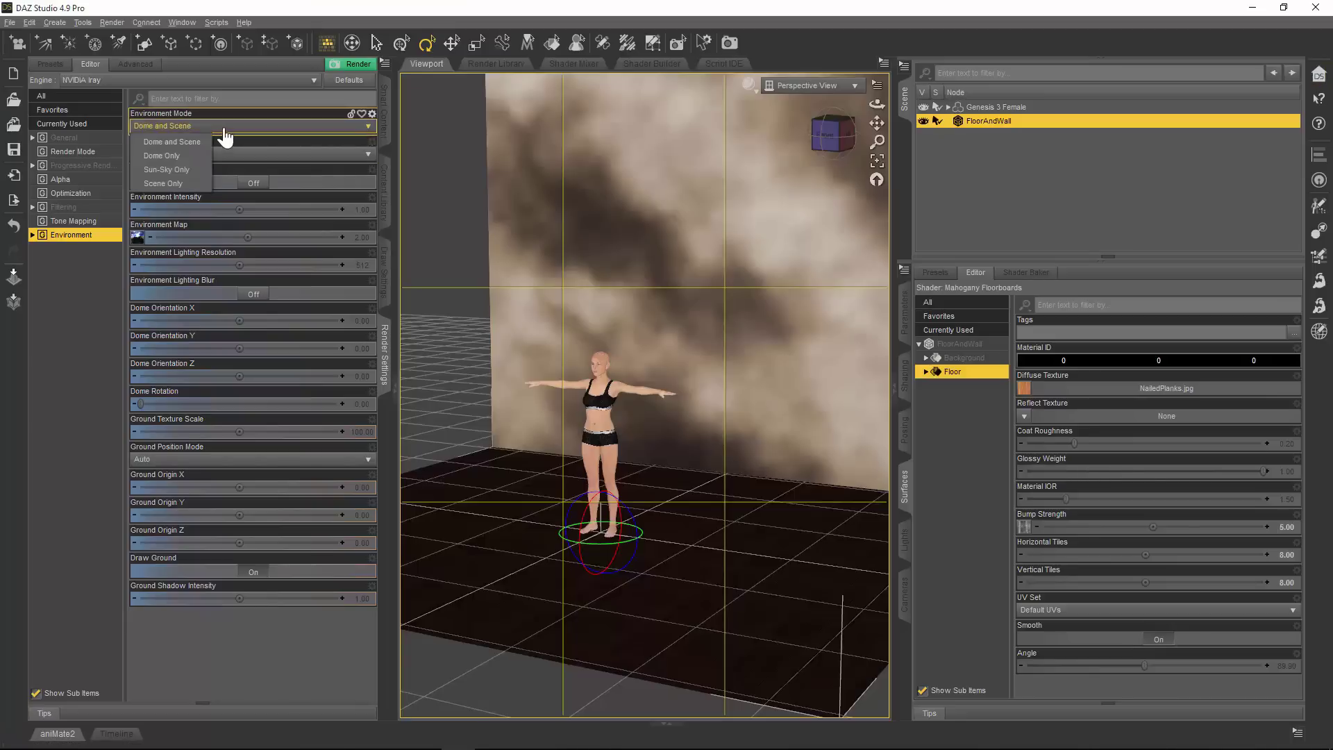
pyautogui.click(186, 181)
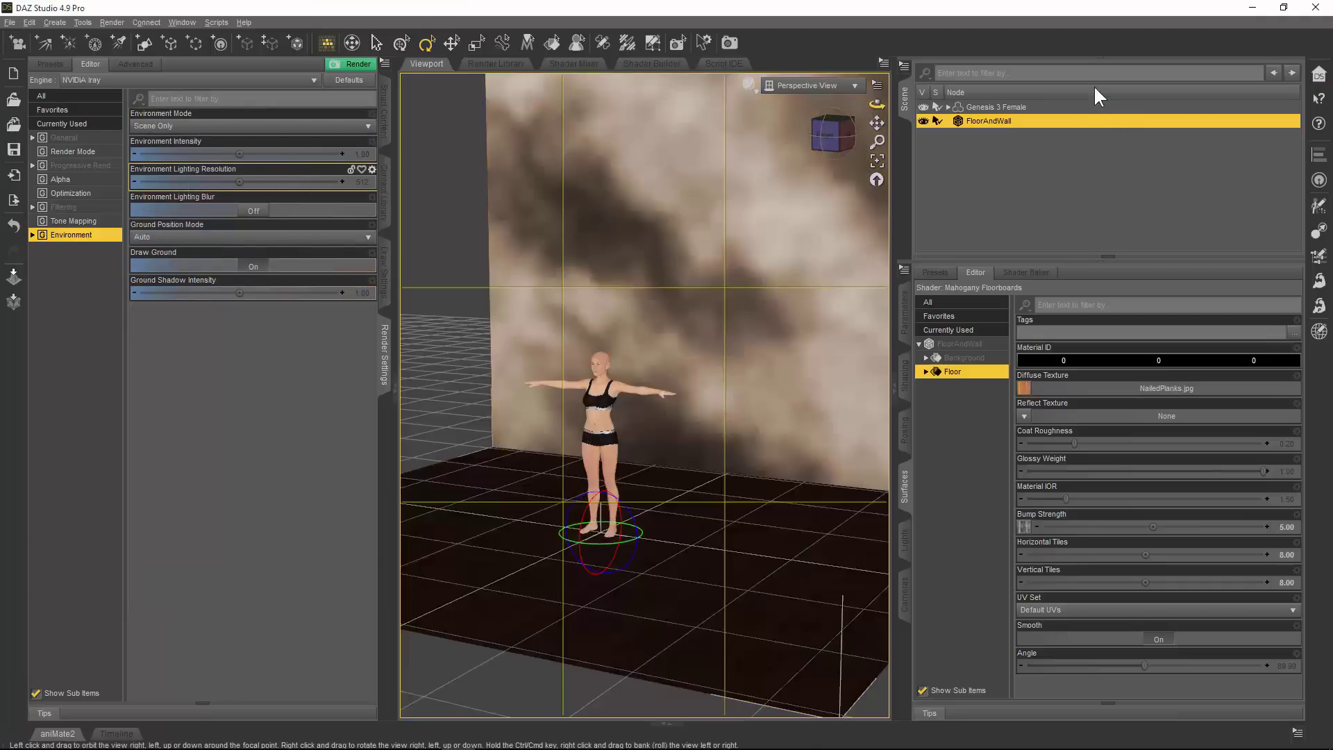
# Examine the camera presets in the Render Studio Base Cameras folder, including the Full Body and Mid Body cameras.
pyautogui.click(385, 200)
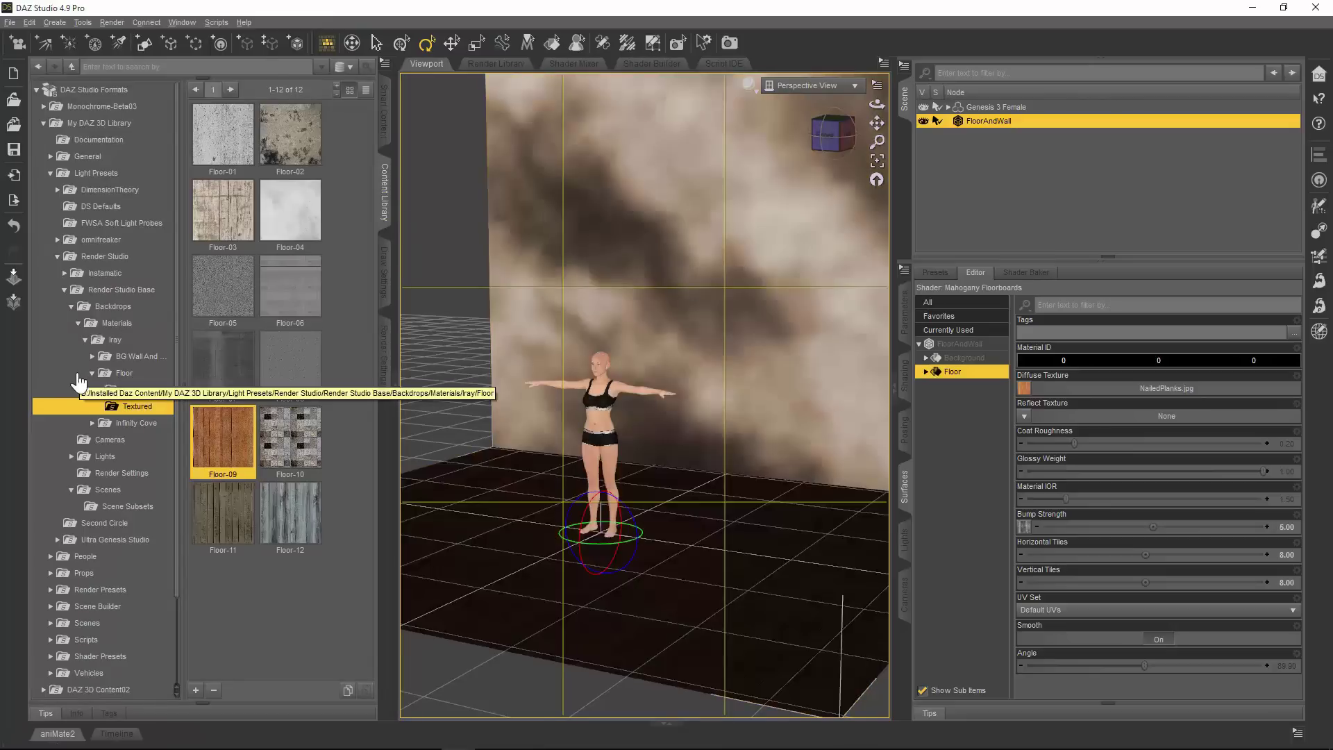
pyautogui.click(71, 306)
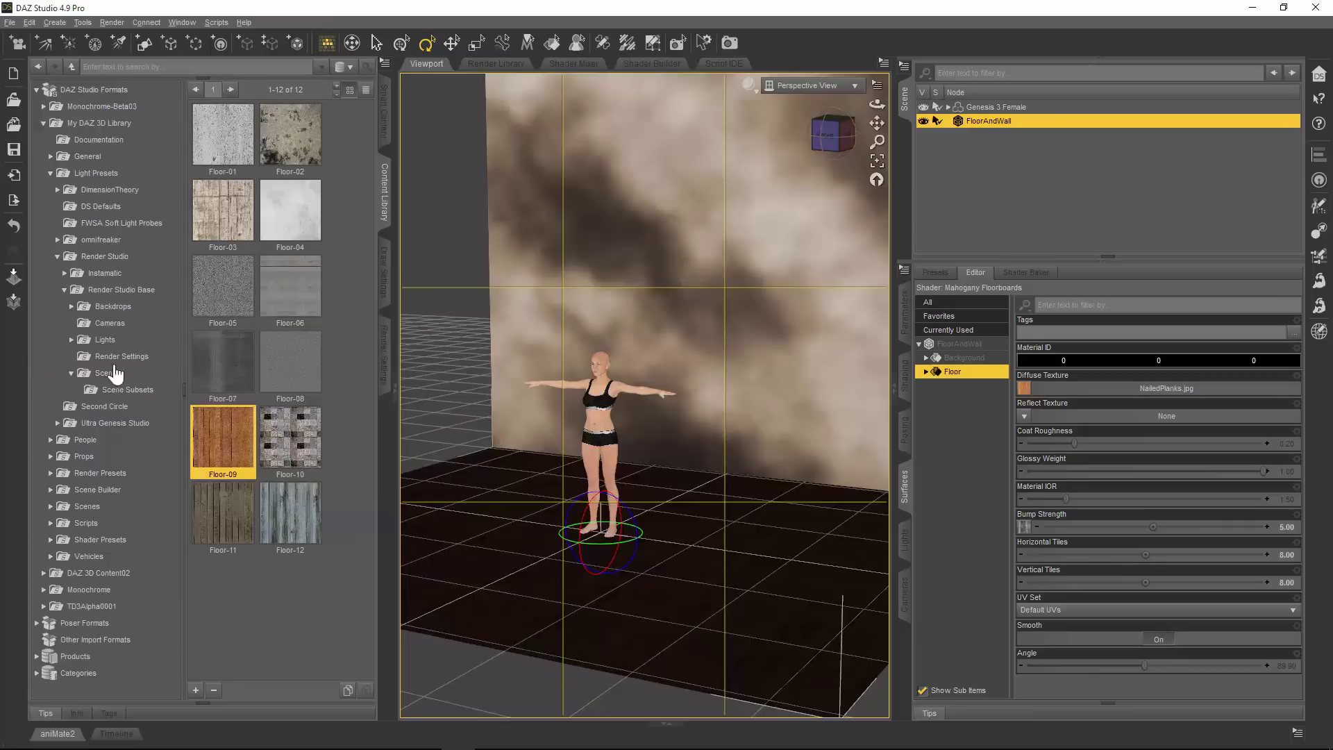
pyautogui.click(116, 325)
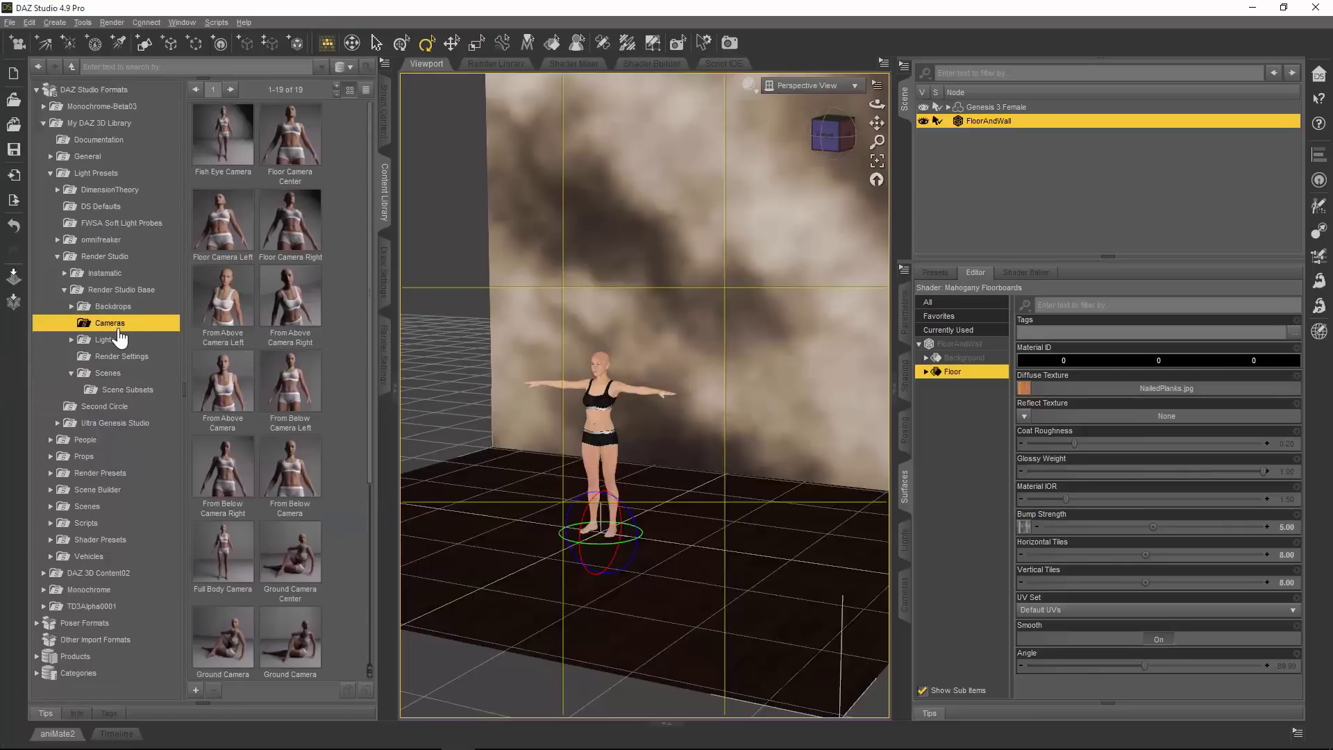
pyautogui.moveTo(375, 127); pyautogui.dragTo(403, 373)
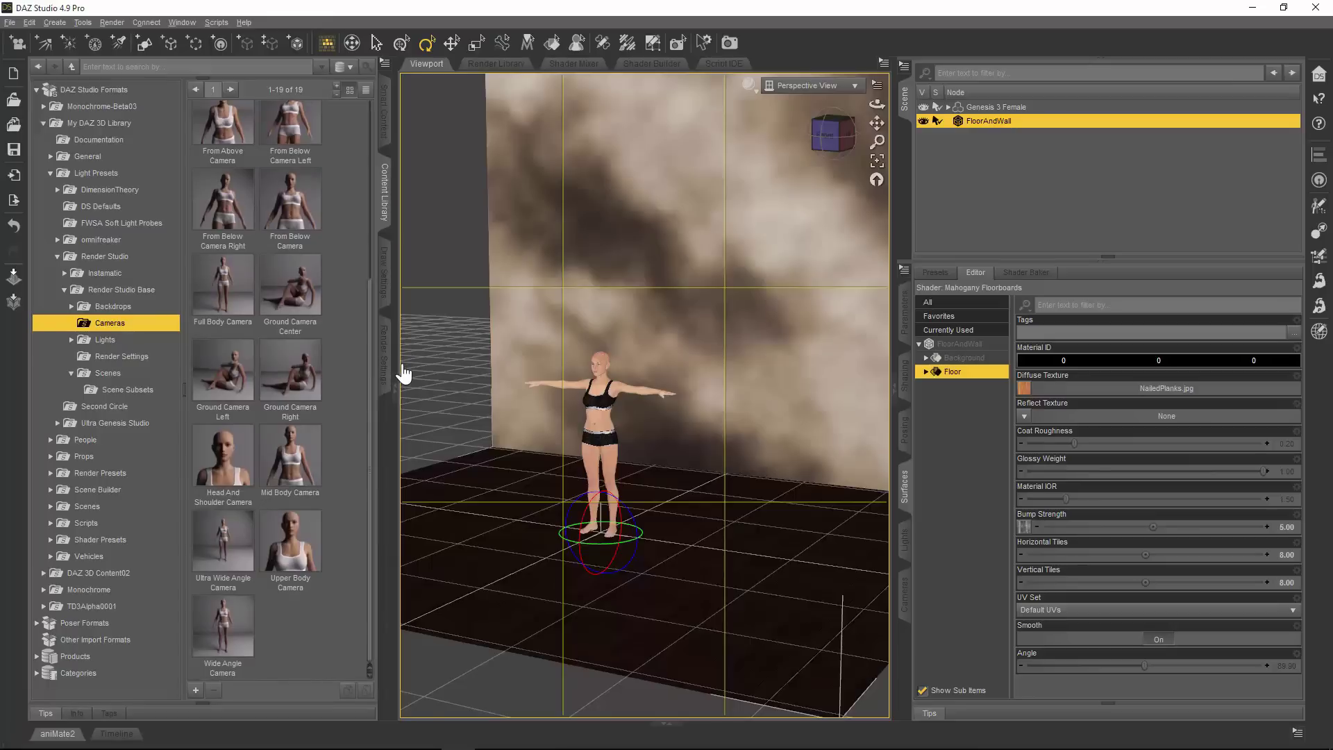
pyautogui.moveTo(403, 374); pyautogui.dragTo(378, 115)
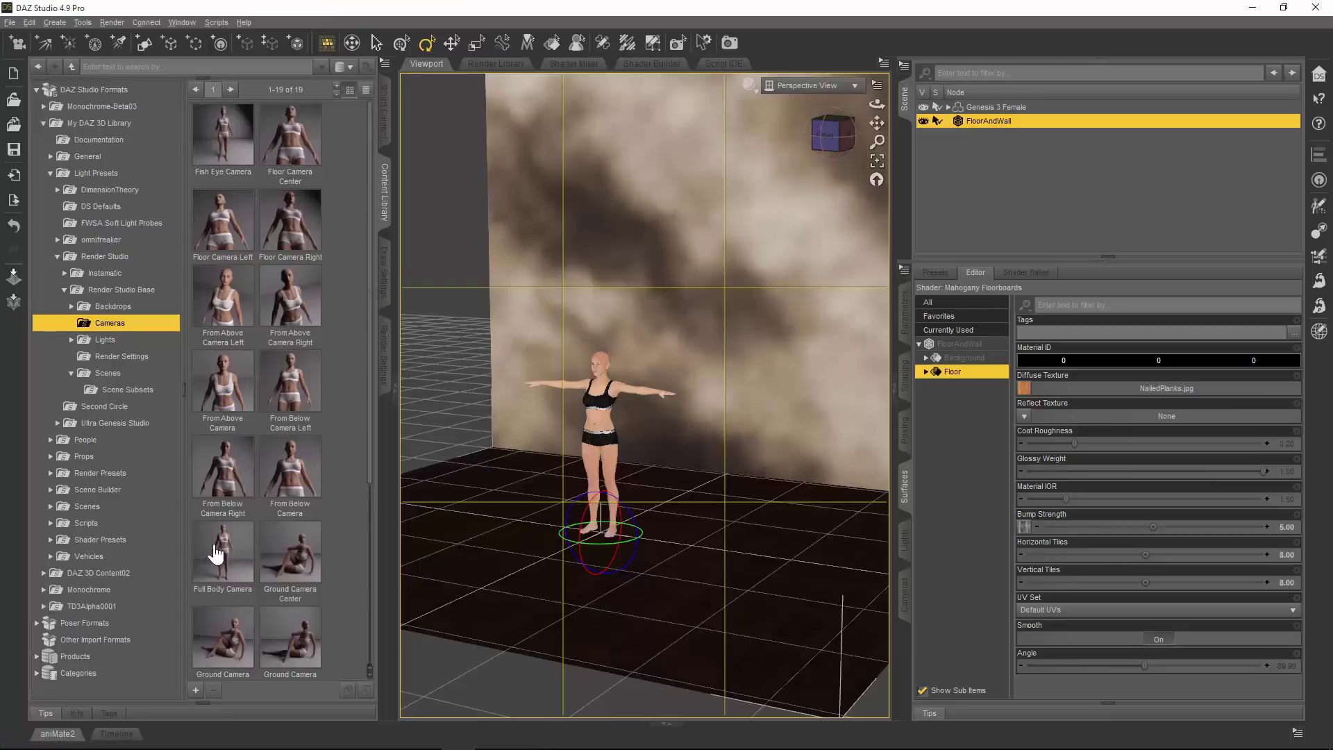
pyautogui.moveTo(195, 564)
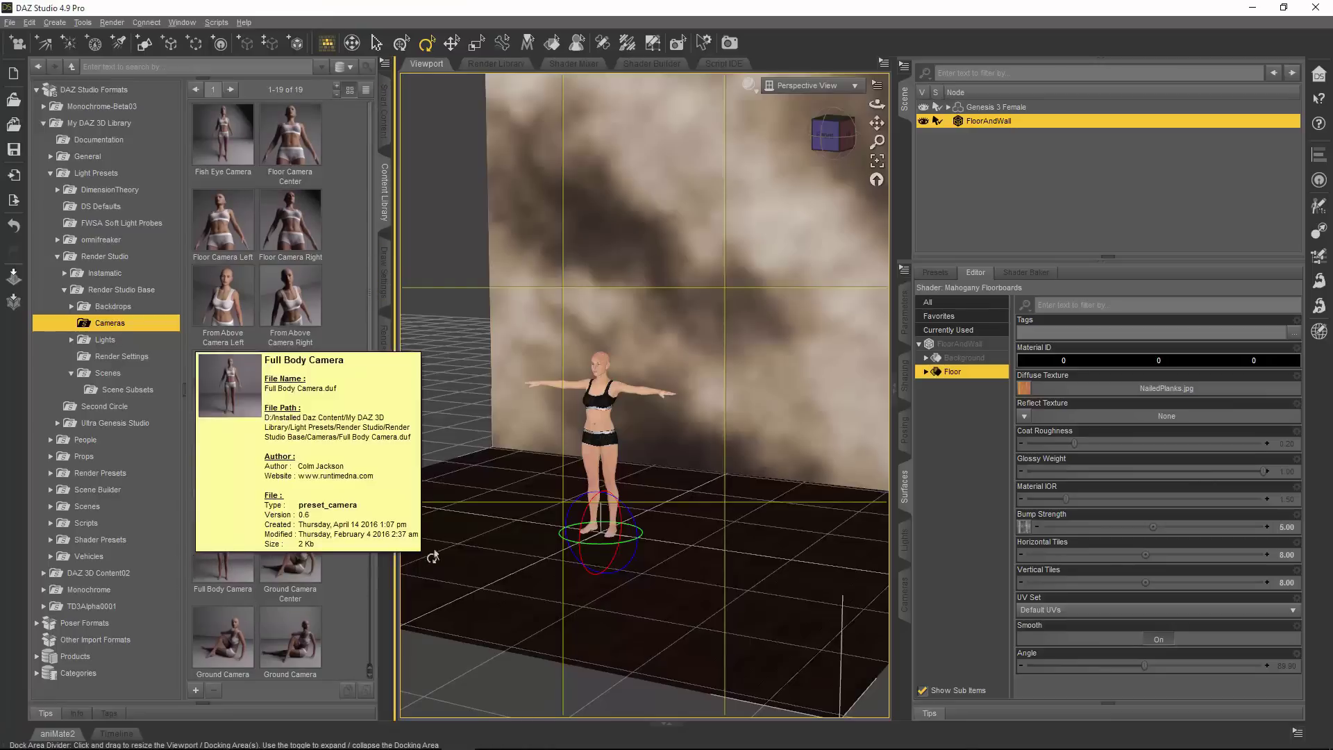
pyautogui.scroll(-3, 373, 297)
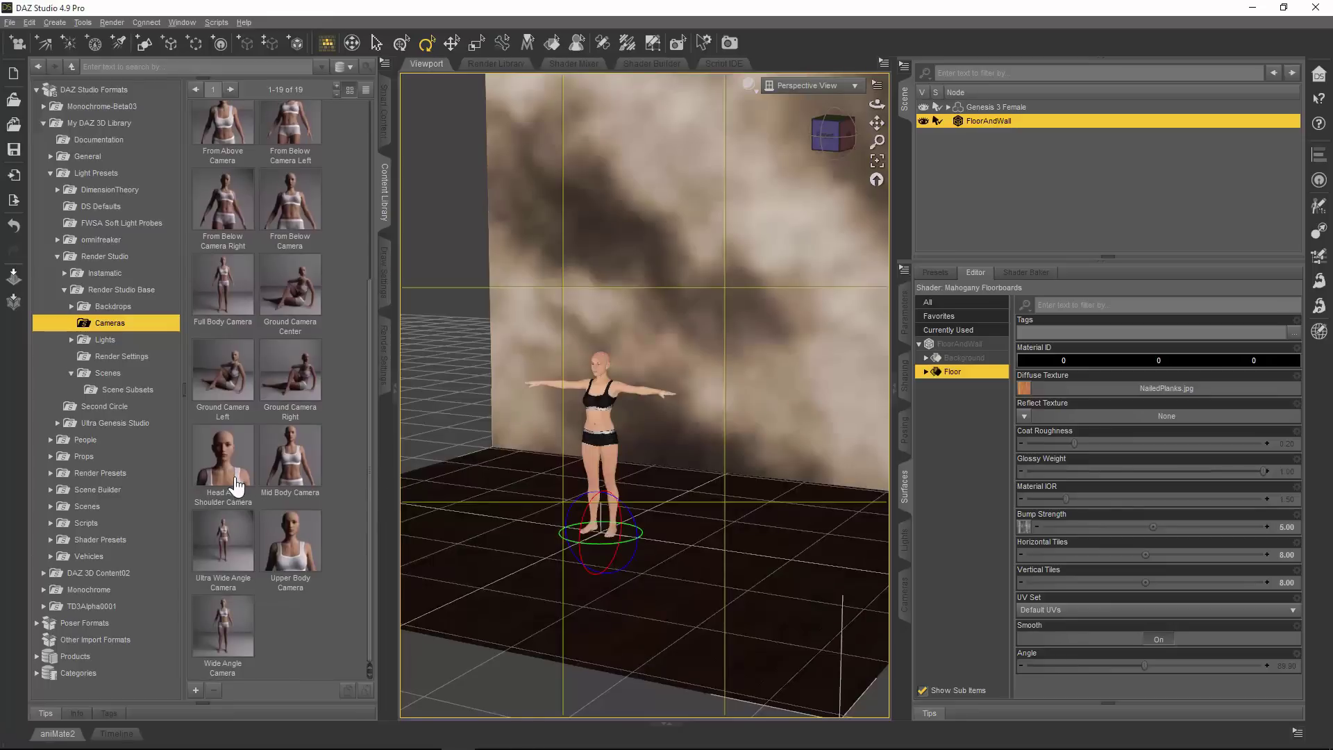
pyautogui.moveTo(316, 462)
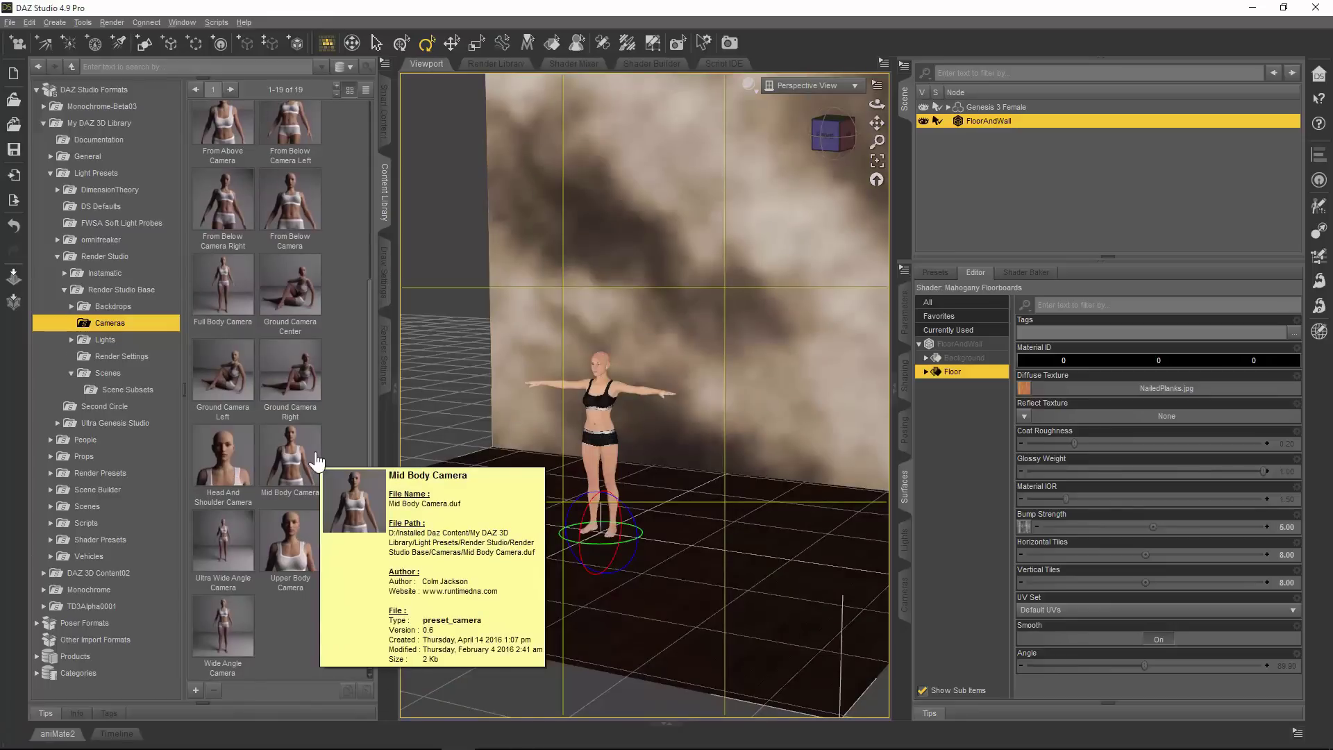
# Try the From Below Camera Right, From Below Camera Left, Full Body Camera and Ground Camera Center presets on the figure.
pyautogui.moveTo(303, 387)
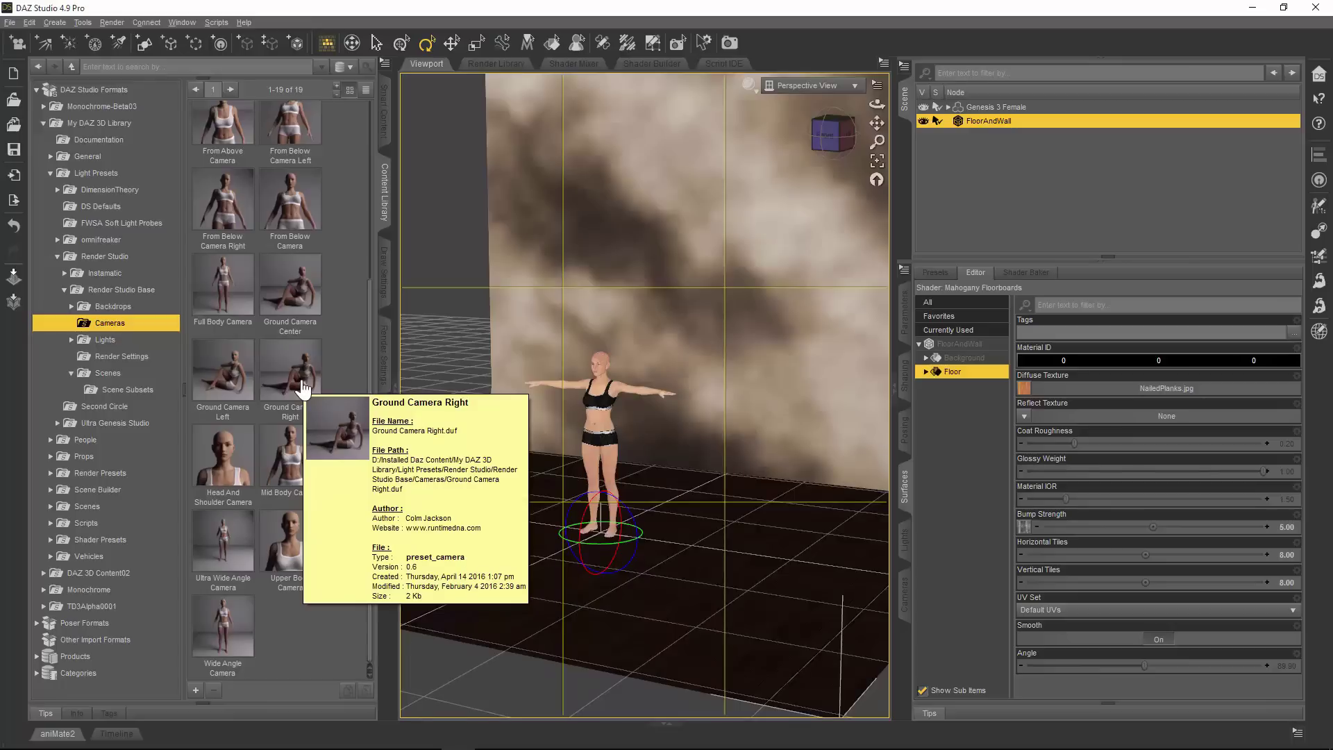
pyautogui.moveTo(343, 360); pyautogui.dragTo(508, 336)
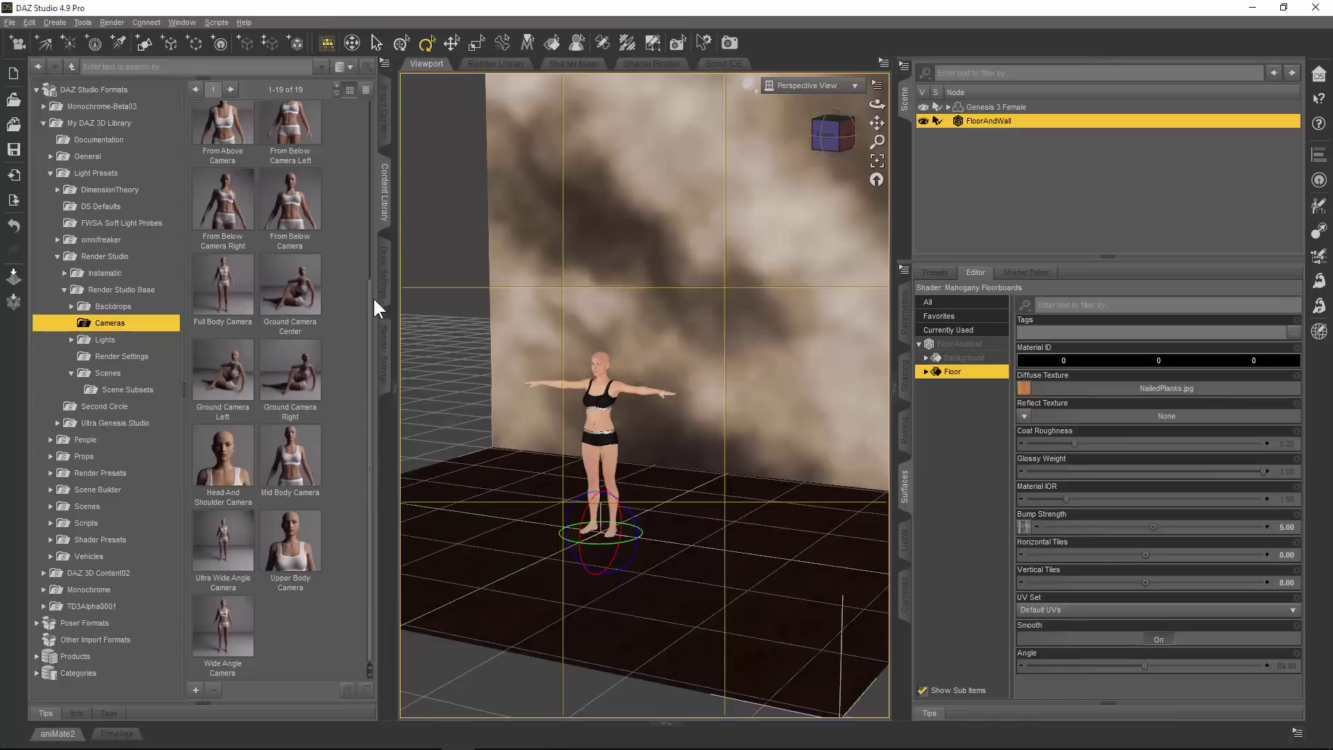
pyautogui.moveTo(373, 303); pyautogui.dragTo(373, 263)
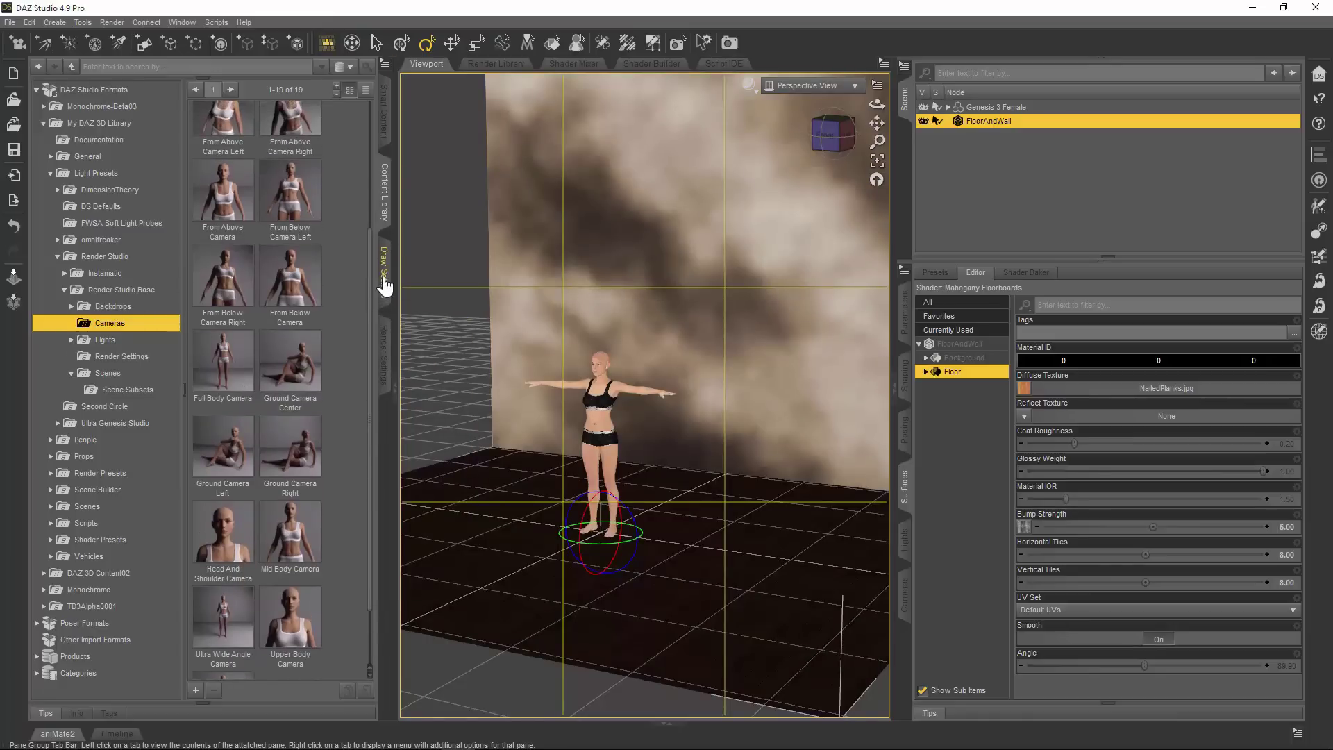
pyautogui.click(227, 295)
pyautogui.doubleClick(228, 295)
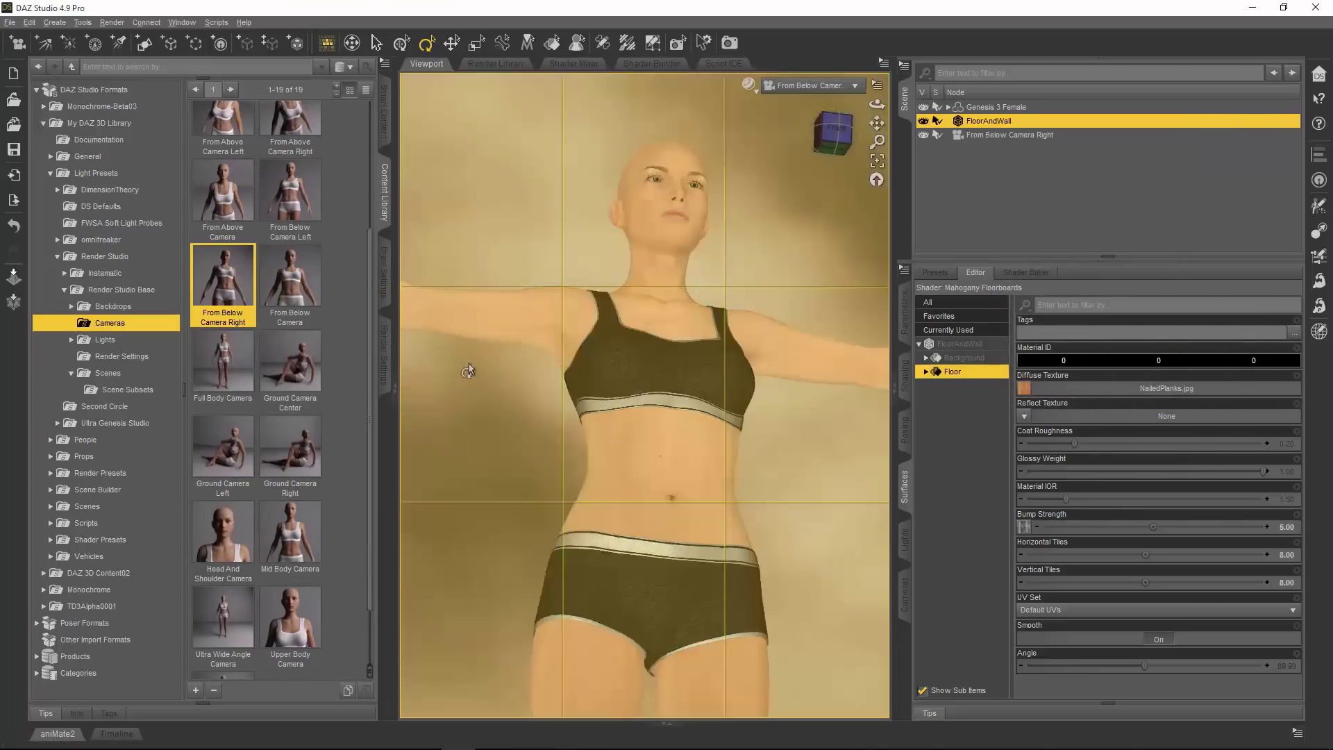
pyautogui.doubleClick(300, 192)
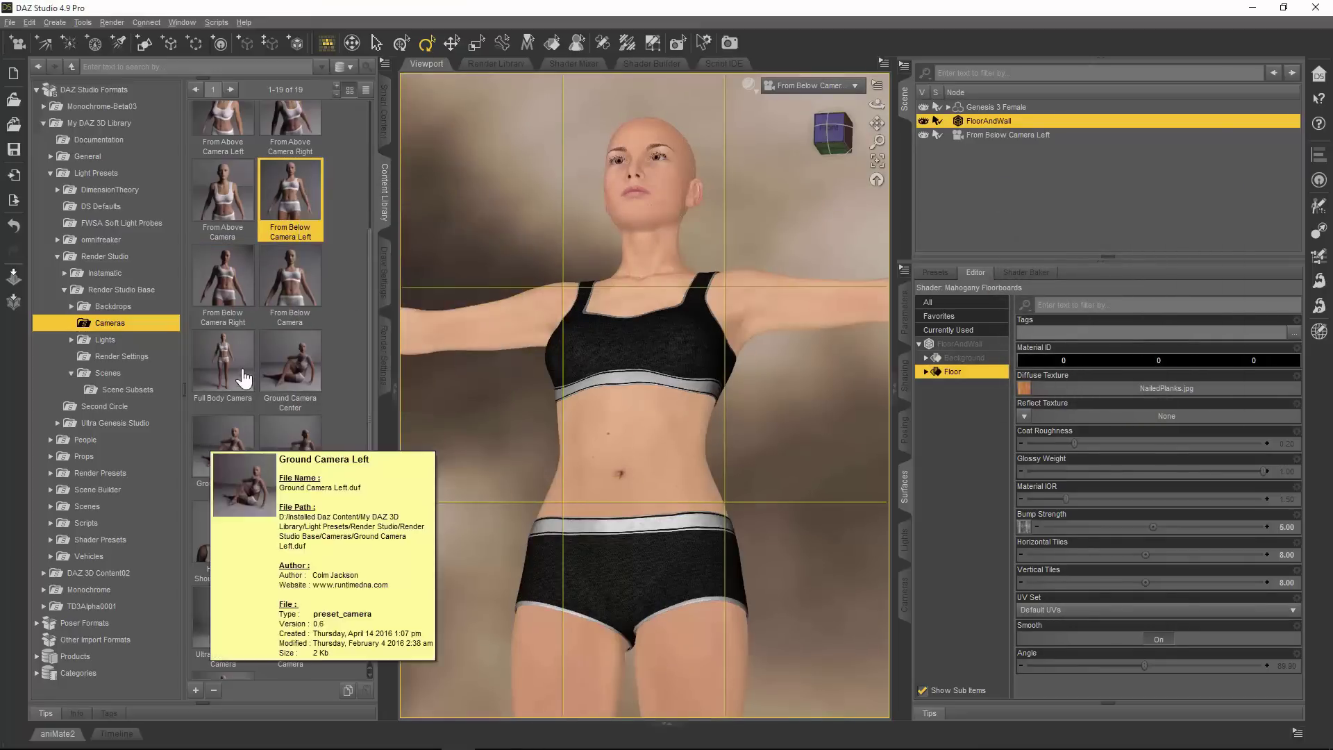
pyautogui.doubleClick(243, 375)
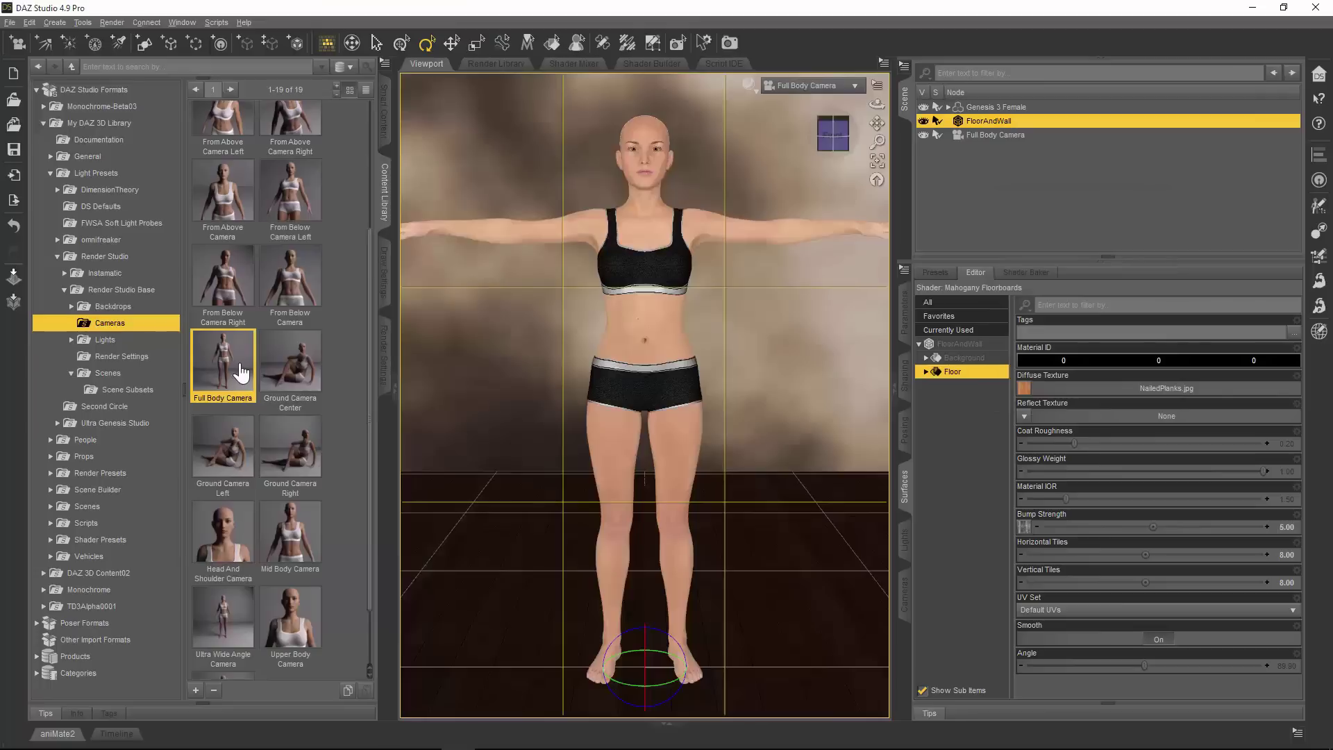
pyautogui.doubleClick(306, 375)
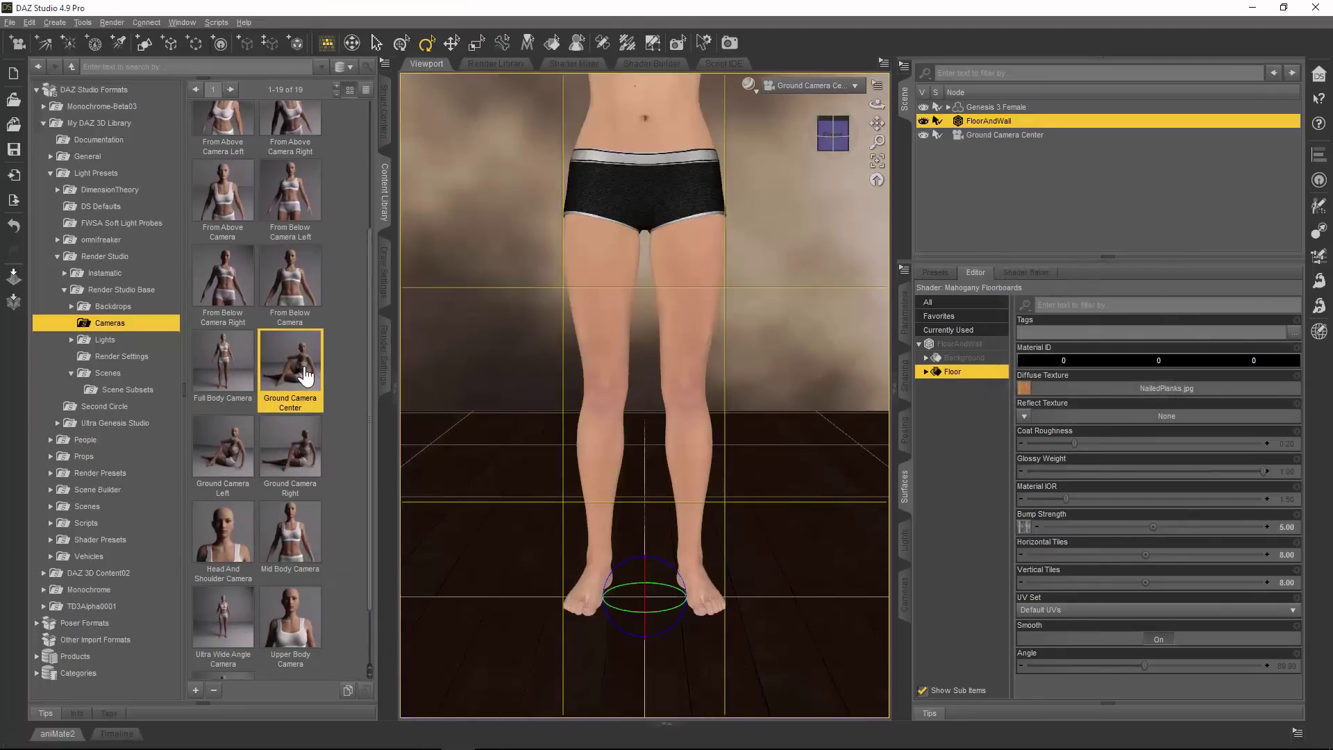
# Try the From Above Camera Right and From Above Camera Left presets on the figure.
pyautogui.moveTo(306, 376)
pyautogui.moveTo(369, 286); pyautogui.dragTo(387, 169)
pyautogui.doubleClick(298, 215)
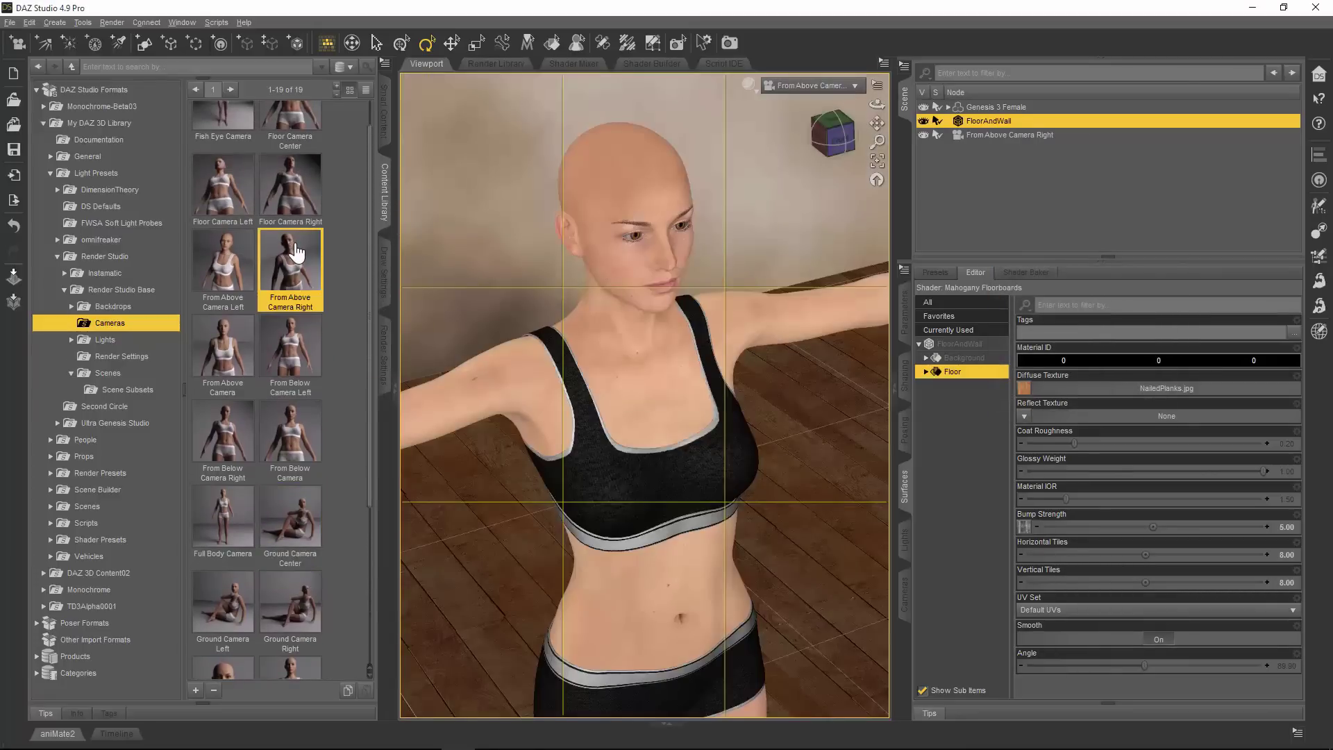
pyautogui.doubleClick(230, 272)
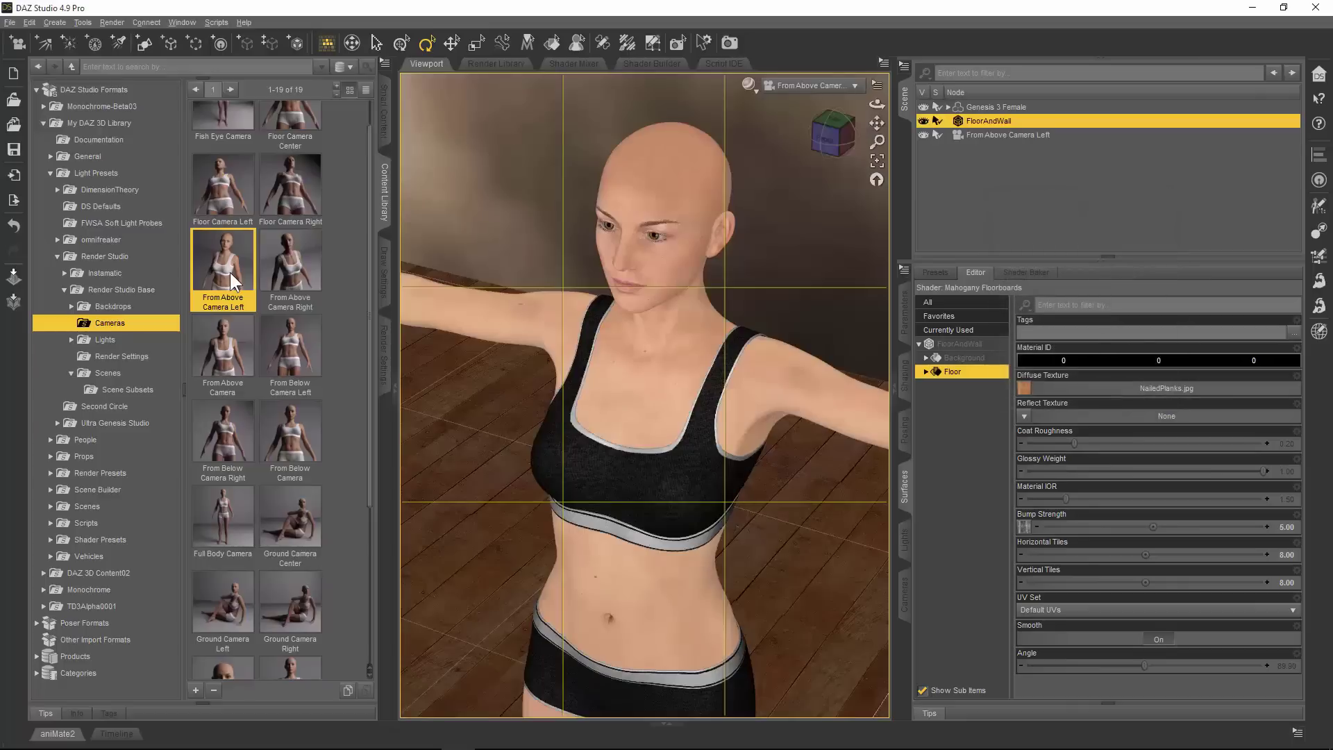
# Try the Floor Camera Left, Right and Center presets and the Fish Eye Camera preset on the figure.
pyautogui.doubleClick(235, 198)
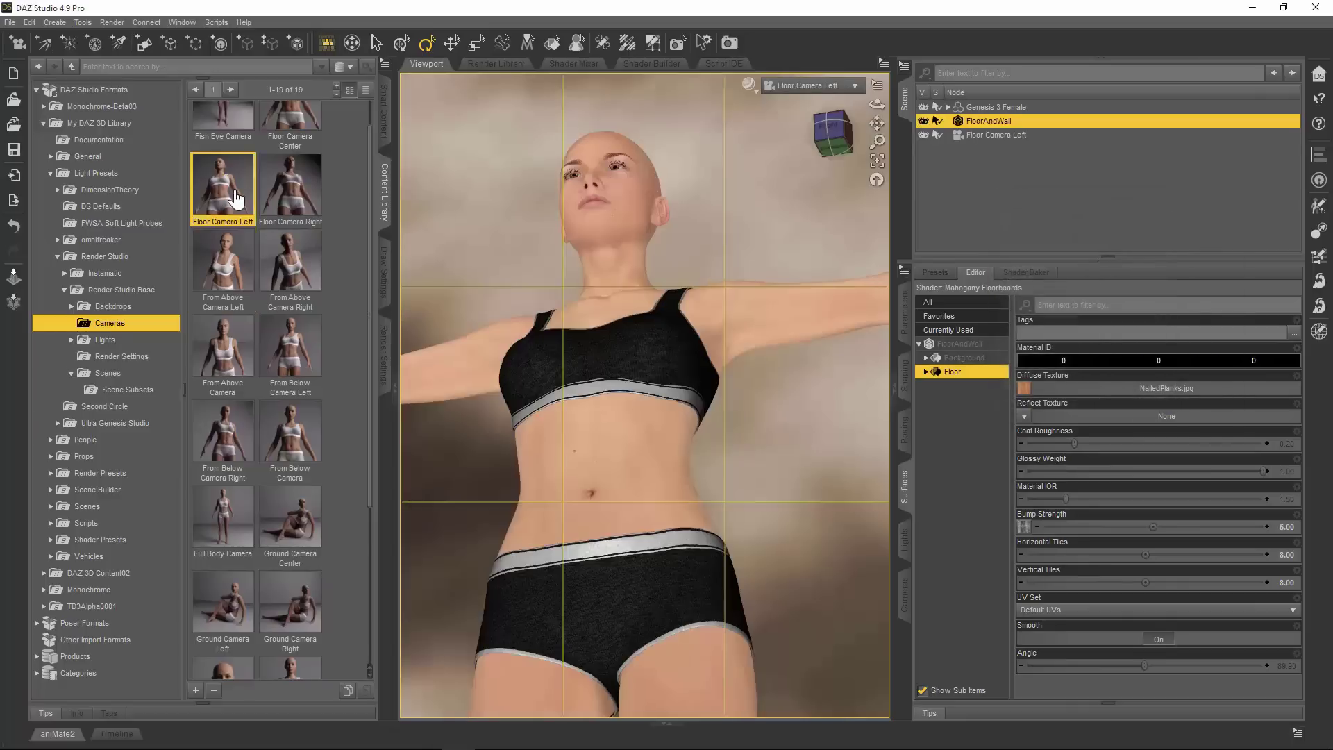
pyautogui.moveTo(310, 179)
pyautogui.doubleClick(304, 192)
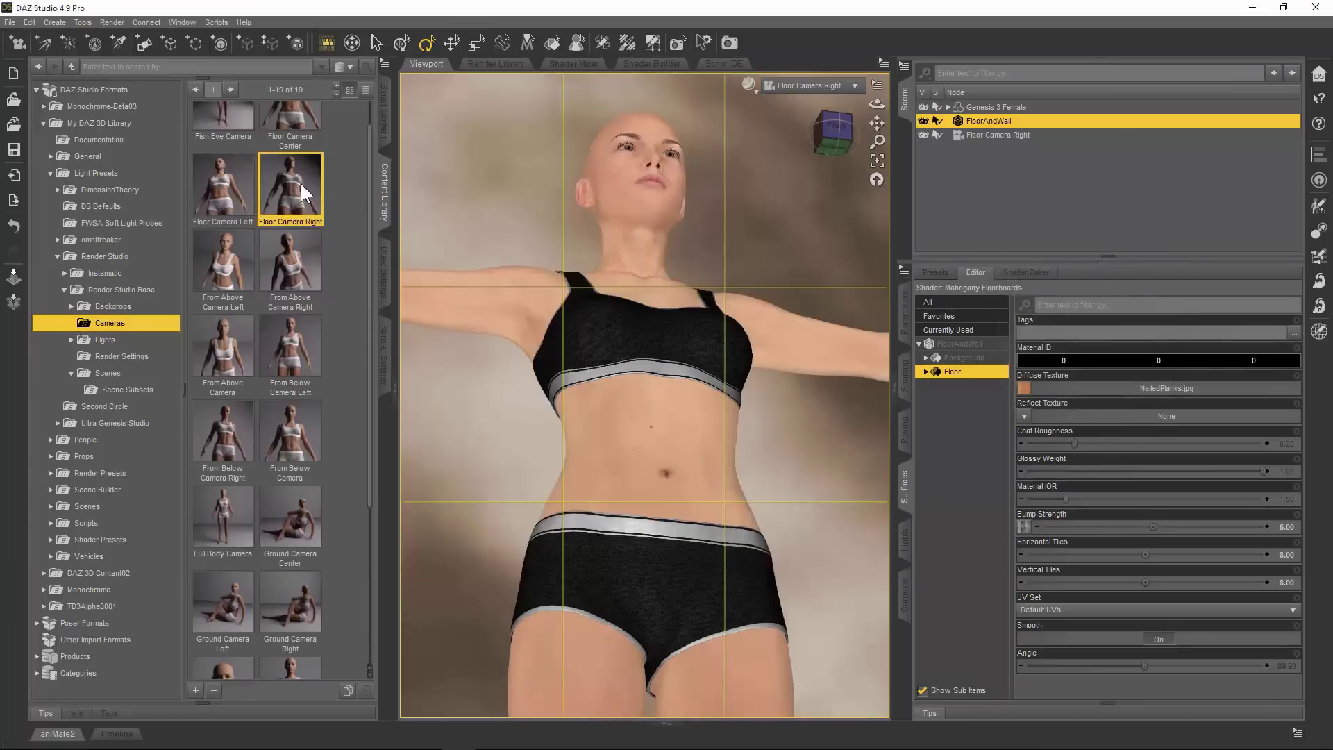
pyautogui.scroll(2, 372, 238)
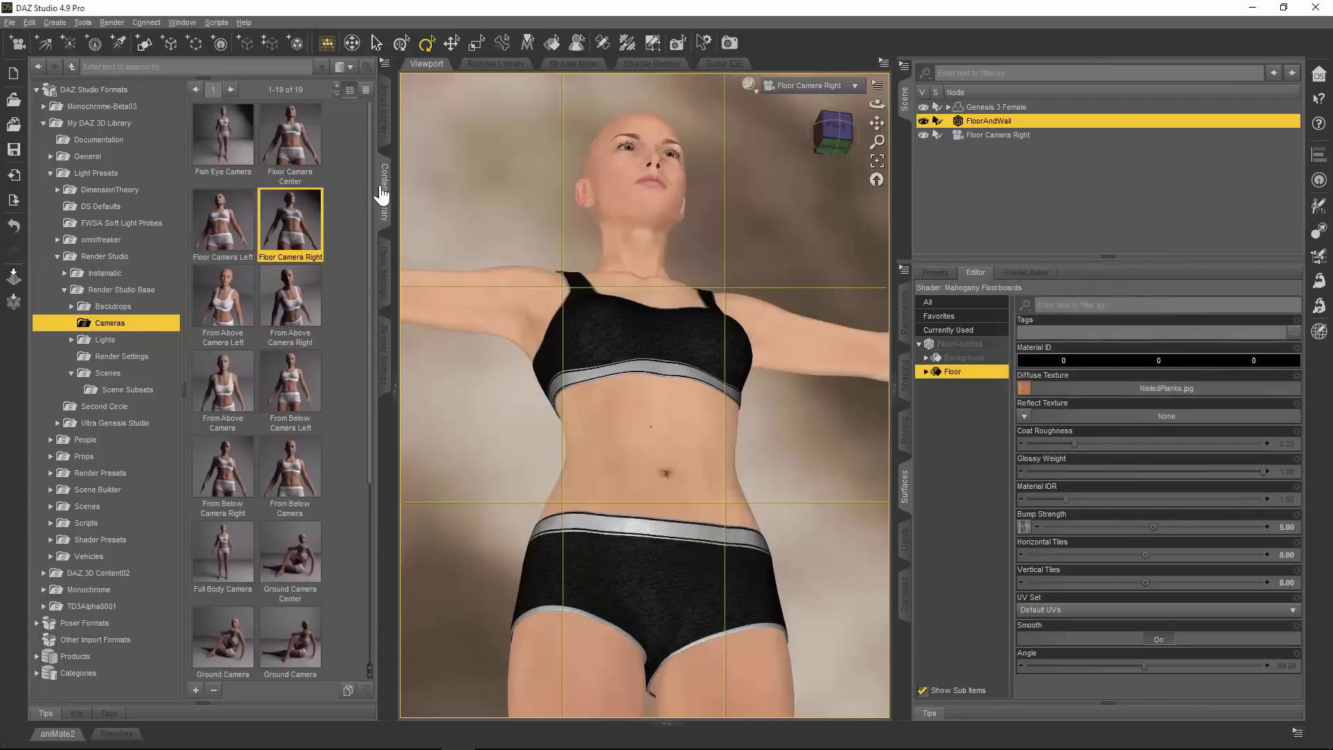
pyautogui.doubleClick(314, 167)
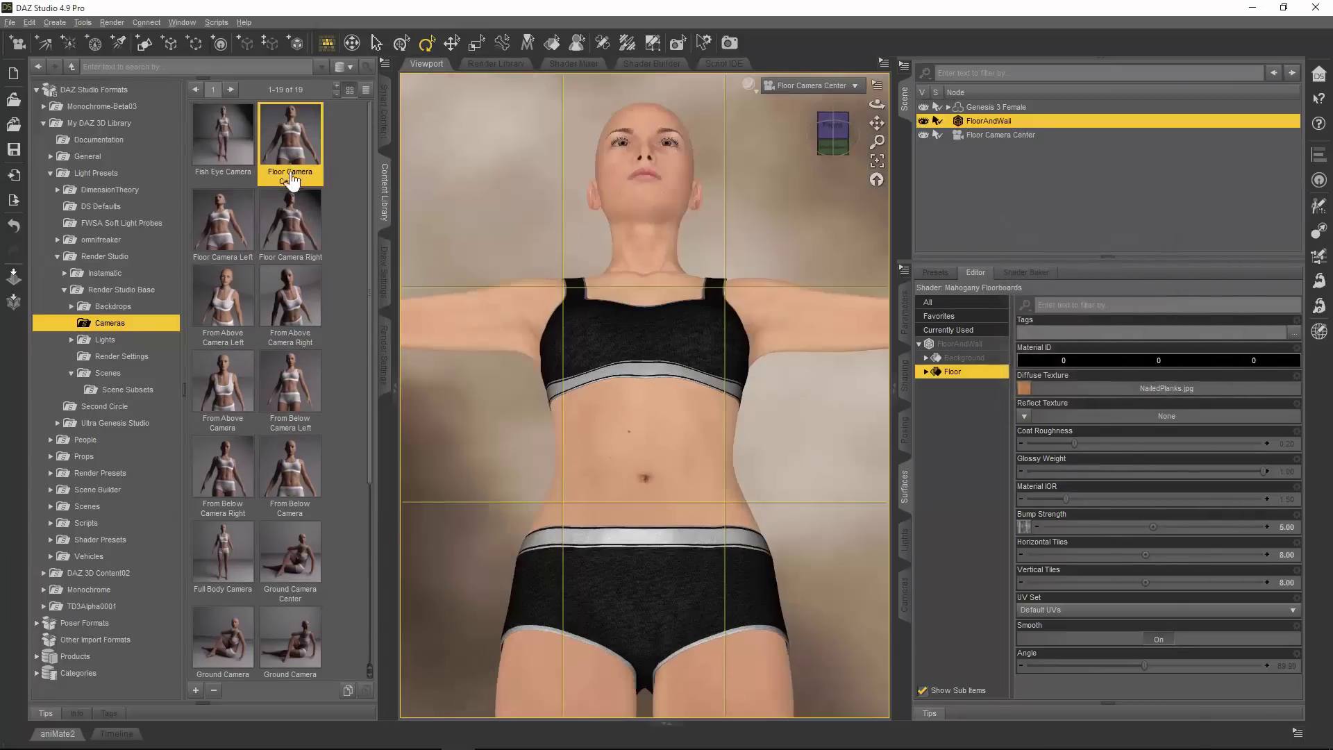
pyautogui.doubleClick(223, 165)
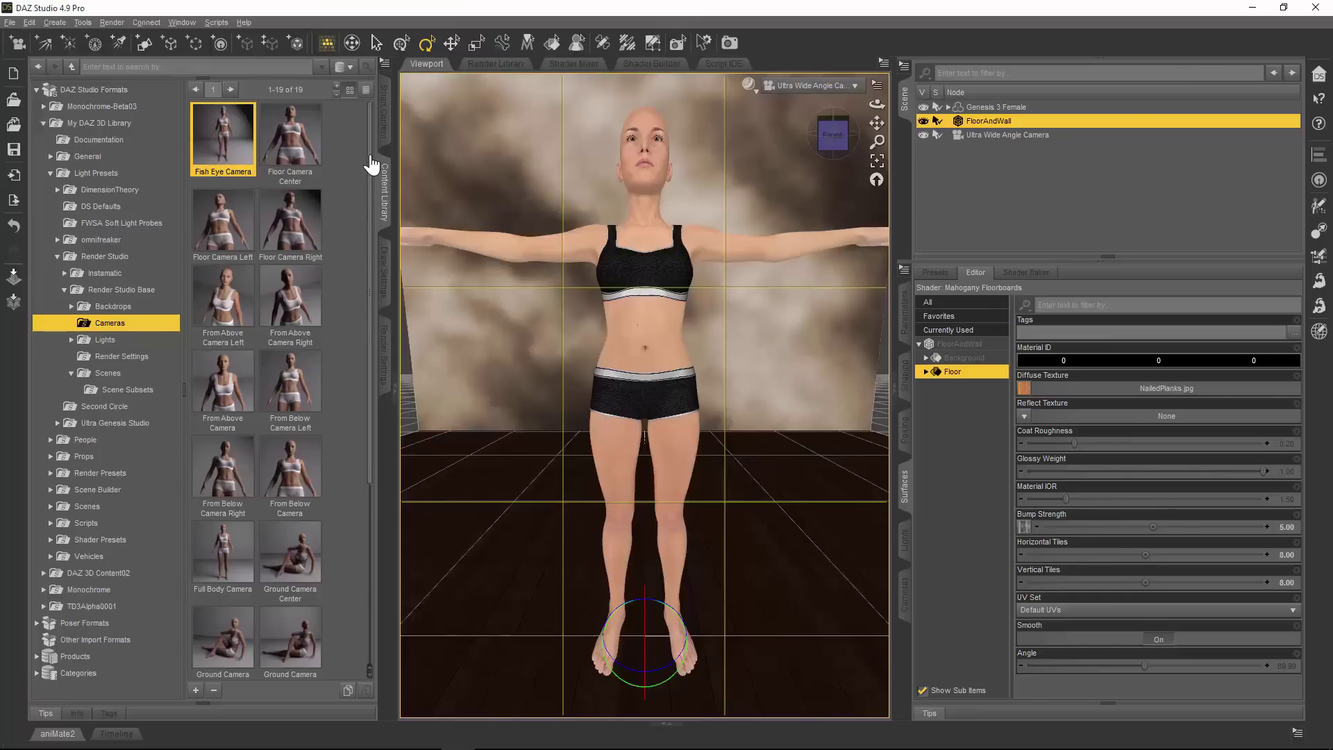
# Load the Full Body Camera preset and pull the camera back until the whole figure has room around it.
pyautogui.moveTo(371, 165); pyautogui.dragTo(370, 188)
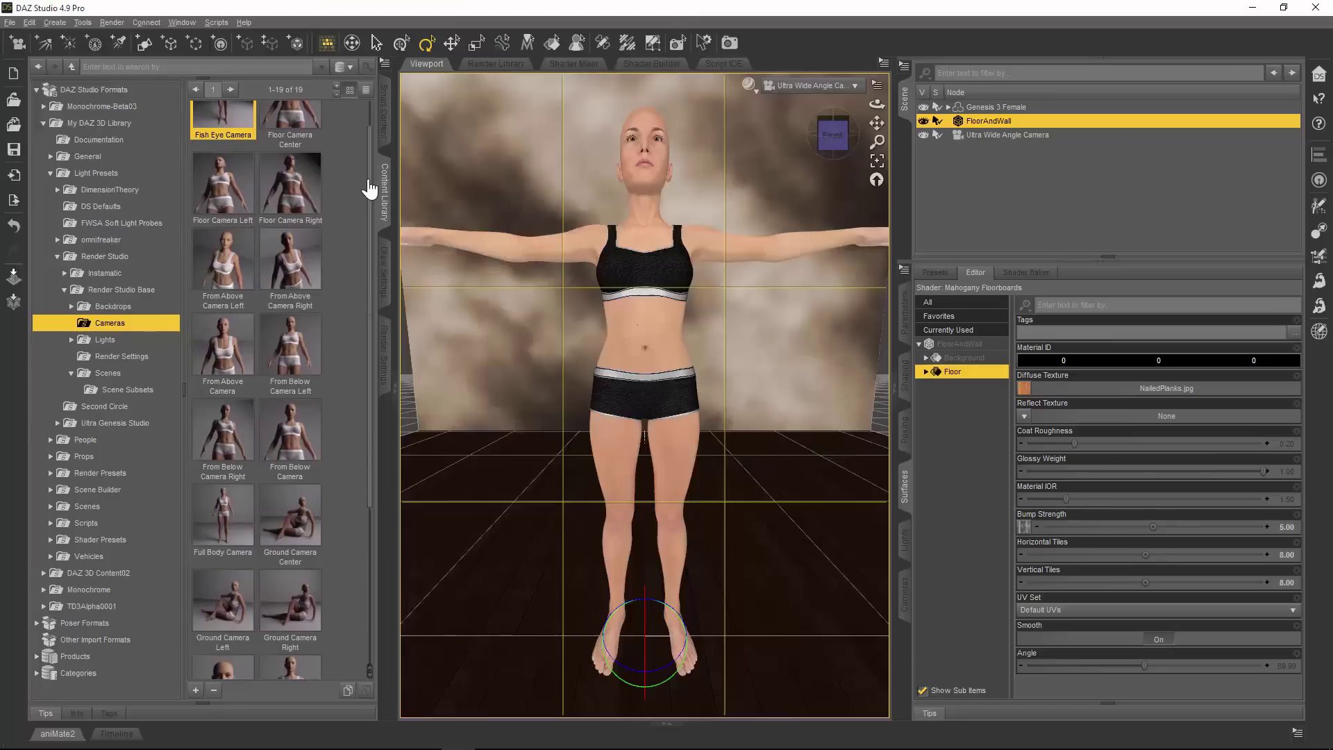
pyautogui.doubleClick(229, 544)
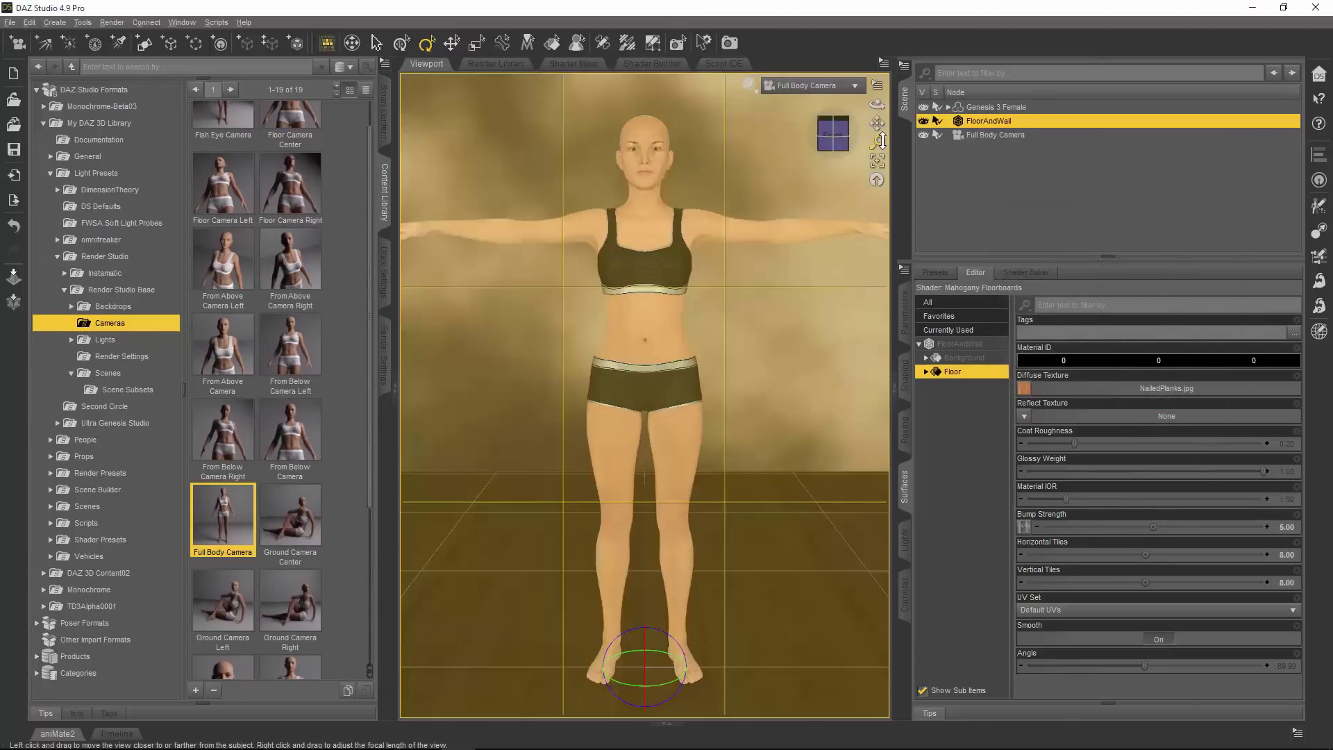
pyautogui.moveTo(881, 141); pyautogui.dragTo(880, 174)
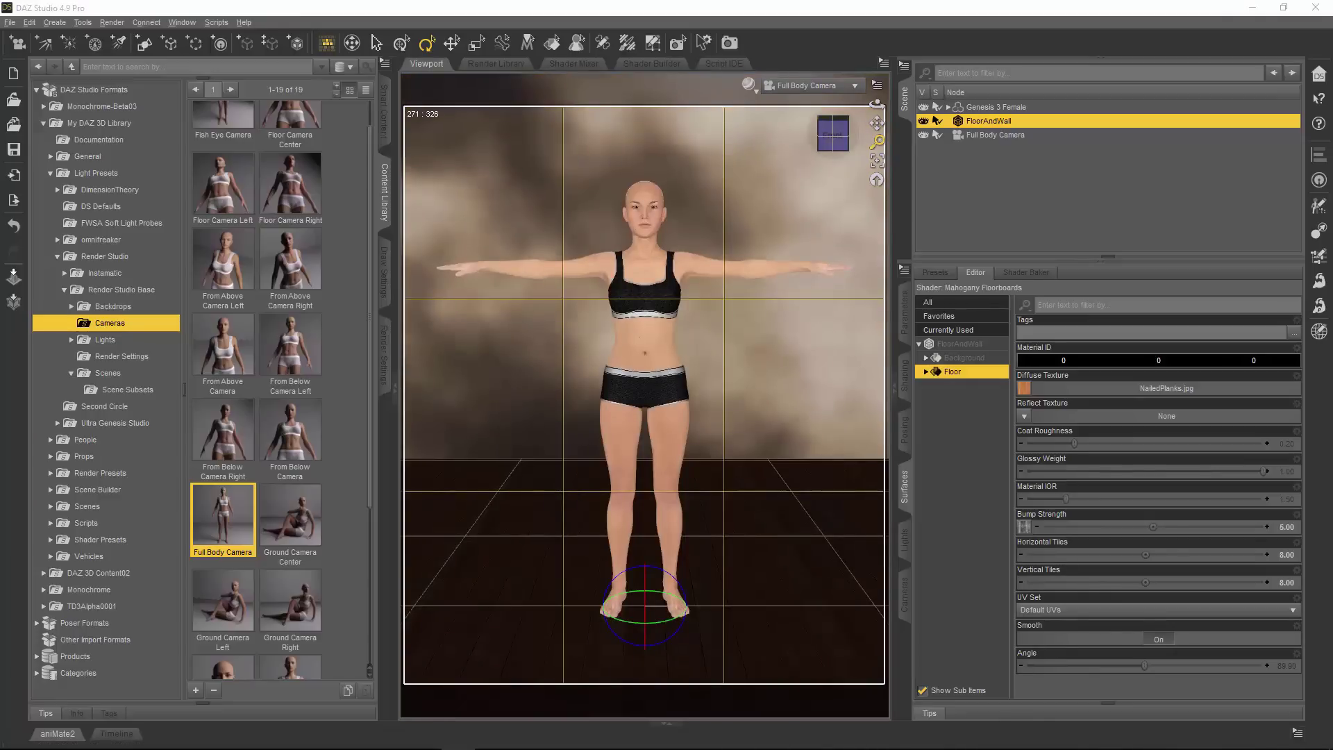
# Open the Aux Viewport, set it to Perspective View and place it over the surface properties, clear of the main viewport.
pyautogui.click(1318, 206)
pyautogui.moveTo(1215, 217); pyautogui.dragTo(868, 327)
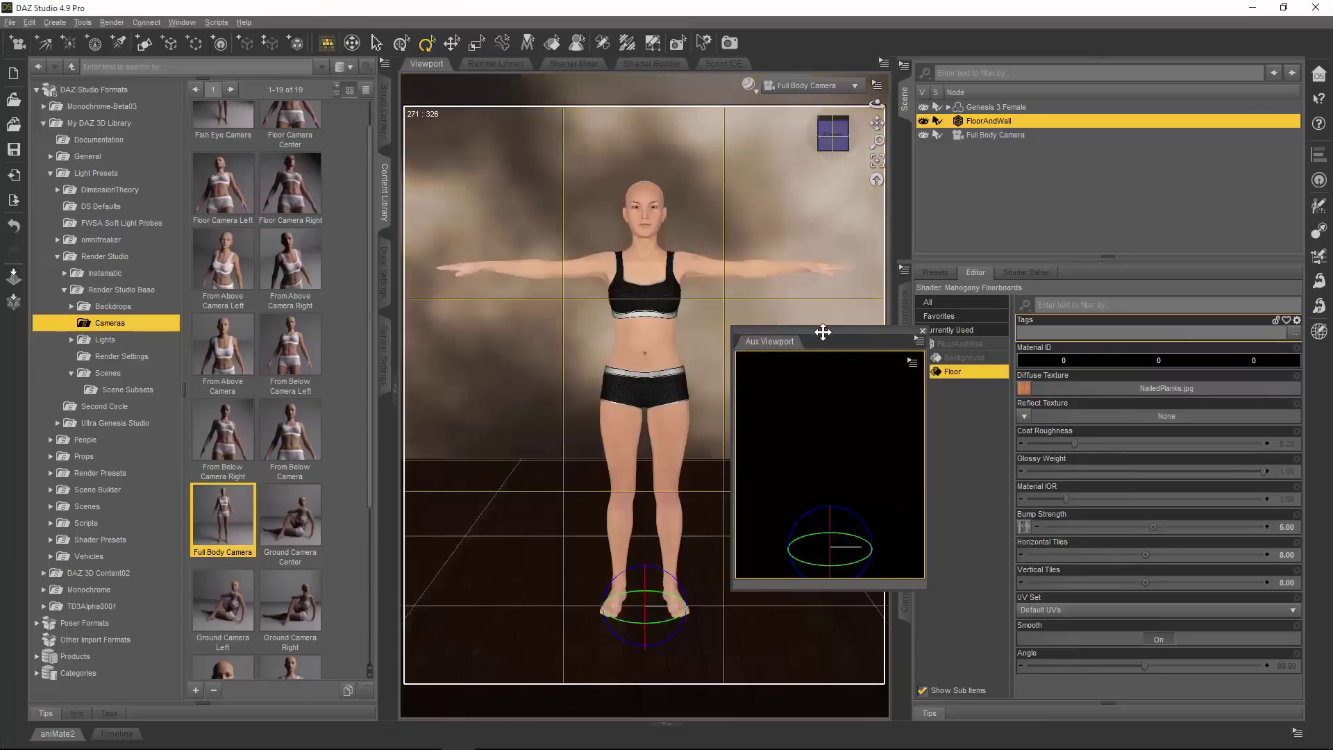
pyautogui.click(864, 364)
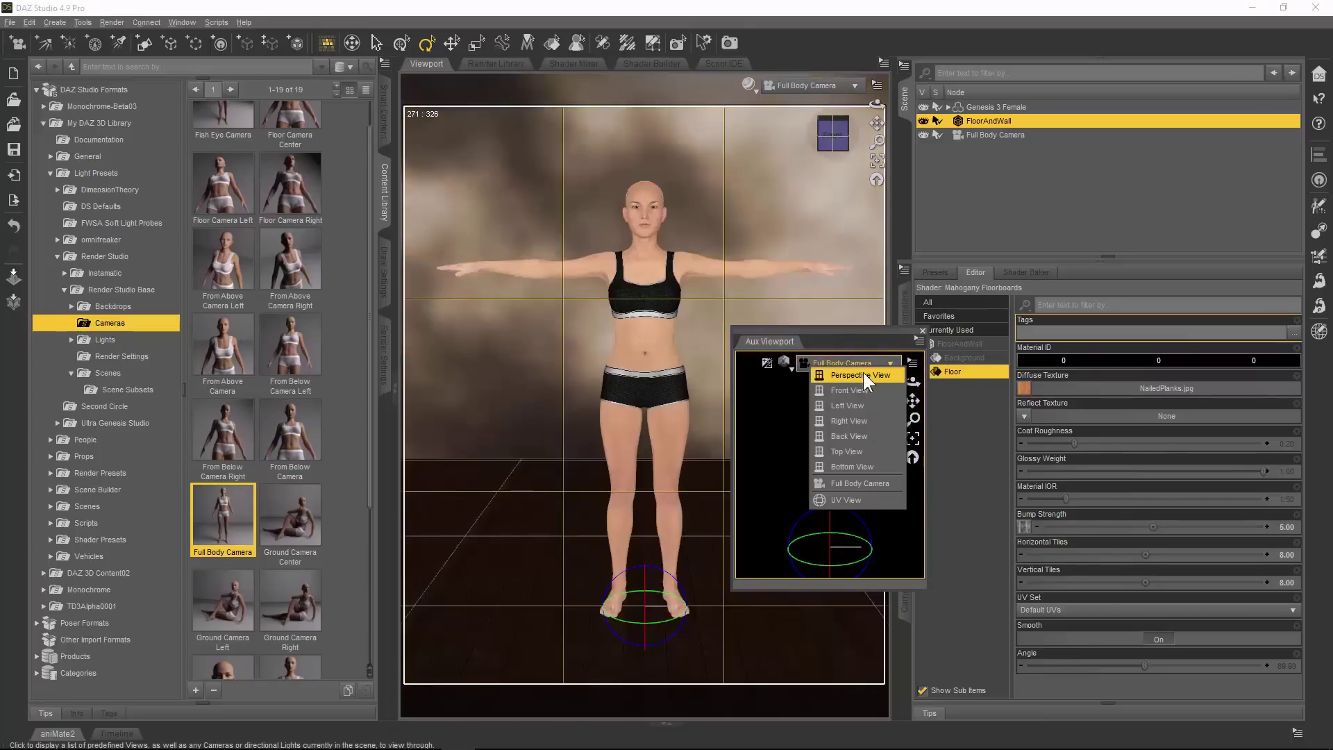
pyautogui.click(864, 375)
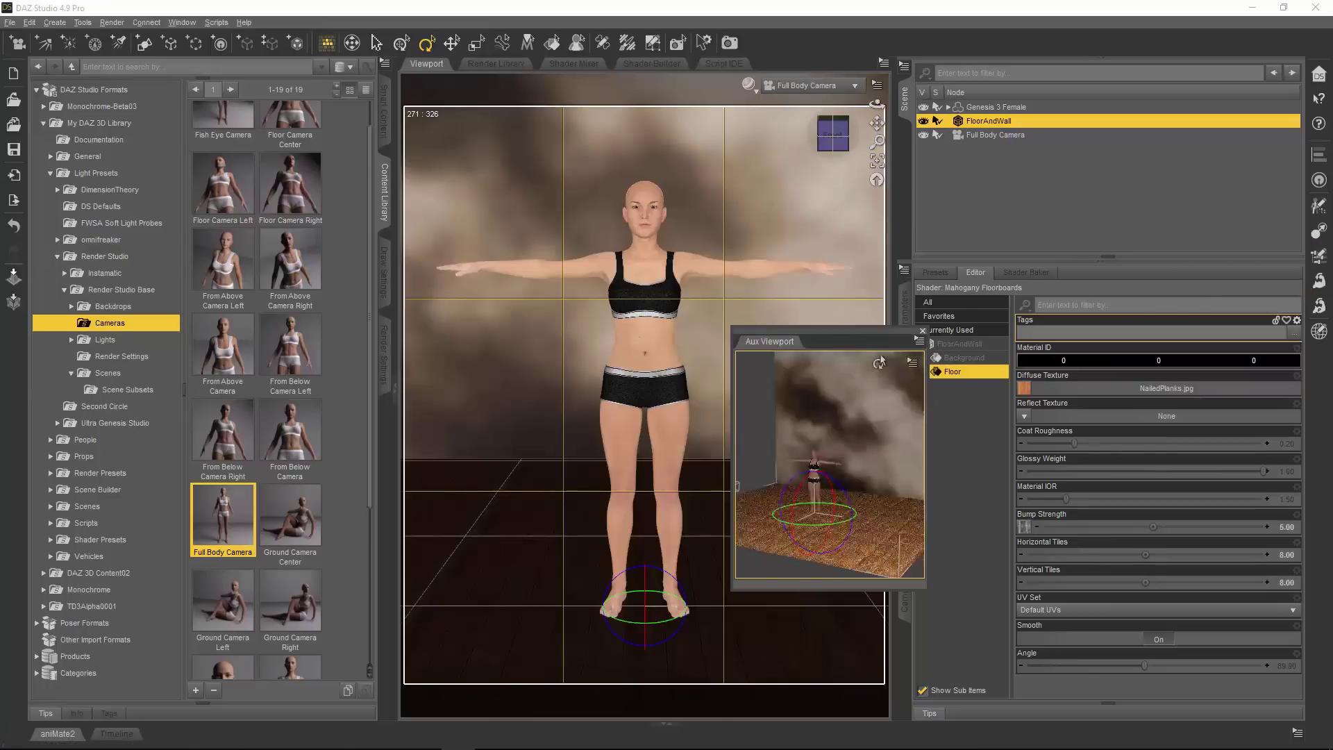
pyautogui.moveTo(863, 335); pyautogui.dragTo(1034, 406)
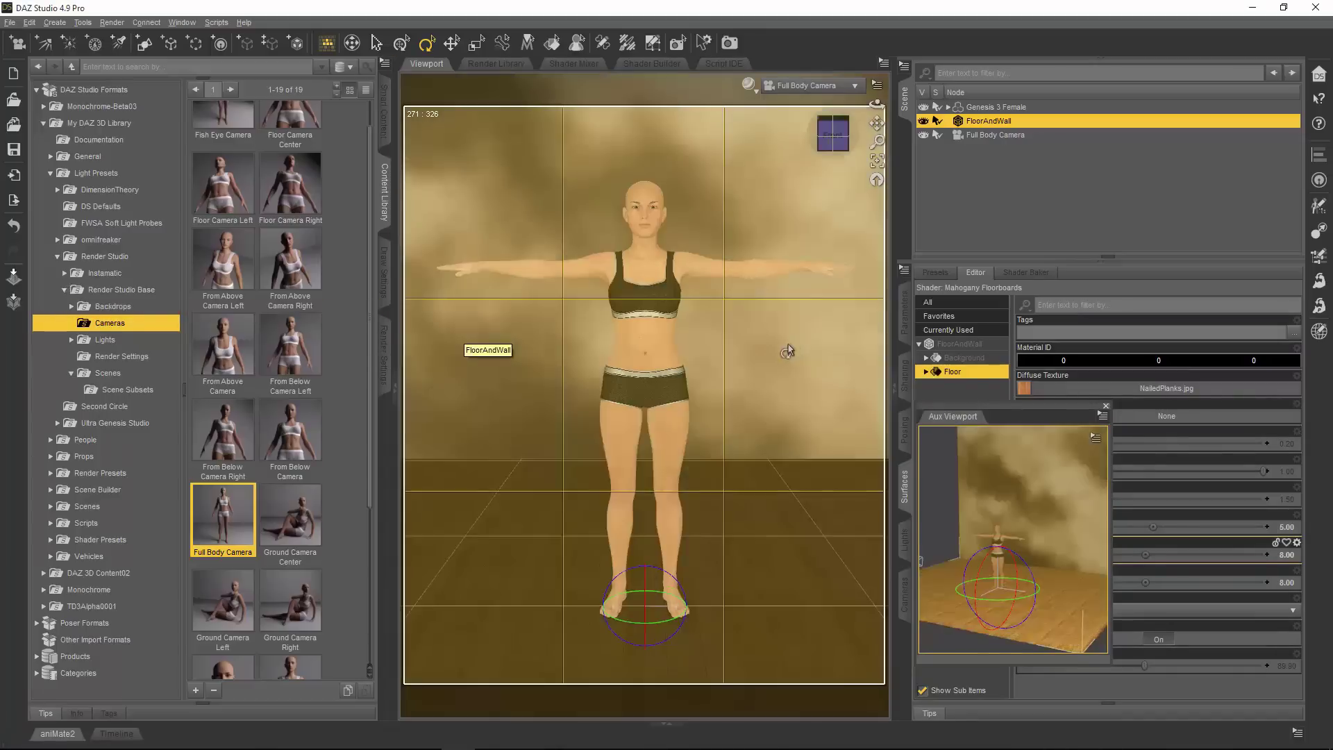
pyautogui.moveTo(977, 453)
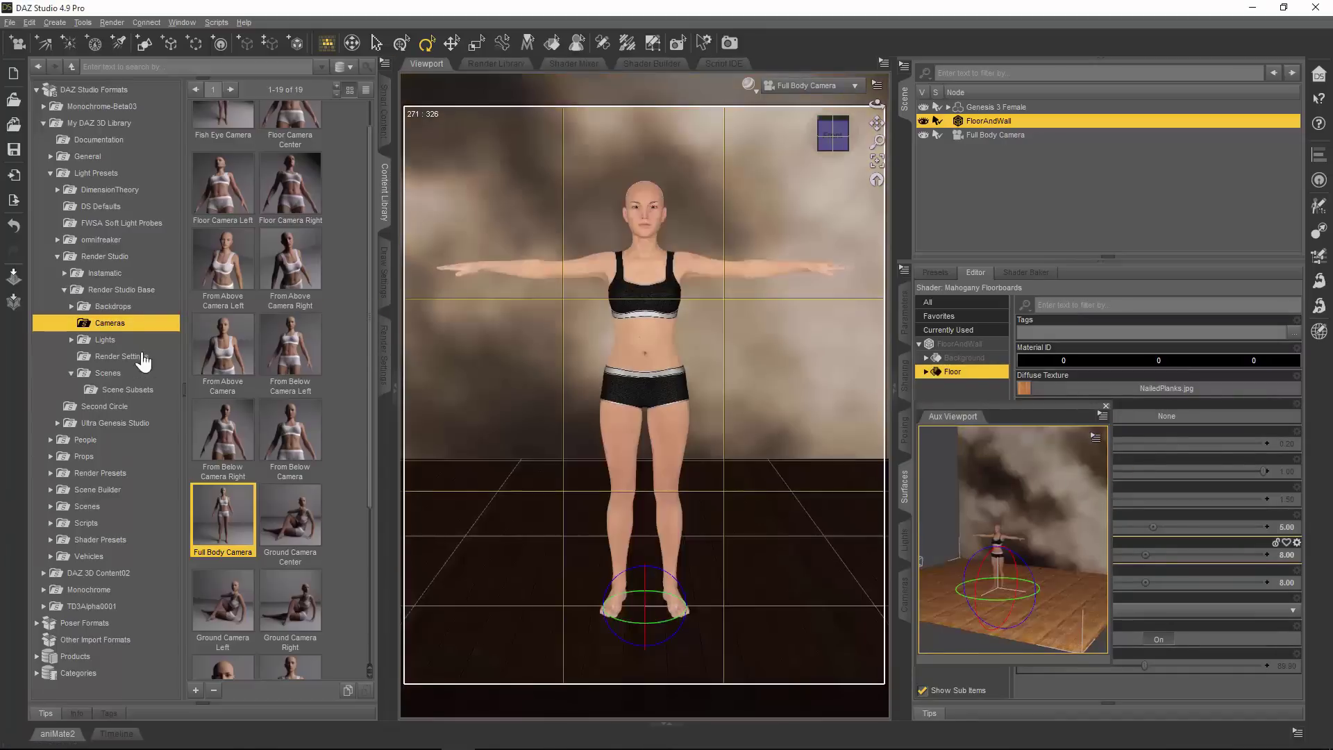
# Load the Background Wall Light preset from the Background Lights folder of the Render Studio Base lights.
pyautogui.click(108, 341)
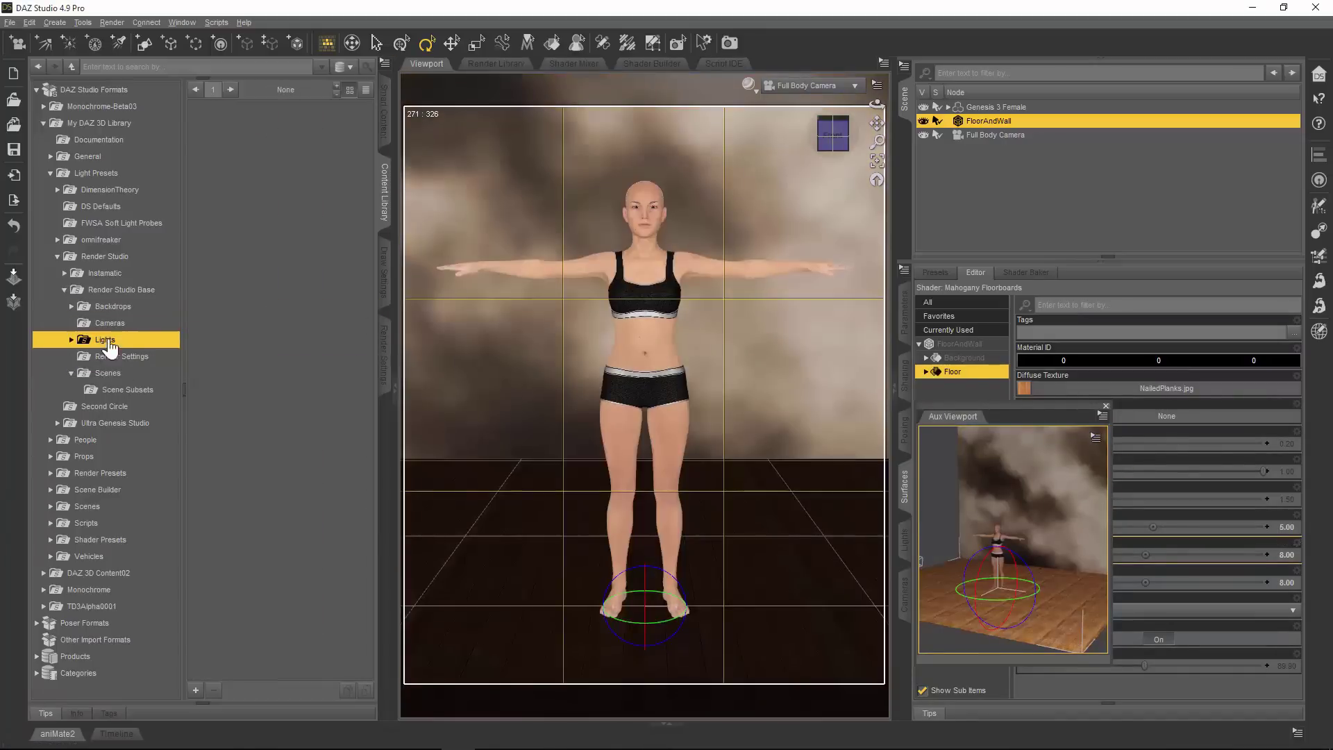
pyautogui.click(71, 340)
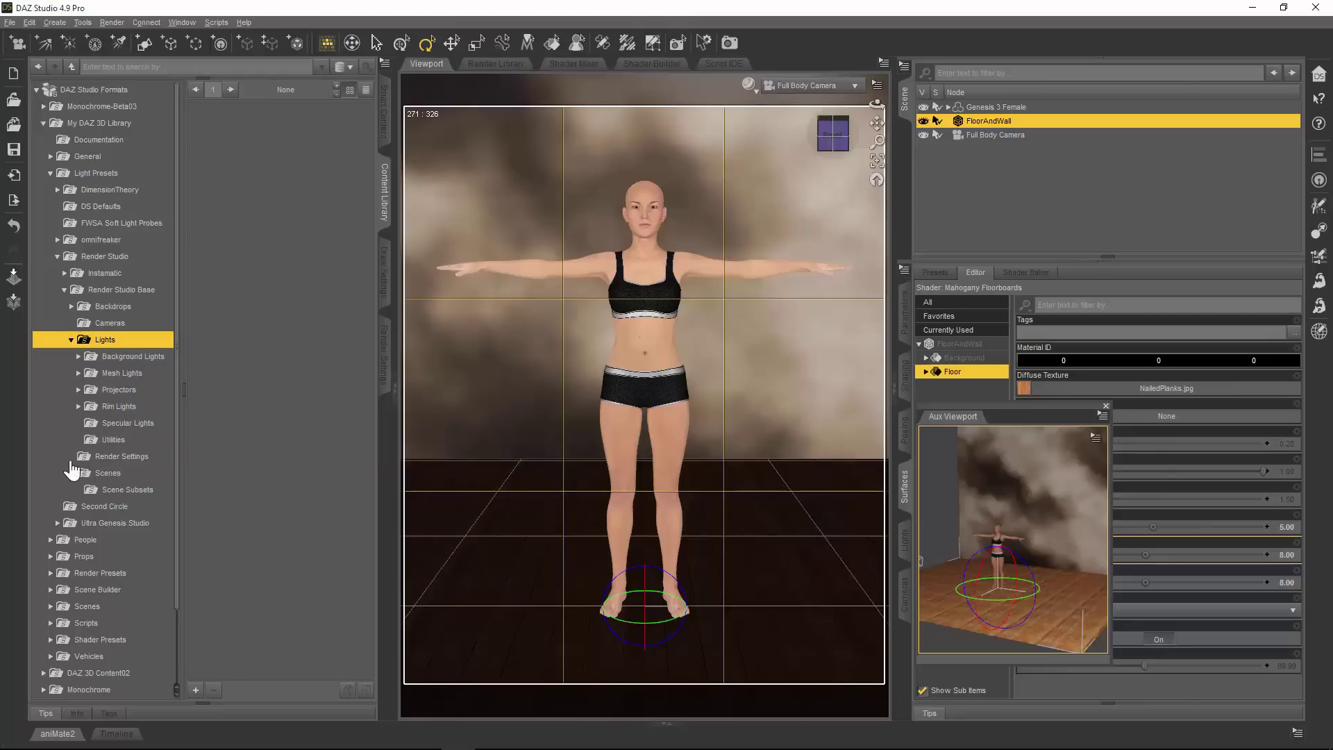
pyautogui.click(79, 356)
pyautogui.click(130, 357)
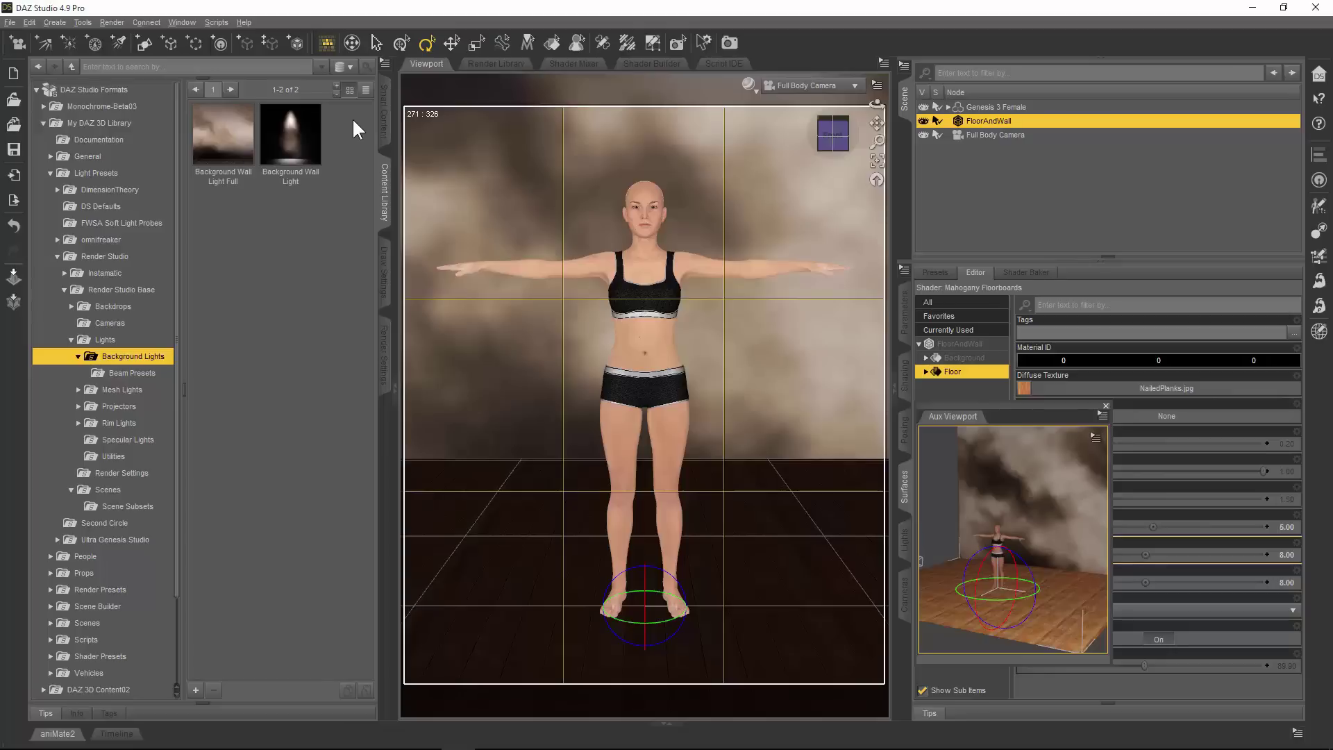
pyautogui.click(309, 156)
pyautogui.doubleClick(309, 156)
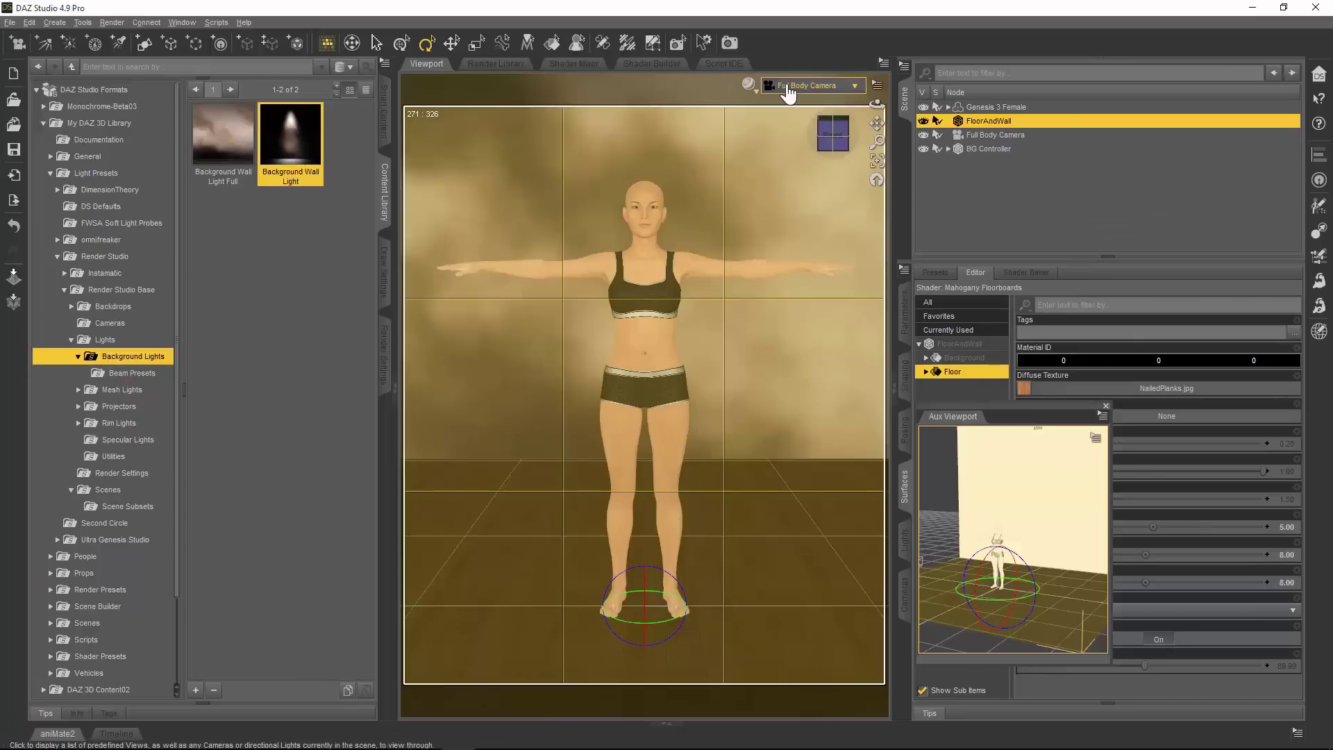
# Switch the main viewport to Perspective View and examine the BG Controller and its child Background Wall Light.
pyautogui.click(790, 87)
pyautogui.click(791, 93)
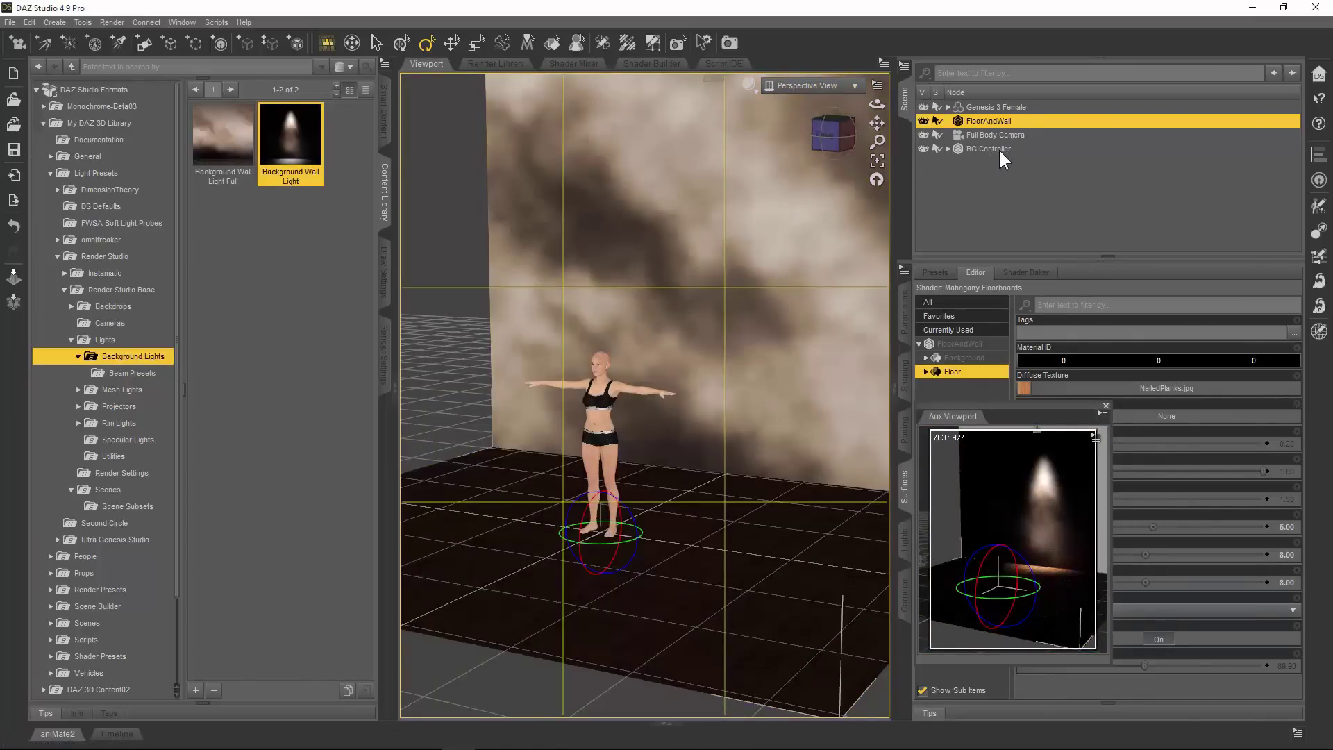
pyautogui.click(1000, 150)
pyautogui.click(948, 148)
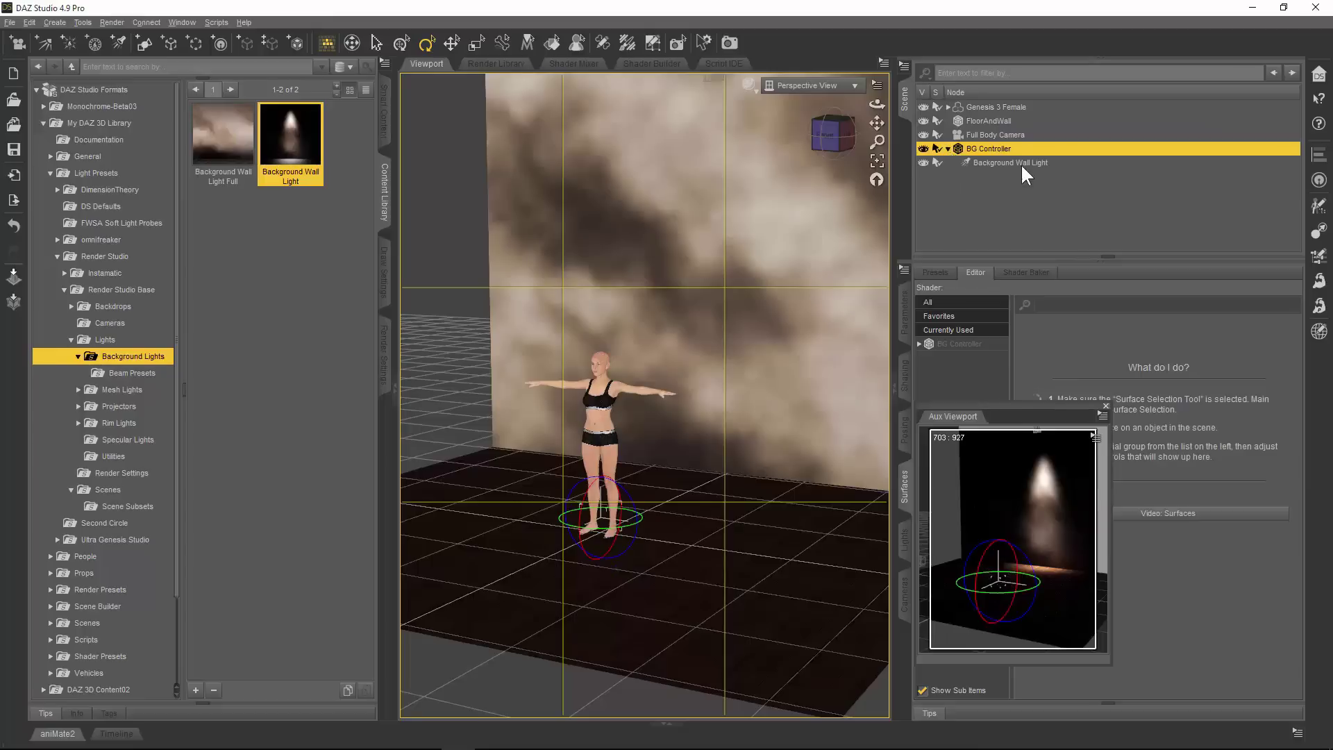
pyautogui.click(997, 162)
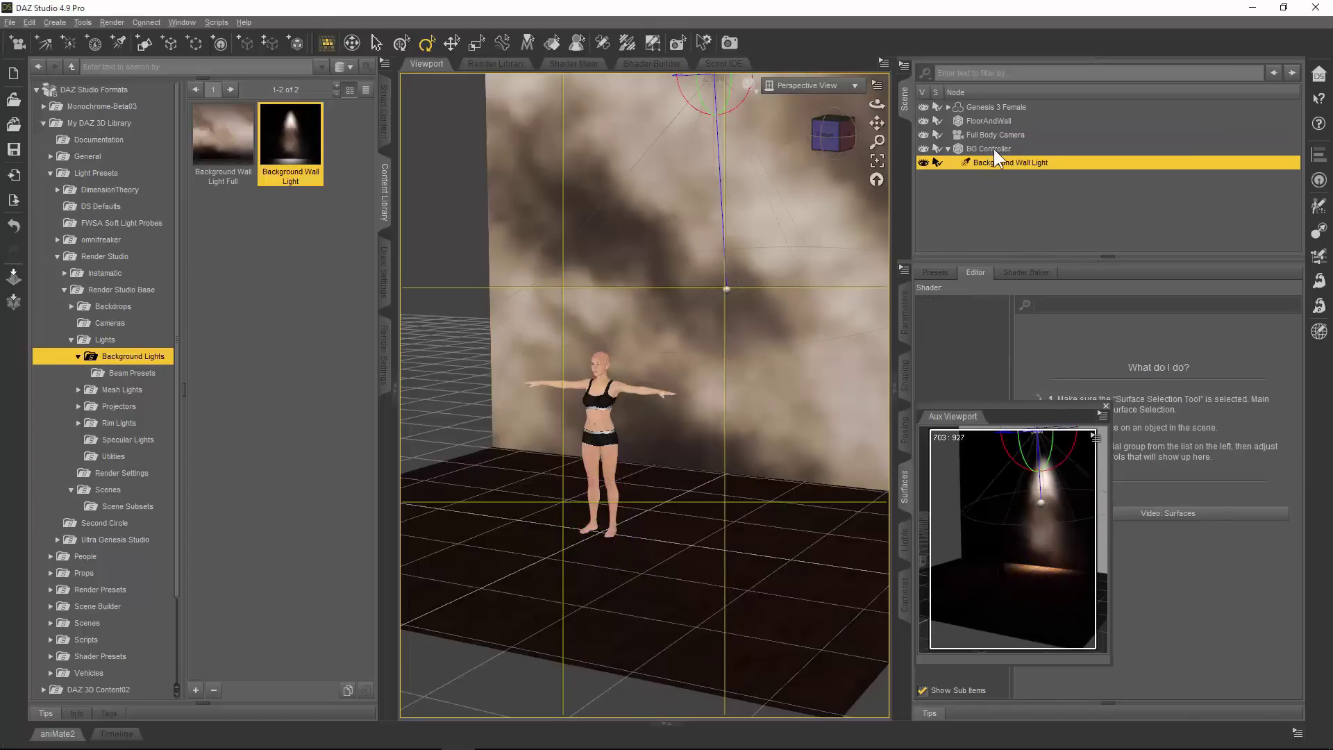
pyautogui.click(993, 148)
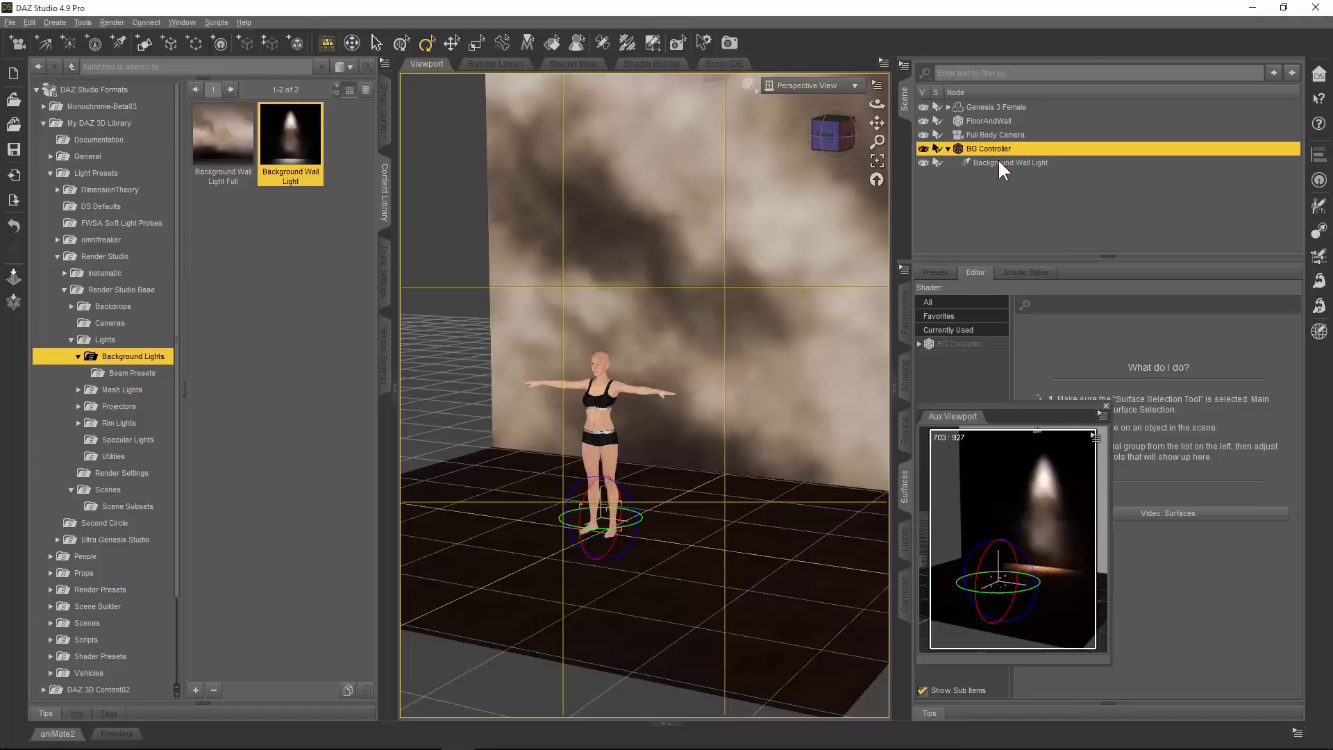
pyautogui.click(998, 161)
pyautogui.click(992, 148)
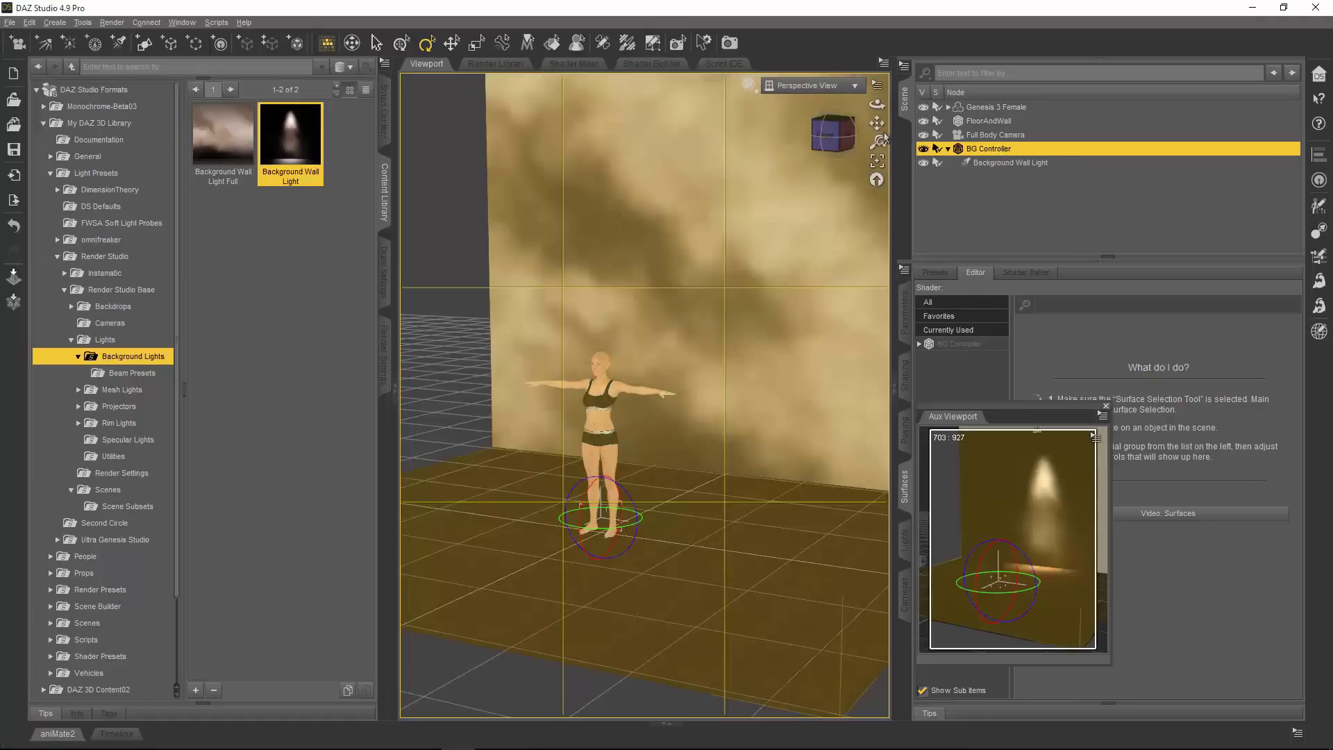
# Examine the Background Wall Light's position high on the wall, and close the Aux Viewport with the BG Controller selected.
pyautogui.moveTo(877, 123); pyautogui.dragTo(864, 113)
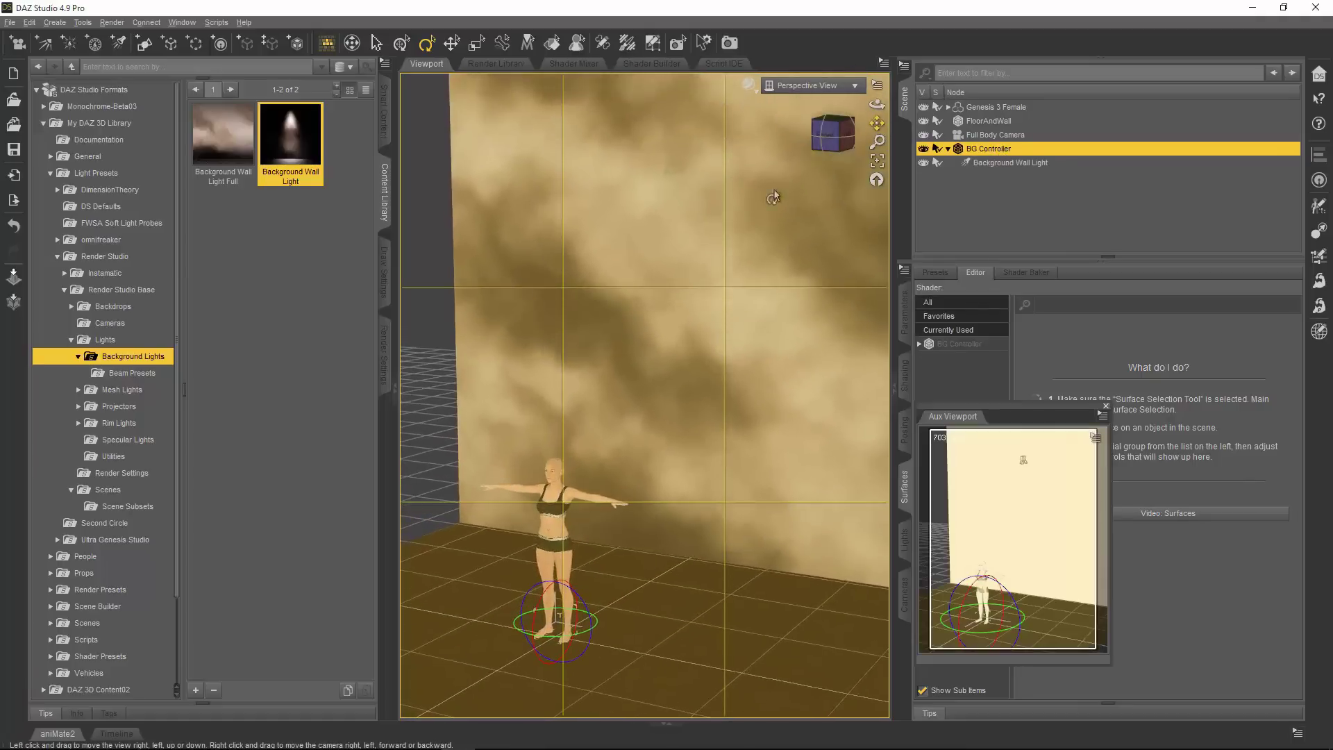
pyautogui.click(1010, 163)
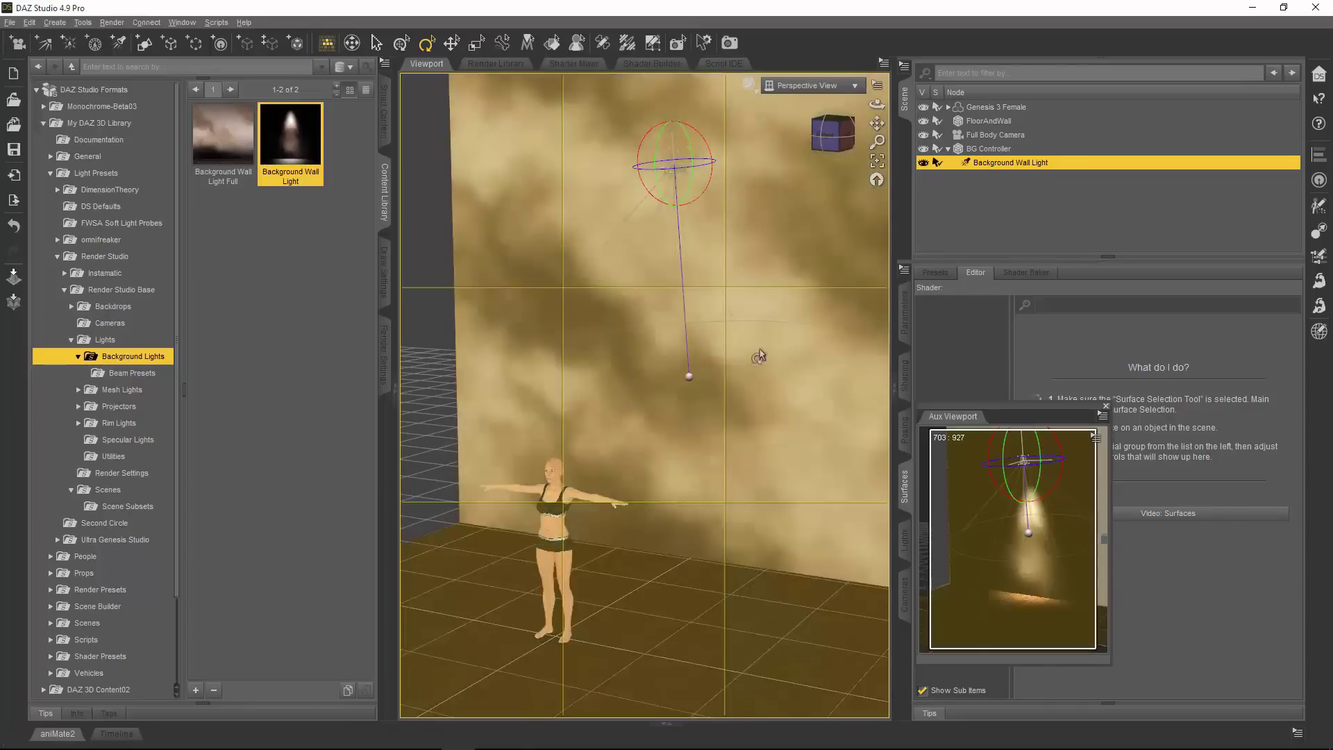
pyautogui.click(986, 149)
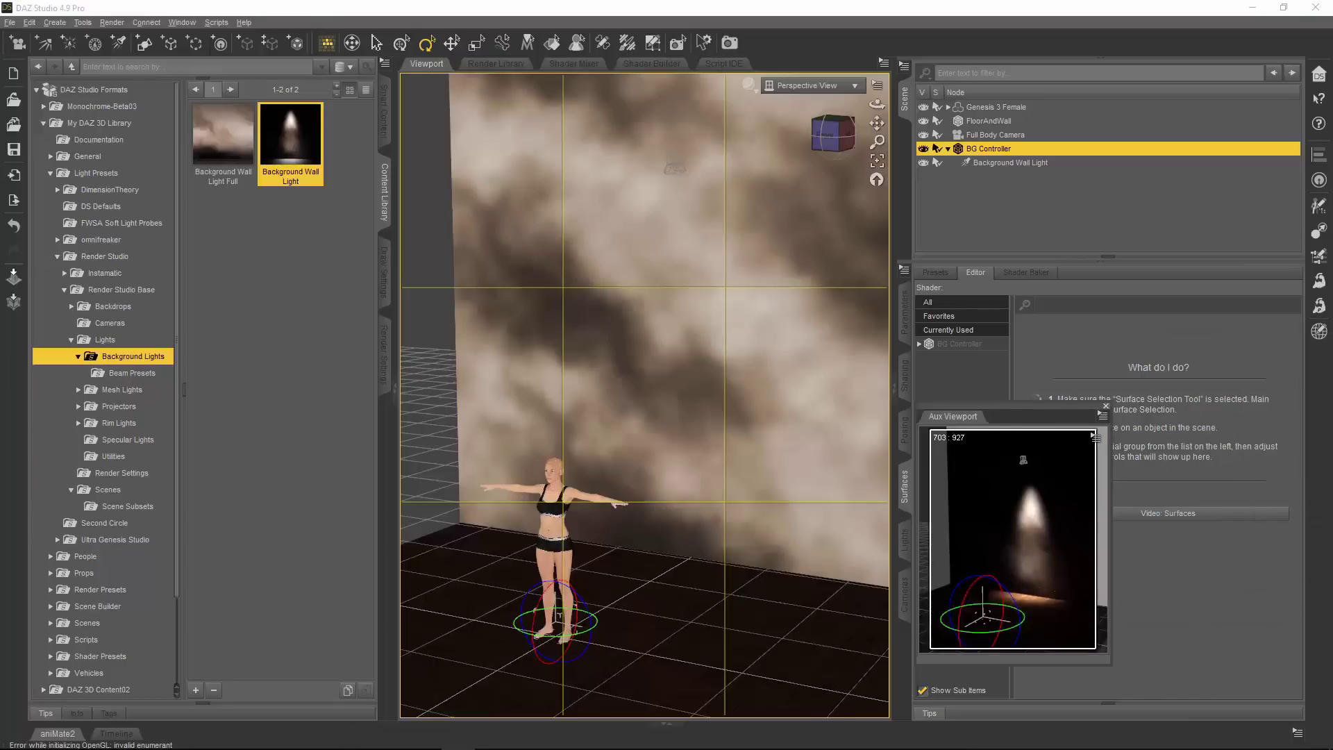
pyautogui.click(1106, 406)
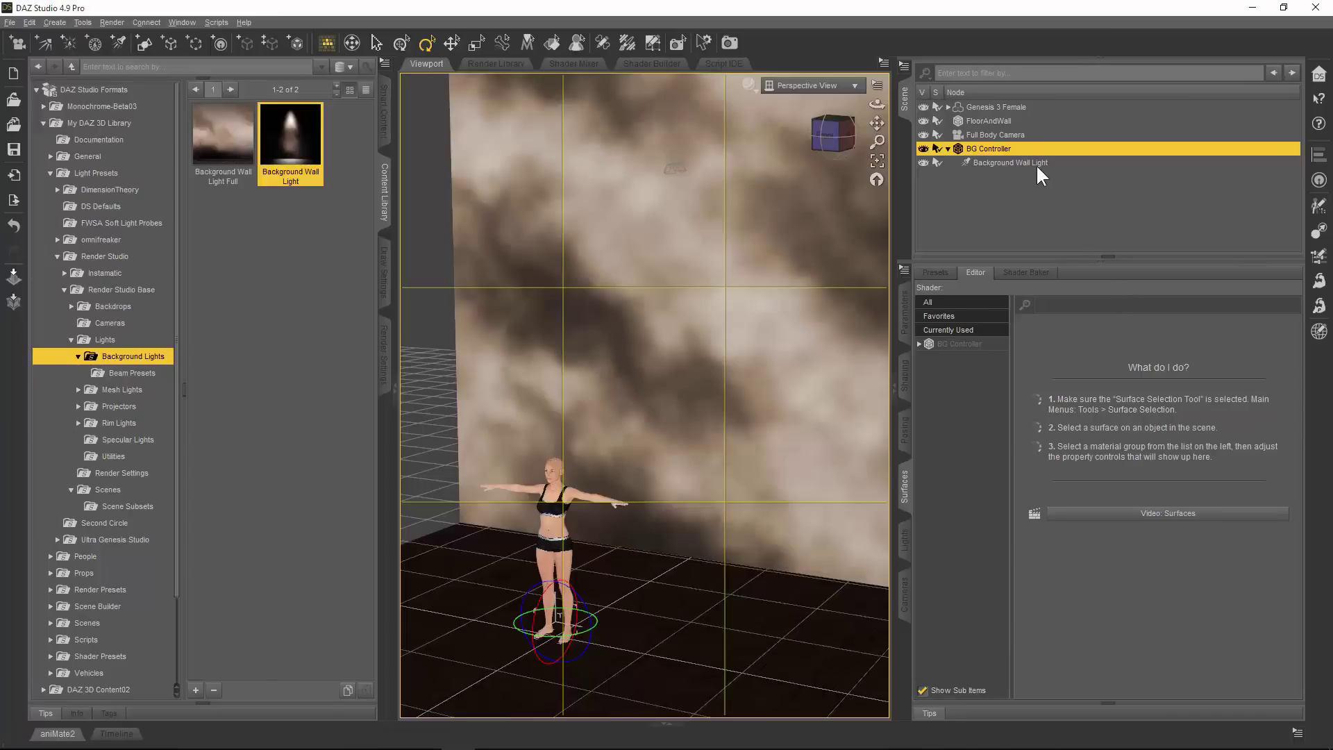
# Try rotating the BG Controller about Y, undo that rotation, and set its Arc Rotate to about -18.21.
pyautogui.click(904, 322)
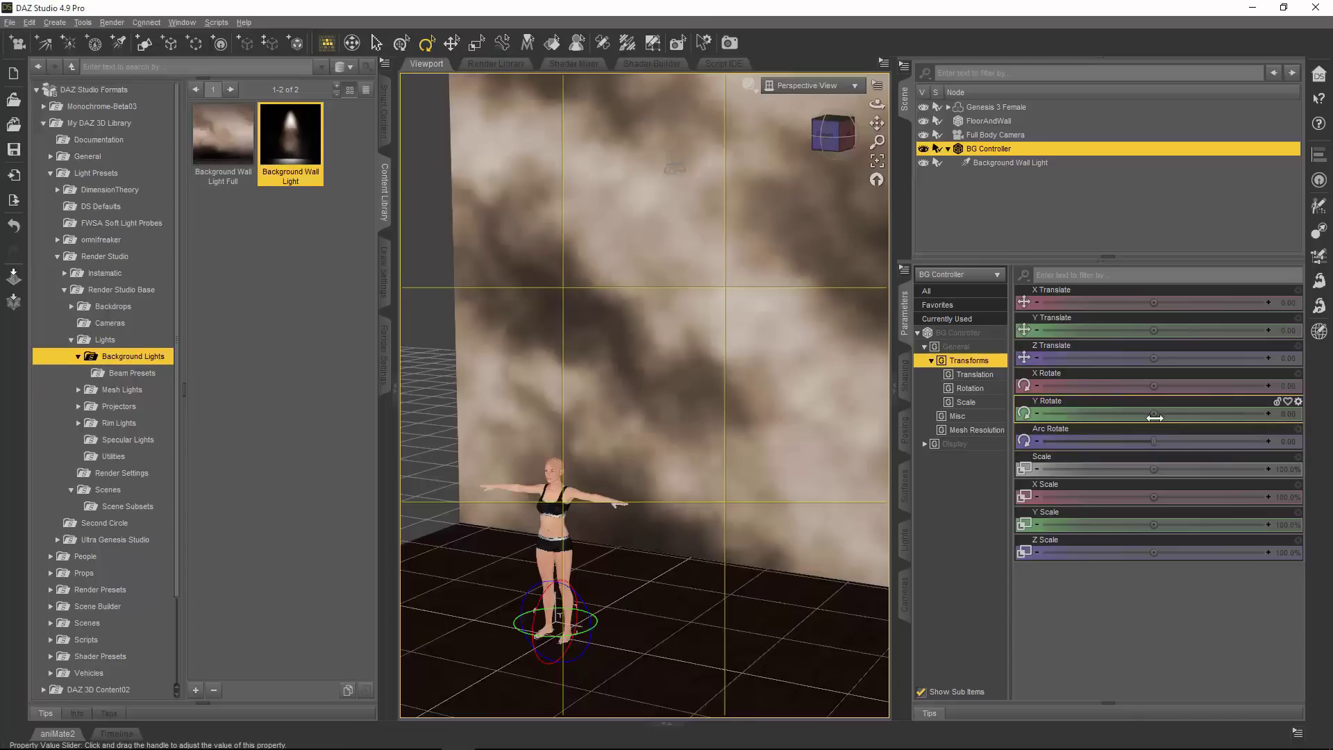
pyautogui.moveTo(1157, 422)
pyautogui.mouseDown()
pyautogui.moveTo(1111, 421)
pyautogui.moveTo(1216, 421)
pyautogui.moveTo(1196, 421)
pyautogui.mouseUp()
pyautogui.hotkey('ctrl', 'z')
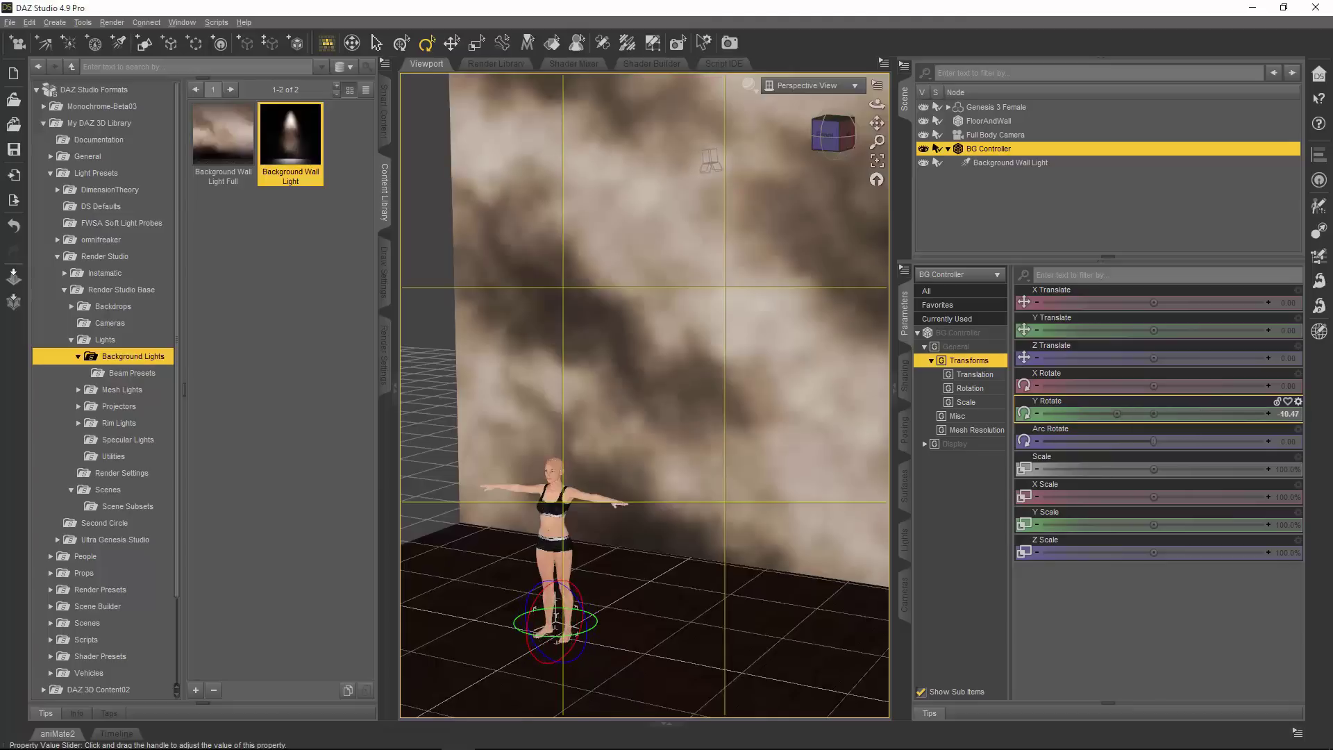
pyautogui.moveTo(1152, 439); pyautogui.dragTo(1118, 456)
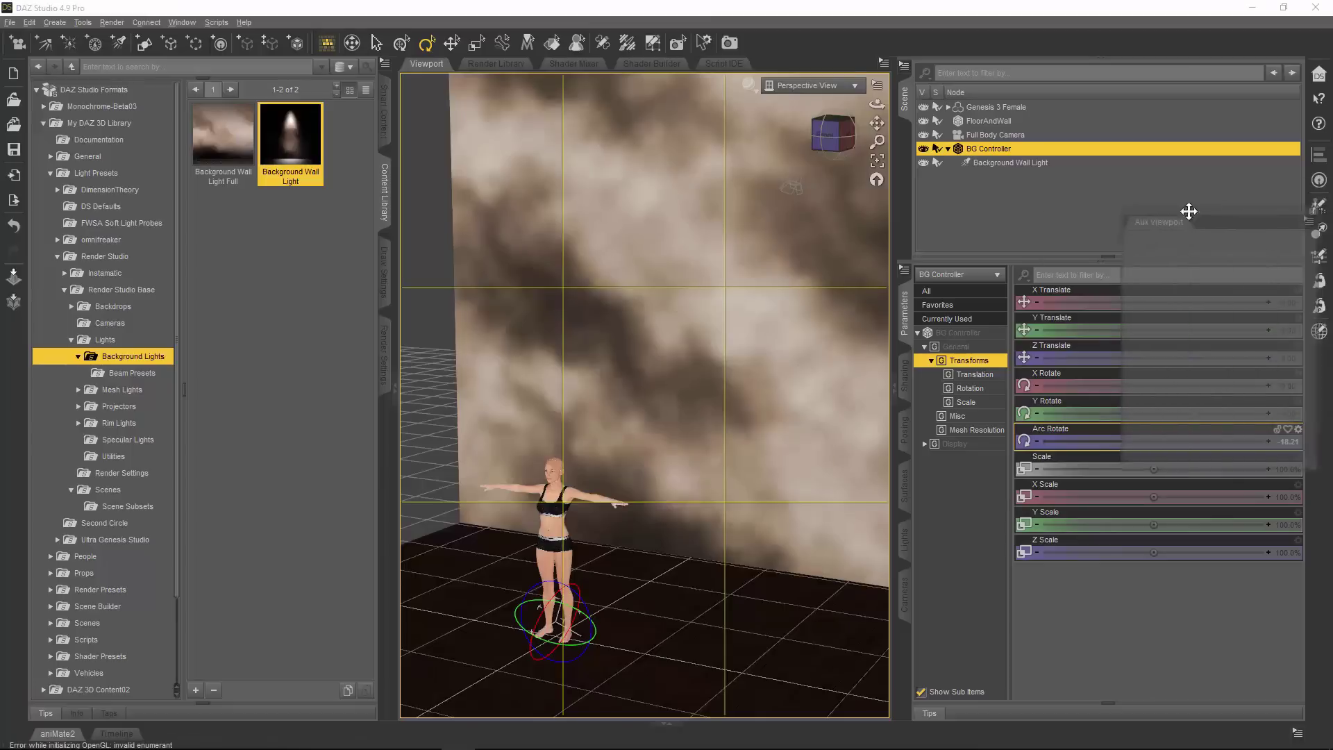
# Place the Aux Viewport over the main viewport, enlarge it, and set the BG Controller's Arc Rotate to about 27.87.
pyautogui.moveTo(1190, 208); pyautogui.dragTo(693, 226)
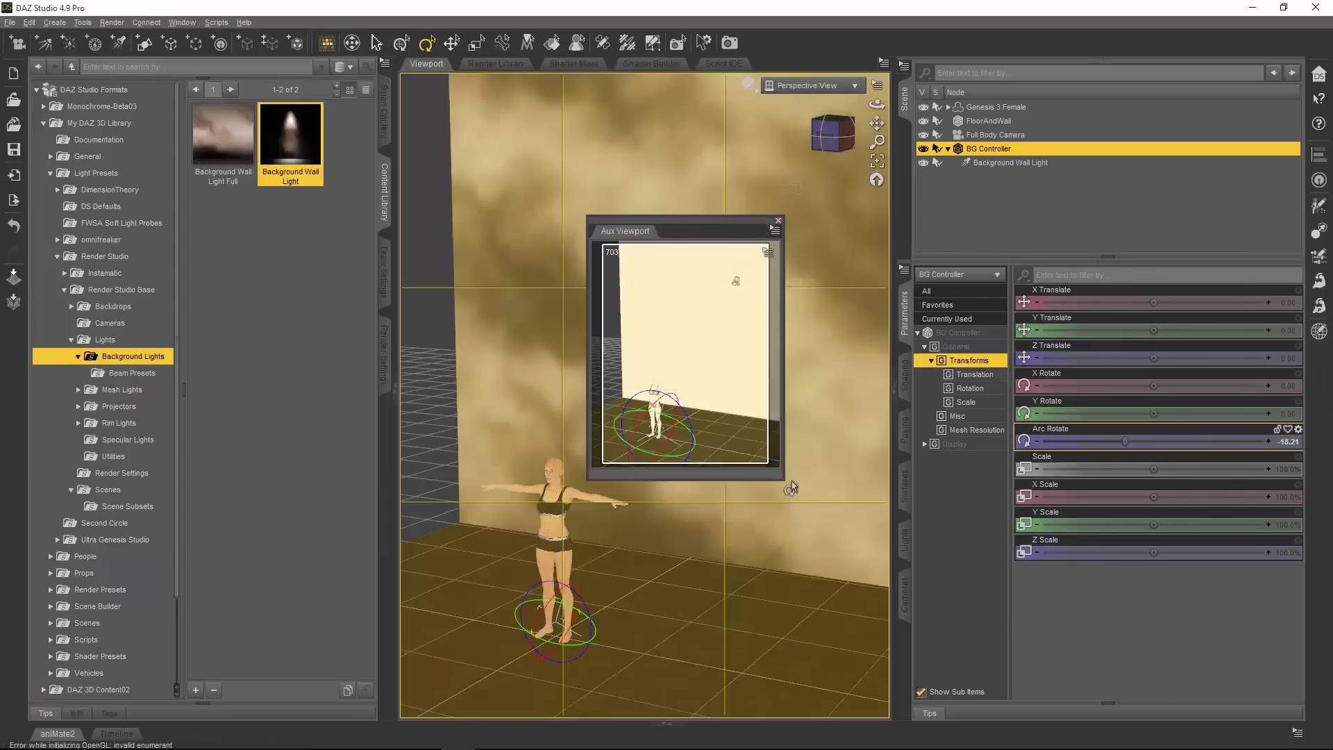
pyautogui.moveTo(781, 494); pyautogui.dragTo(910, 586)
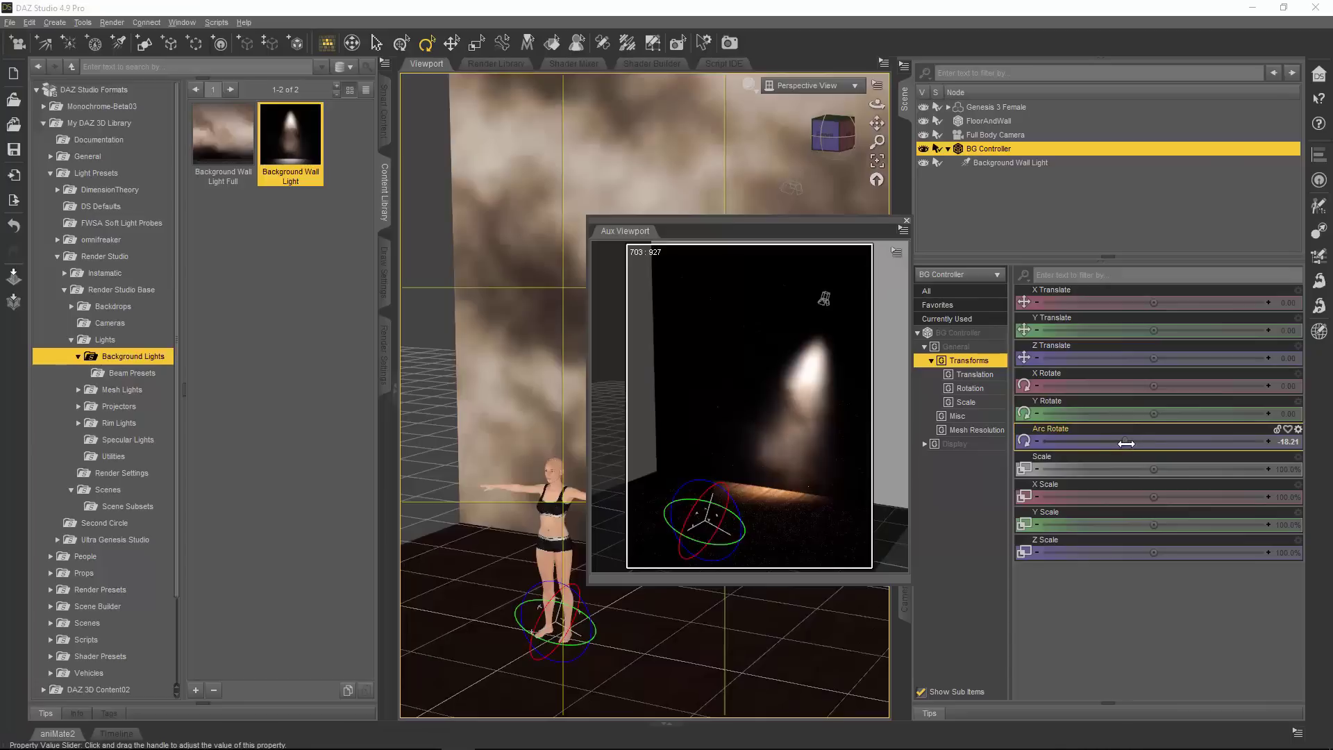
pyautogui.moveTo(1126, 443); pyautogui.dragTo(1199, 445)
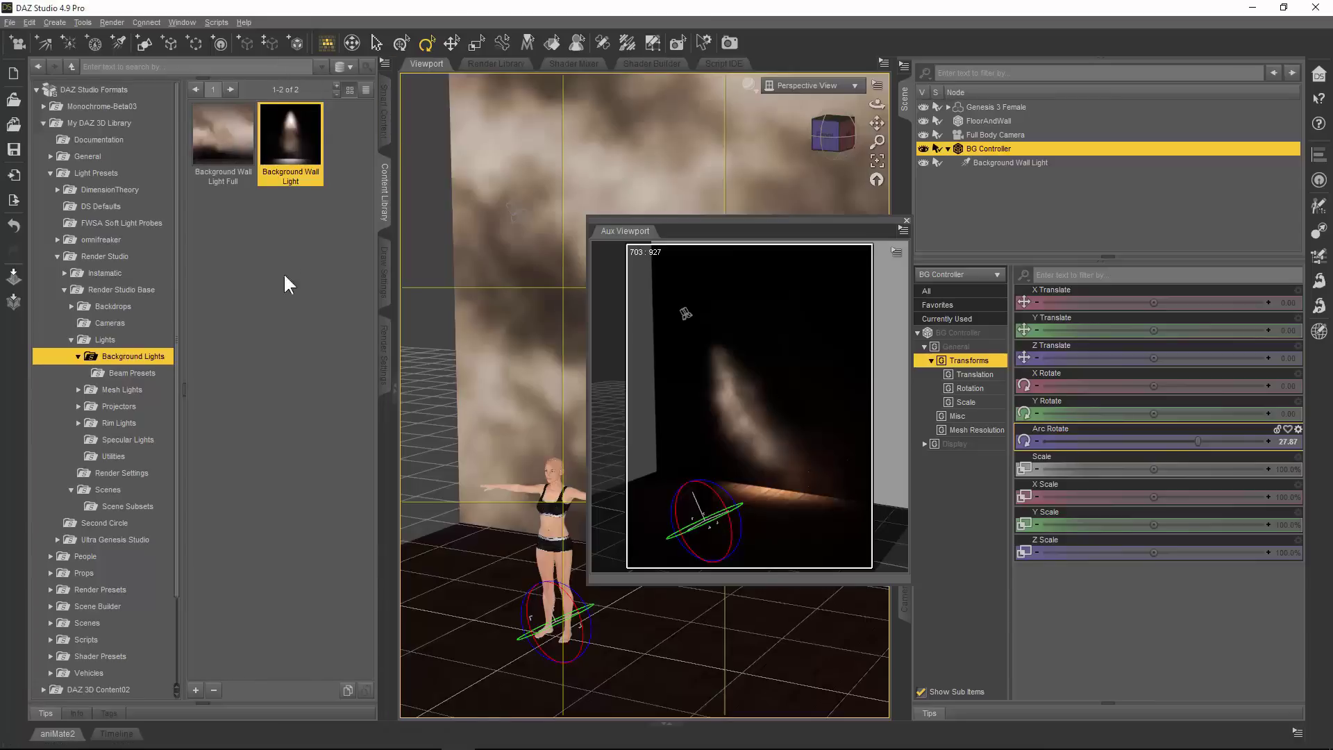
# Show the Background Wall Light's light settings and apply the Beam Medium Diffuse preset from the Background Lights' Beam Presets folder to it.
pyautogui.moveTo(279, 142)
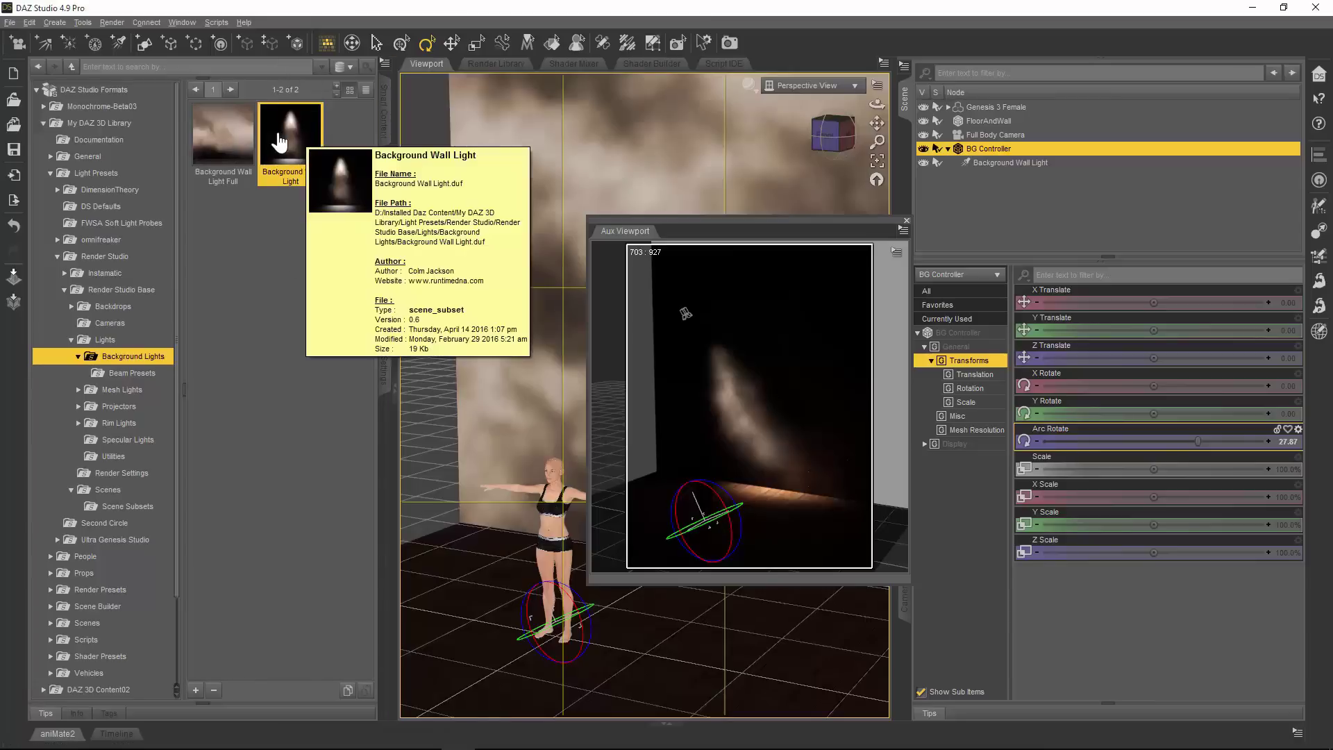
pyautogui.click(135, 374)
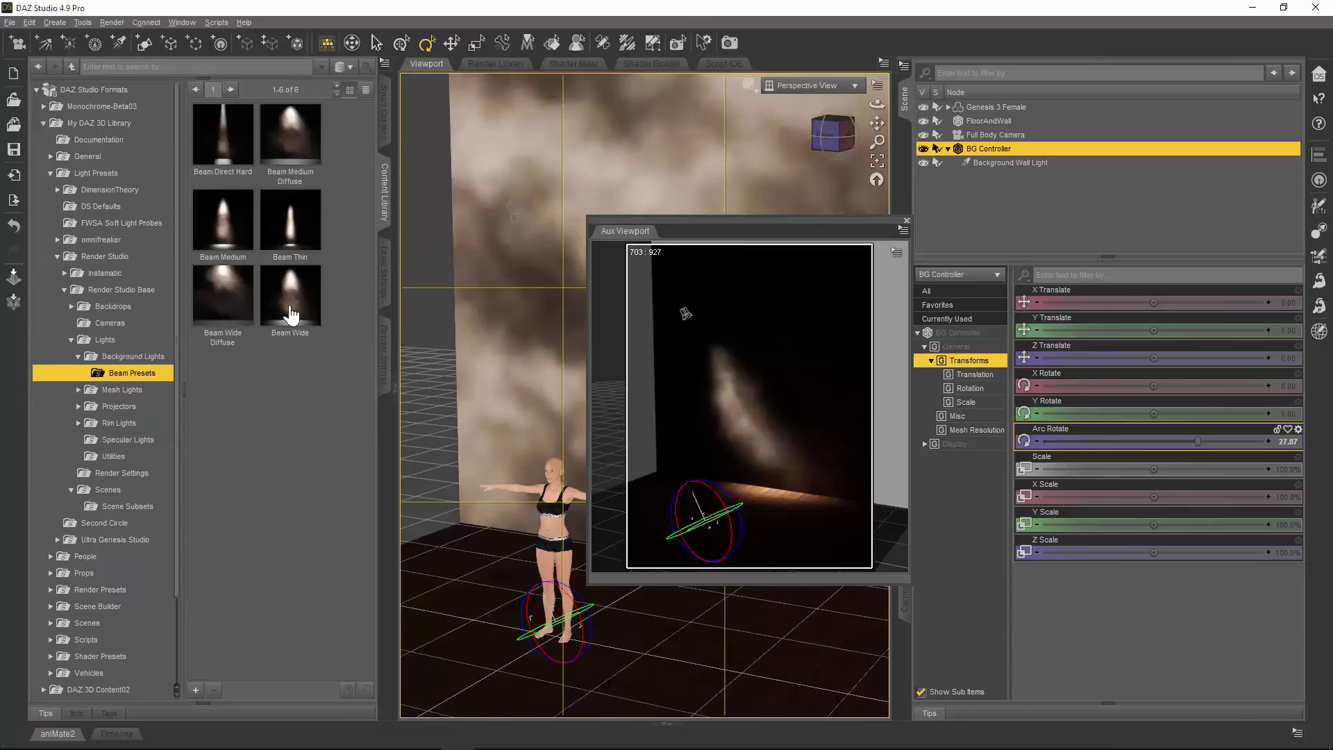
pyautogui.moveTo(310, 147)
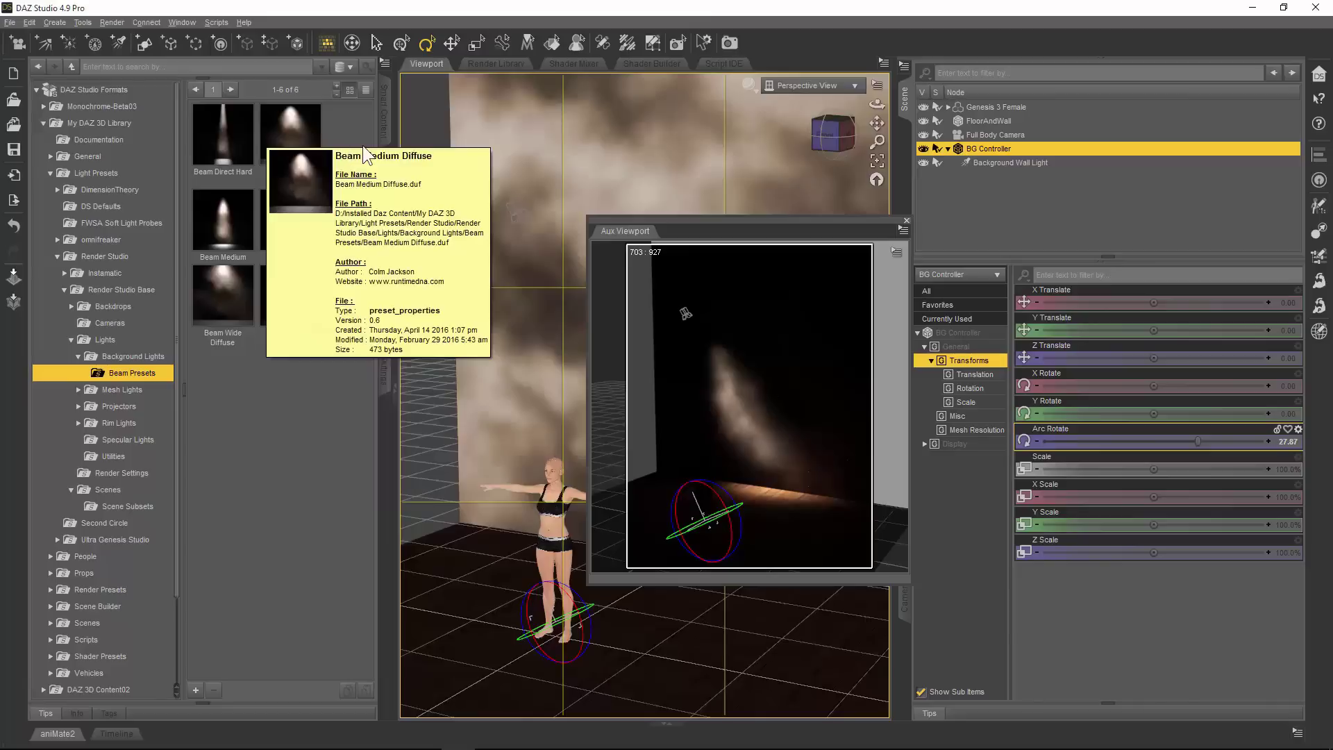
pyautogui.click(1037, 164)
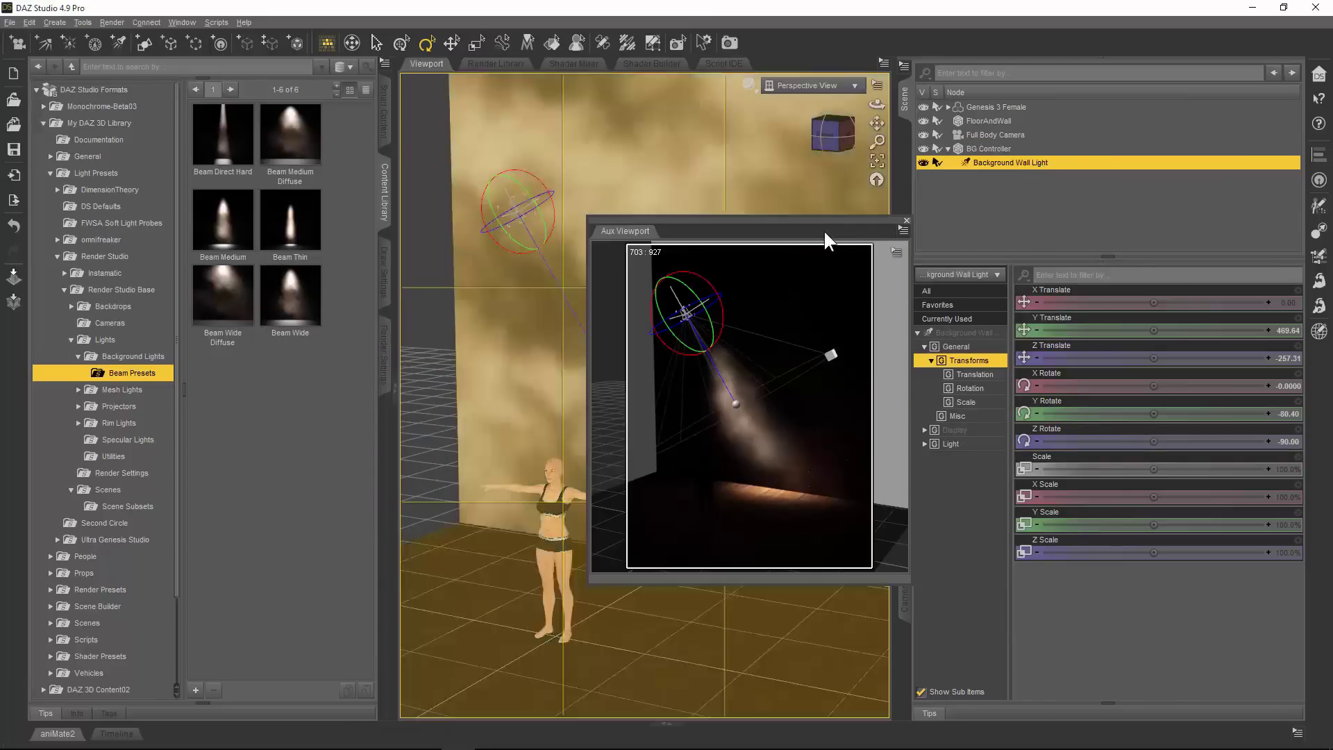
pyautogui.moveTo(814, 218); pyautogui.dragTo(718, 228)
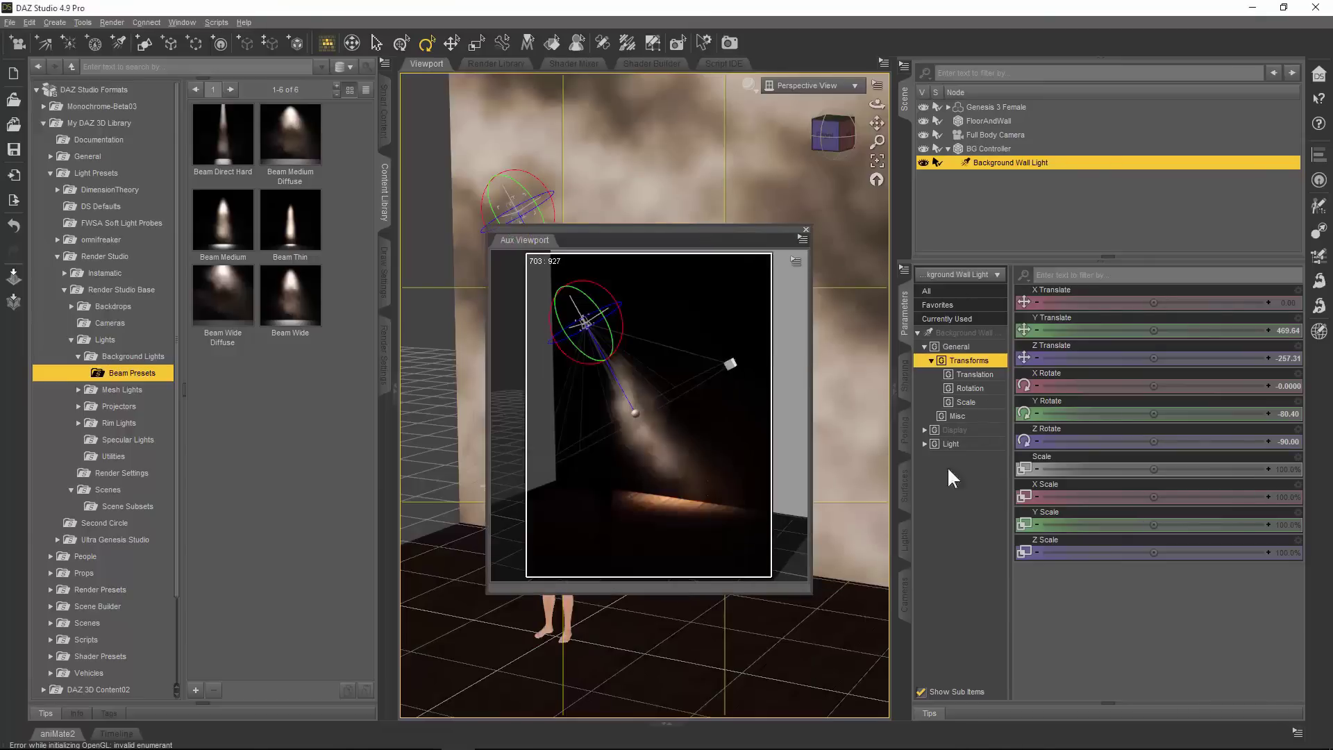
pyautogui.click(906, 543)
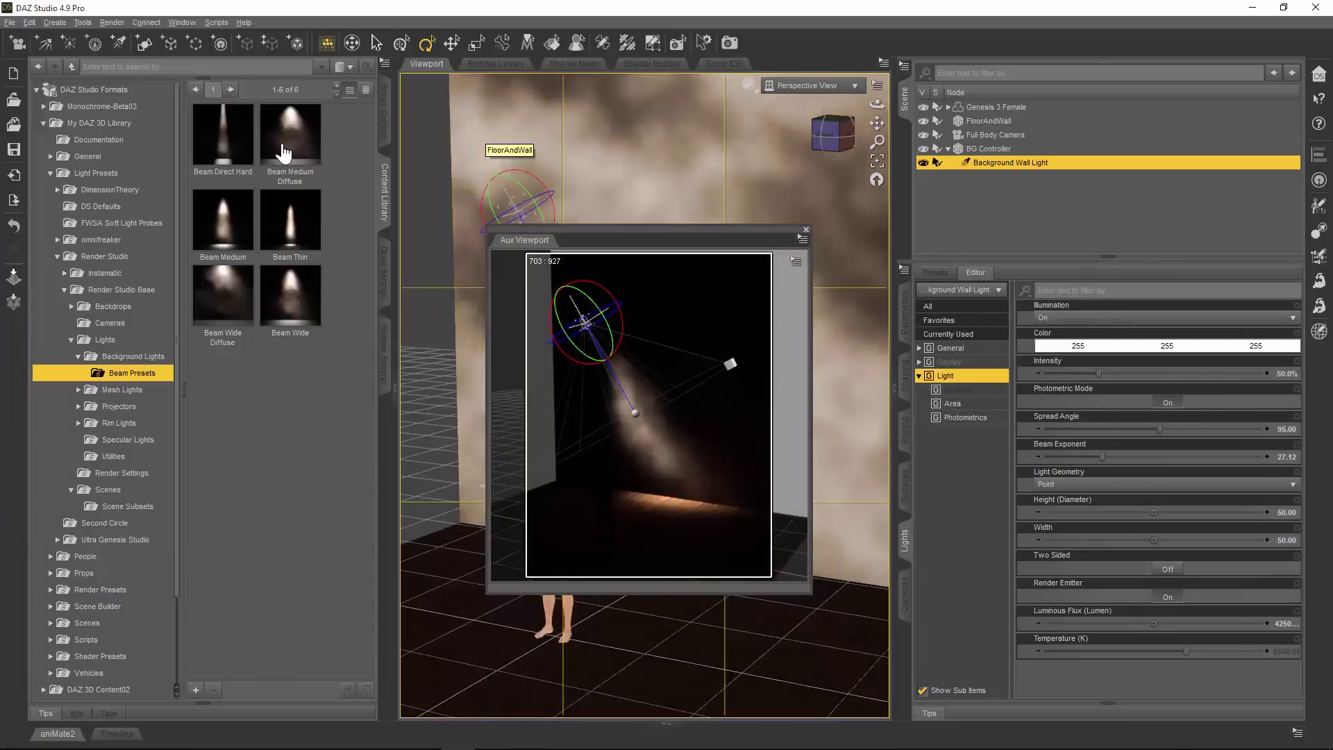
pyautogui.moveTo(295, 144)
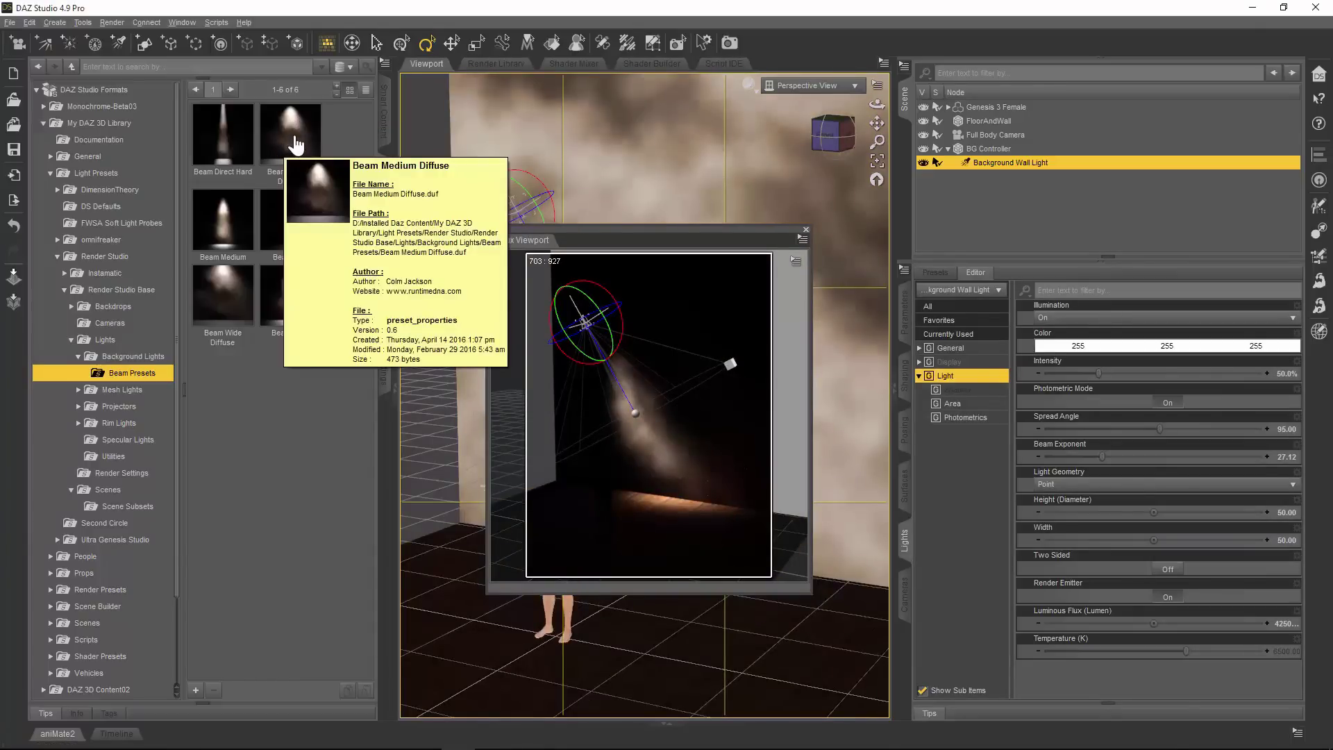
pyautogui.doubleClick(295, 144)
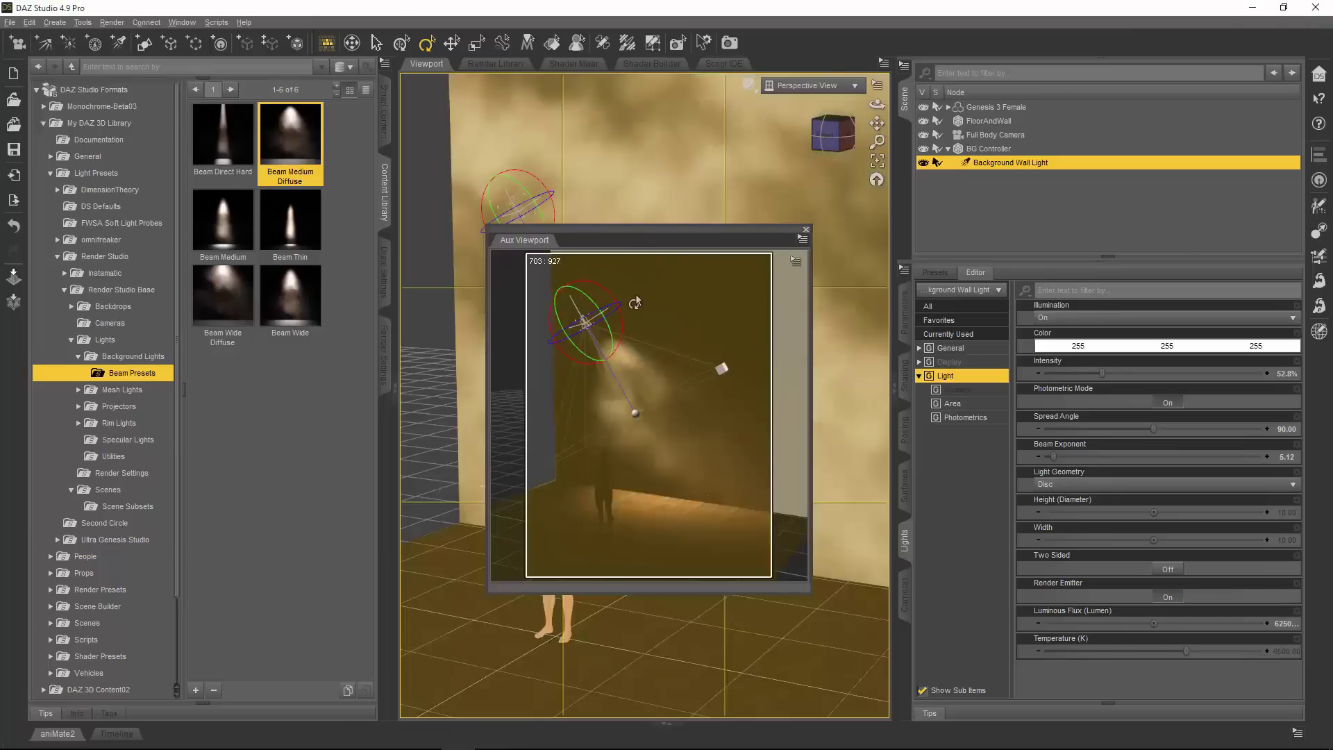
# Set the Aux Viewport to the Full Body Camera and apply Beam Direct Hard, followed by Beam Medium, to the Background Wall Light.
pyautogui.click(711, 262)
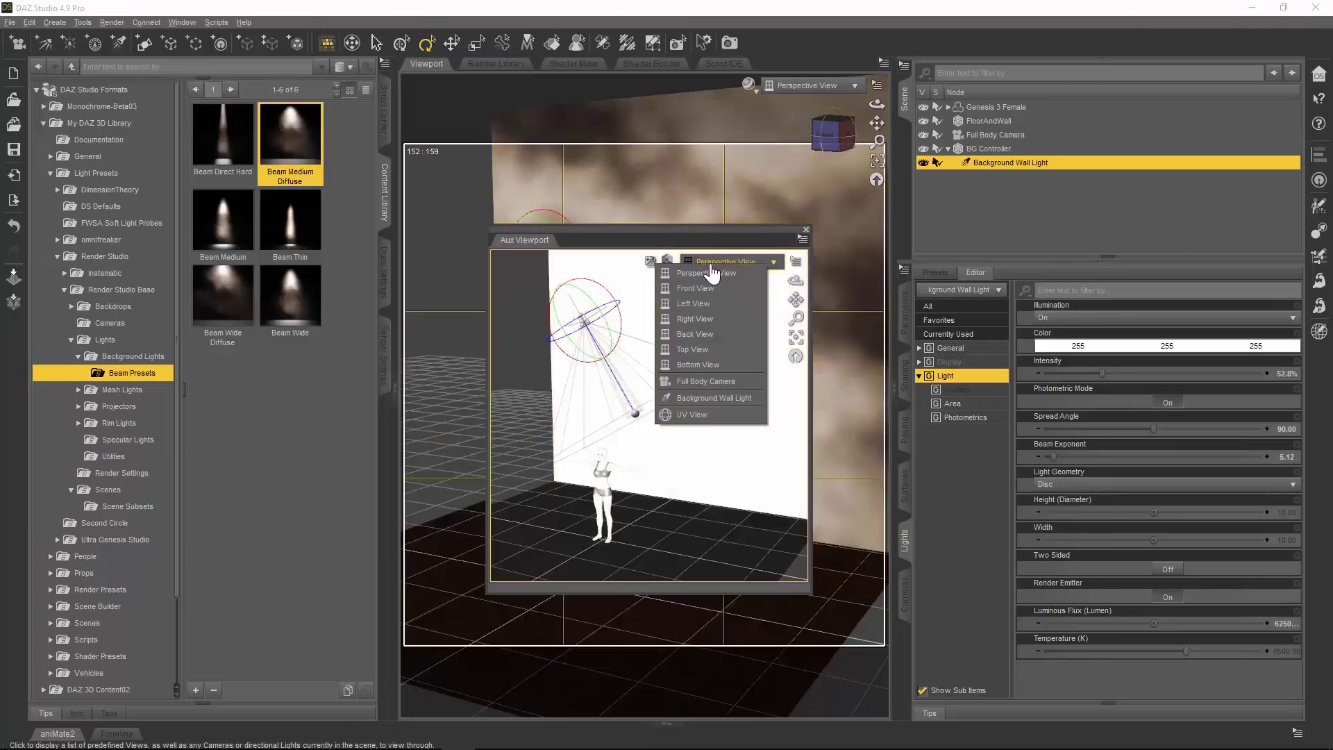
pyautogui.click(700, 381)
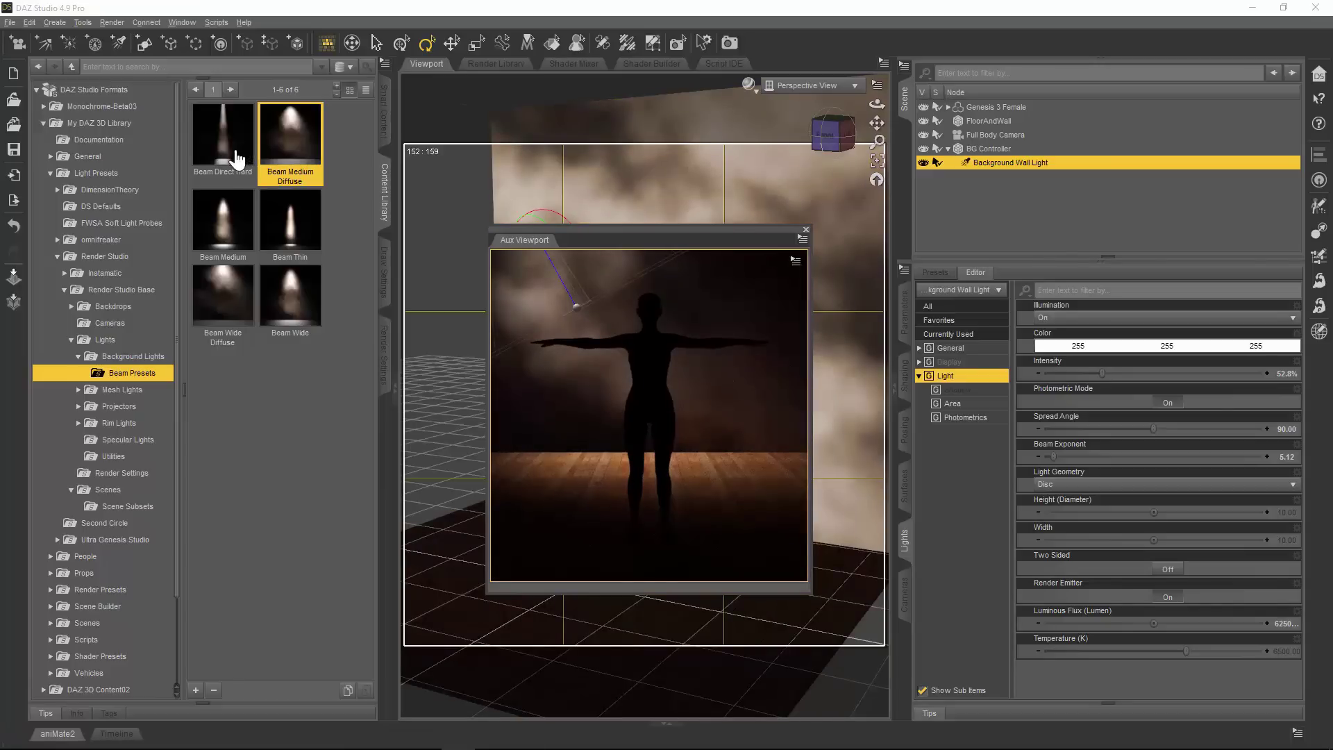
pyautogui.doubleClick(236, 152)
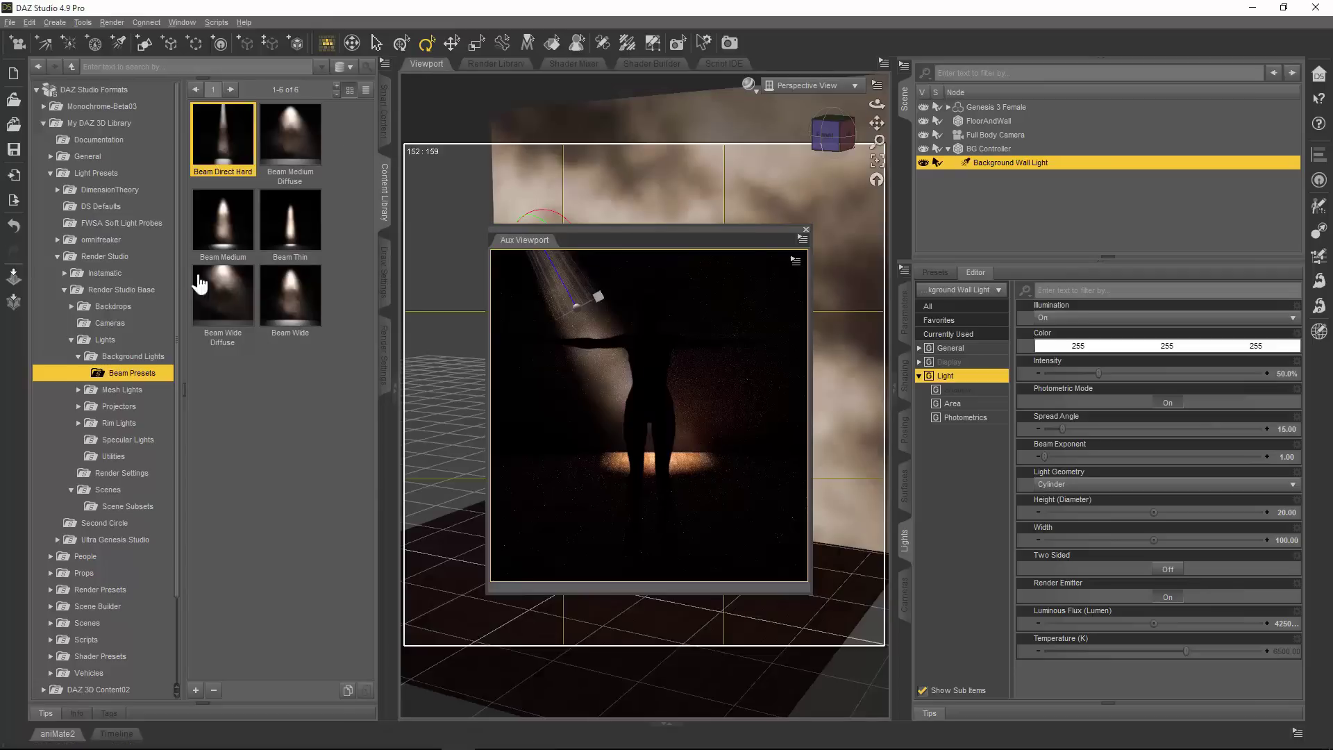
pyautogui.doubleClick(250, 233)
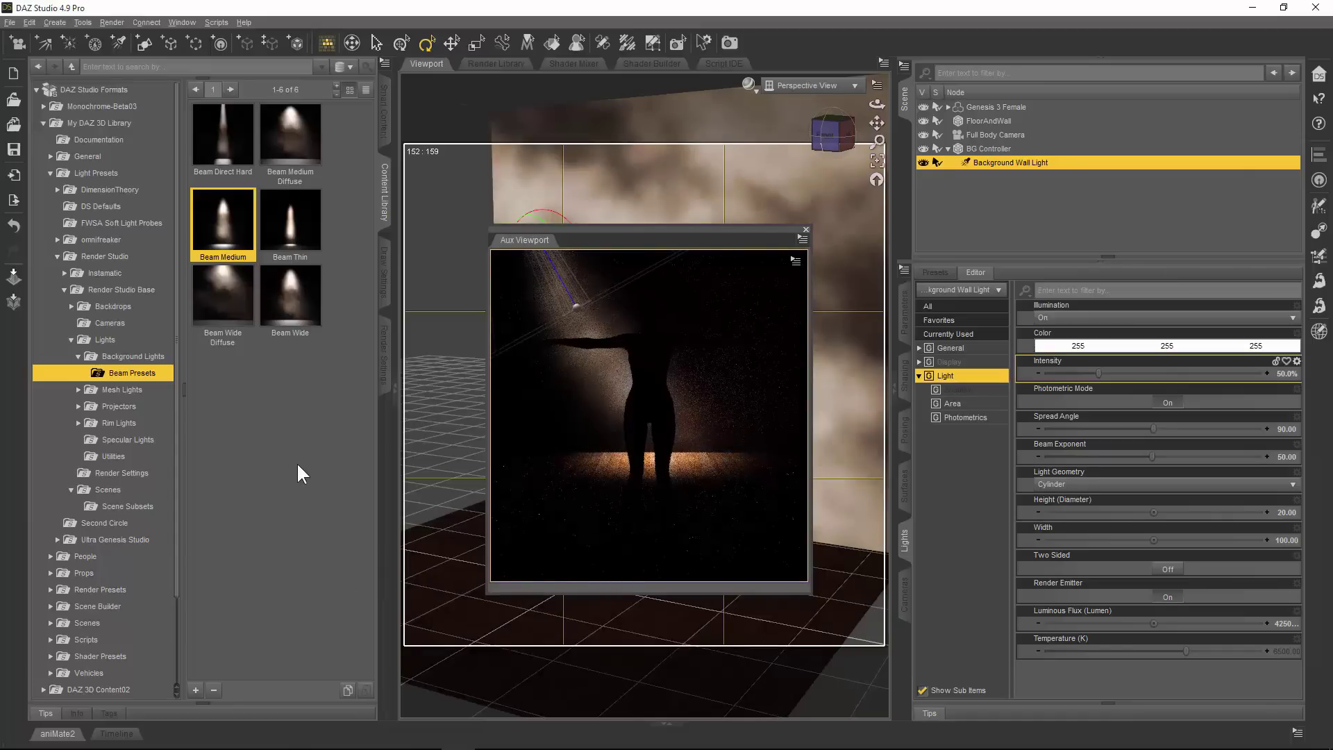
# Examine the Mesh Lights presets in the Fill, Hair, Key, Rim, Side and Soft Lights folders.
pyautogui.click(79, 391)
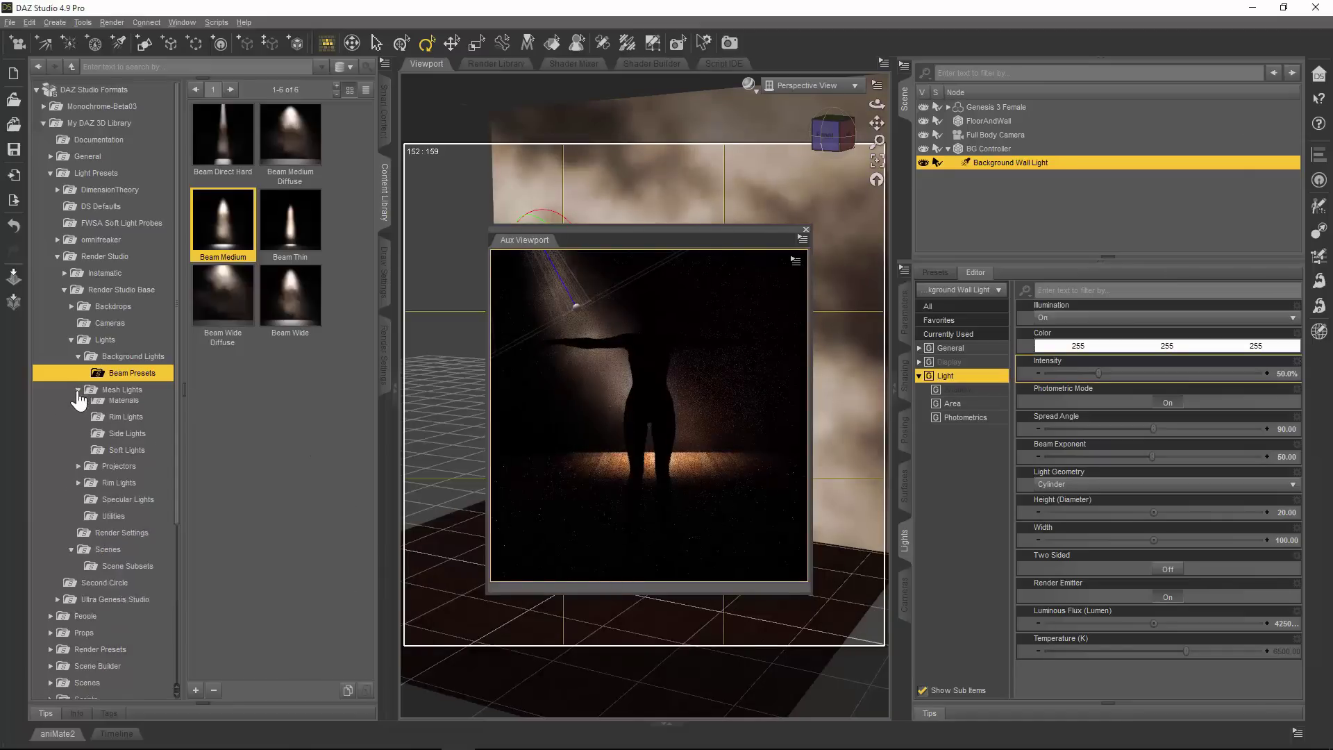
pyautogui.click(128, 390)
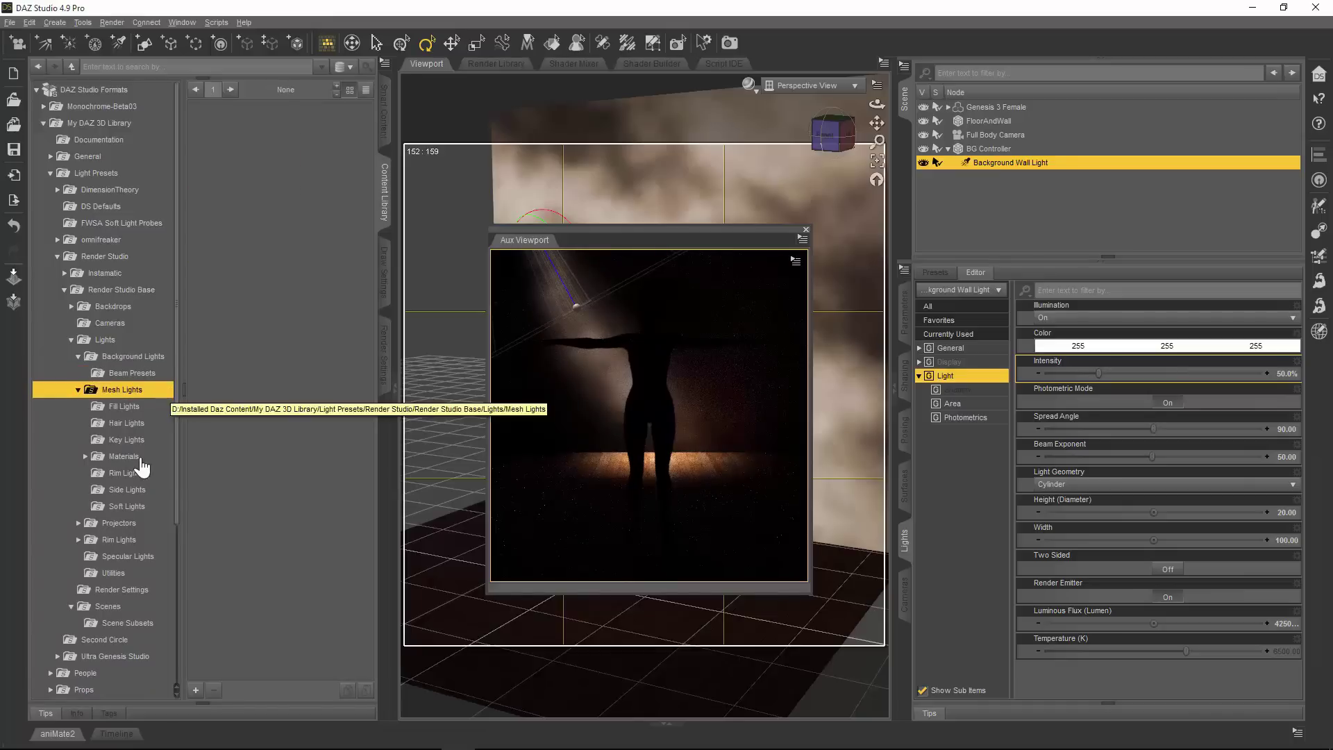
pyautogui.click(125, 407)
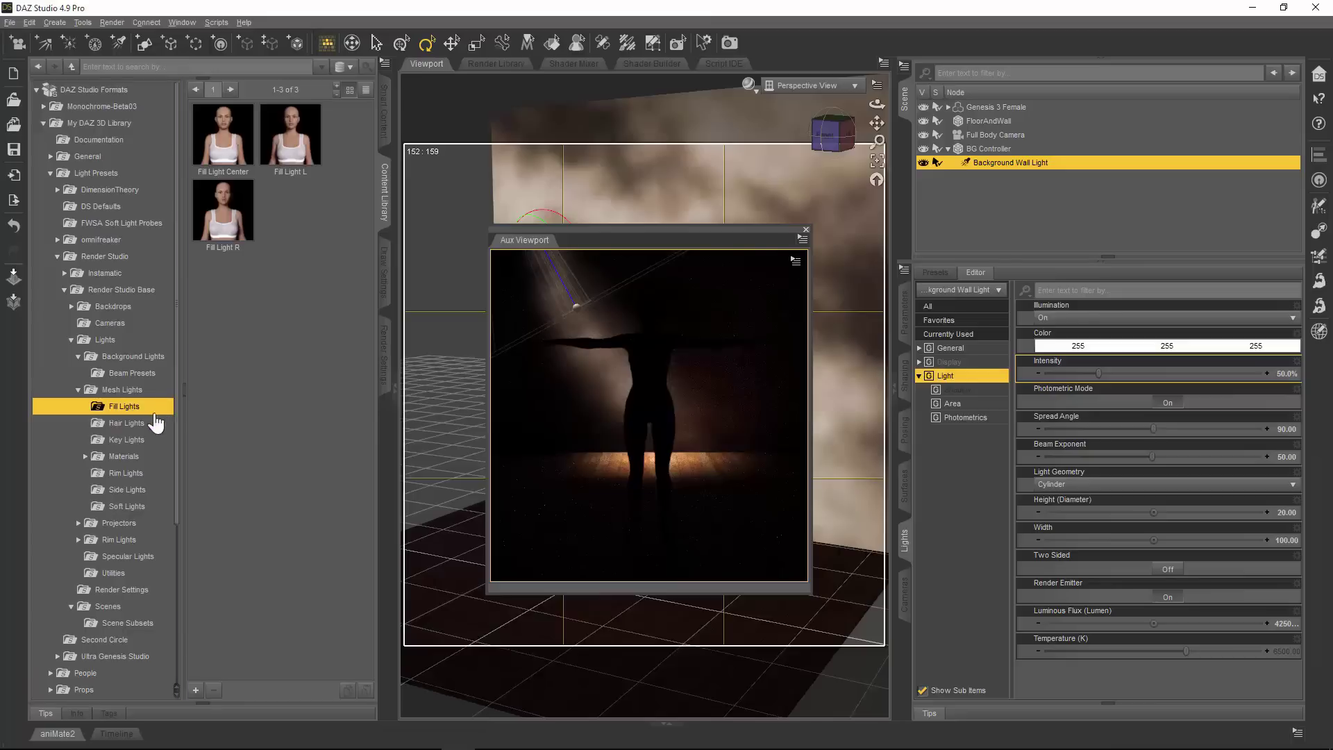
pyautogui.click(138, 425)
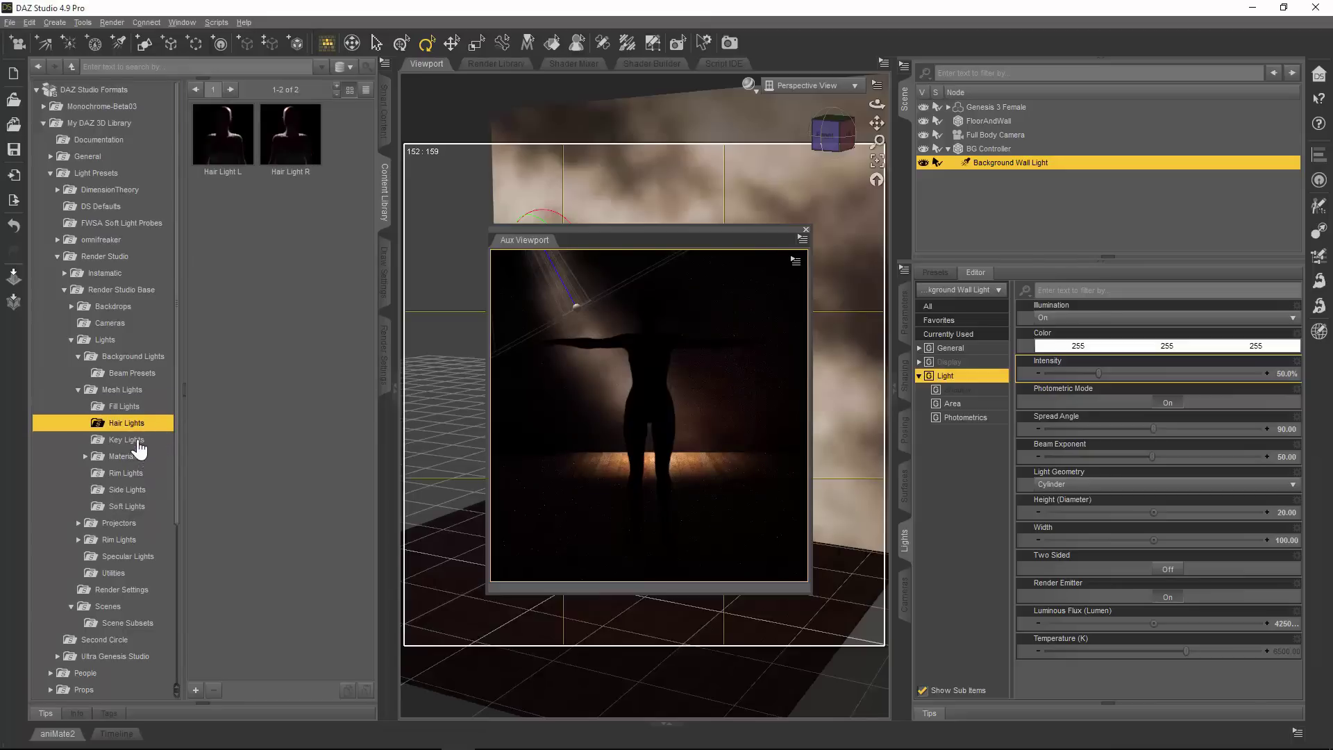
pyautogui.click(138, 442)
pyautogui.click(139, 476)
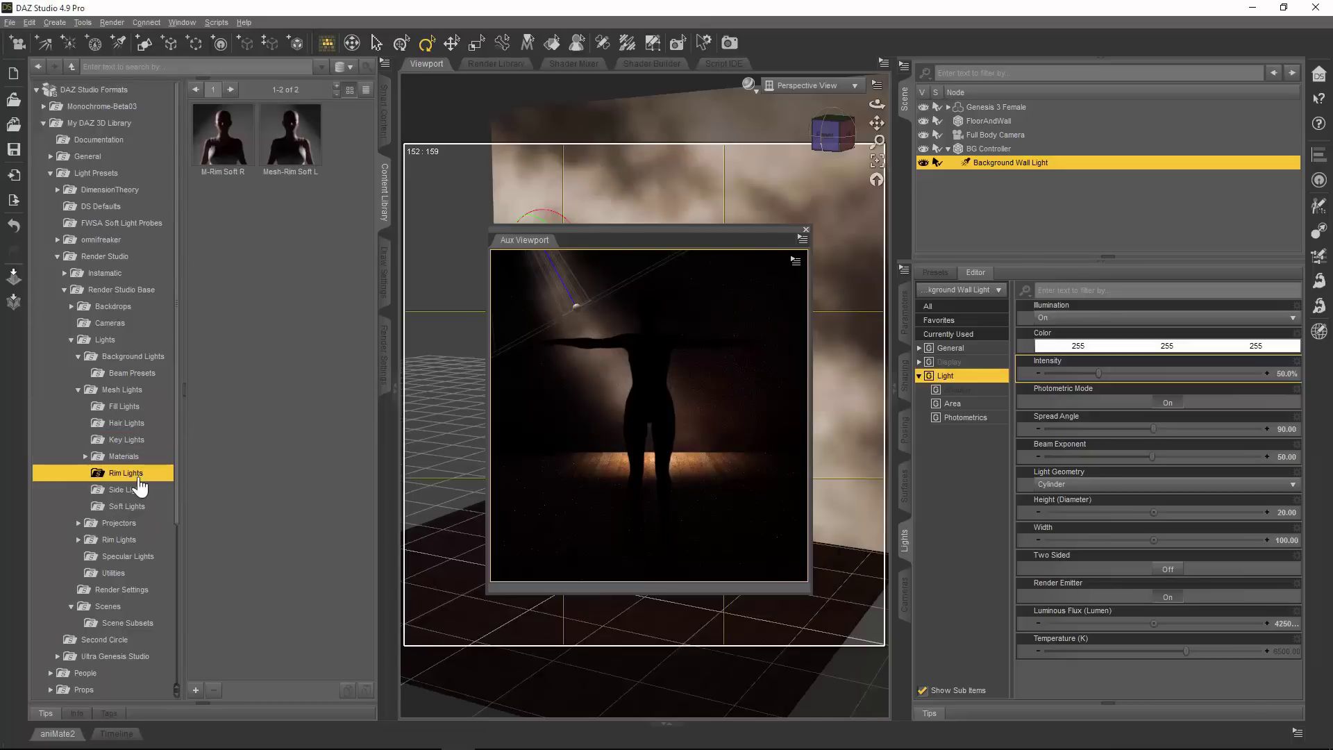
pyautogui.click(142, 491)
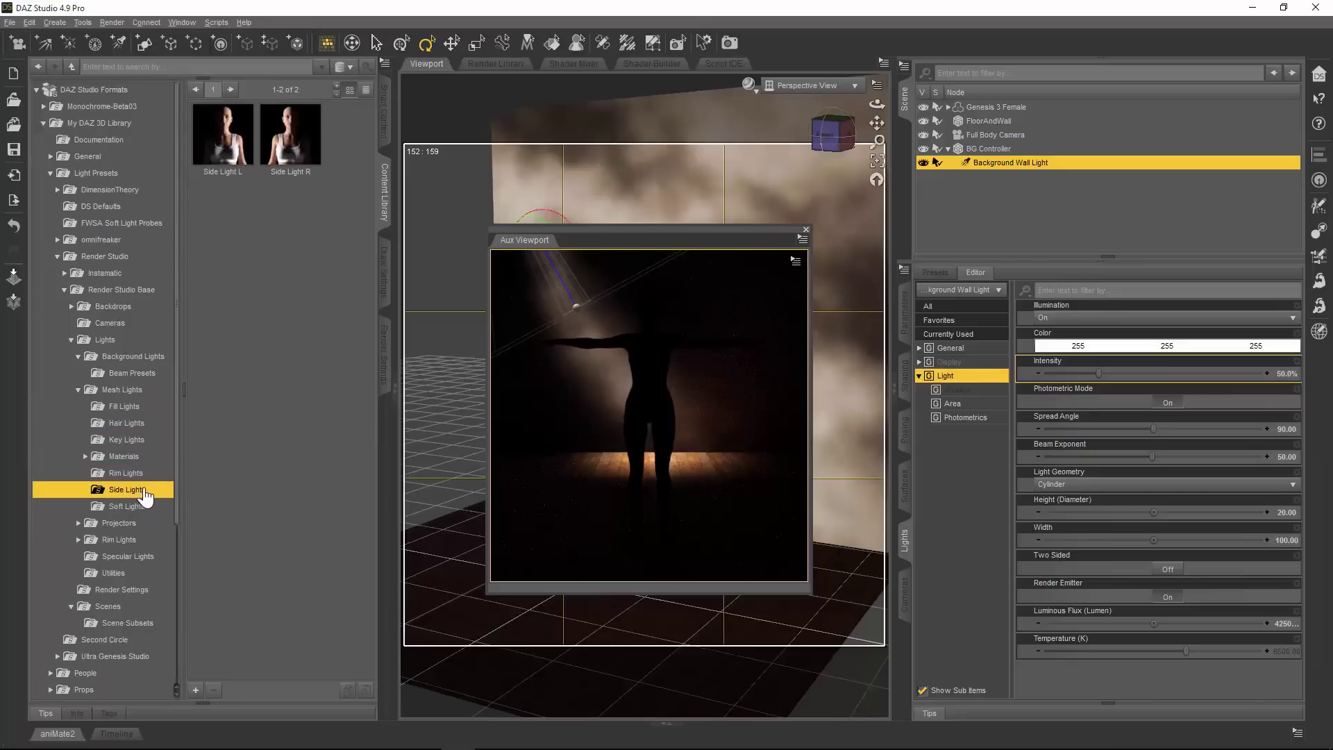
pyautogui.click(131, 514)
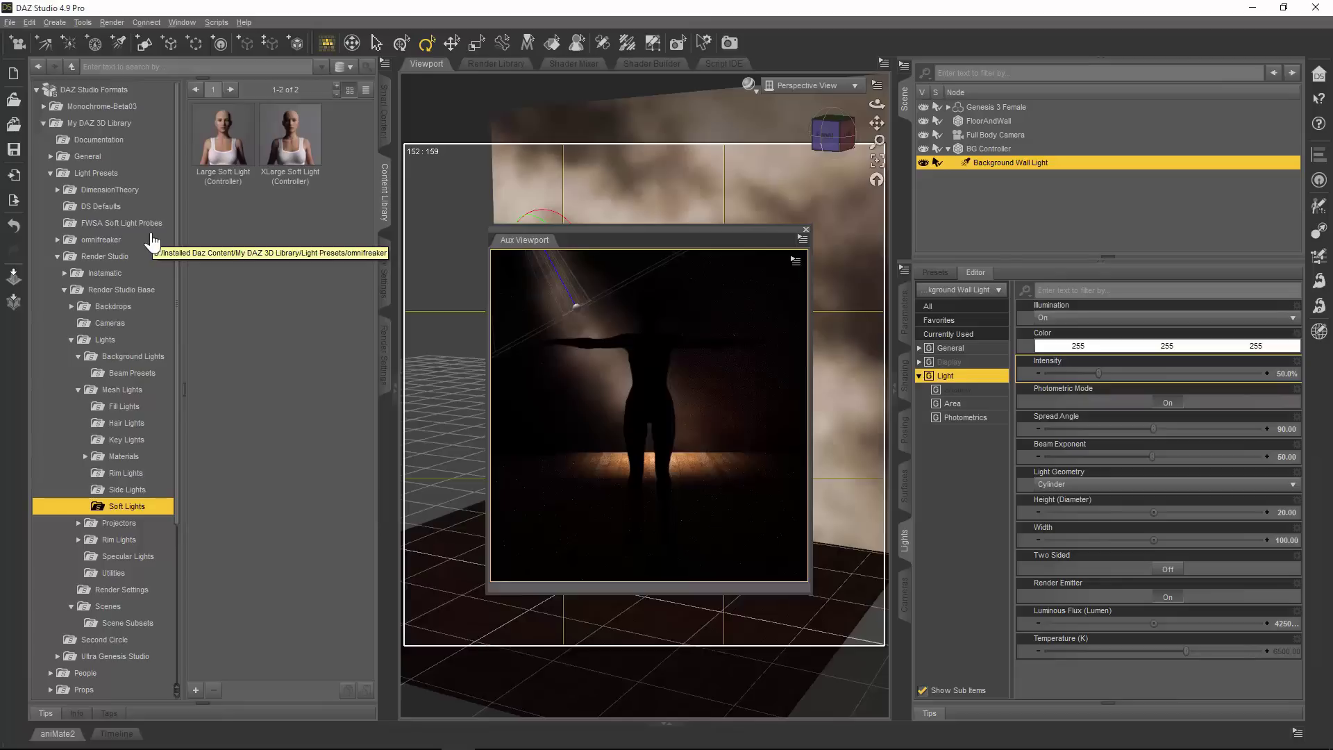
# Hide the Background Wall Light, load the KEY Light Hard R preset from the Key Lights folder, and select it in the scene.
pyautogui.click(129, 444)
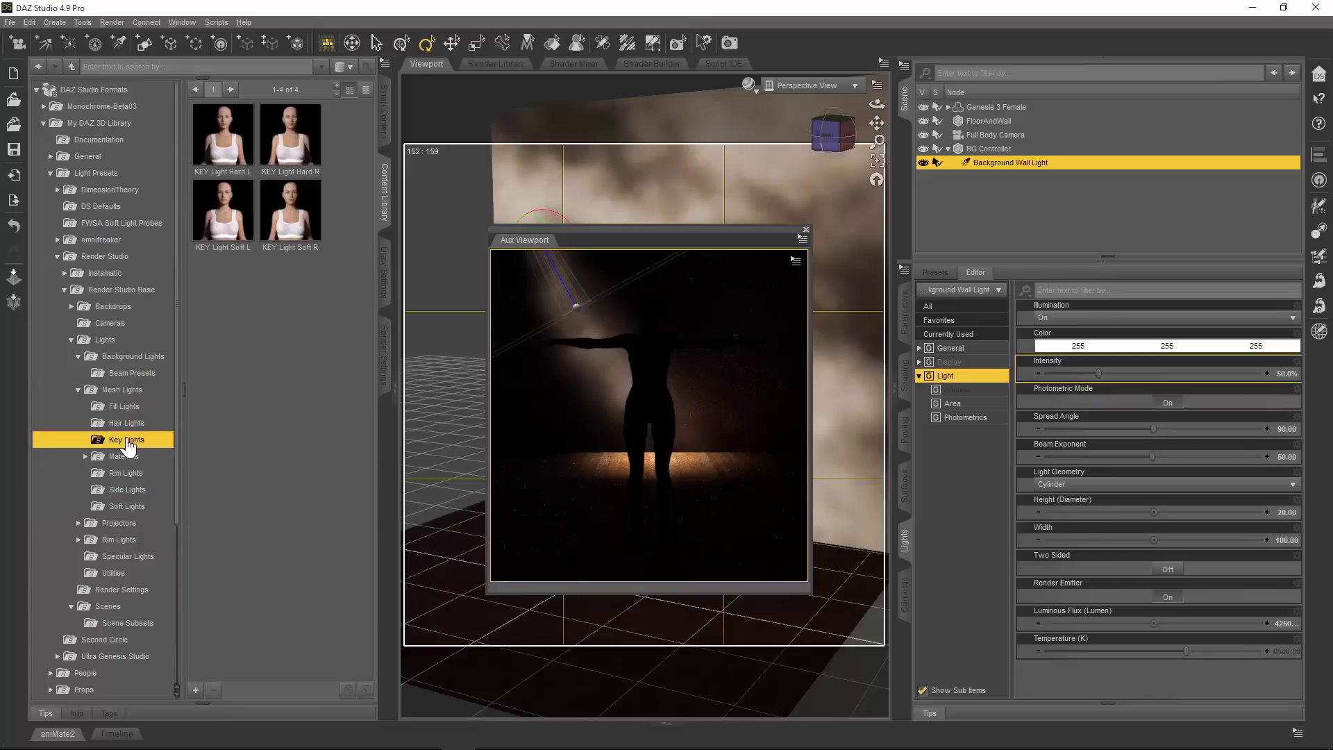
pyautogui.click(923, 163)
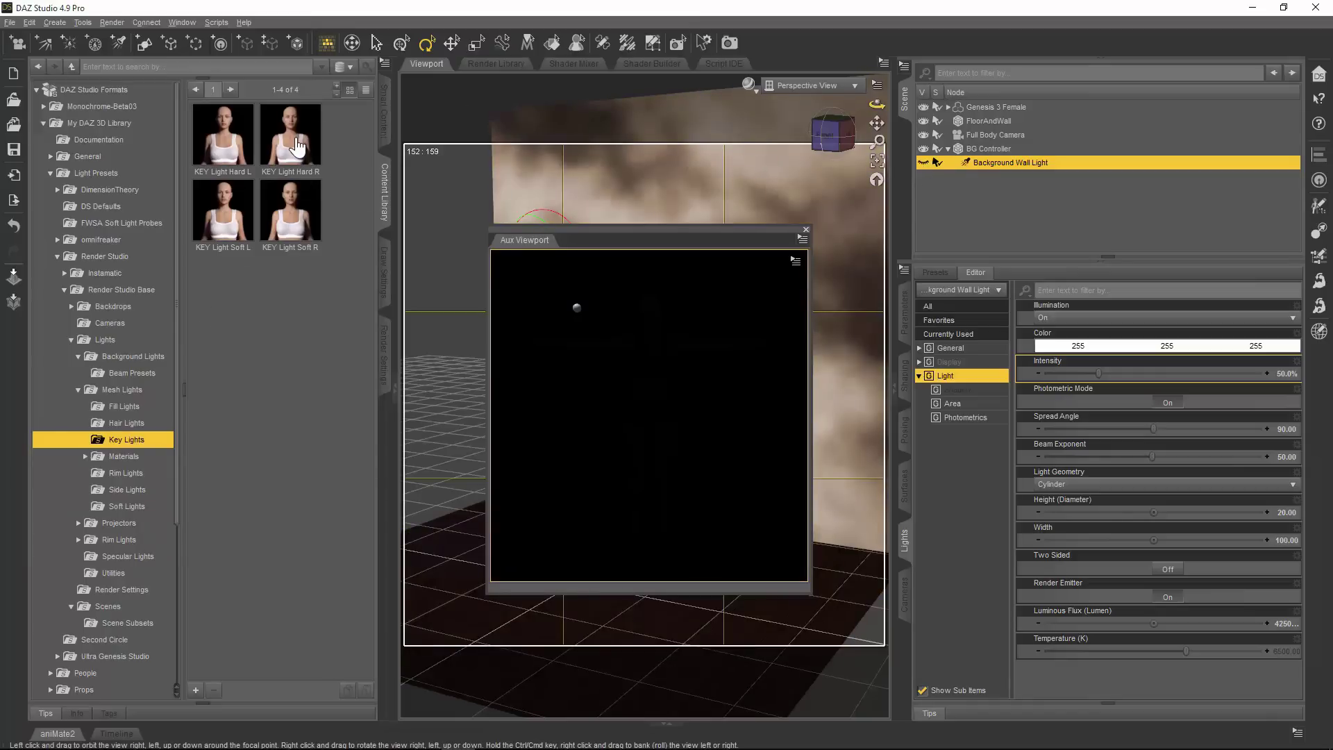
pyautogui.moveTo(299, 136)
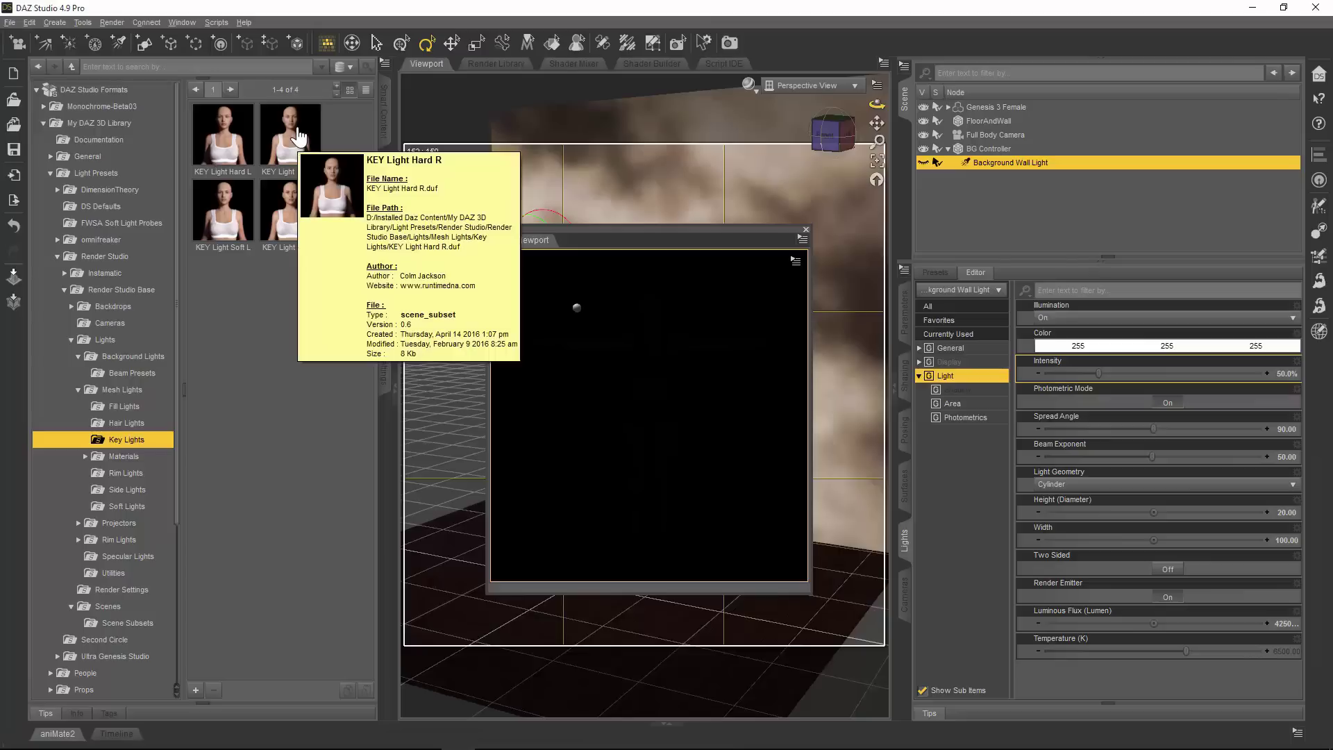
pyautogui.click(299, 135)
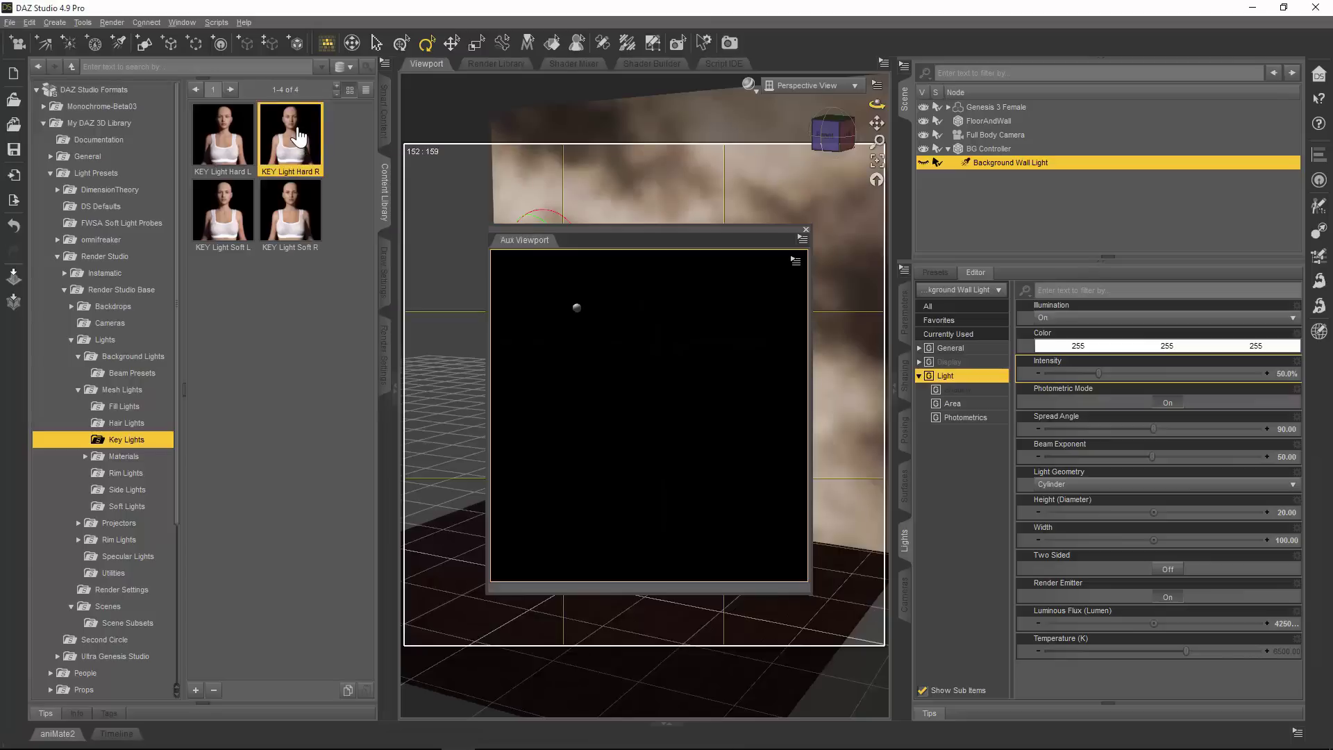
pyautogui.doubleClick(299, 135)
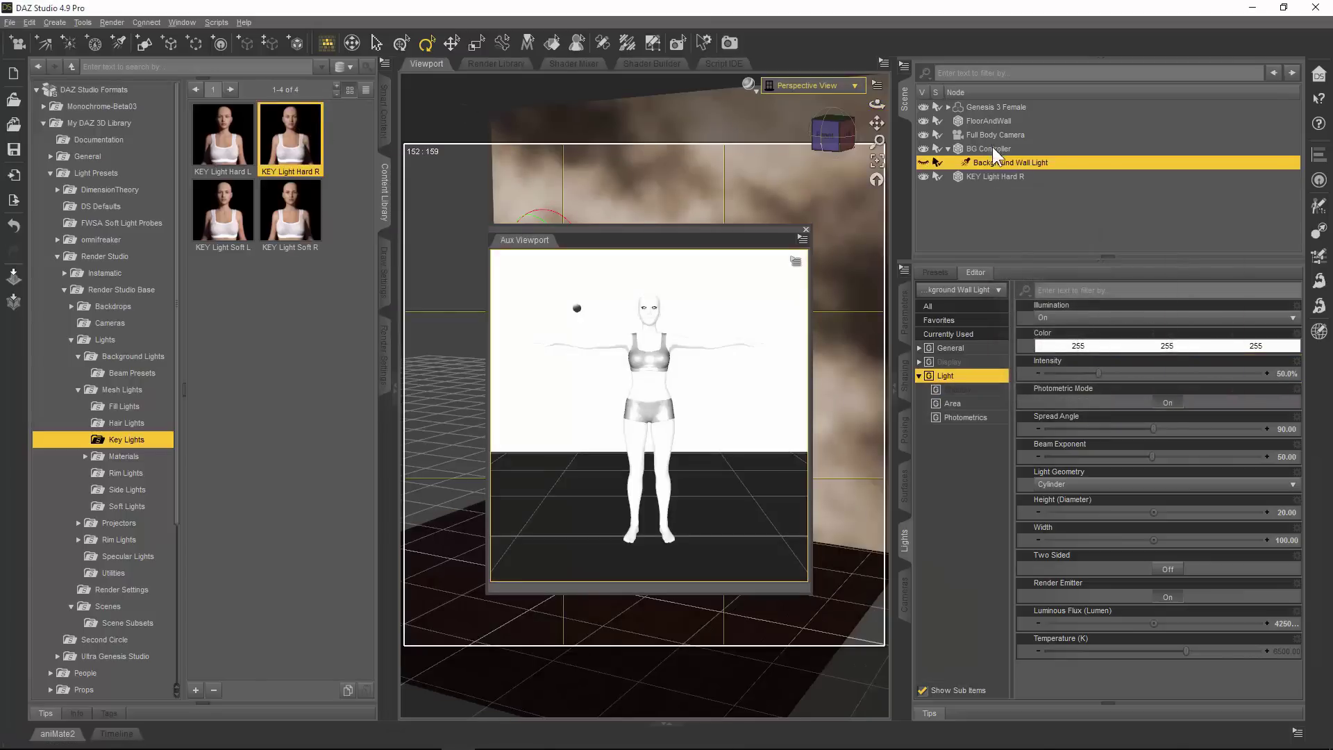
pyautogui.click(996, 175)
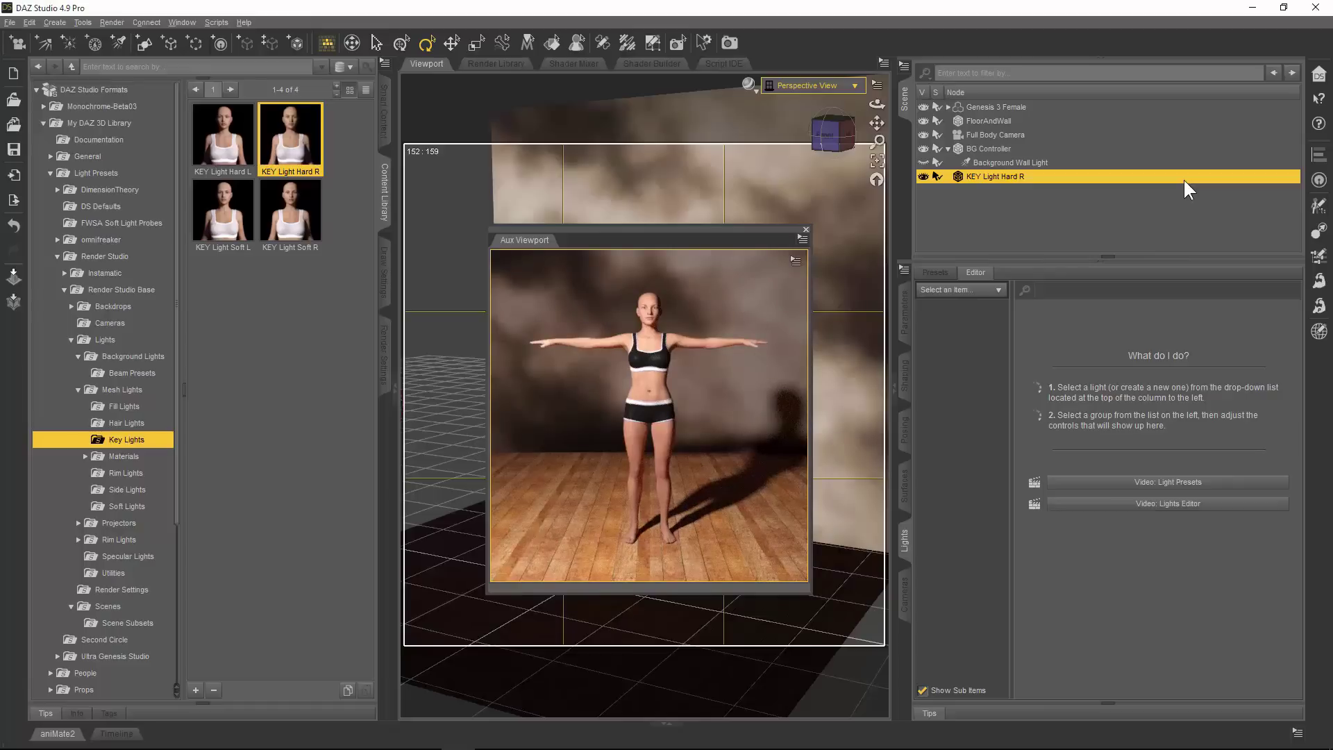
# Replace the Full Body Camera with the Upper Body Camera preset from the Render Studio Base cameras and view the figure through it.
pyautogui.moveTo(795, 317)
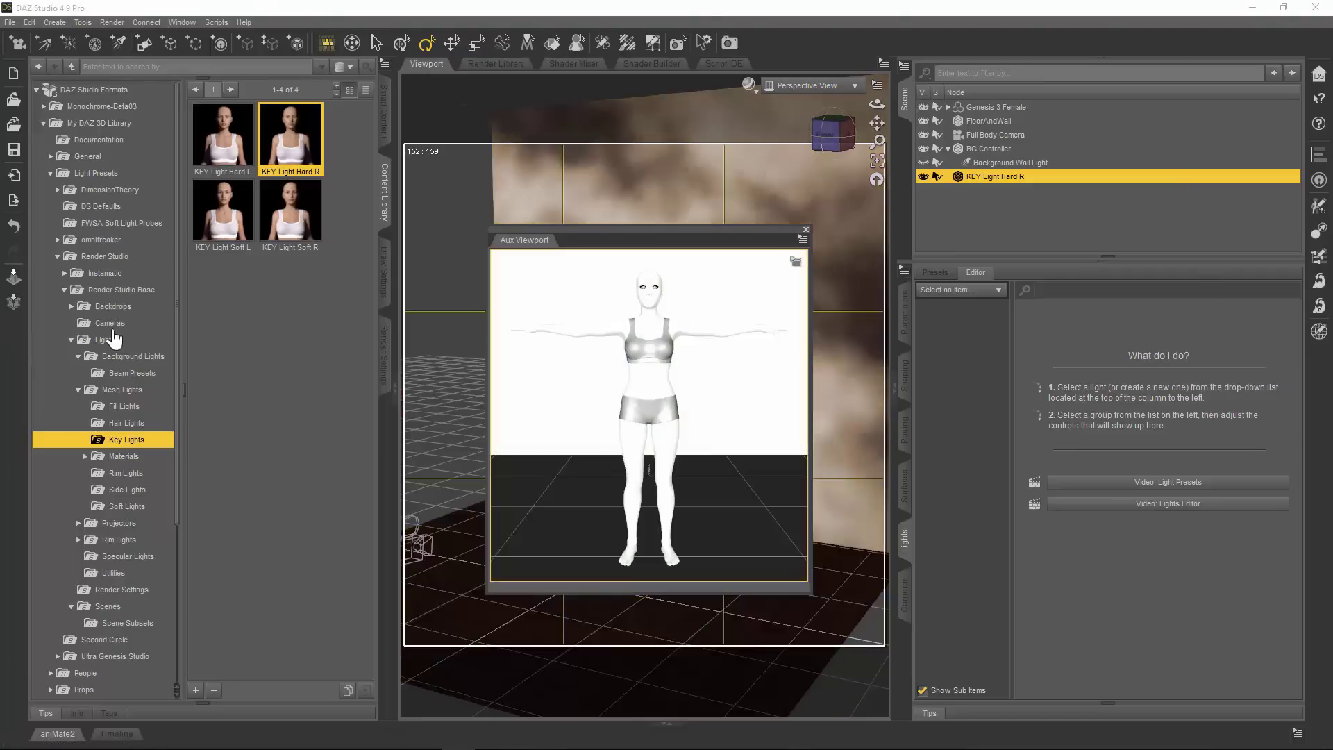
pyautogui.click(111, 325)
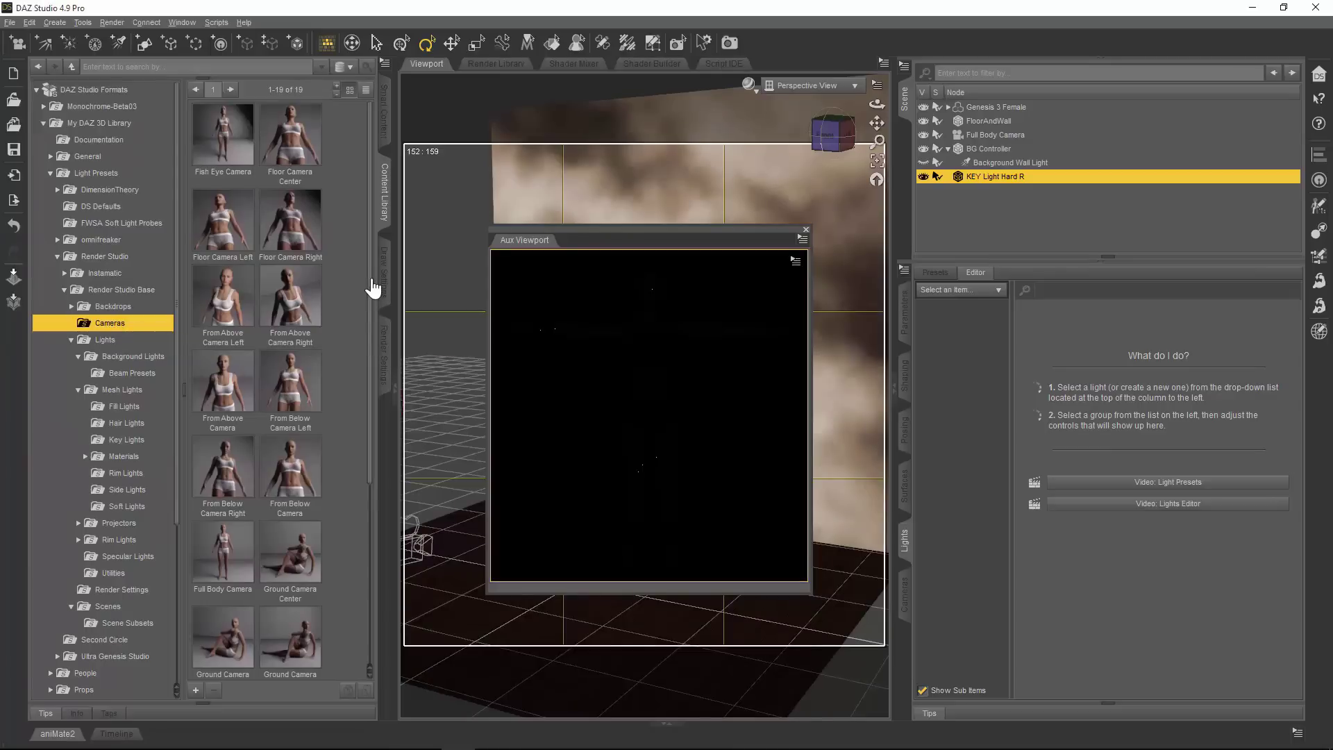
pyautogui.moveTo(372, 281); pyautogui.dragTo(354, 476)
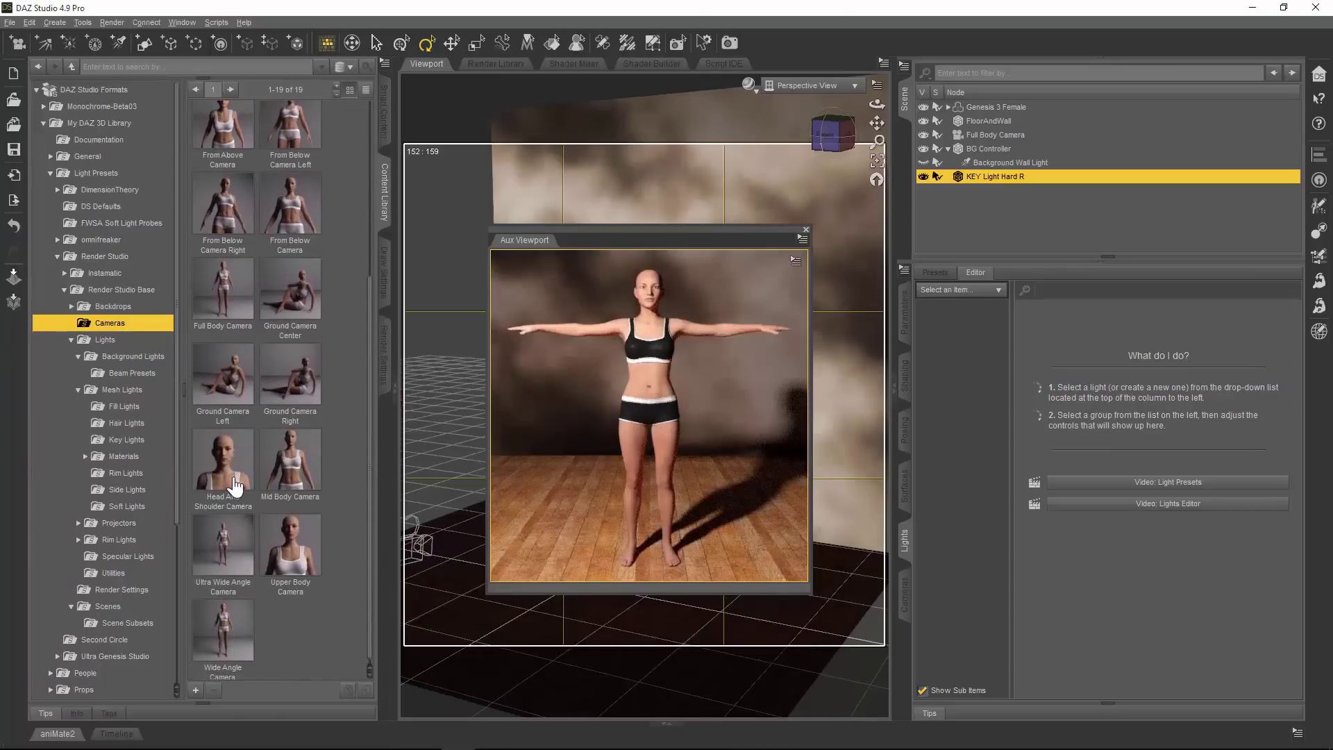
pyautogui.doubleClick(285, 541)
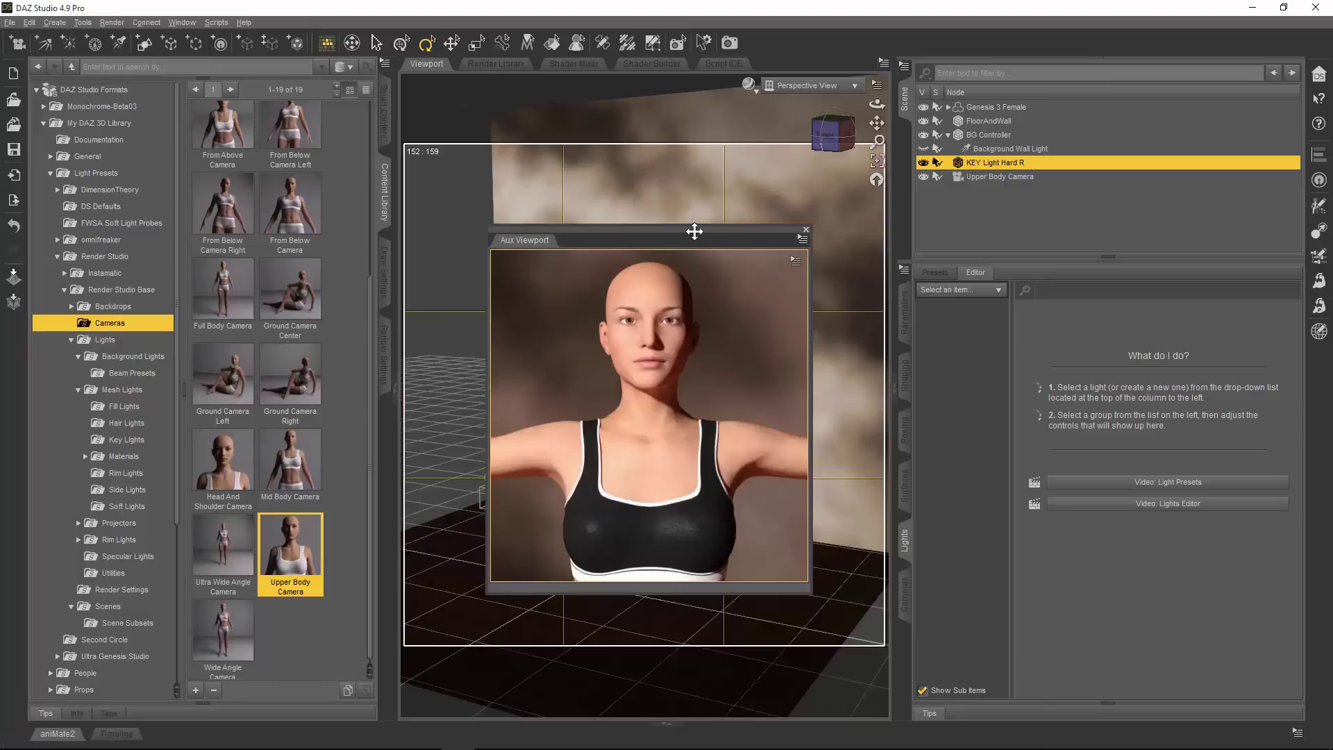
# Frame the KEY Light Hard R in the perspective view and set its EmitterScale shaping value to about -99.4%.
pyautogui.moveTo(694, 231); pyautogui.dragTo(1117, 258)
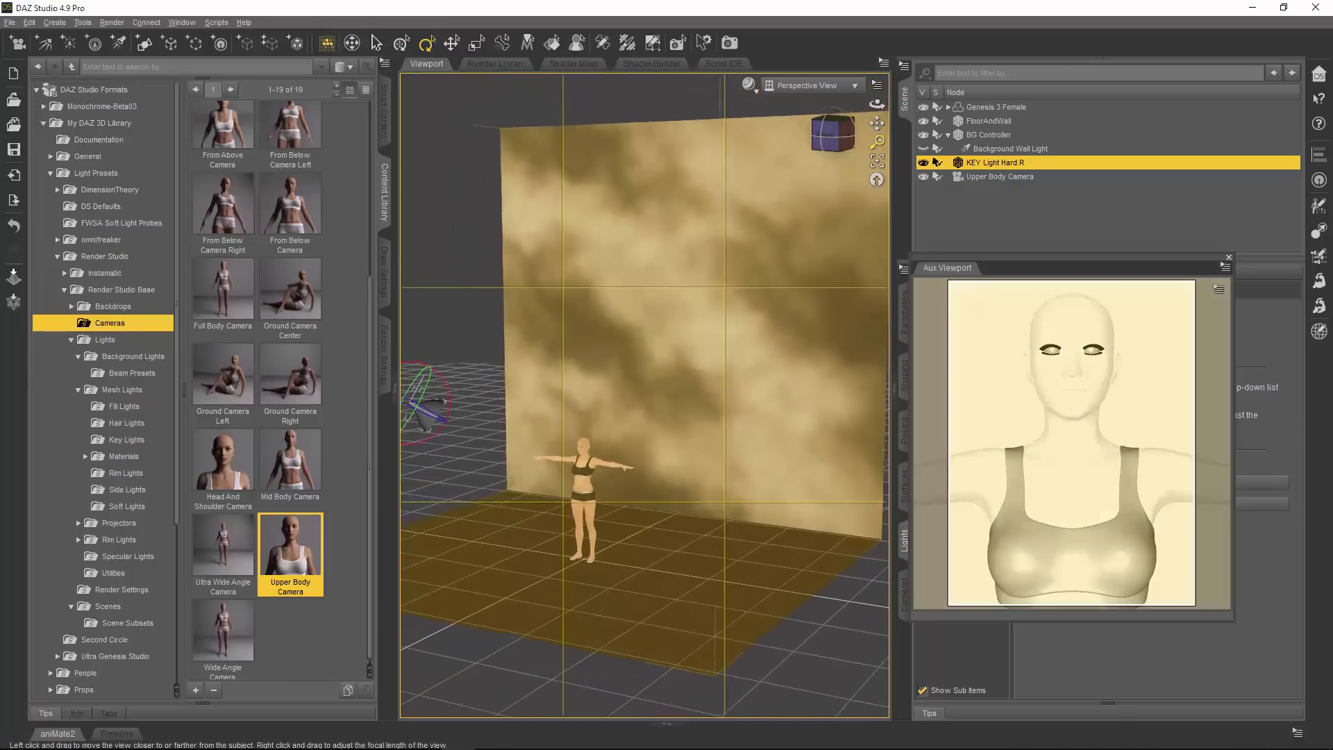
pyautogui.moveTo(878, 141); pyautogui.dragTo(761, 114)
pyautogui.click(923, 162)
pyautogui.moveTo(878, 142); pyautogui.dragTo(878, 144)
pyautogui.click(877, 161)
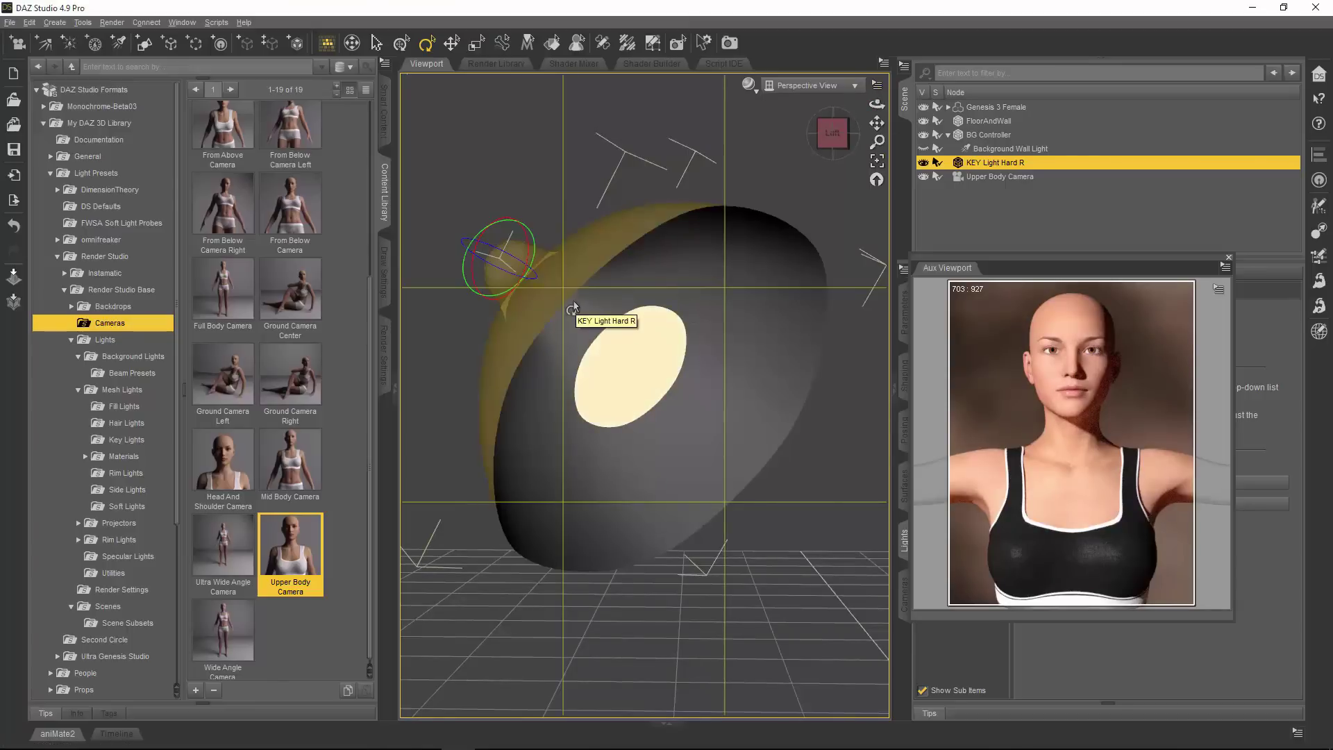
pyautogui.doubleClick(1012, 259)
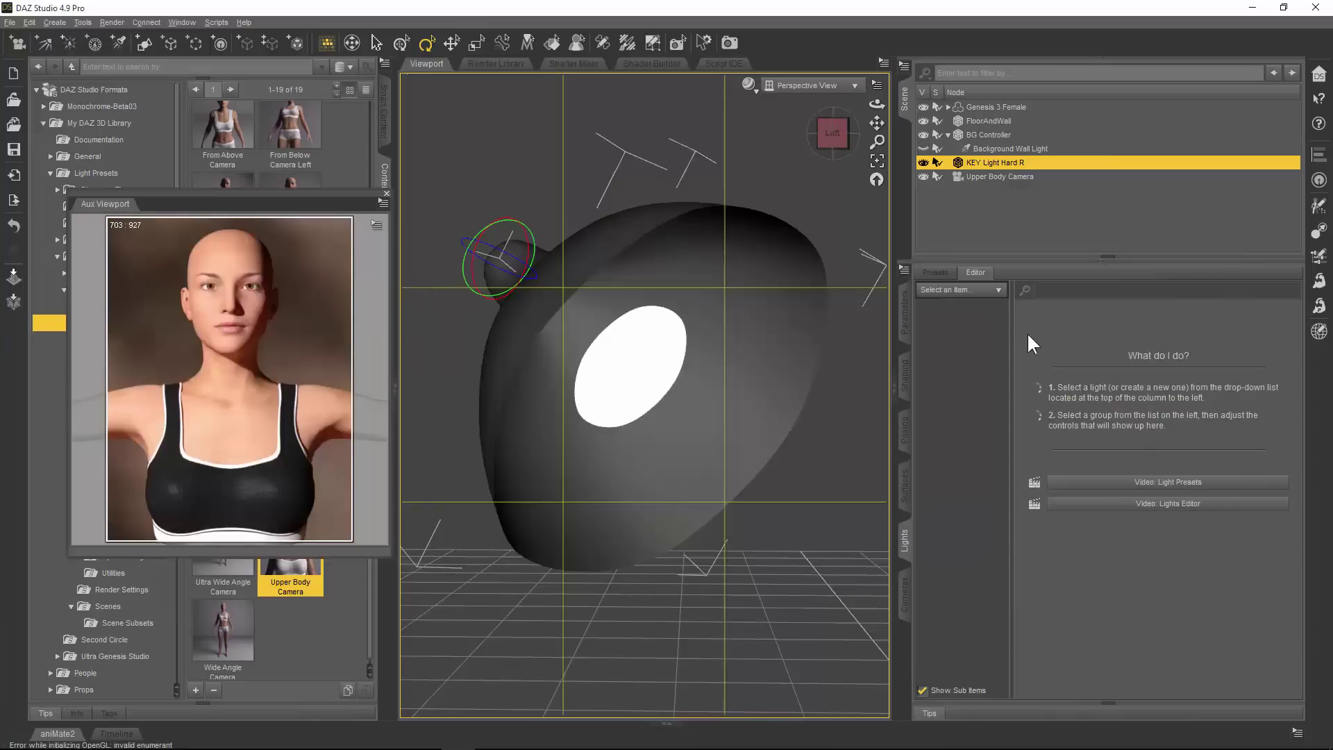
pyautogui.click(909, 379)
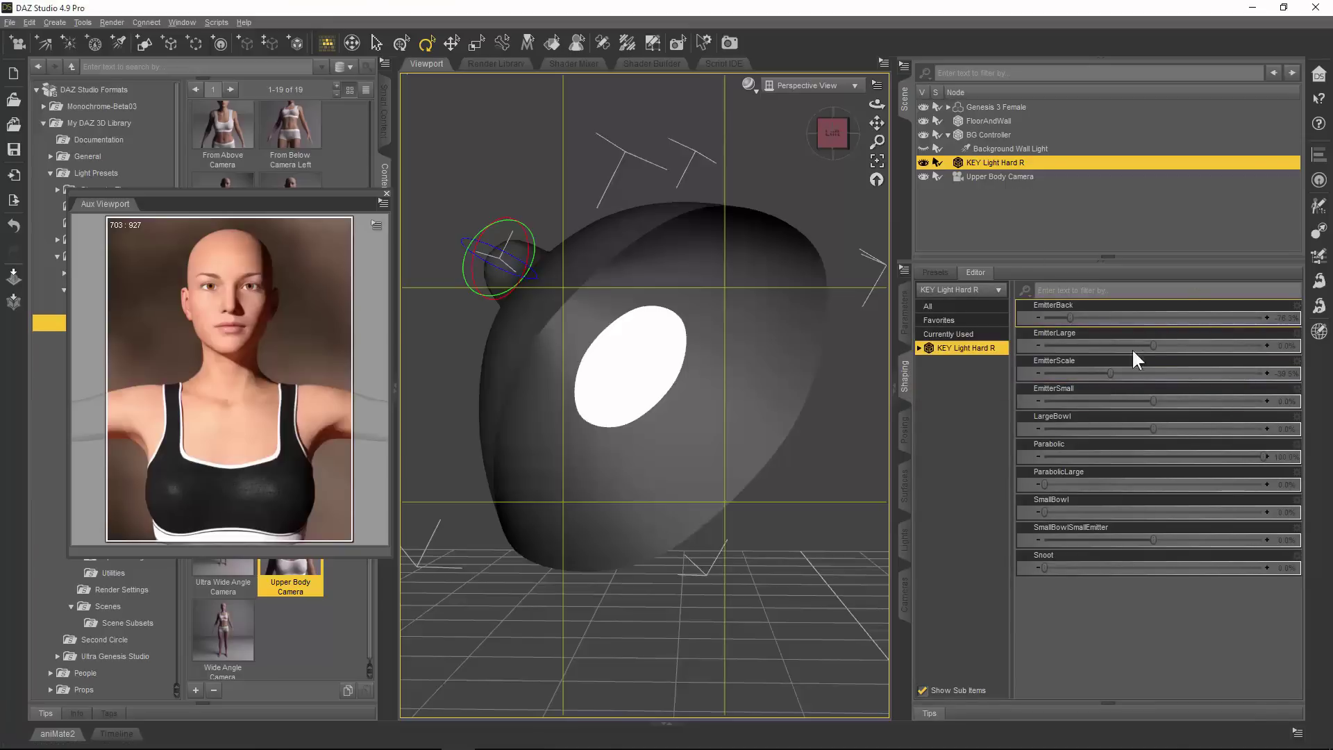
pyautogui.moveTo(1111, 377); pyautogui.dragTo(1045, 396)
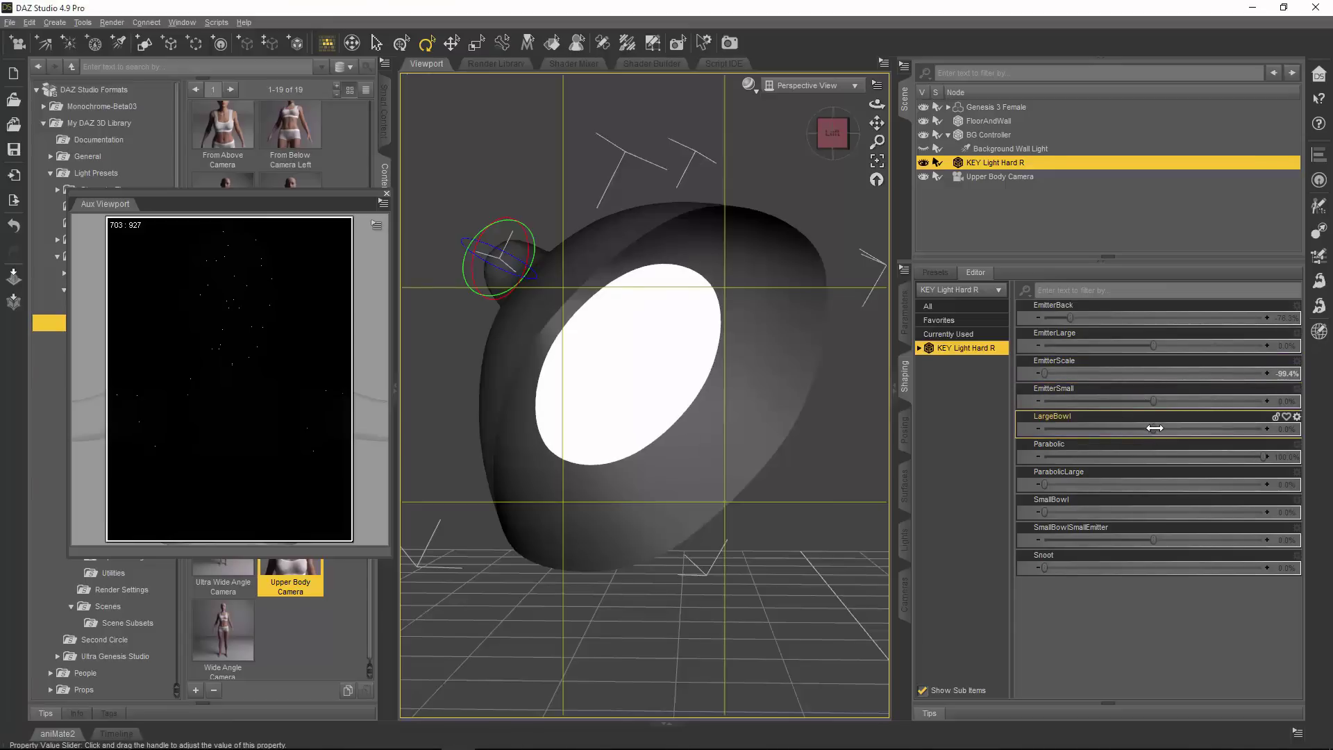
# Shape the KEY Light Hard R with LargeBowl at about -7.3% and EmitterBack at about -89.8%.
pyautogui.moveTo(1155, 428)
pyautogui.mouseDown()
pyautogui.moveTo(1133, 428)
pyautogui.moveTo(1205, 431)
pyautogui.moveTo(1141, 435)
pyautogui.moveTo(1186, 440)
pyautogui.moveTo(1142, 447)
pyautogui.mouseUp()
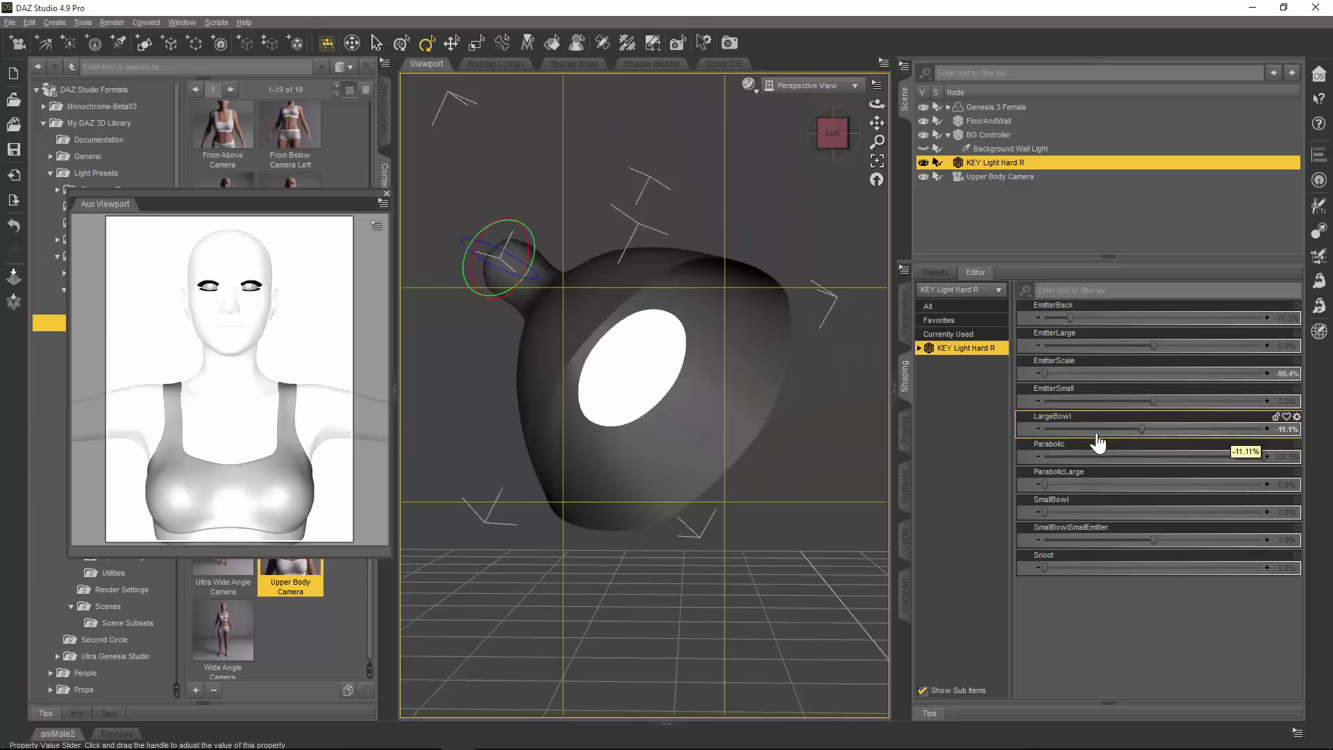
pyautogui.moveTo(1262, 456); pyautogui.dragTo(1315, 468)
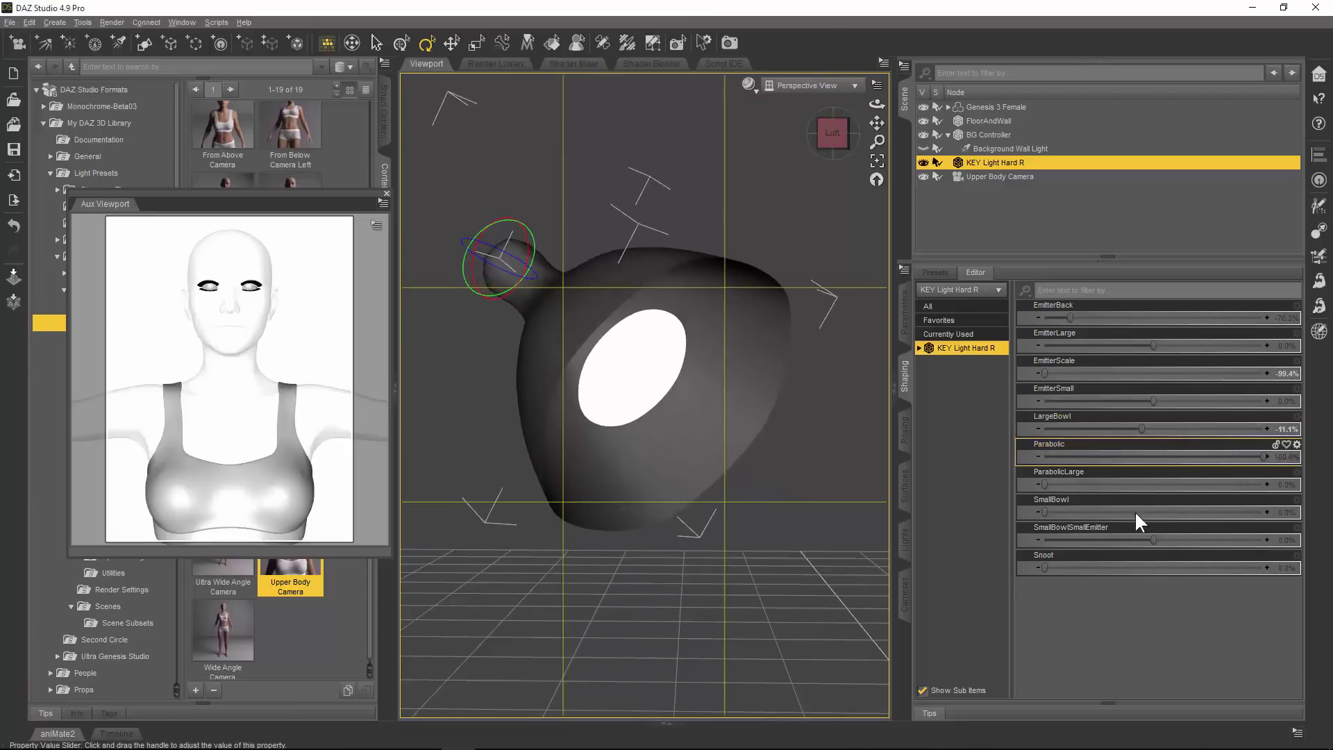
pyautogui.moveTo(1044, 511); pyautogui.dragTo(972, 516)
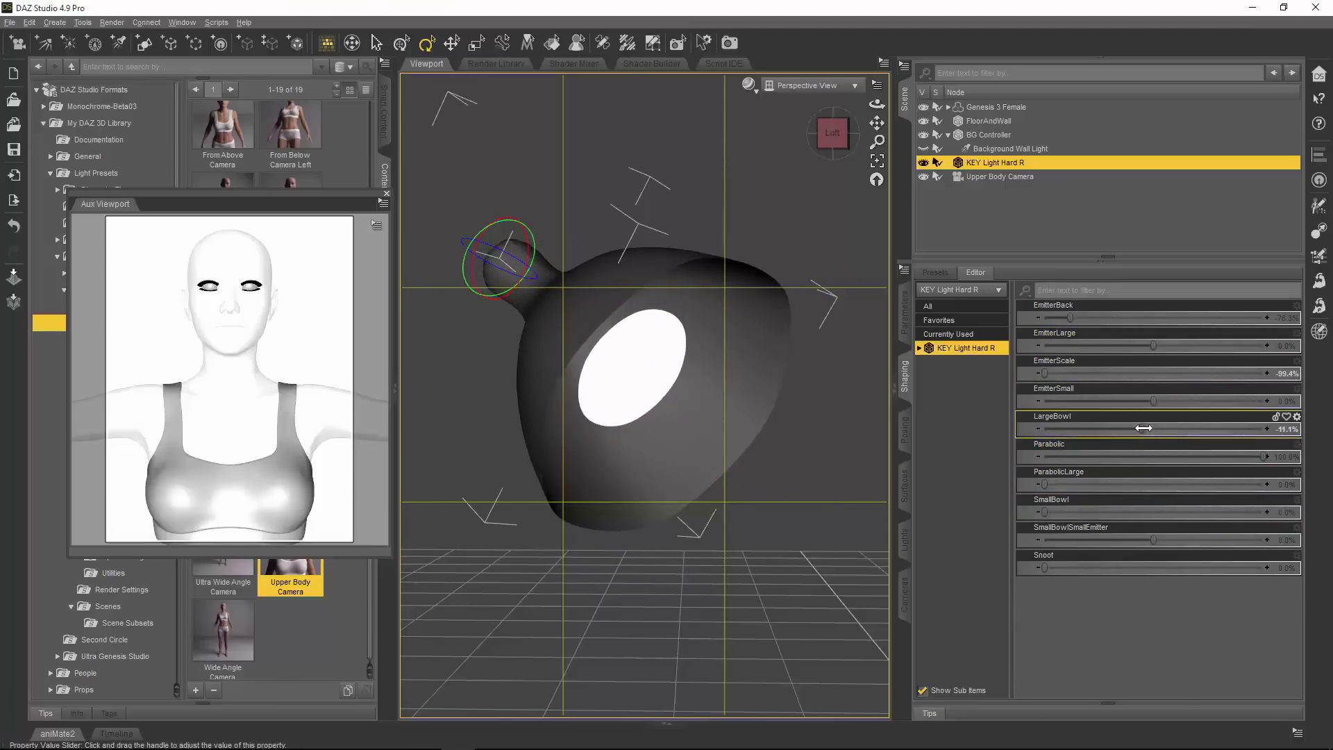
pyautogui.moveTo(1144, 431)
pyautogui.mouseDown()
pyautogui.moveTo(1167, 431)
pyautogui.moveTo(1094, 431)
pyautogui.moveTo(1146, 430)
pyautogui.mouseUp()
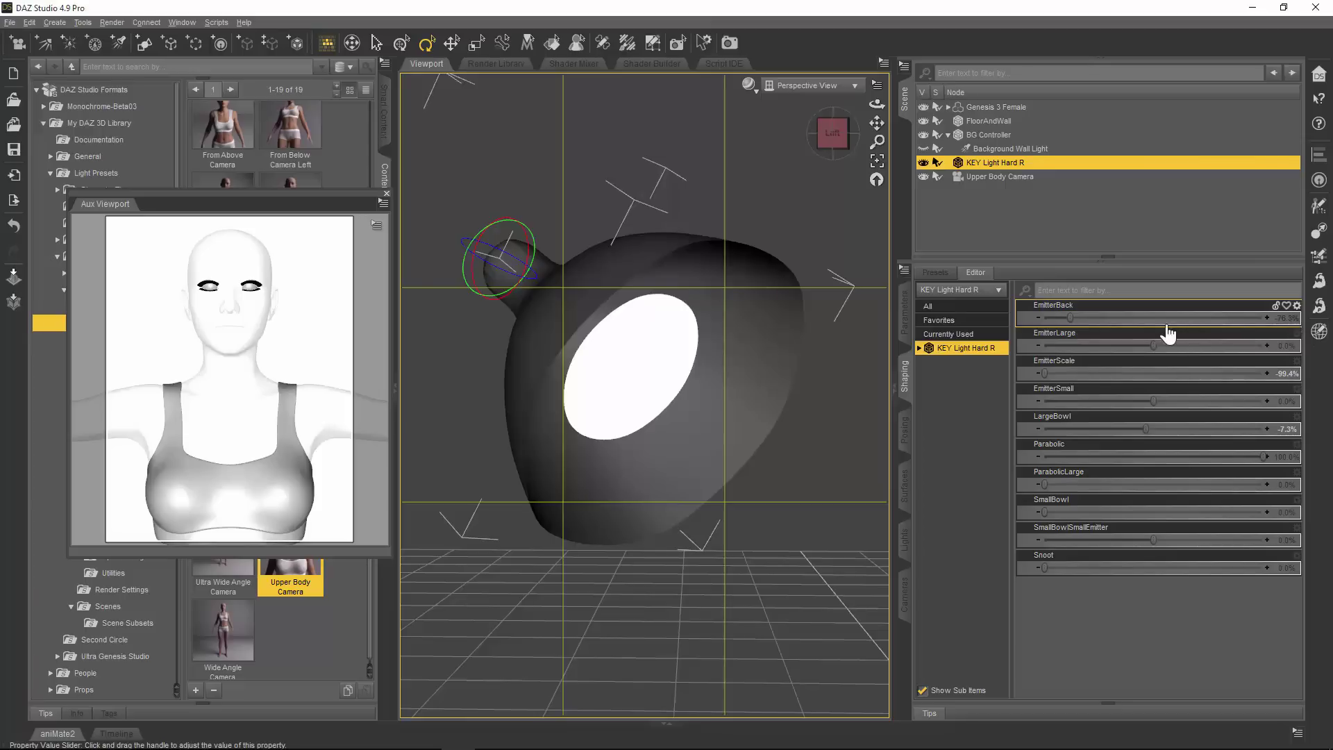
pyautogui.moveTo(1077, 318); pyautogui.dragTo(1055, 333)
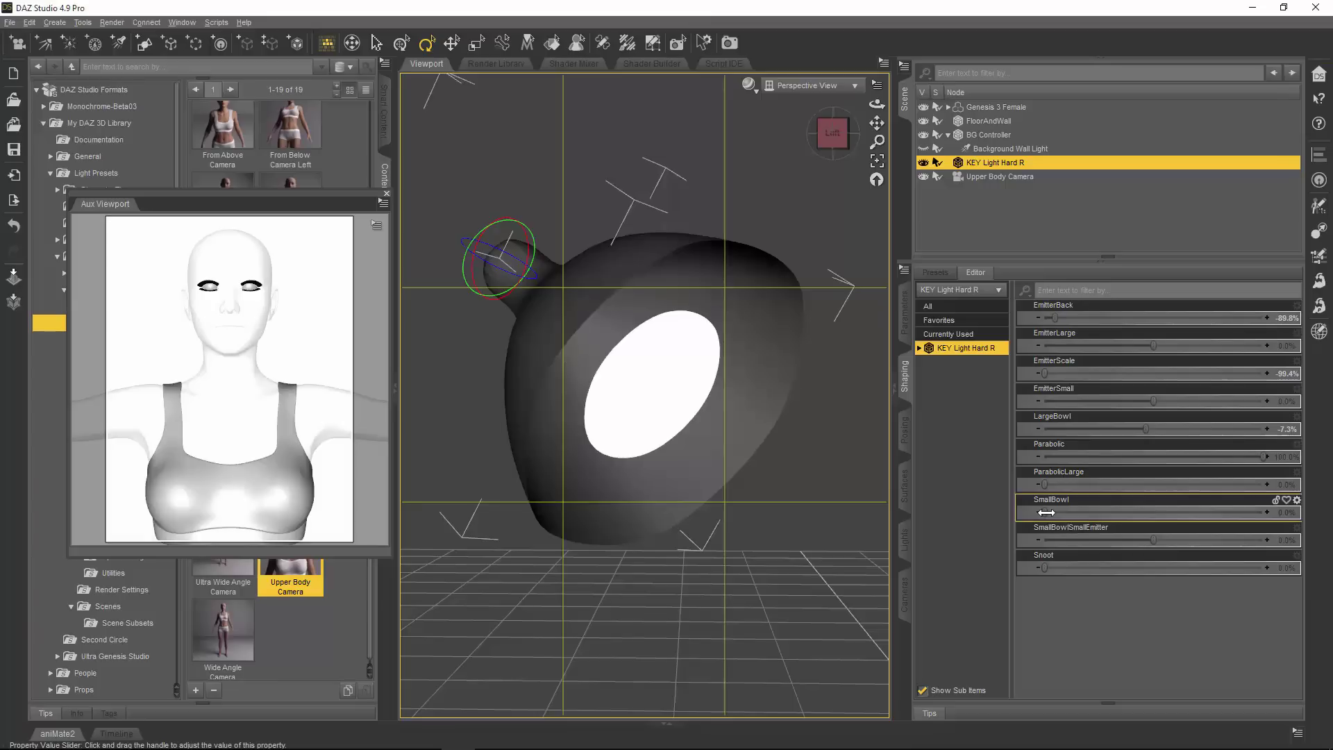
pyautogui.moveTo(1046, 512)
pyautogui.mouseDown()
pyautogui.moveTo(1083, 512)
pyautogui.moveTo(1035, 517)
pyautogui.mouseUp()
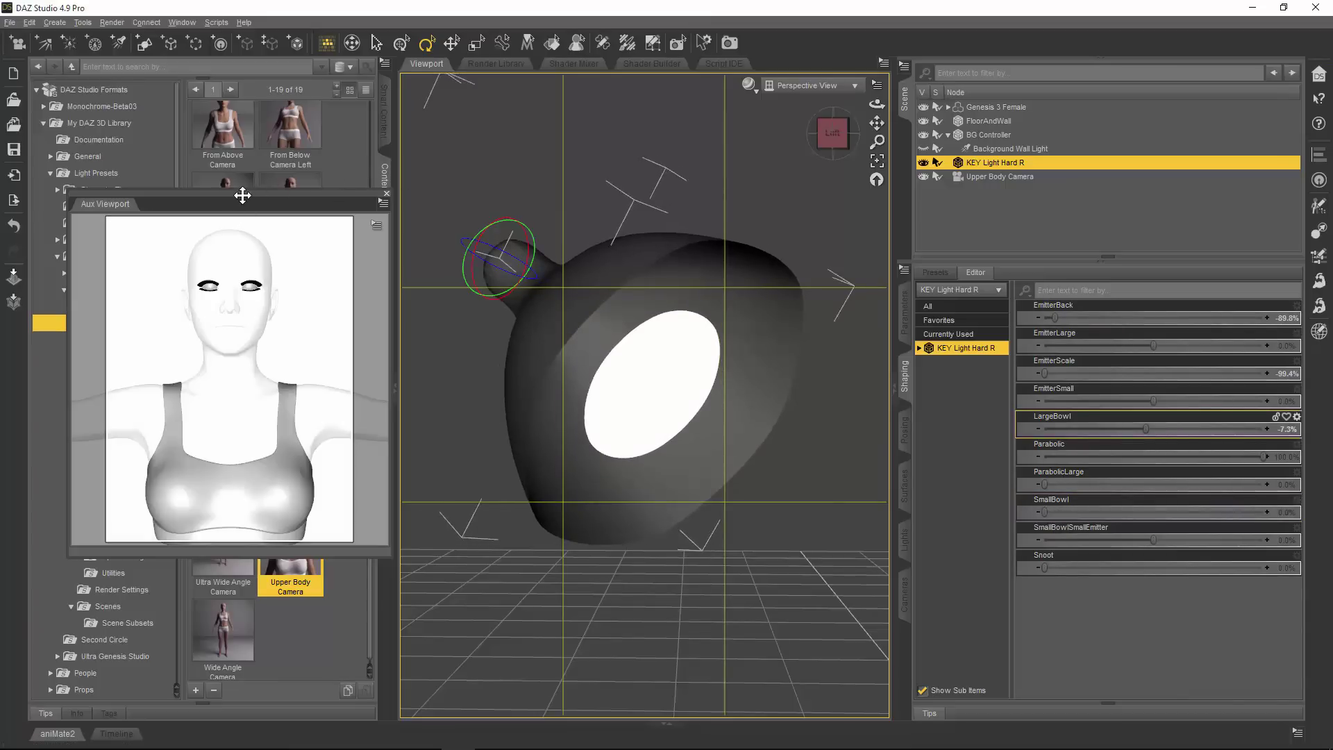
# Open the Fill Lights presets folder and frame the Genesis 3 Female from the front in the perspective view.
pyautogui.moveTo(243, 195); pyautogui.dragTo(713, 239)
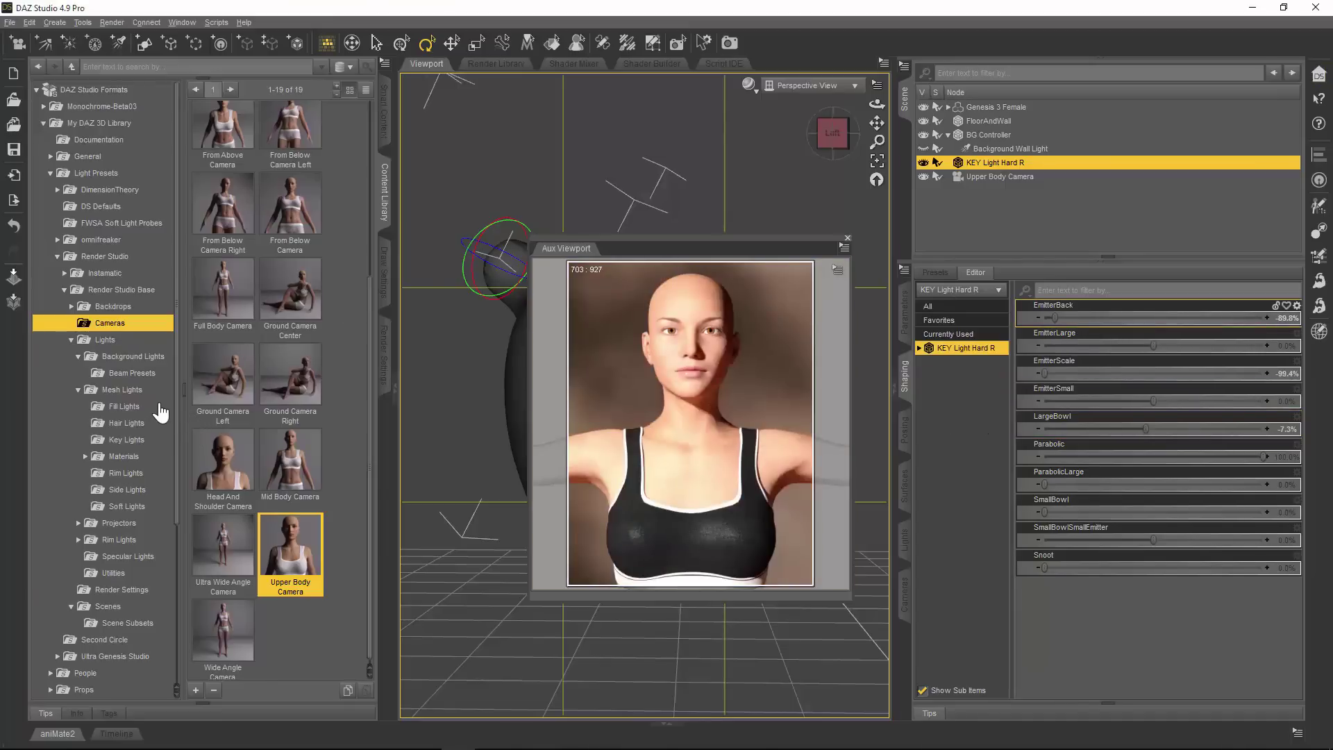
pyautogui.click(125, 406)
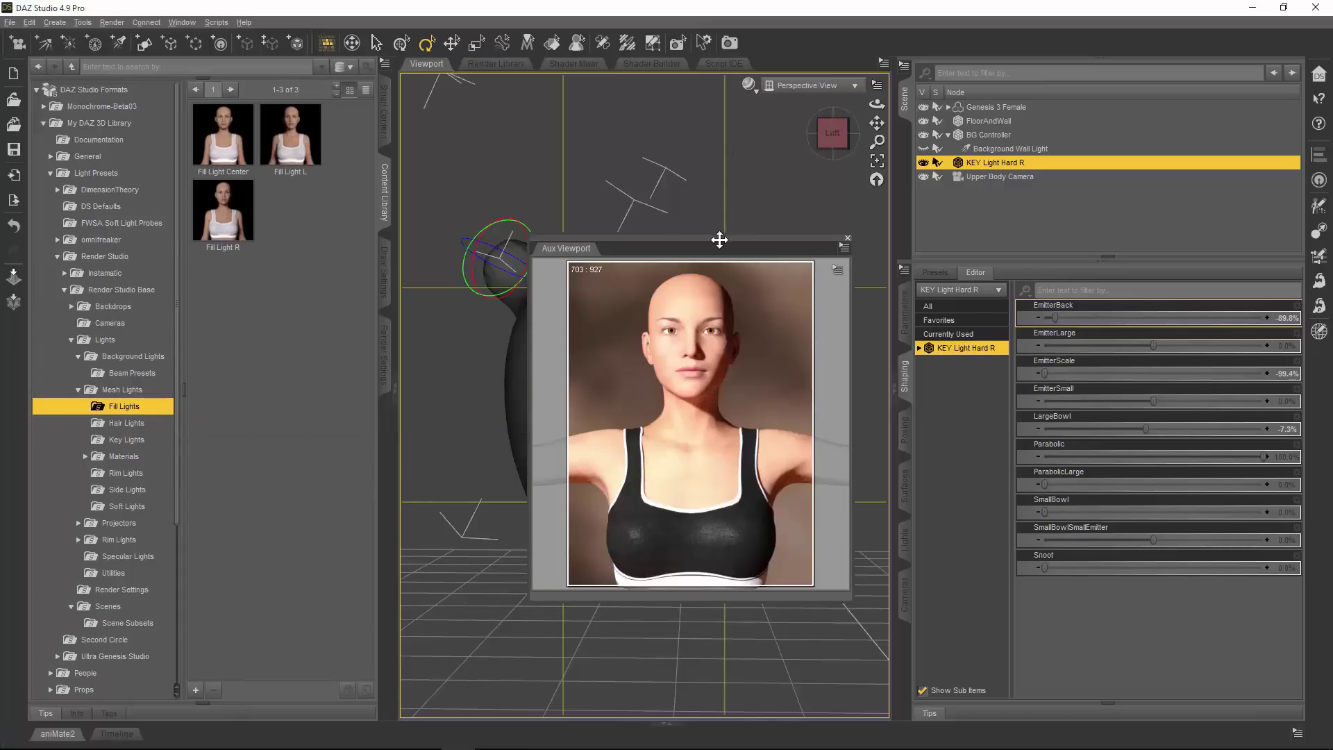
pyautogui.moveTo(720, 237); pyautogui.dragTo(1053, 234)
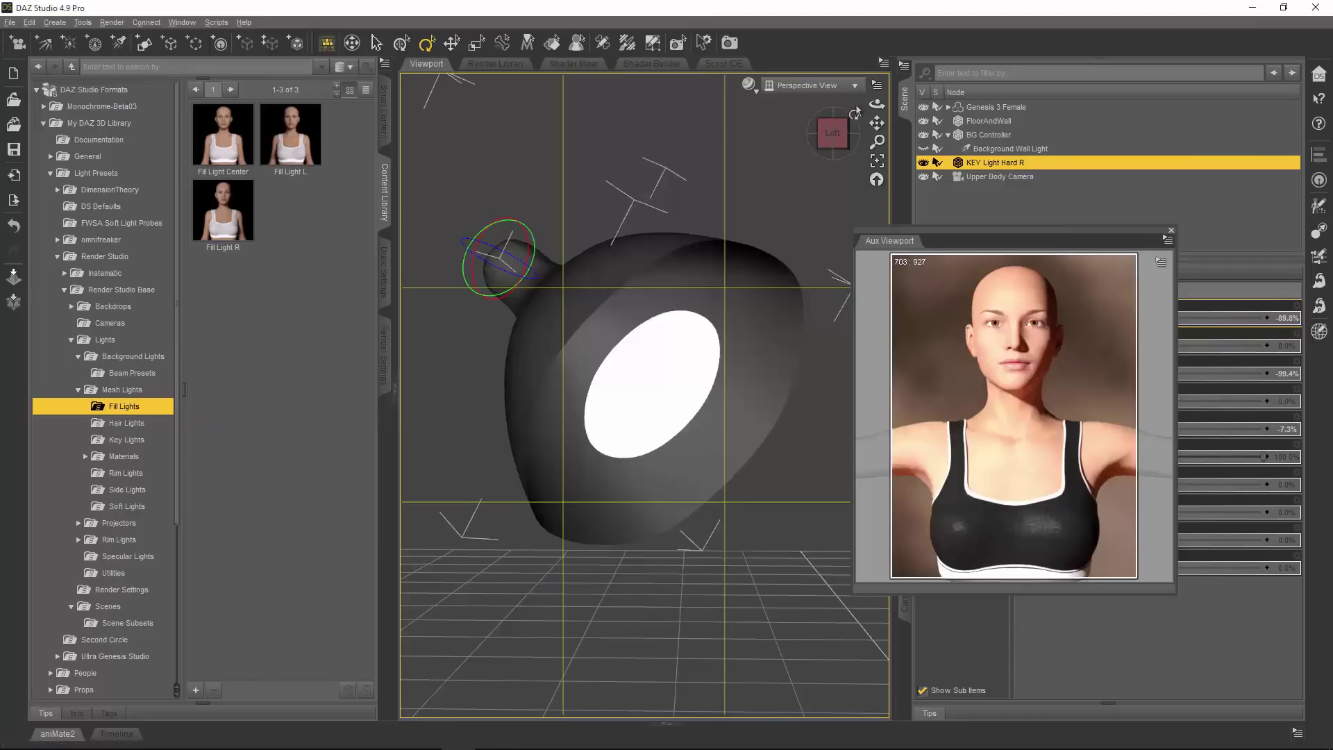
pyautogui.click(1000, 108)
pyautogui.click(877, 160)
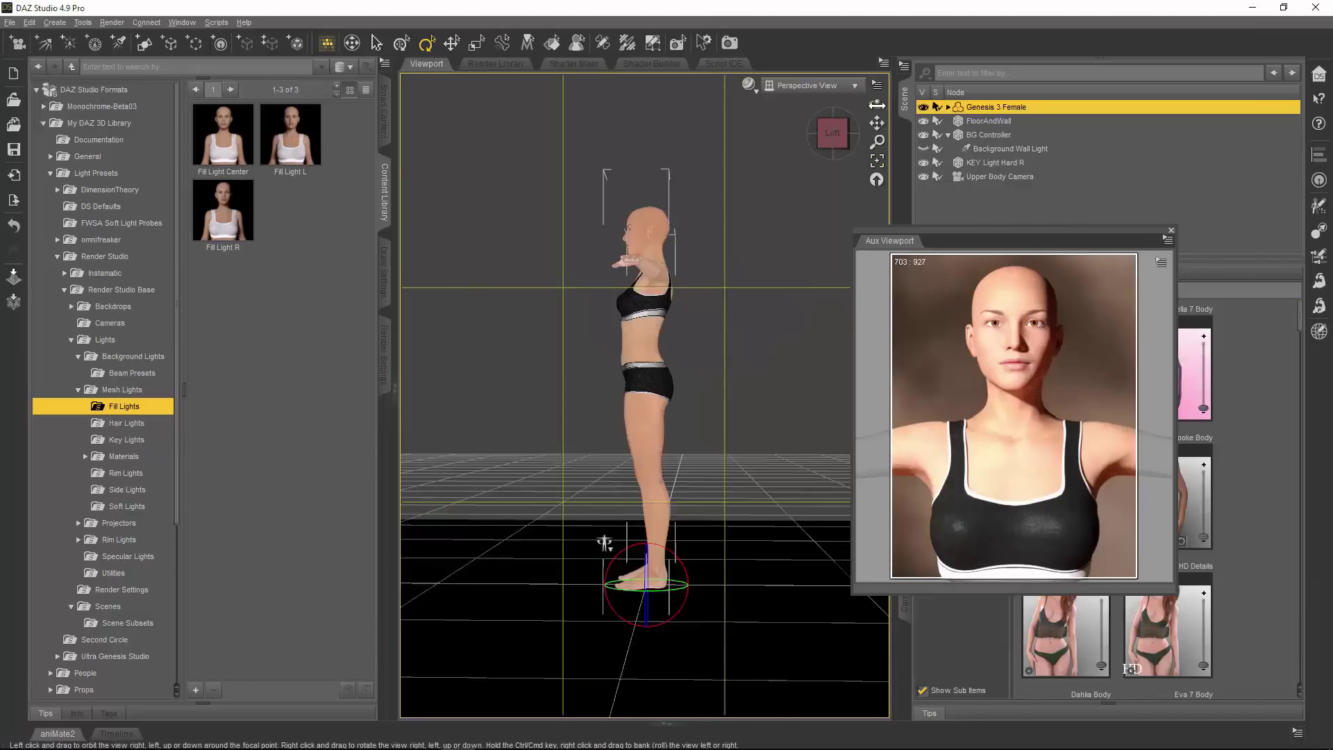
pyautogui.moveTo(877, 105); pyautogui.dragTo(924, 105)
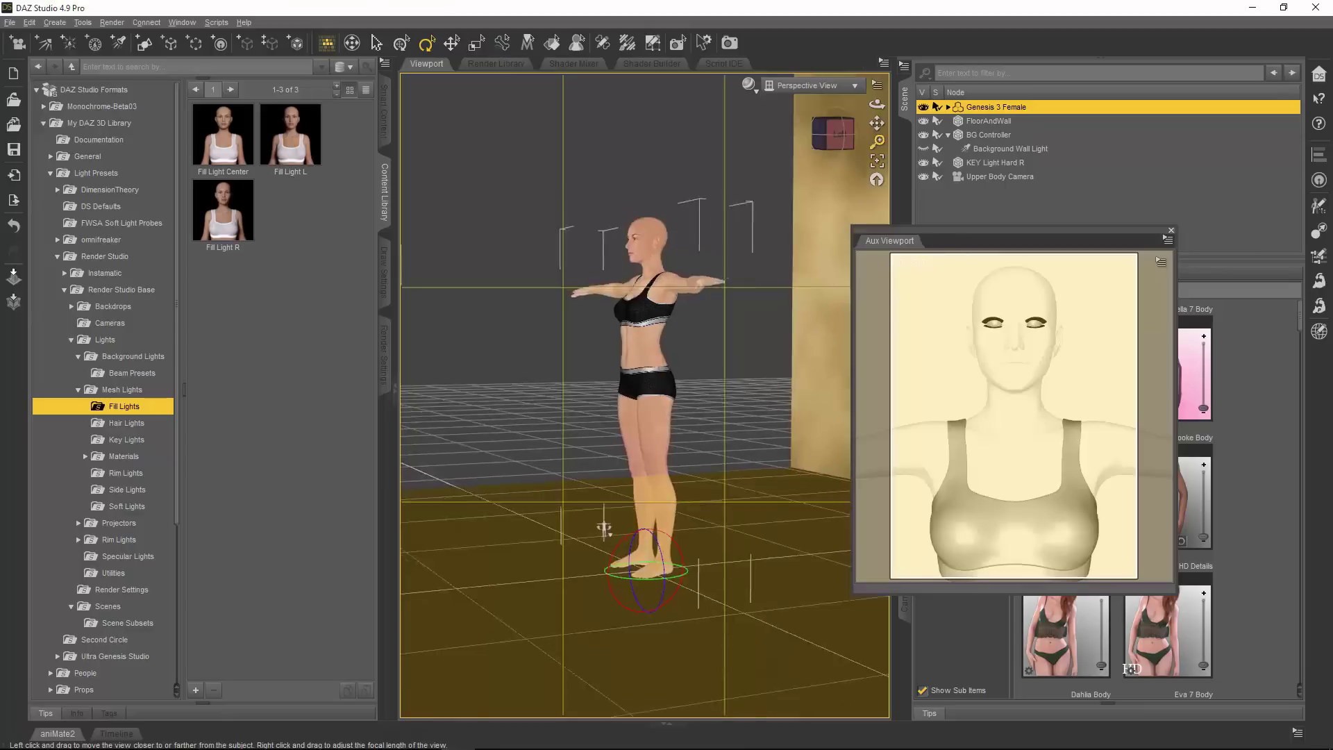
pyautogui.moveTo(877, 179)
pyautogui.mouseDown()
pyautogui.moveTo(876, 204)
pyautogui.moveTo(869, 174)
pyautogui.mouseUp()
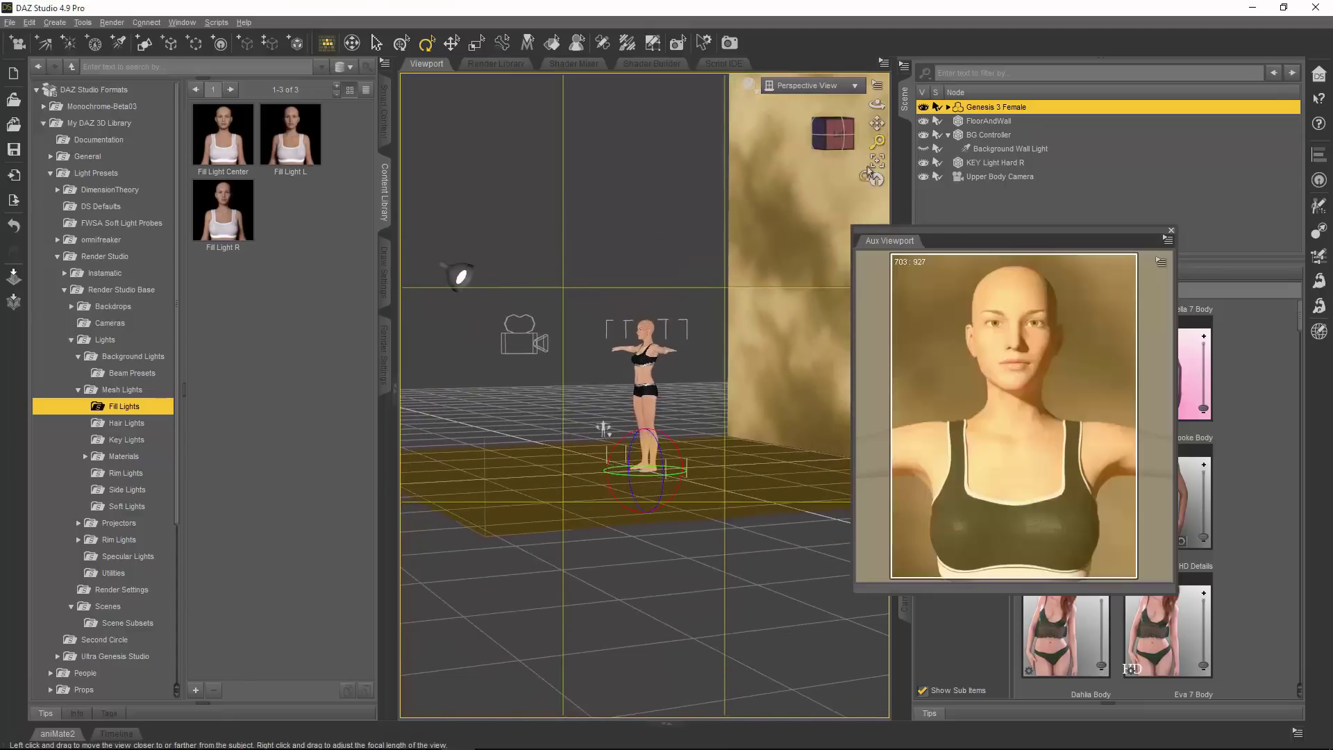
pyautogui.moveTo(877, 104); pyautogui.dragTo(942, 115)
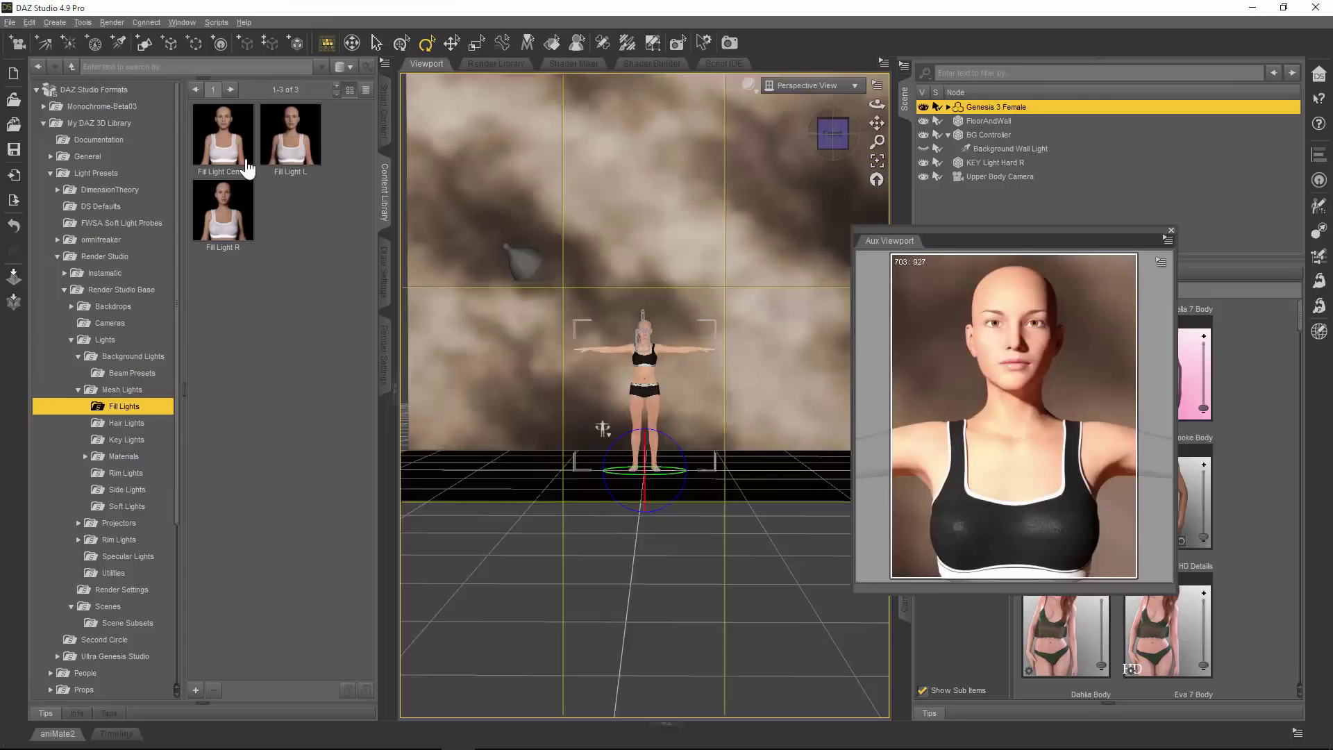
# Load the Fill Light Center preset into the scene and move the Aux Viewport clear of the light settings.
pyautogui.moveTo(223, 154)
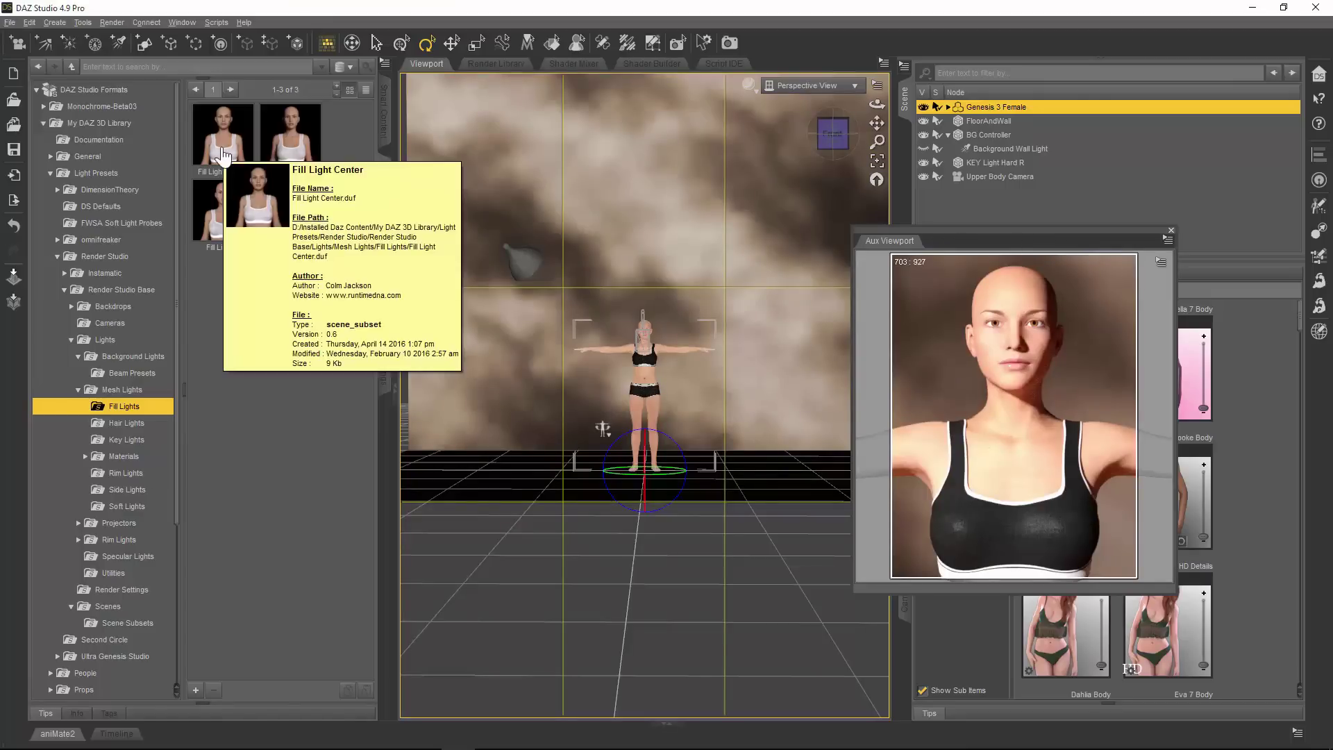
pyautogui.moveTo(223, 154); pyautogui.dragTo(646, 396)
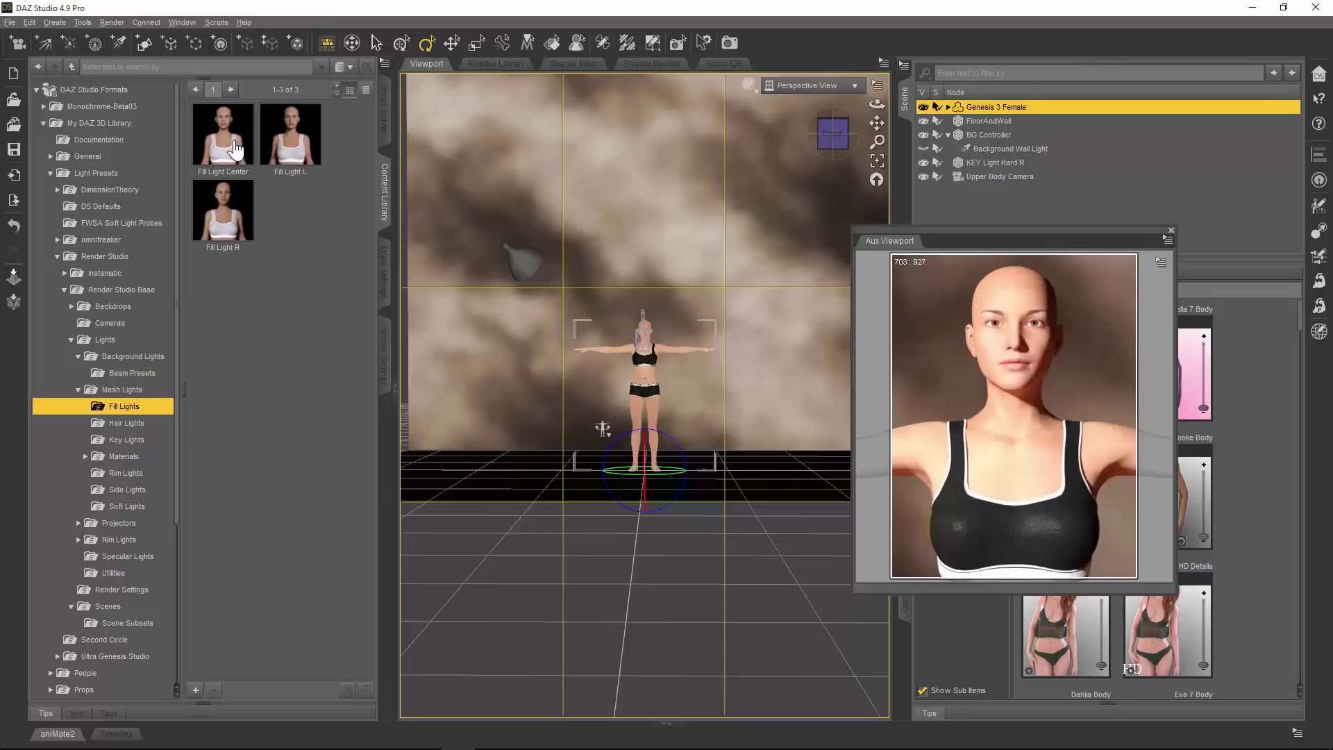
pyautogui.moveTo(235, 148)
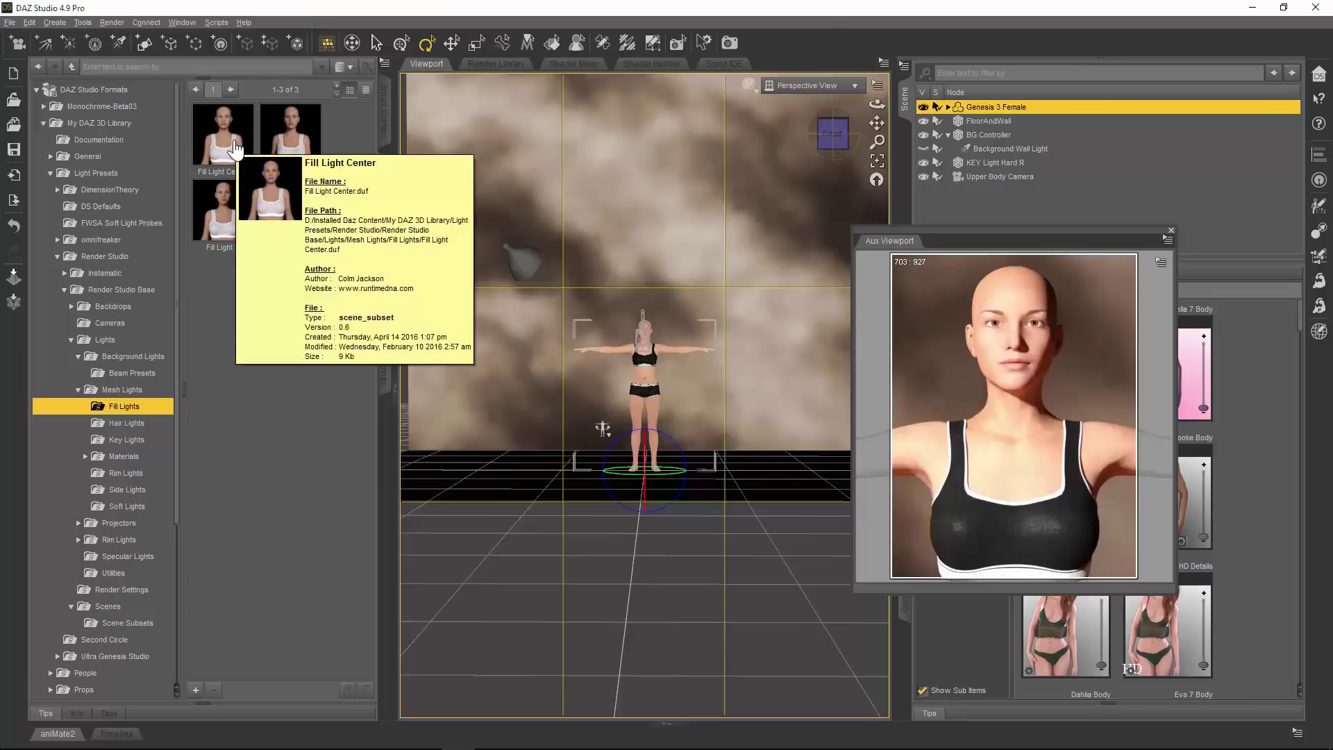
pyautogui.click(235, 149)
pyautogui.doubleClick(234, 142)
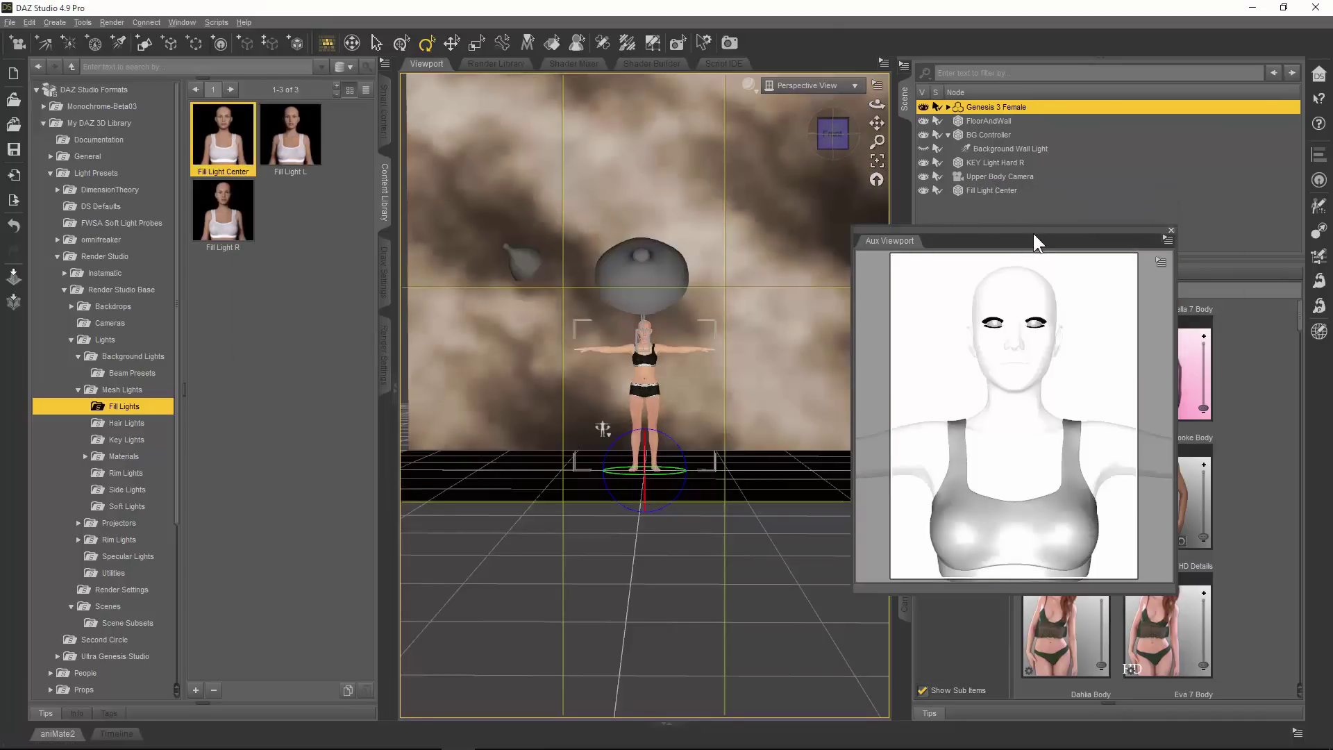
pyautogui.moveTo(1035, 230); pyautogui.dragTo(366, 302)
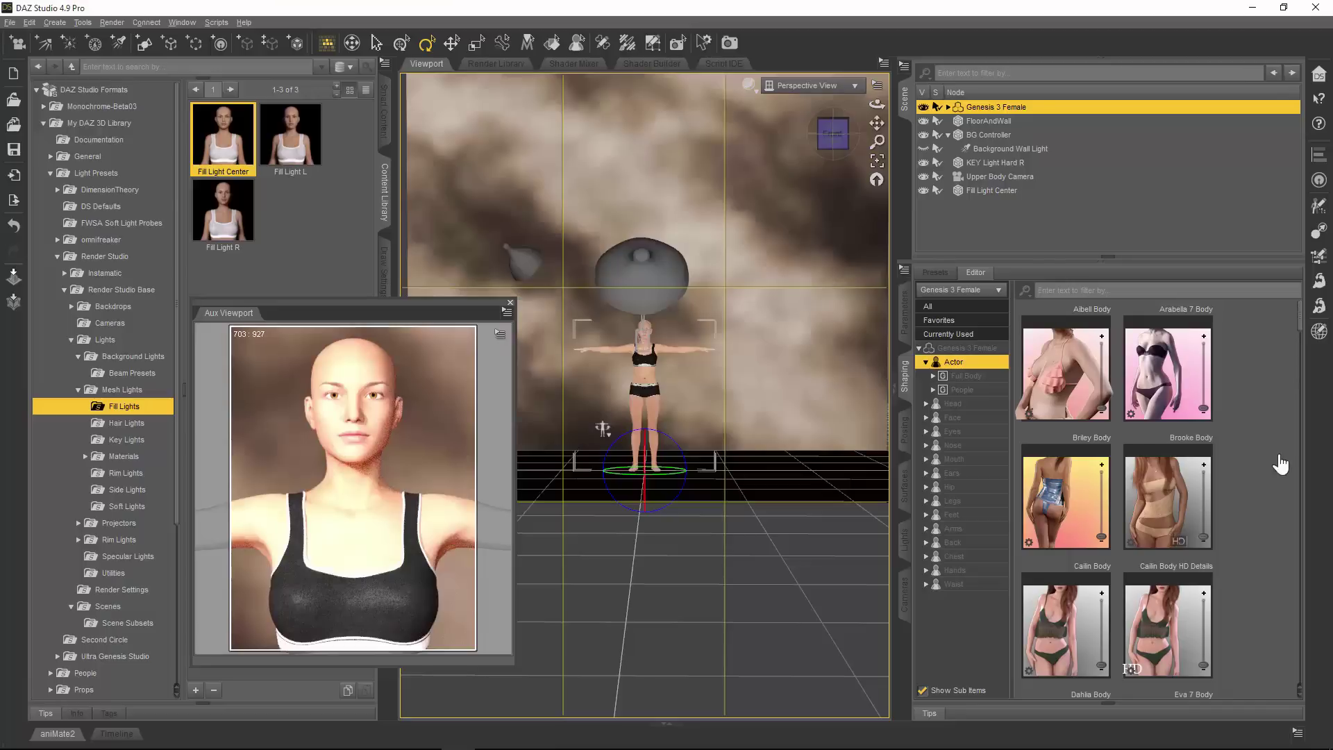
# Select the Fill Light Center in the scene and show the Emission settings of its Emitter surface.
pyautogui.moveTo(446, 437)
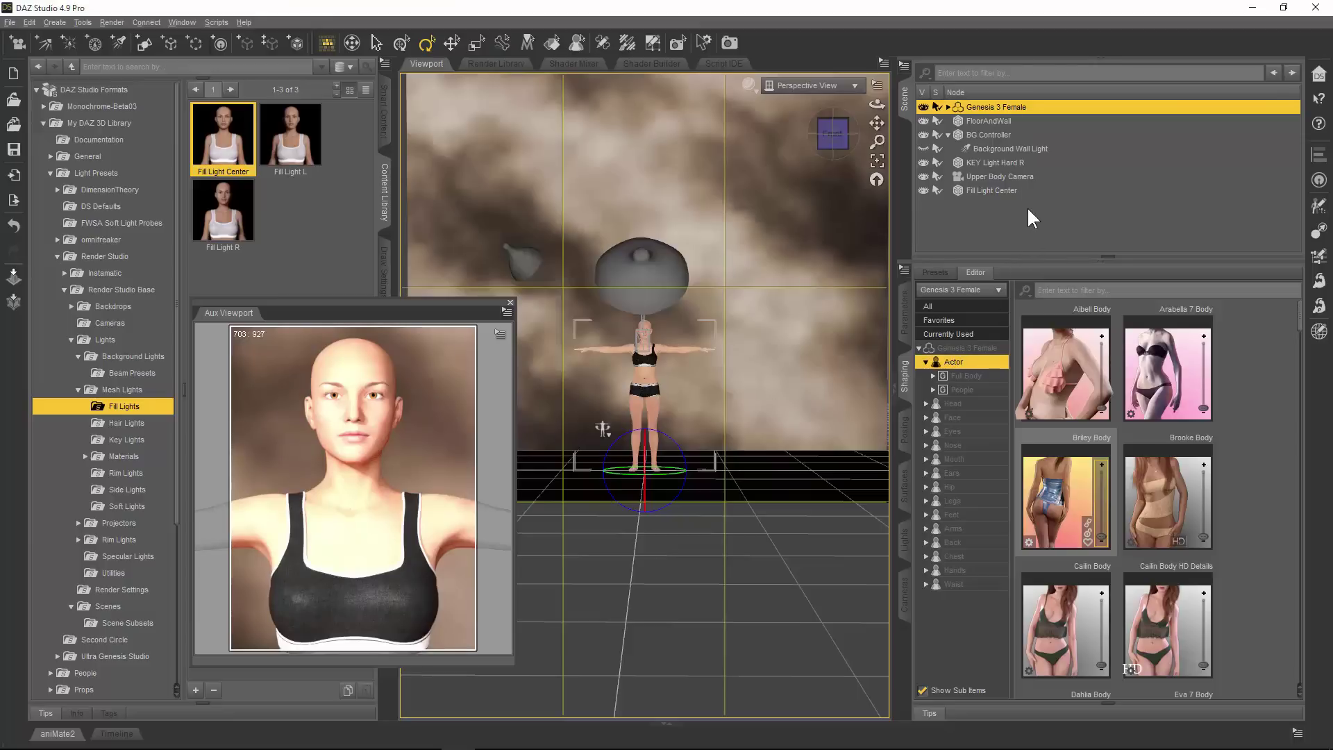
pyautogui.click(1002, 189)
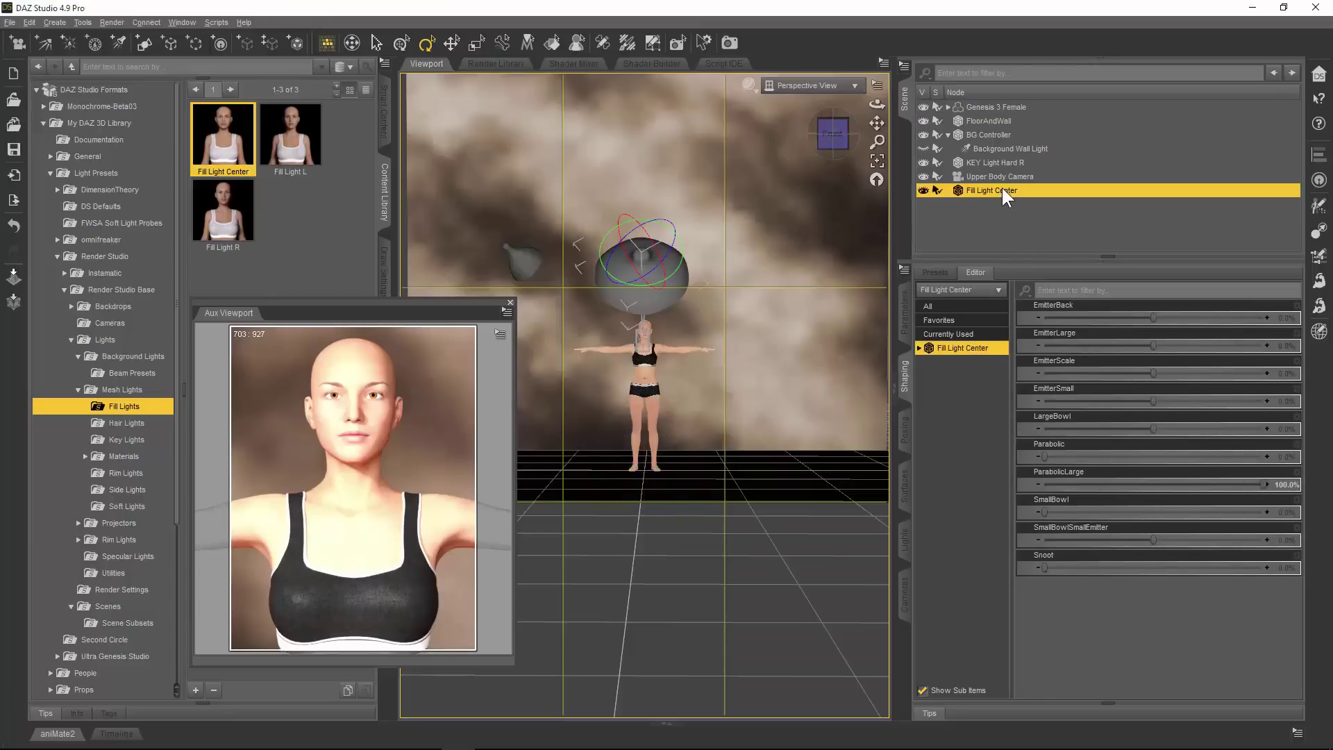
pyautogui.click(906, 492)
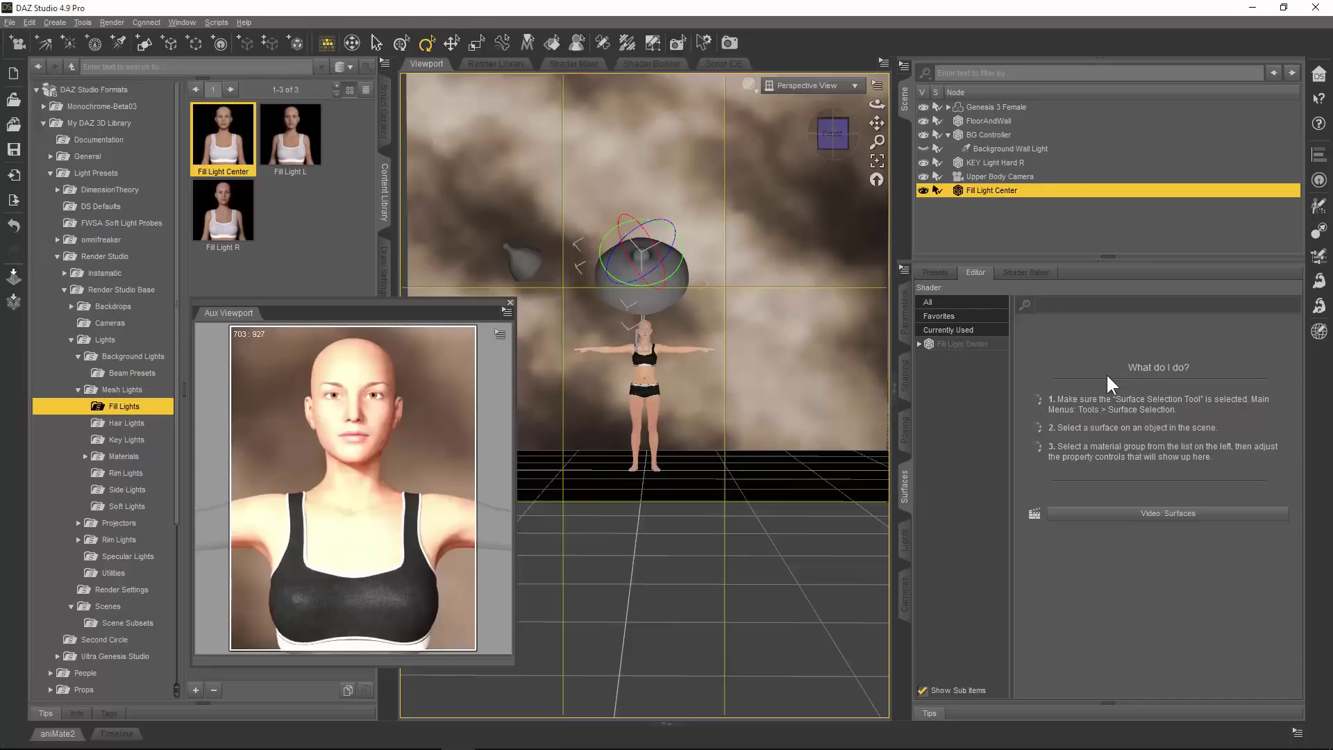
pyautogui.click(963, 345)
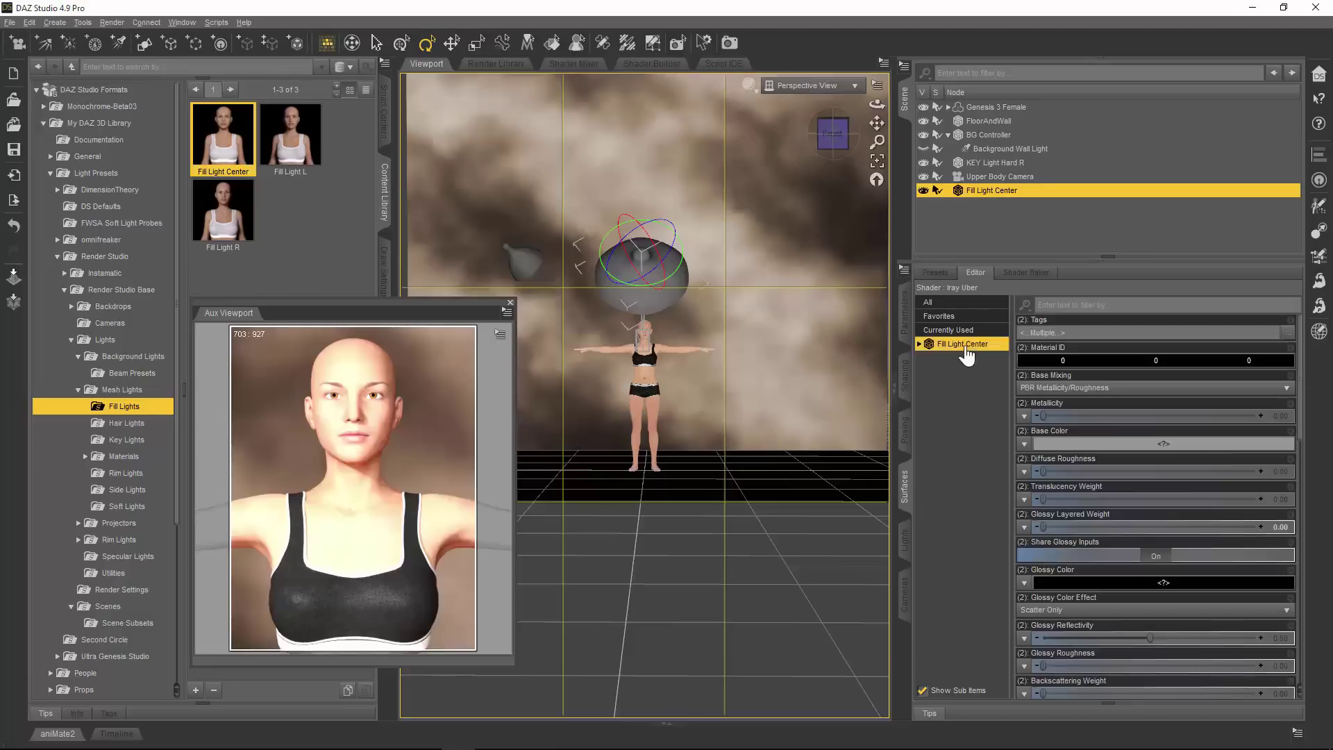
pyautogui.click(920, 346)
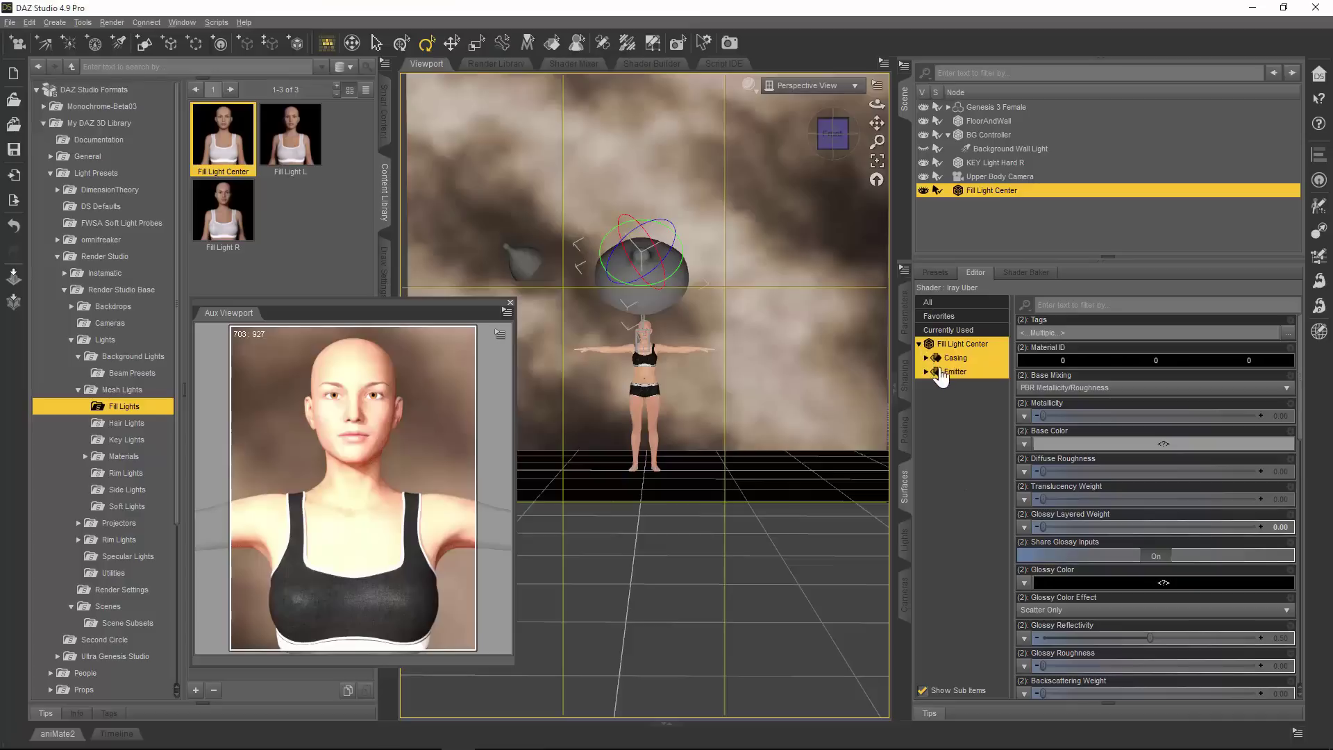
pyautogui.click(959, 375)
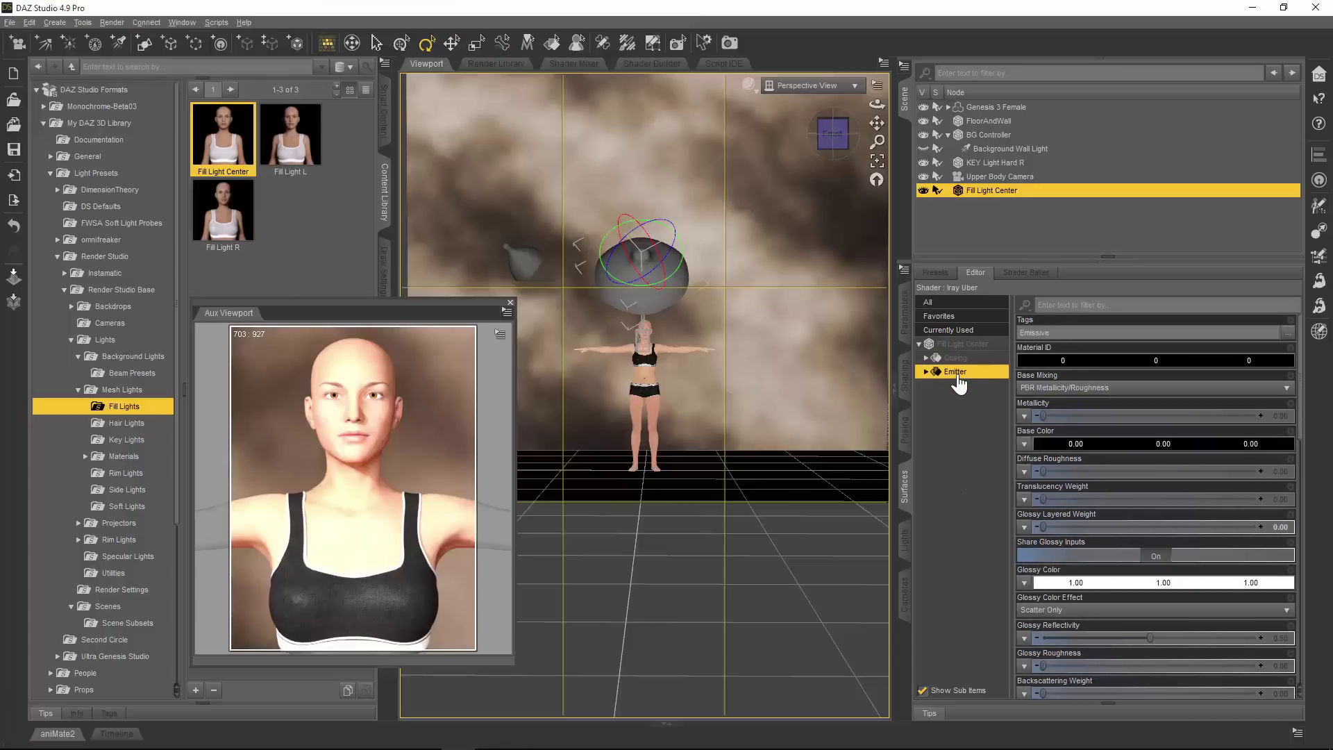
pyautogui.click(926, 372)
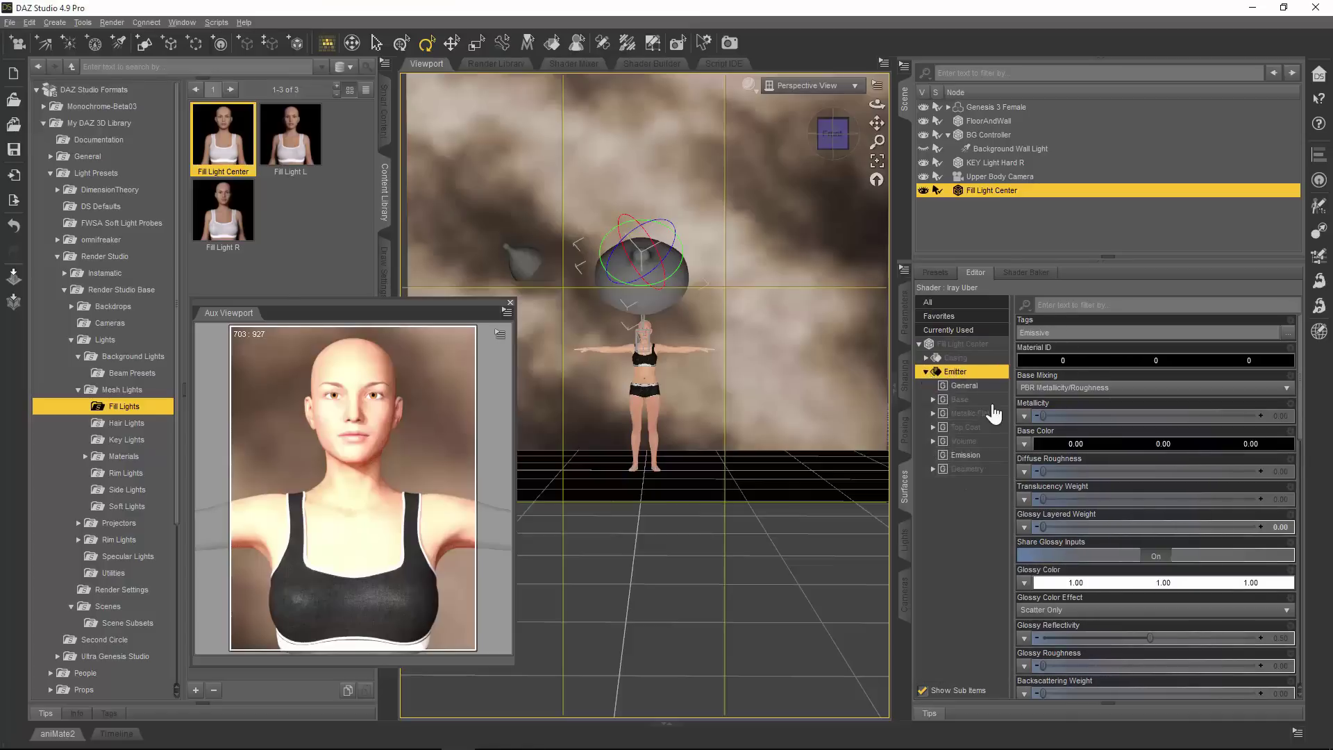
pyautogui.click(971, 456)
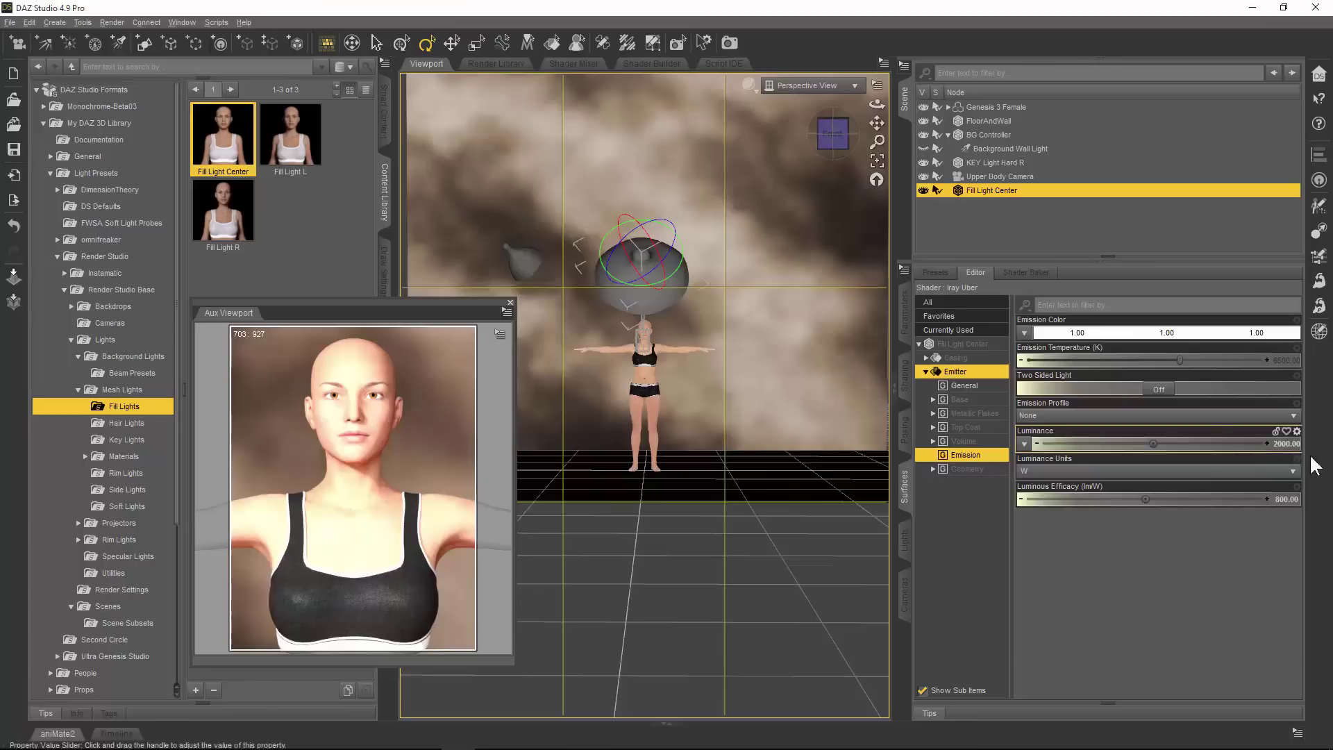
# Set the Fill Light Center emitter's Luminance to 1000 and shift the Aux Viewport toward the main viewport.
pyautogui.click(1292, 446)
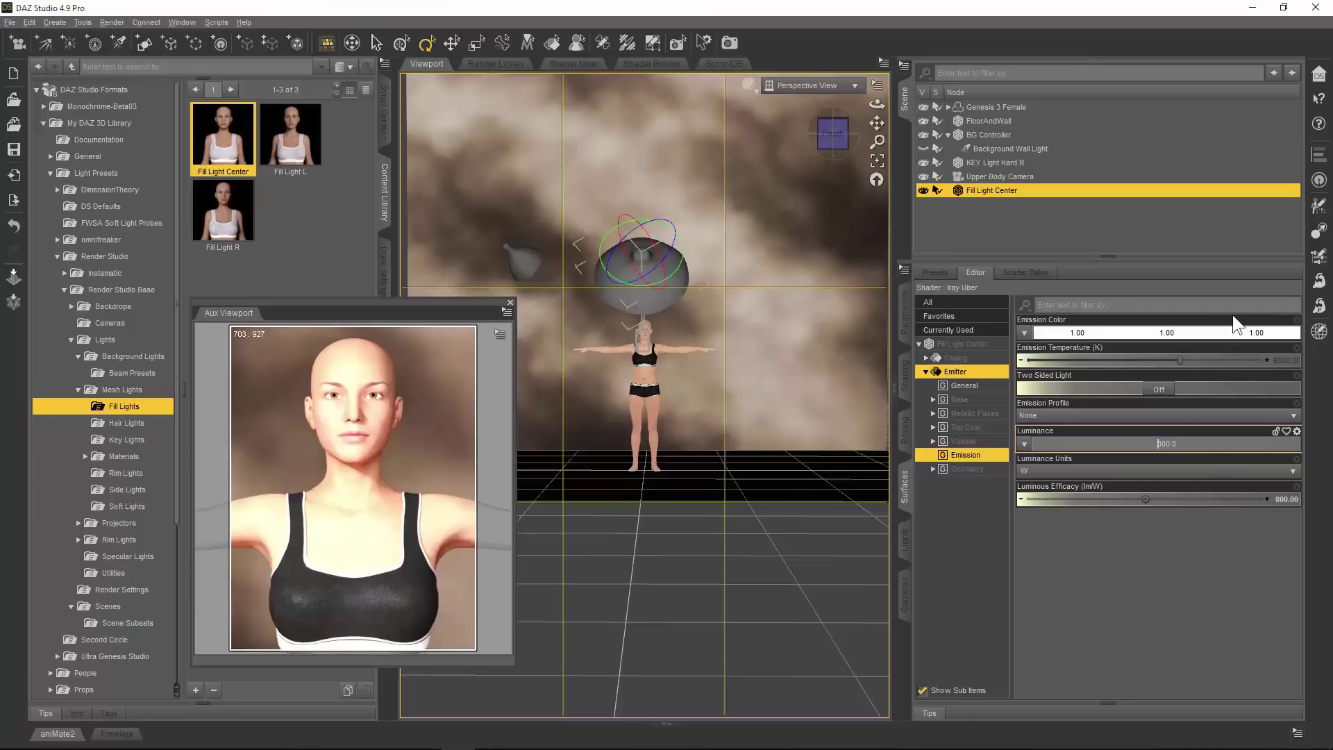
pyautogui.write('1')
pyautogui.press('Return')
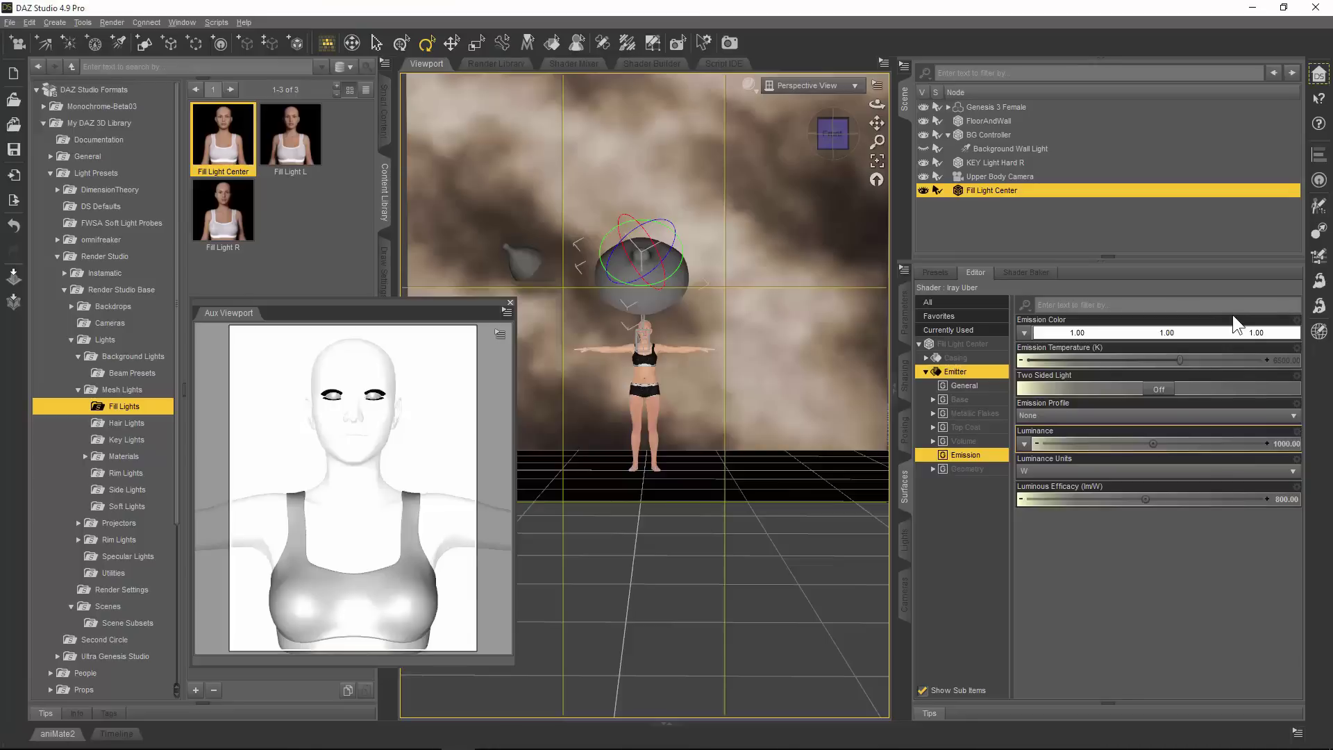
pyautogui.moveTo(389, 300); pyautogui.dragTo(532, 202)
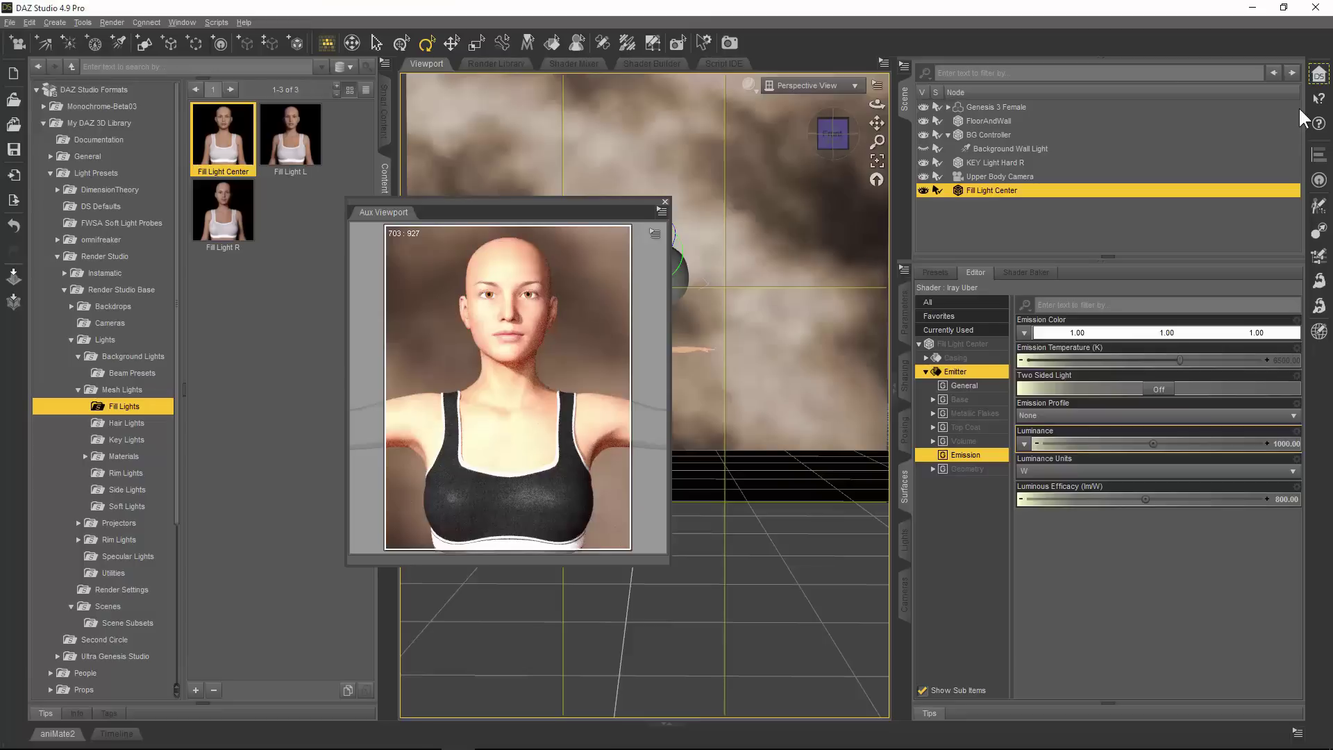
# Set the Fill Light Center emitter's Luminance to 750 and move the Aux Viewport clear of the main viewport.
pyautogui.doubleClick(1292, 444)
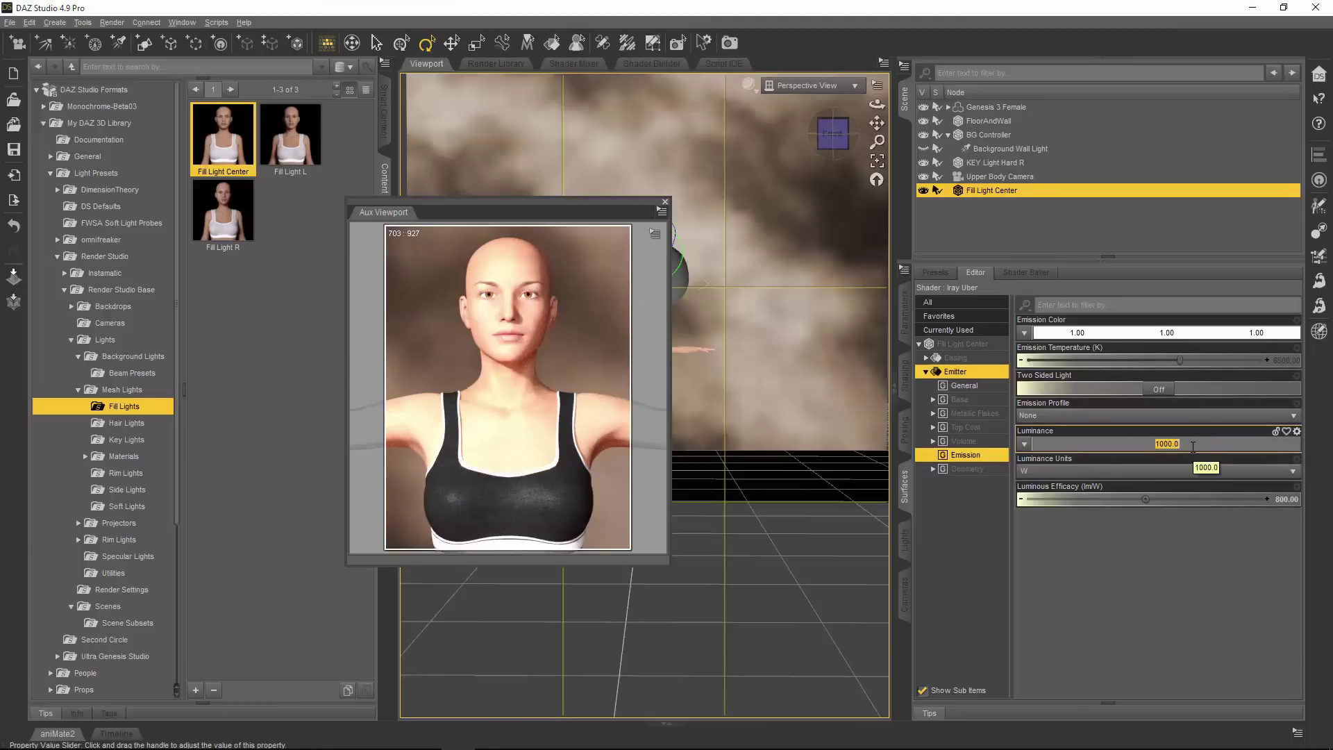
pyautogui.write('750')
pyautogui.press('Return')
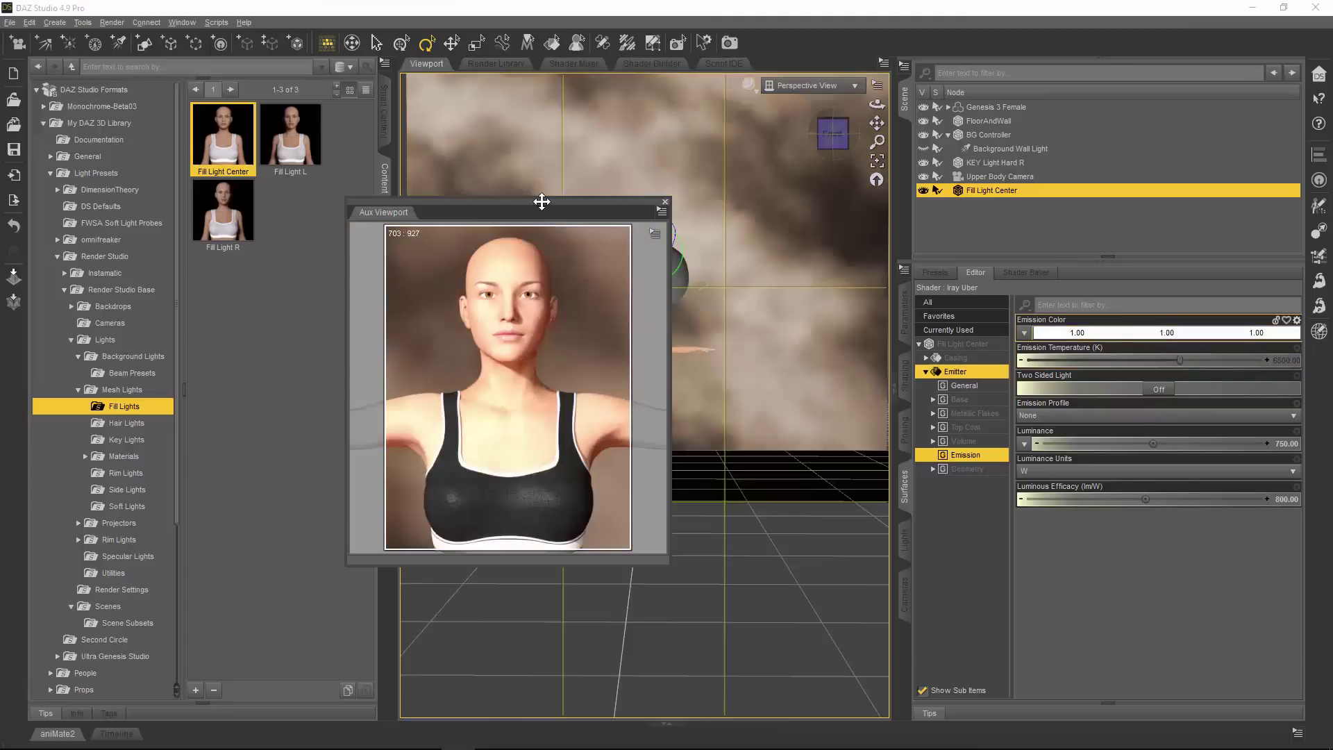
pyautogui.moveTo(540, 212); pyautogui.dragTo(1047, 348)
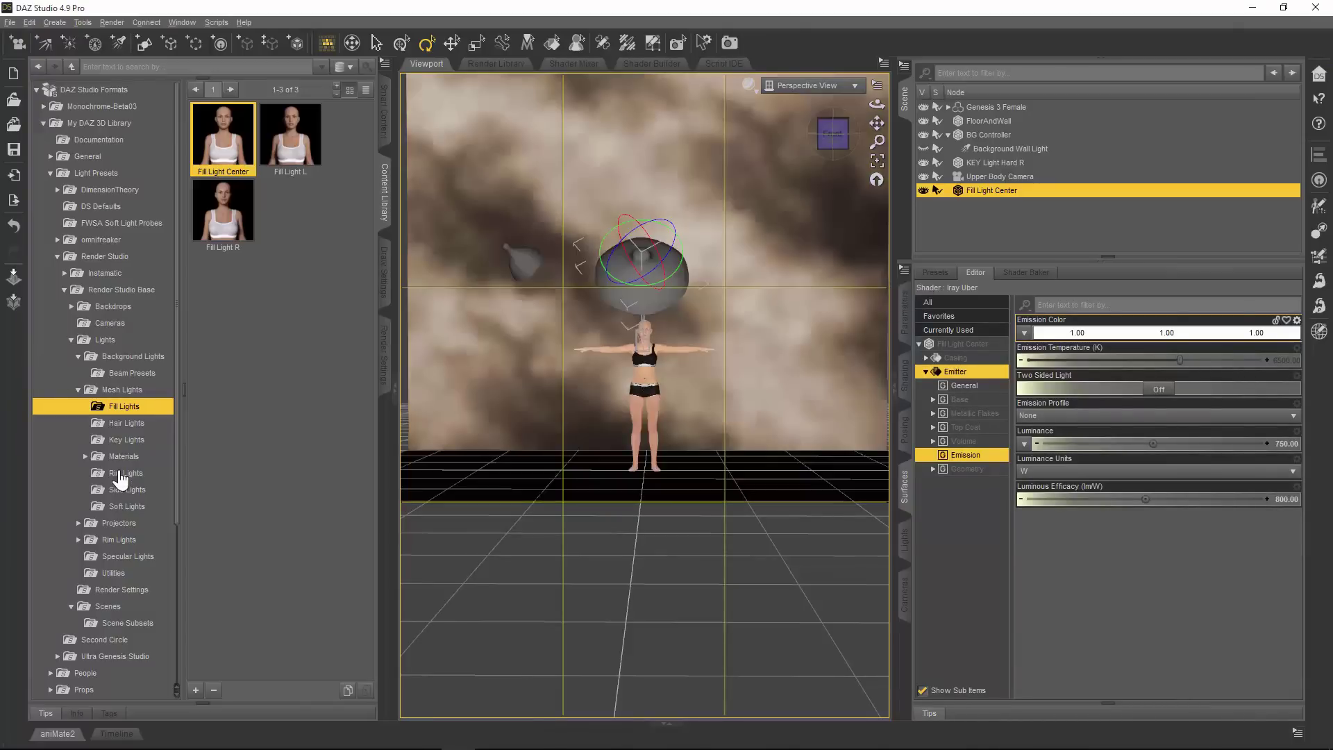
# Browse the rim light folders and their Iray materials, and load the Rim Light L preset from Lights > Rim Lights into the scene.
pyautogui.click(119, 475)
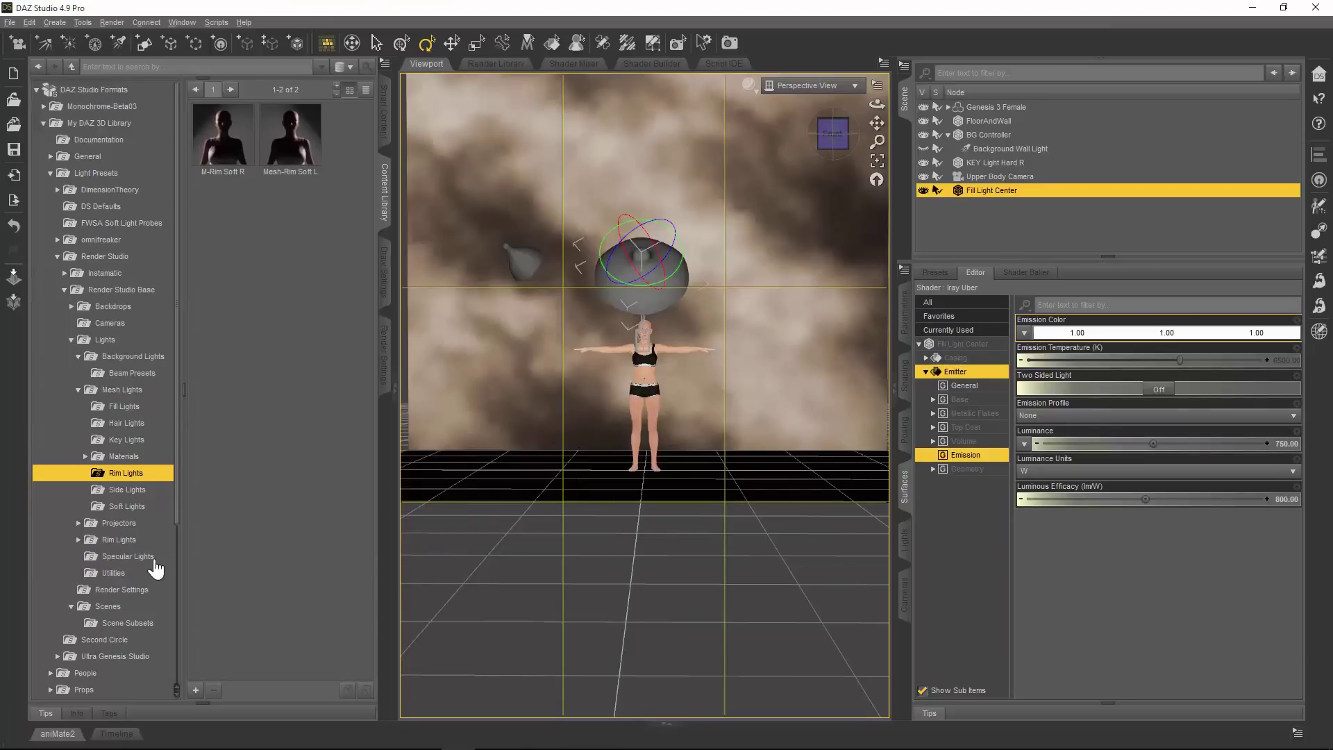
pyautogui.click(127, 541)
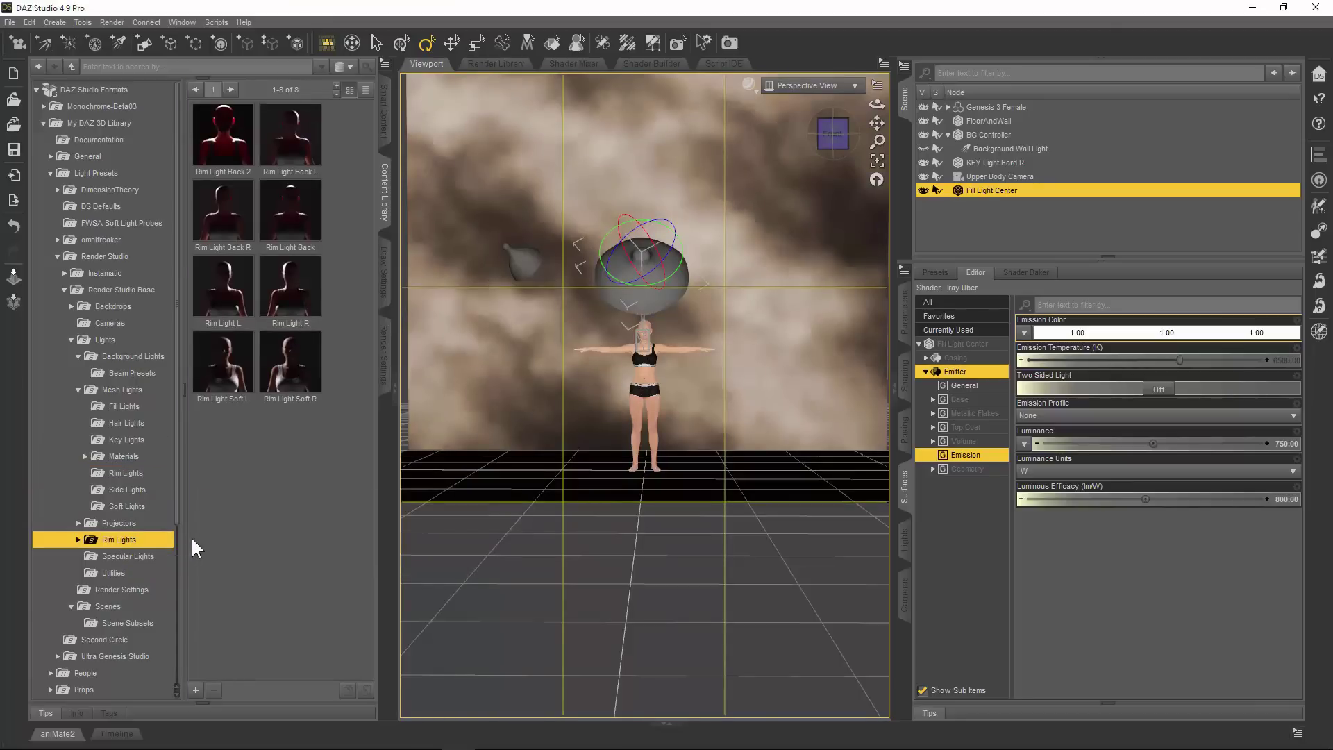
pyautogui.click(78, 541)
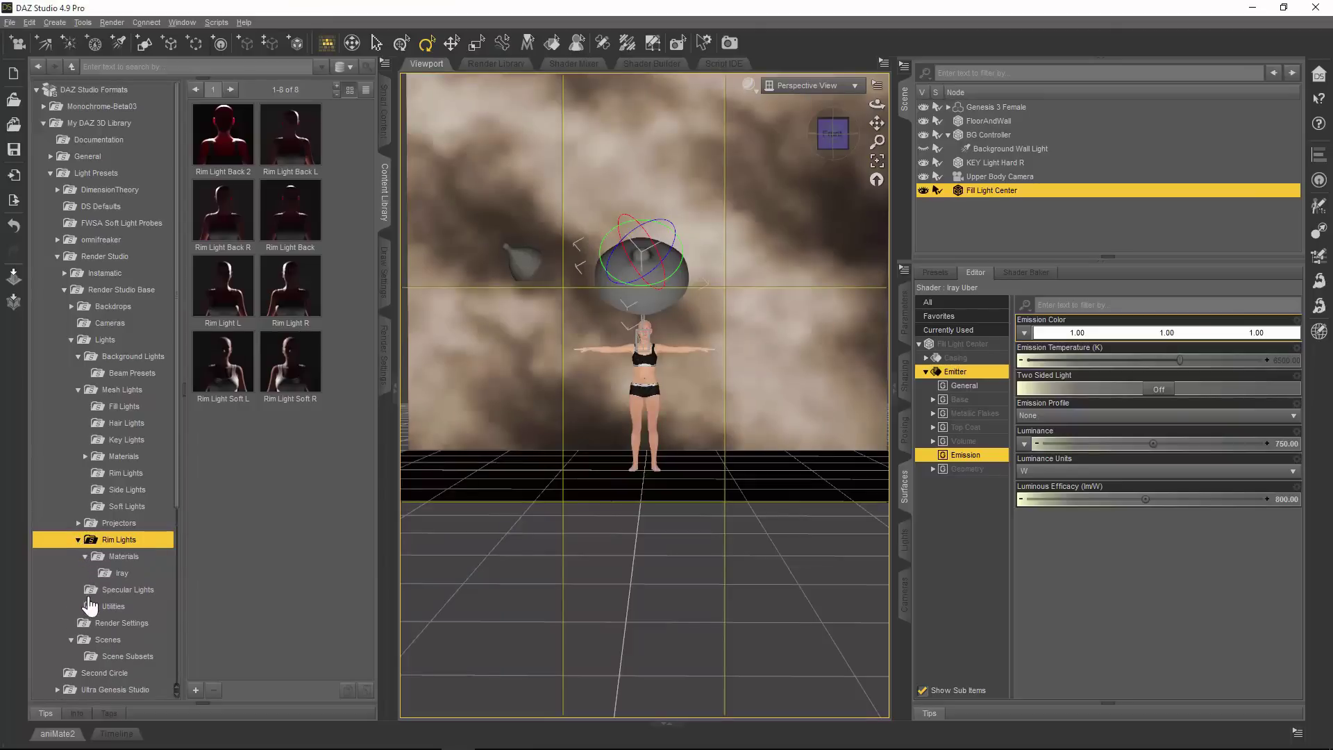
pyautogui.click(113, 572)
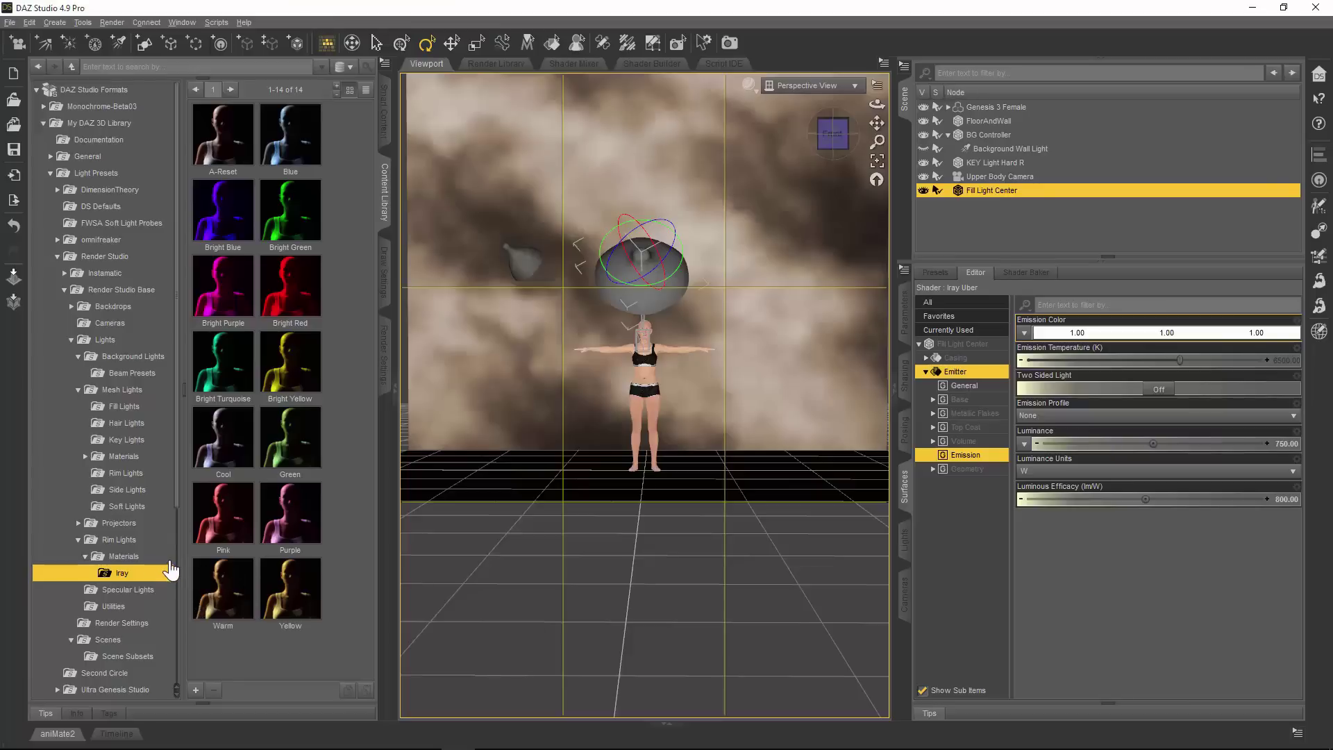
pyautogui.click(122, 540)
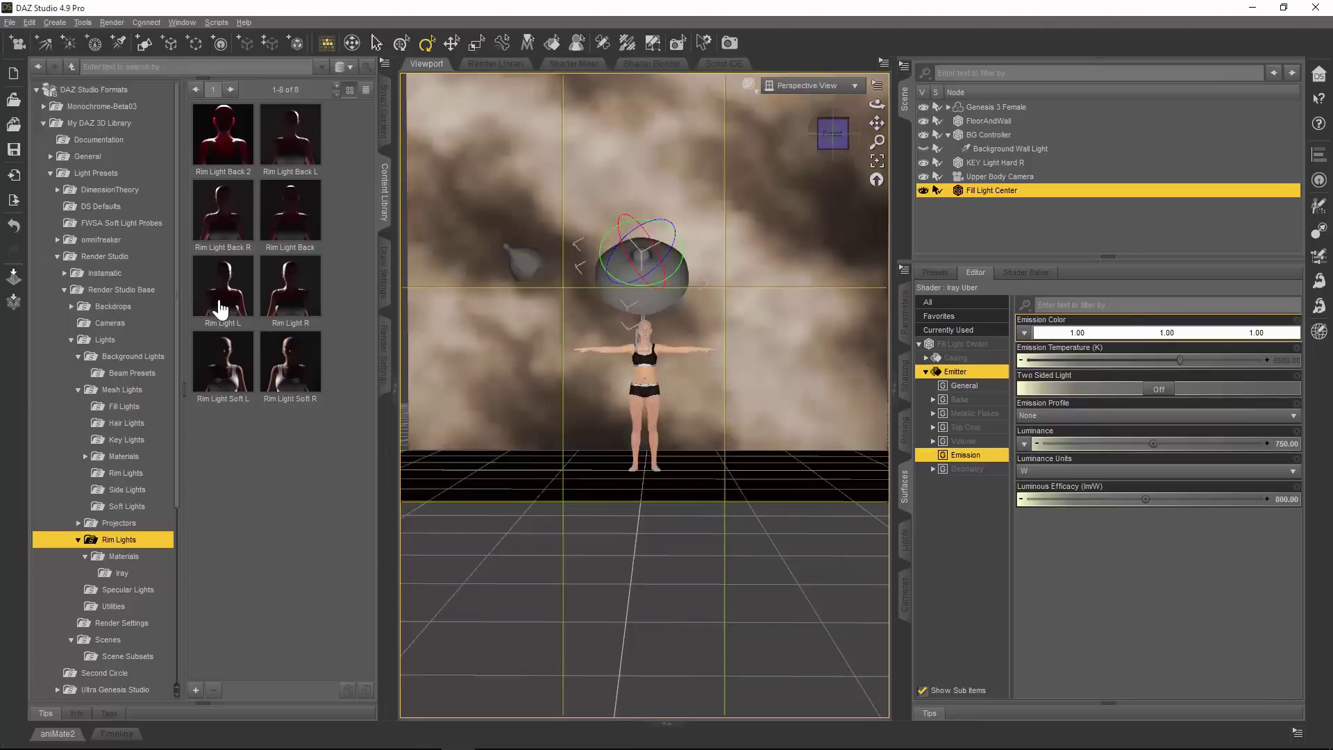
pyautogui.moveTo(221, 308)
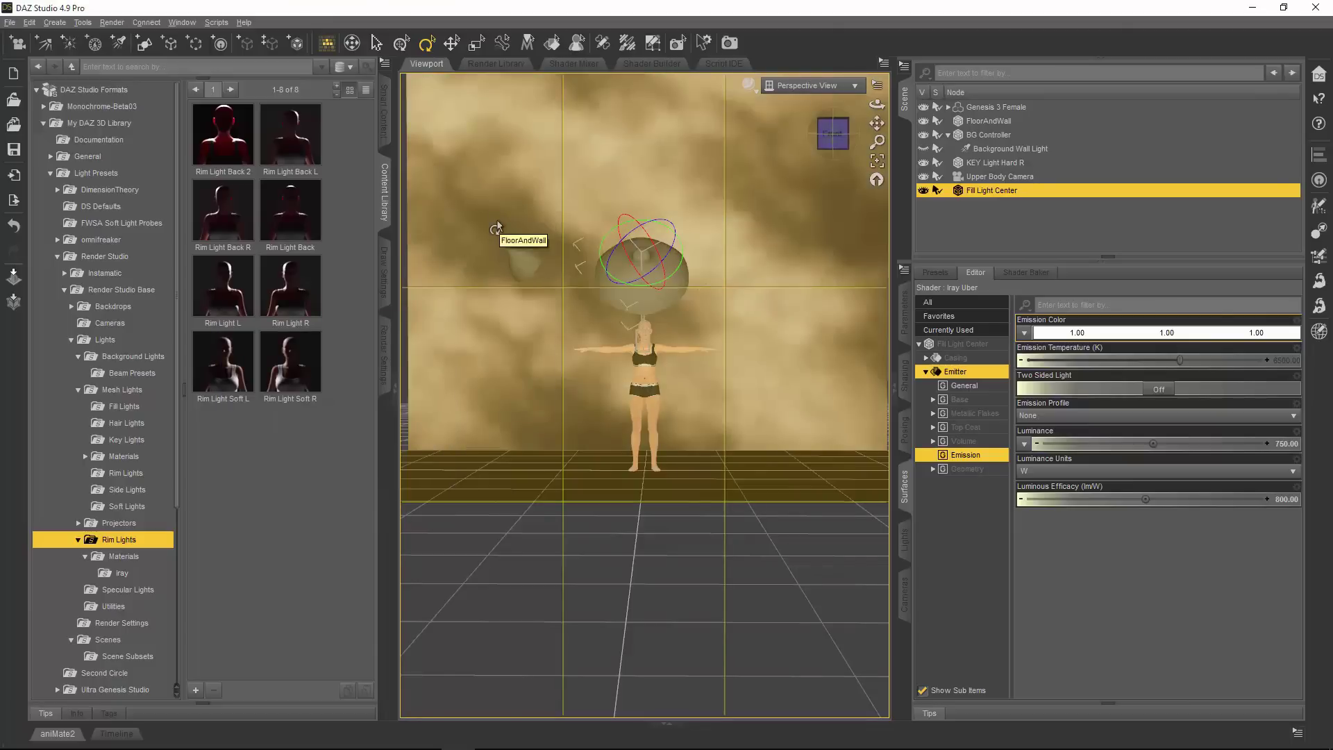
pyautogui.click(224, 294)
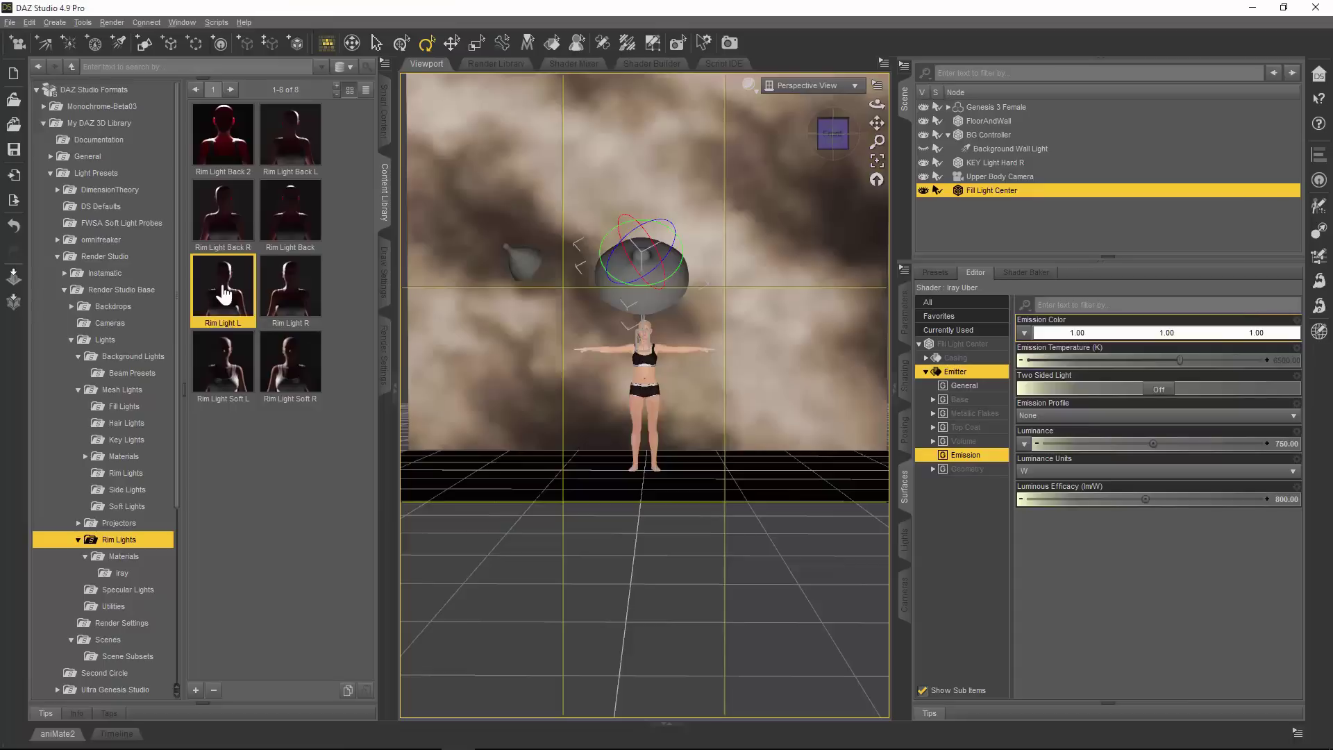
pyautogui.doubleClick(224, 295)
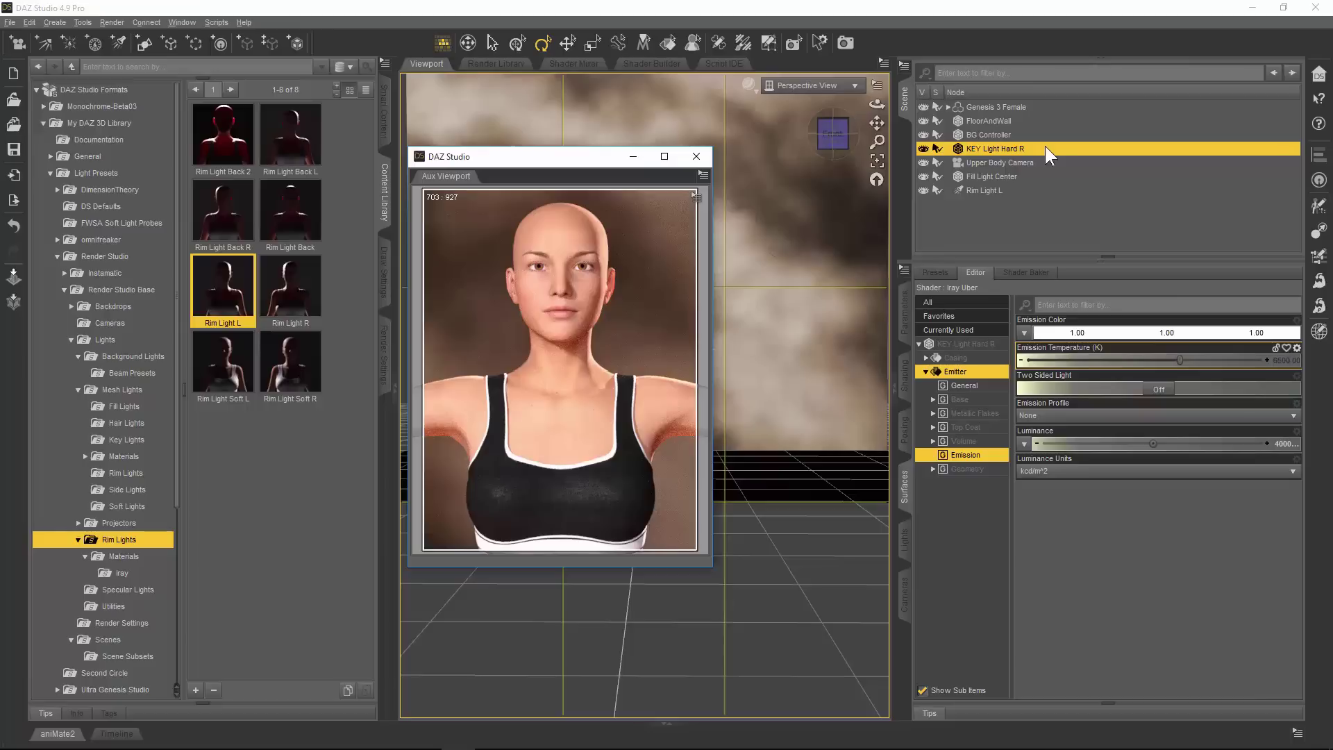
# Select Rim Light L in the scene, show its light settings and open the Rim Lights Iray material presets.
pyautogui.click(1015, 190)
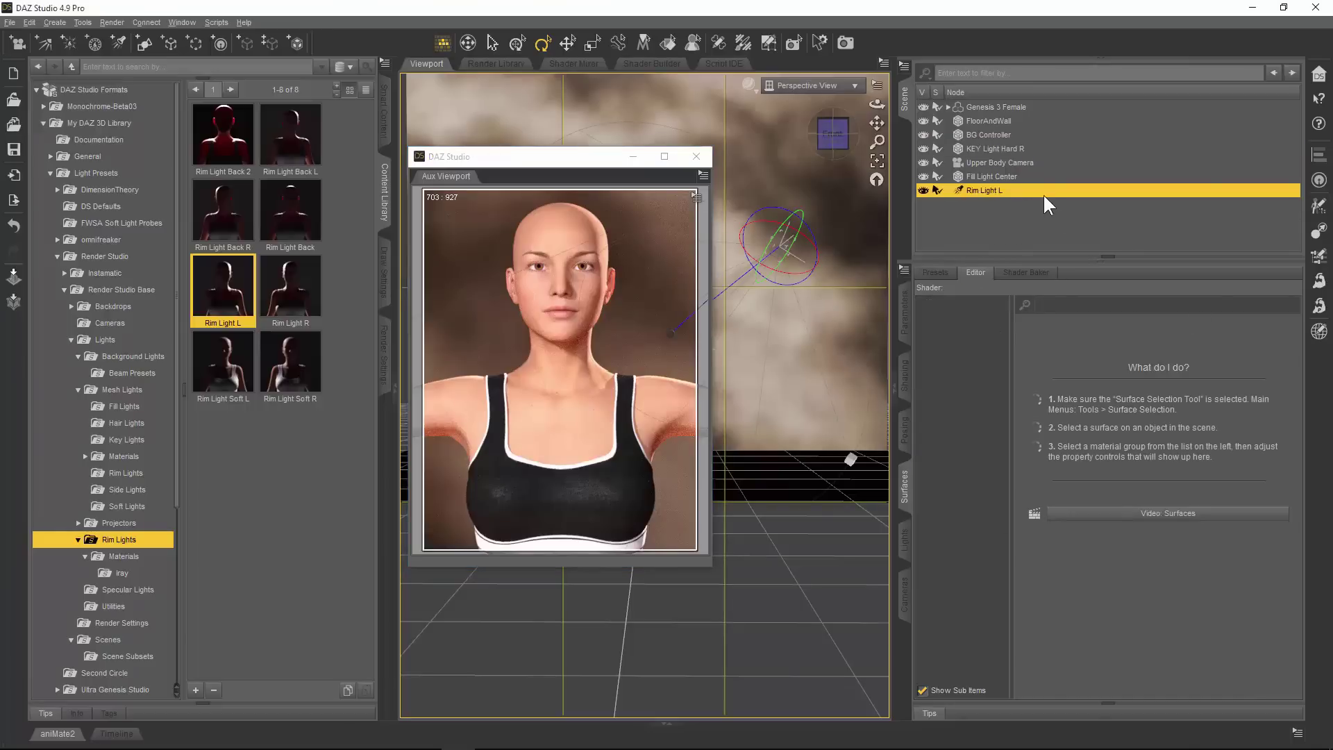
pyautogui.click(906, 544)
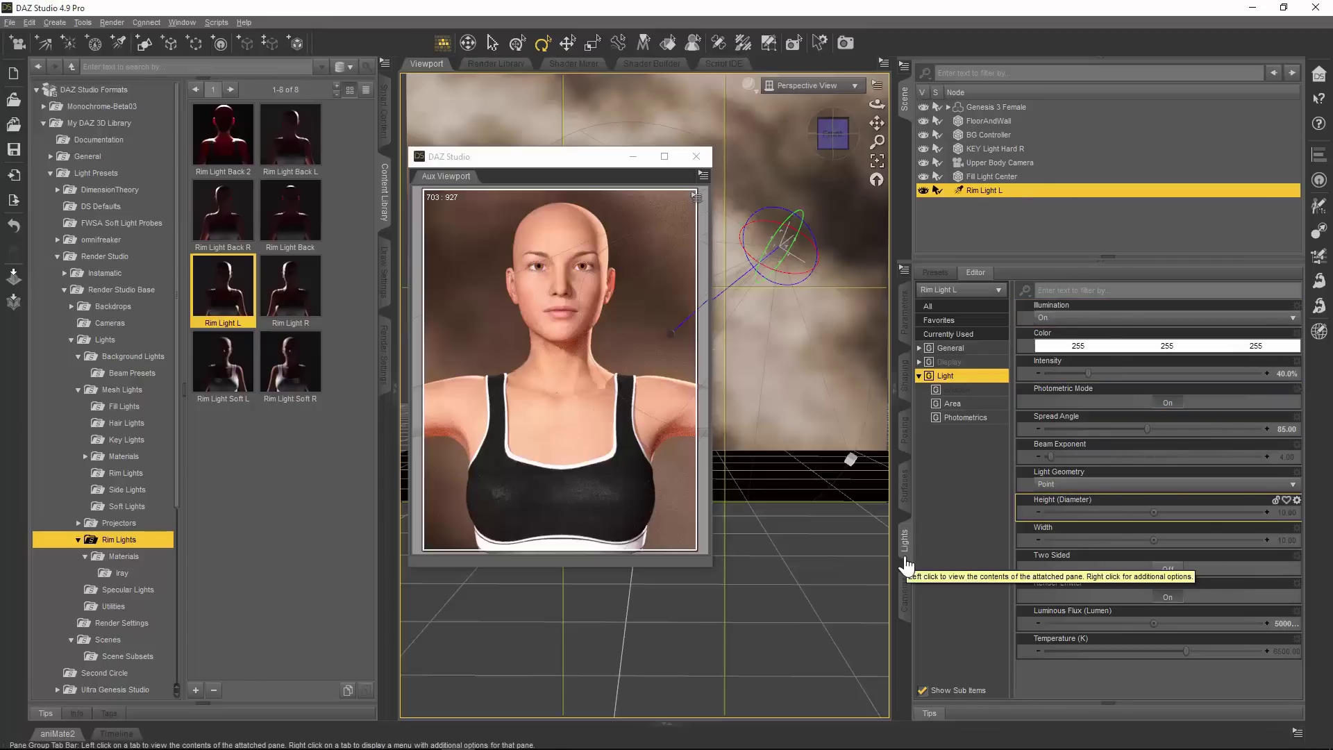
pyautogui.click(119, 558)
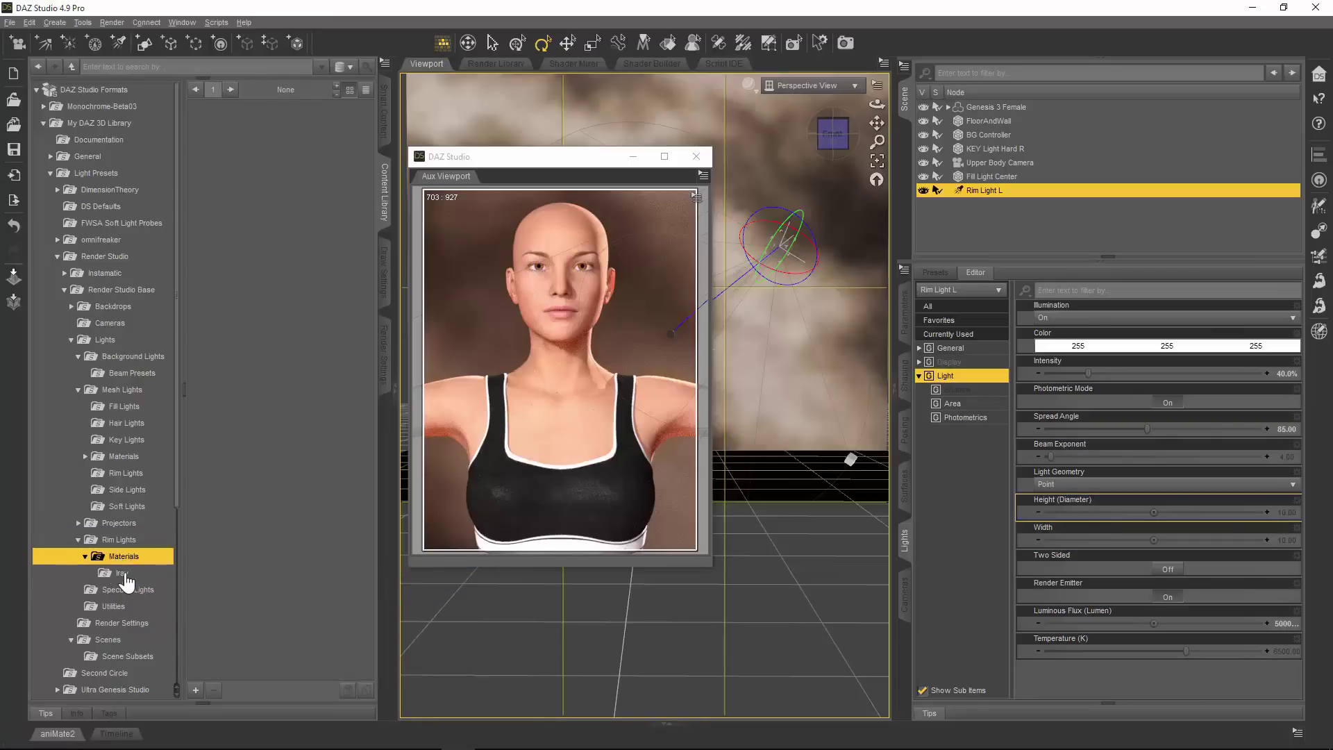
pyautogui.click(125, 576)
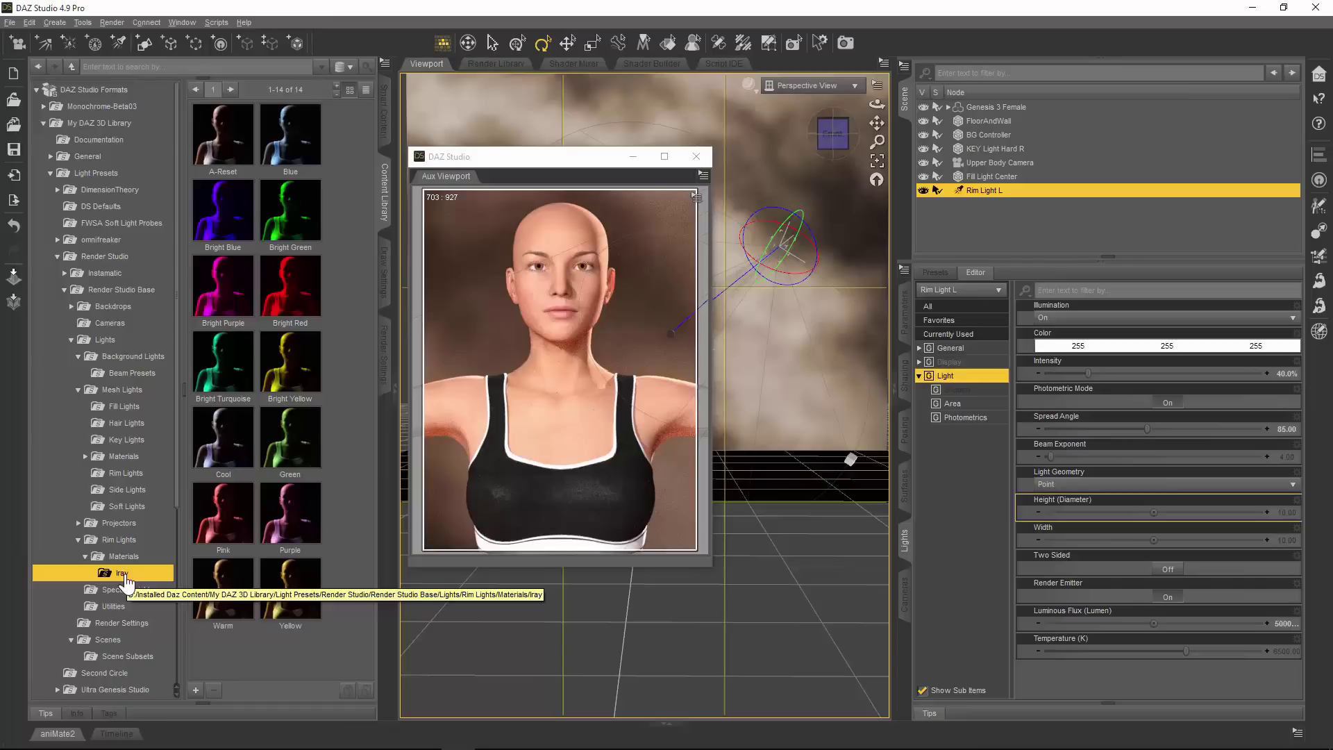
# Try the Bright Purple and Purple presets on Rim Light L, and settle on the Blue preset.
pyautogui.moveTo(302, 272)
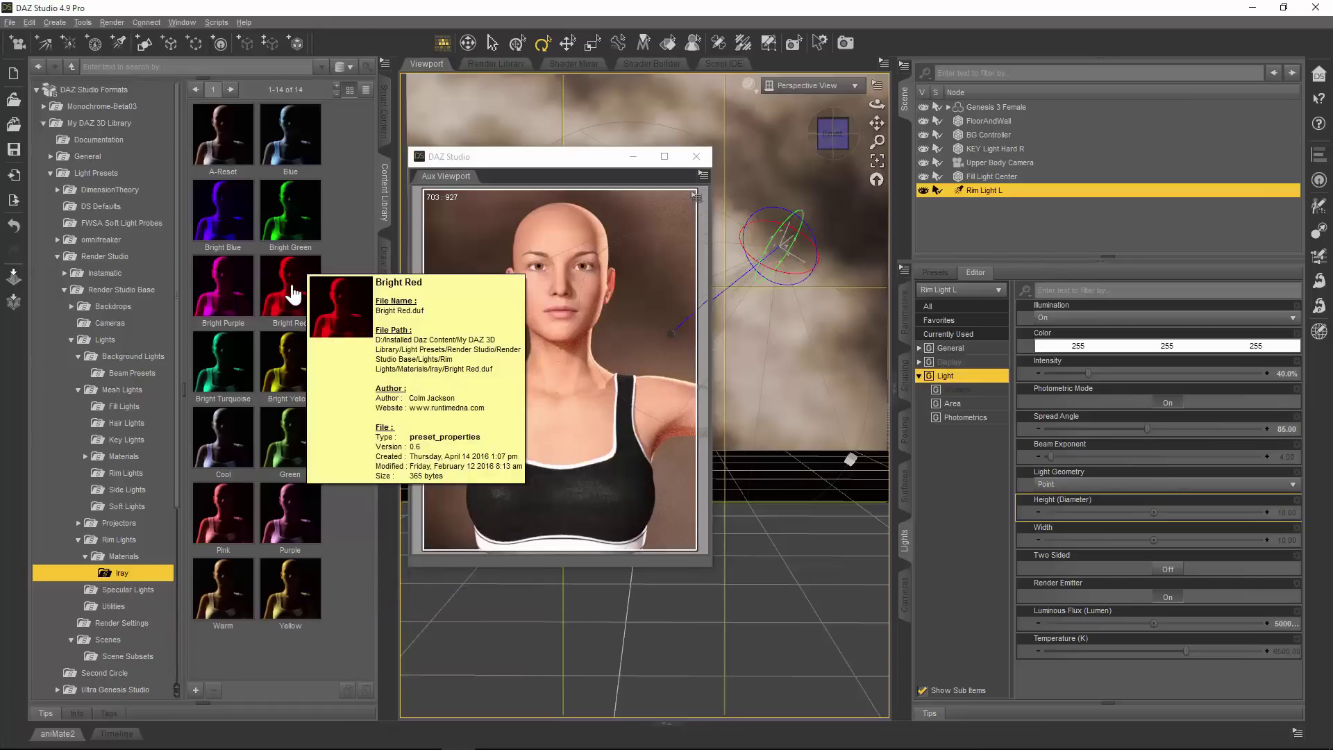
pyautogui.doubleClick(219, 299)
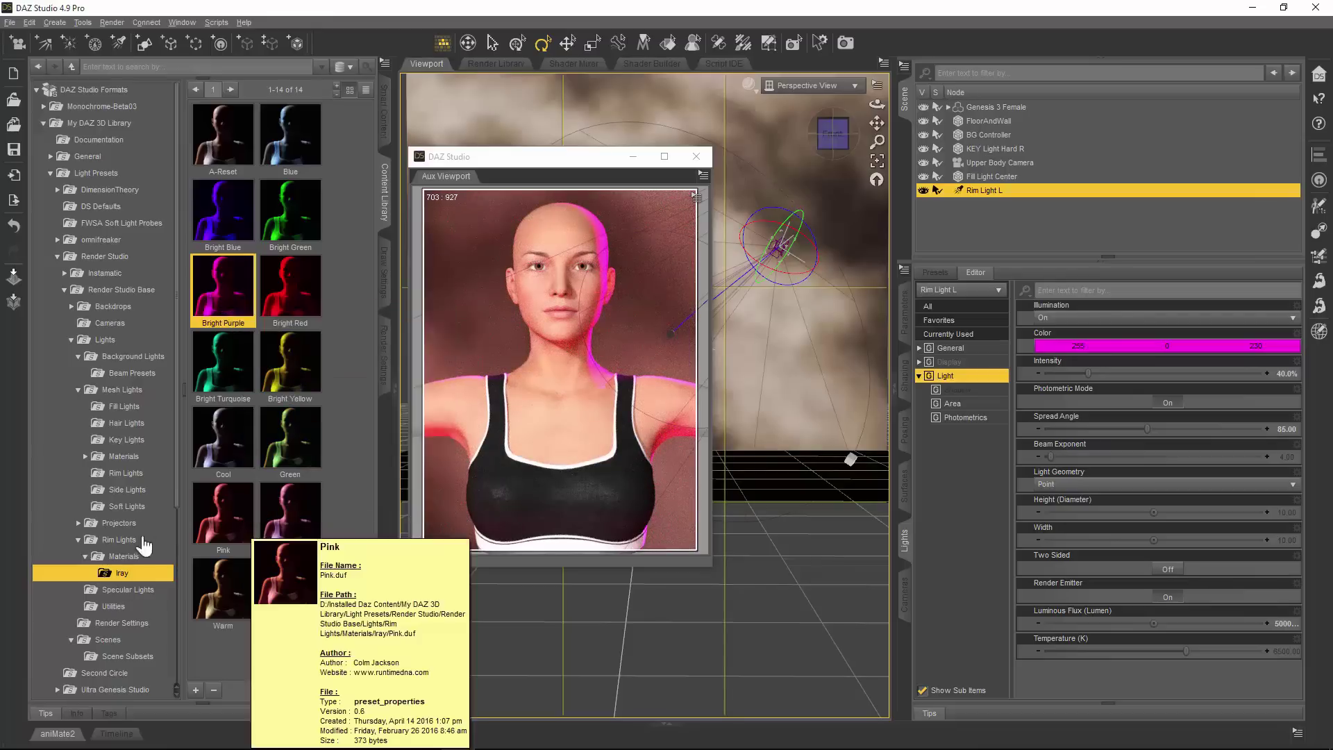
pyautogui.click(299, 531)
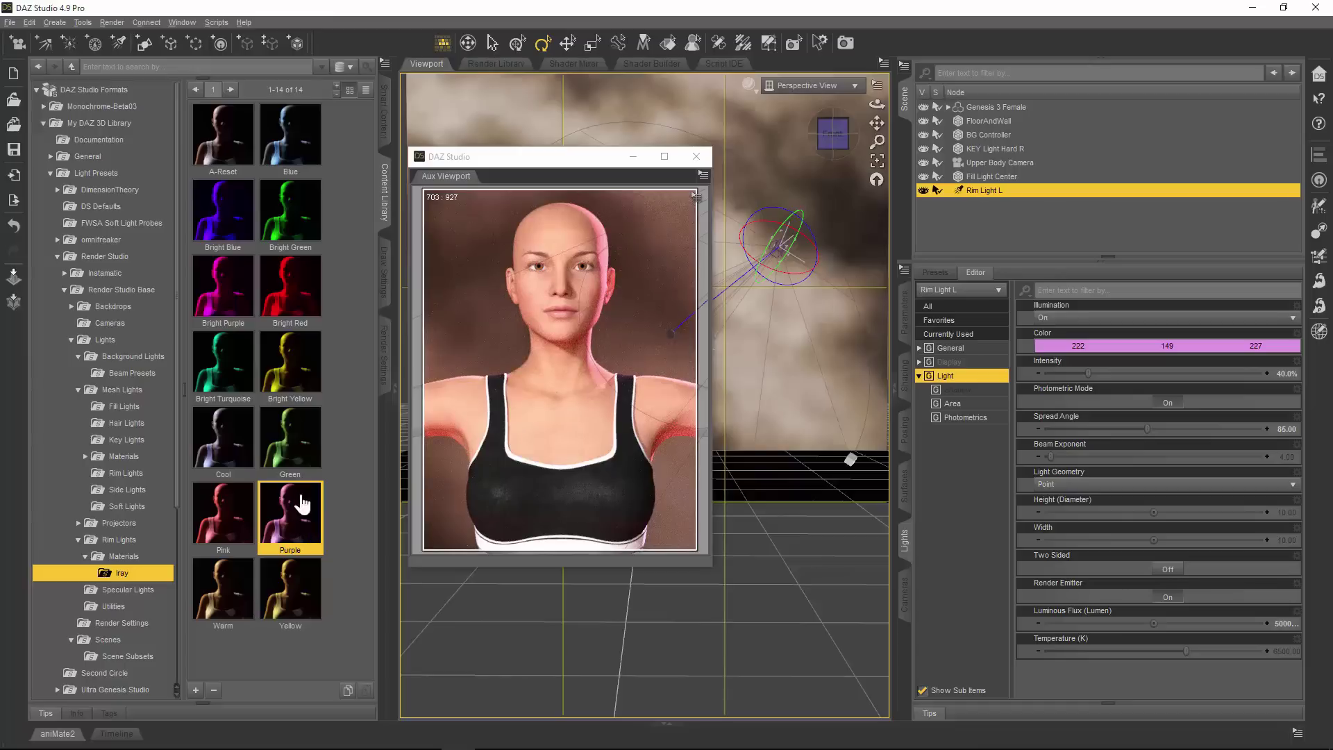
pyautogui.doubleClick(287, 132)
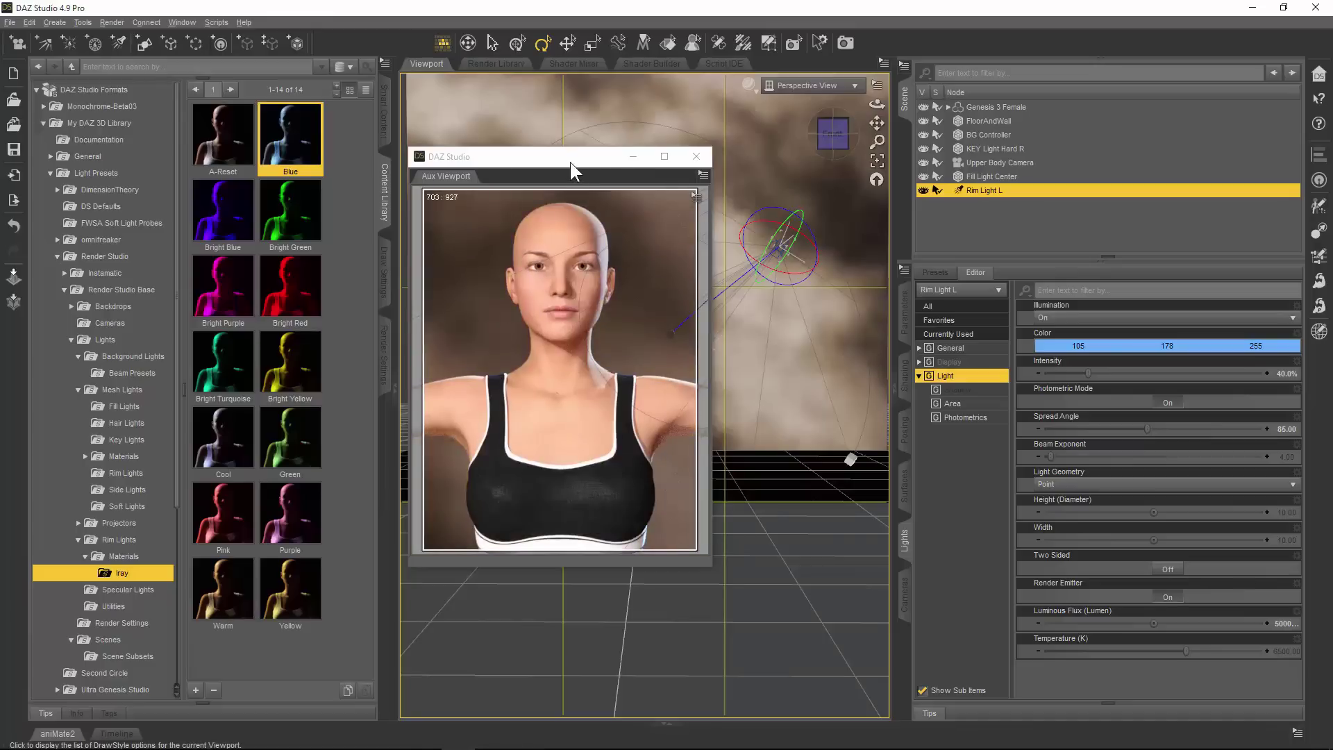
pyautogui.moveTo(569, 161); pyautogui.dragTo(1050, 284)
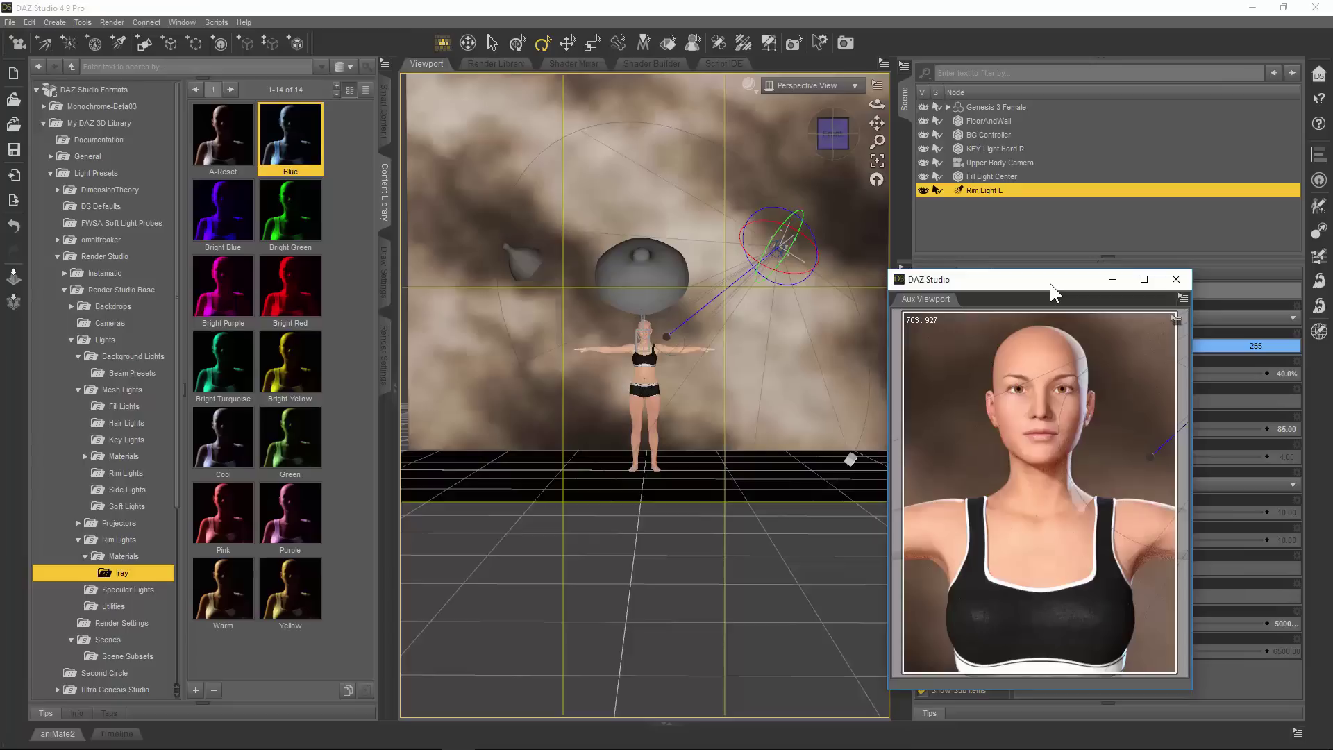
pyautogui.moveTo(1049, 283); pyautogui.dragTo(1061, 272)
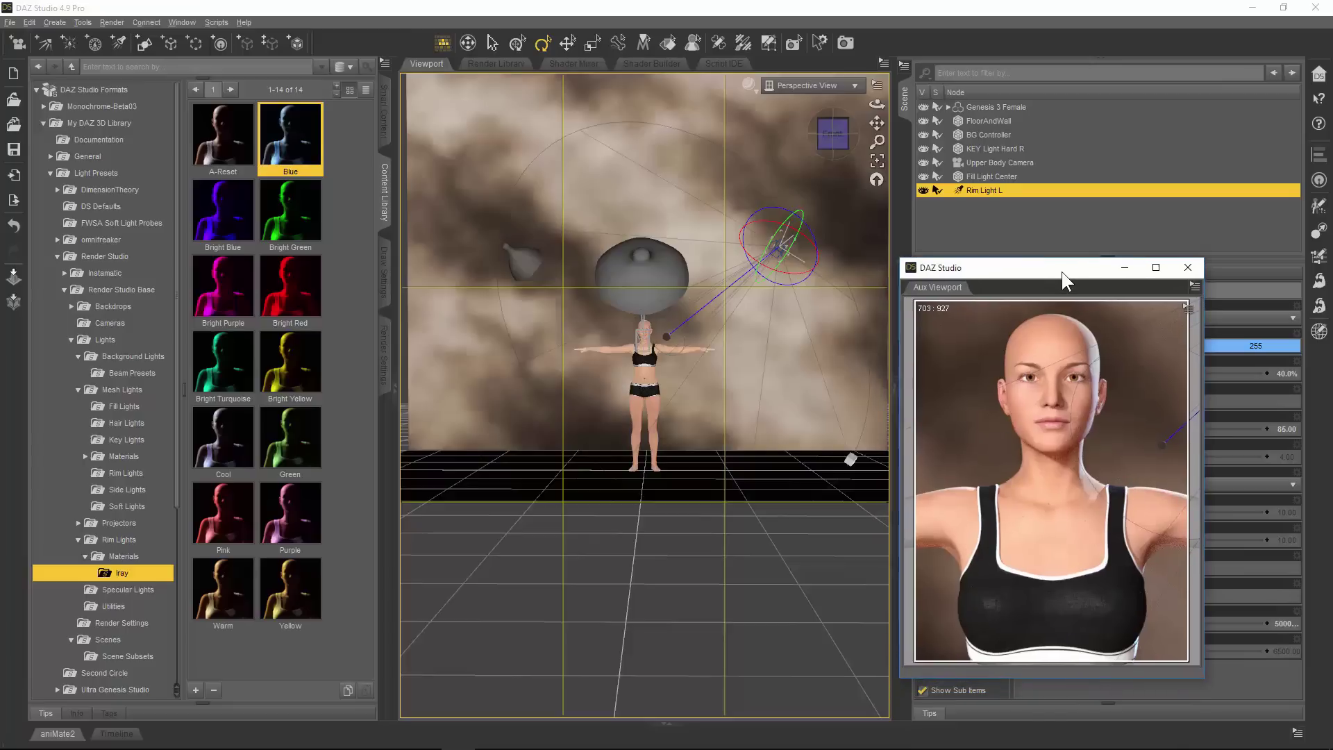
# Open the Utilities light presets and select the Fill Light Center with its Casing and Emitter surfaces shown.
pyautogui.click(115, 607)
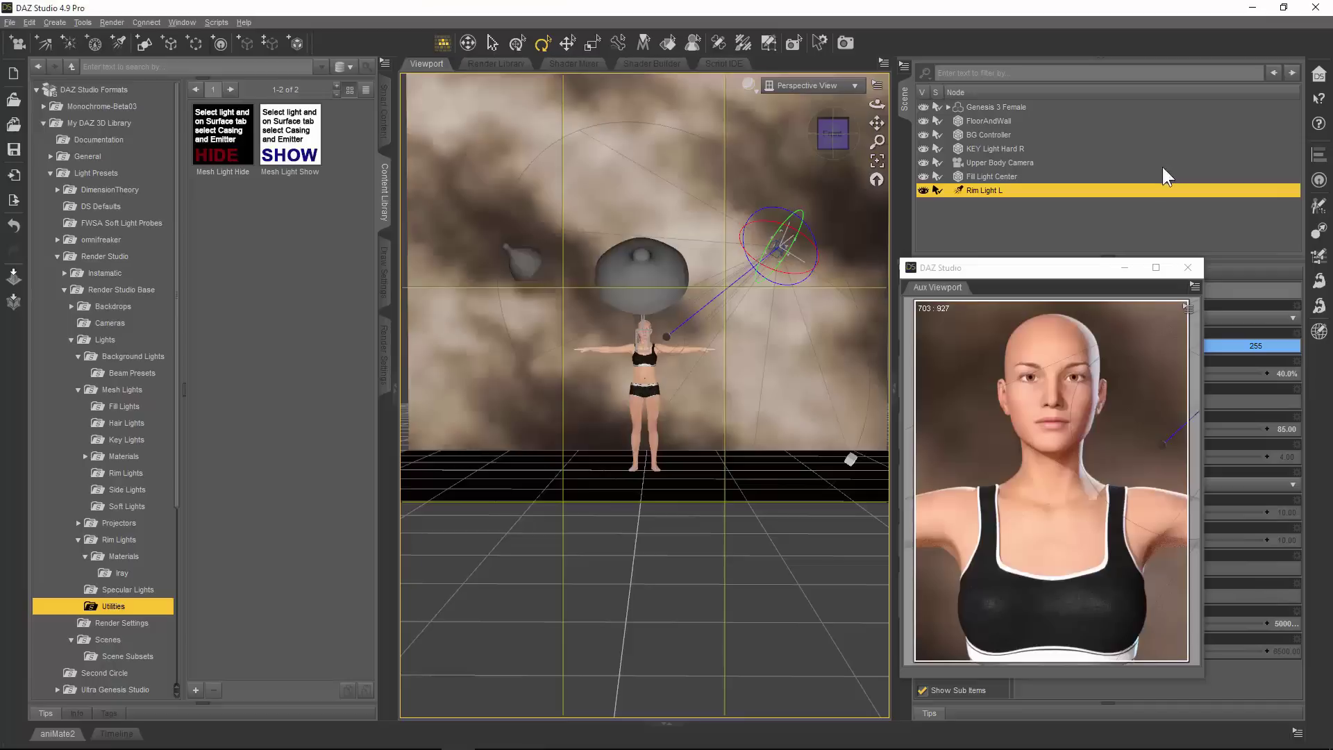
pyautogui.moveTo(877, 140); pyautogui.dragTo(877, 114)
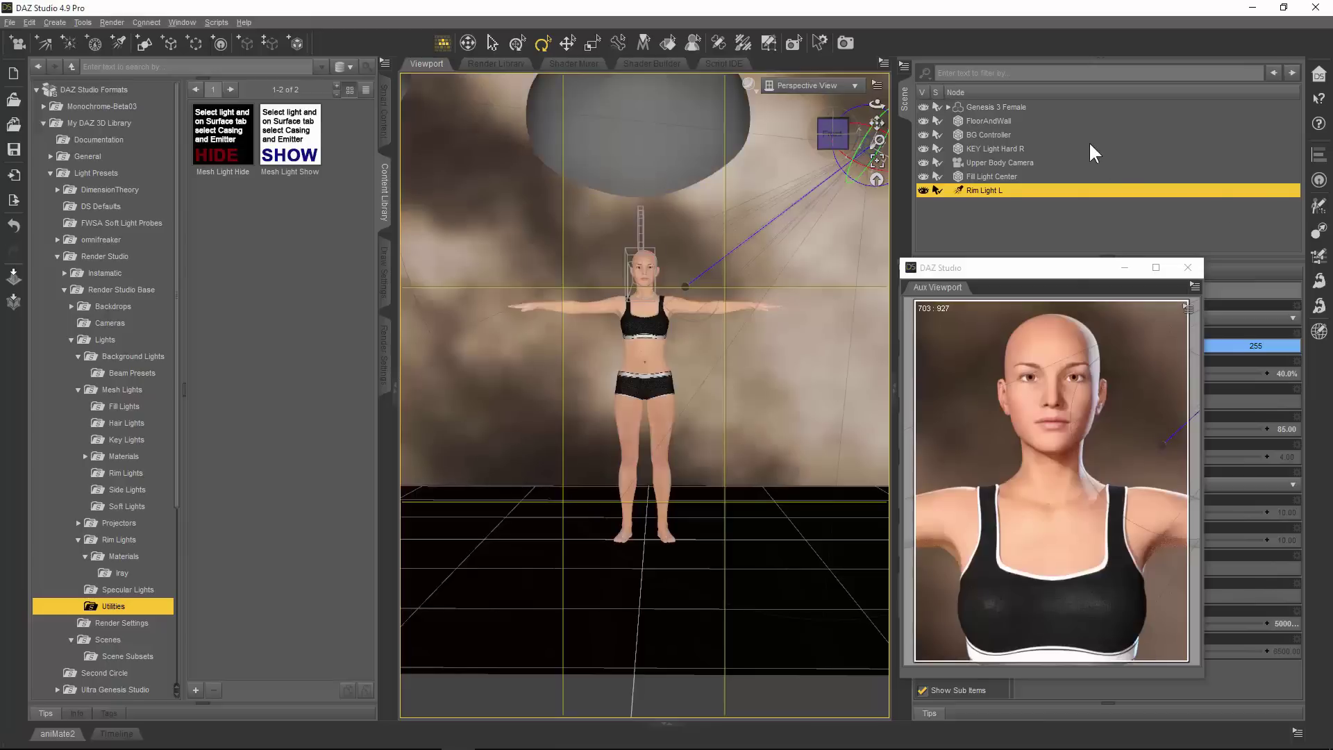
pyautogui.click(1013, 177)
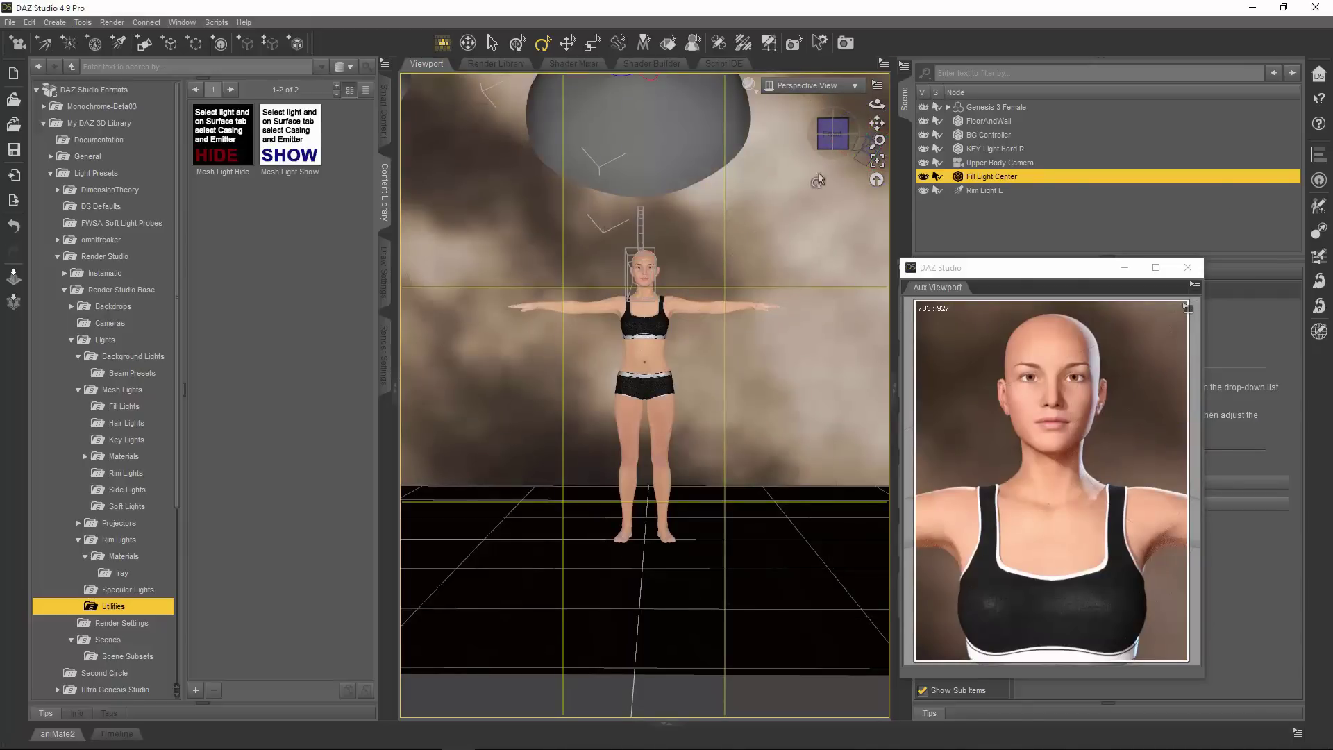
pyautogui.moveTo(223, 161)
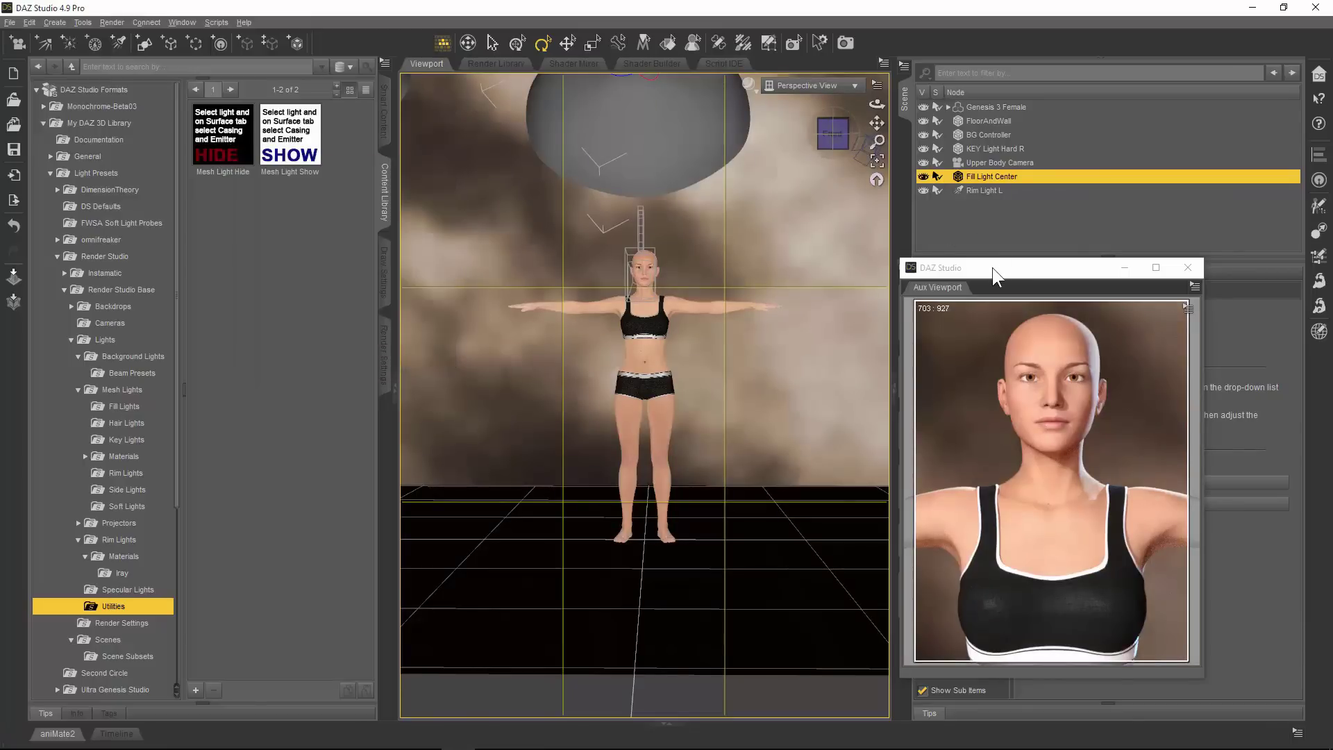
pyautogui.moveTo(993, 268); pyautogui.dragTo(1330, 278)
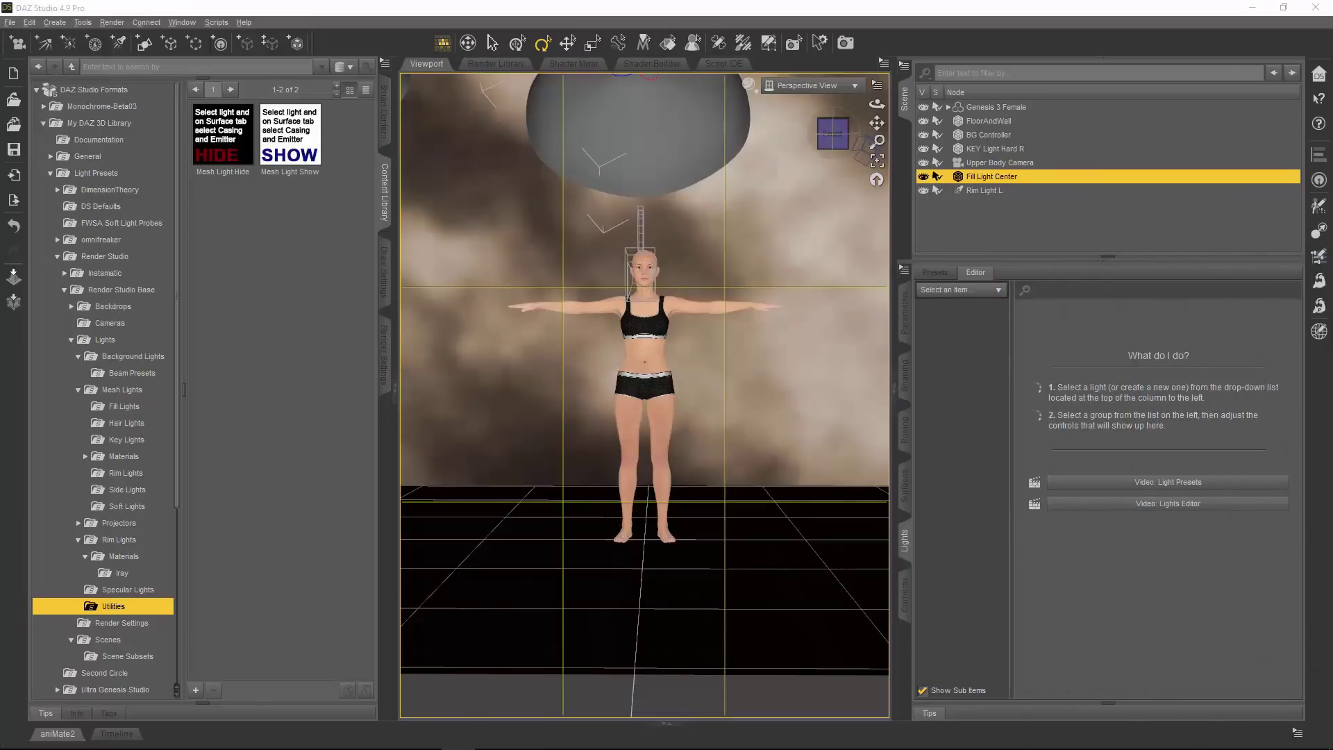
pyautogui.click(906, 483)
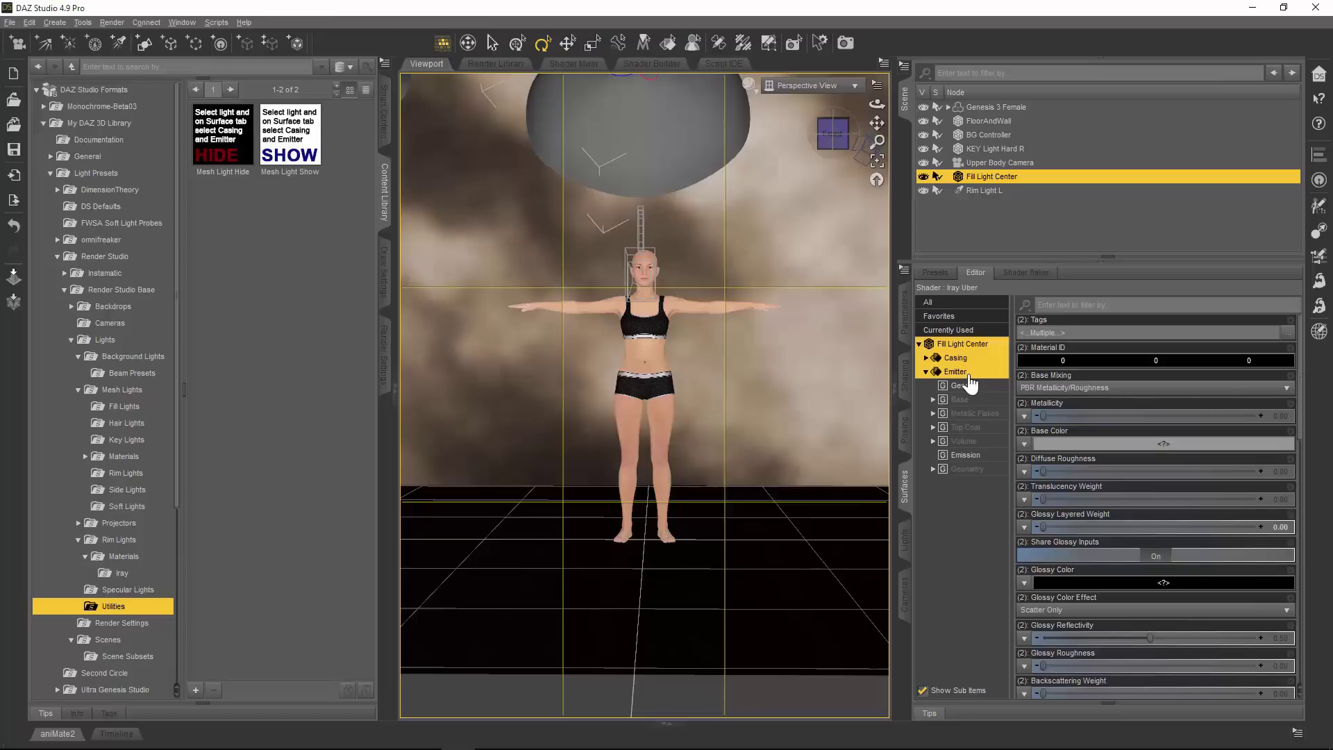
# Hide the Fill Light Center mesh with the Mesh Light Hide preset and bring it back with Mesh Light Show.
pyautogui.doubleClick(230, 160)
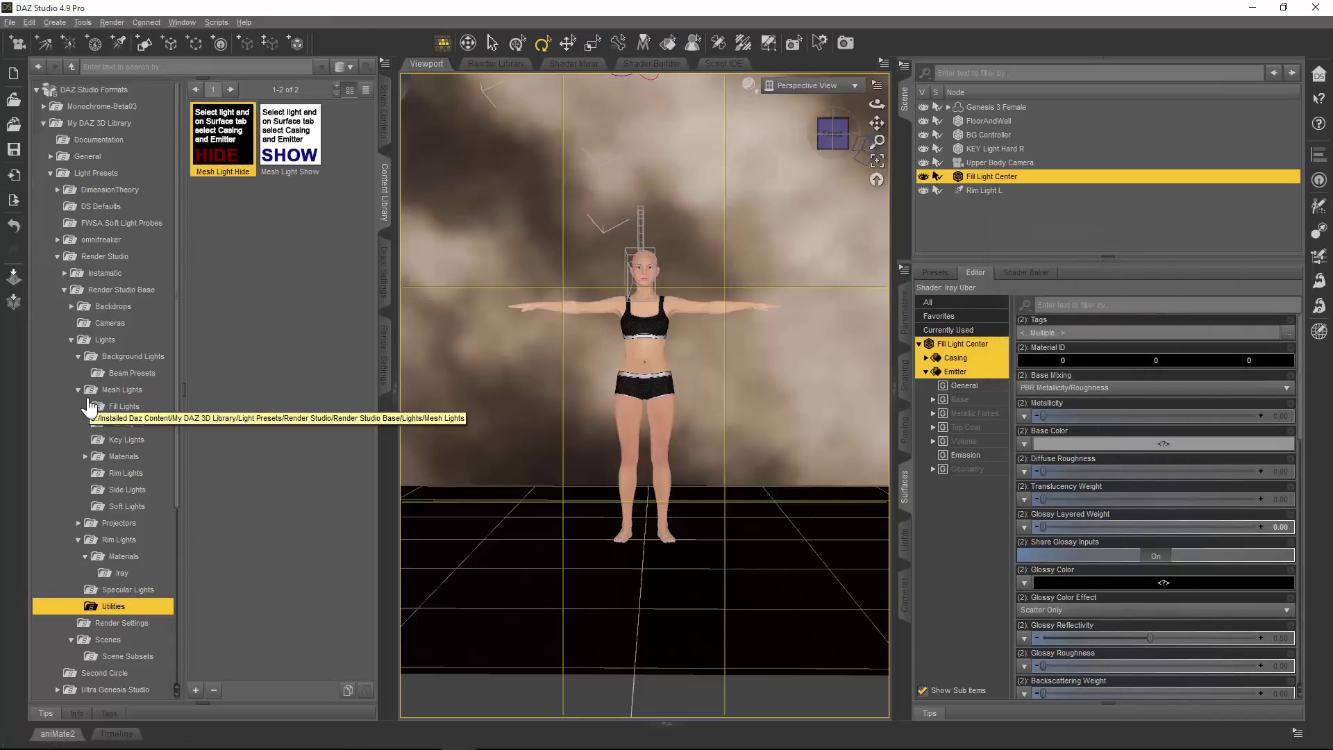
pyautogui.click(290, 159)
pyautogui.click(290, 159)
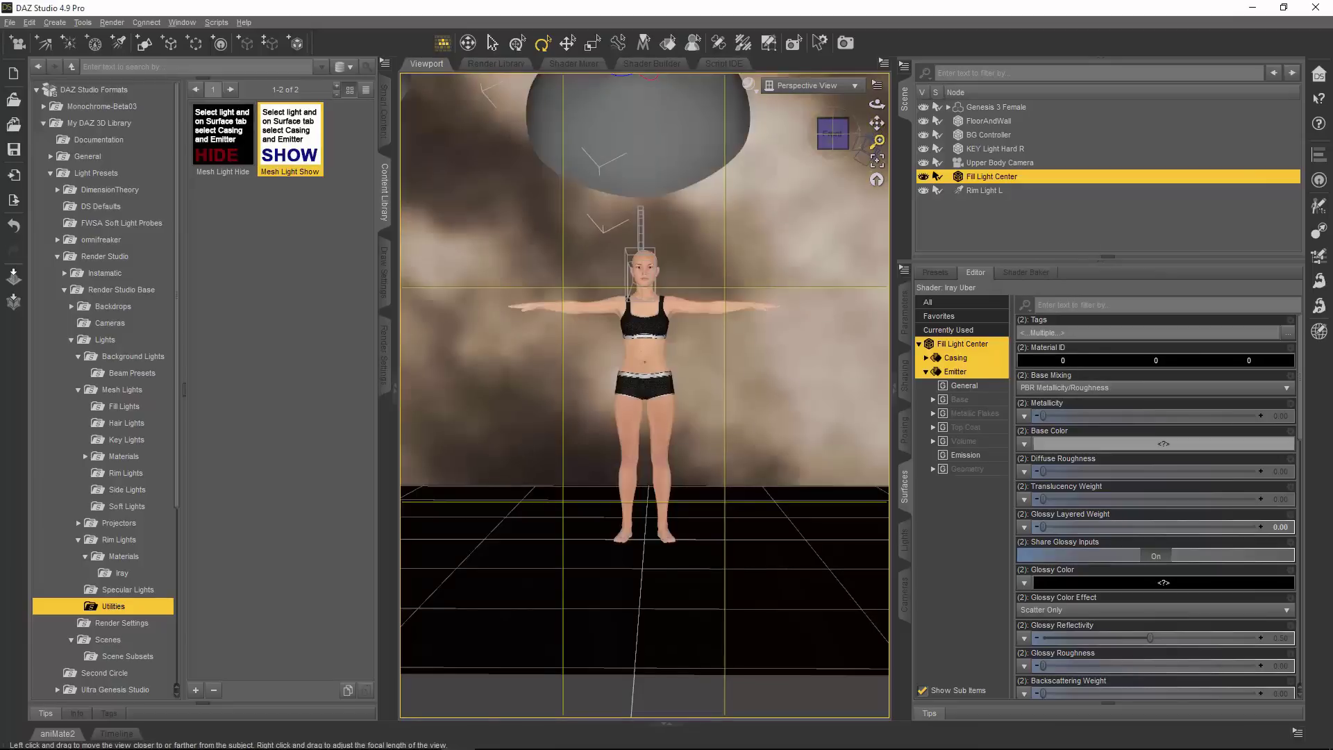
pyautogui.moveTo(878, 141); pyautogui.dragTo(878, 205)
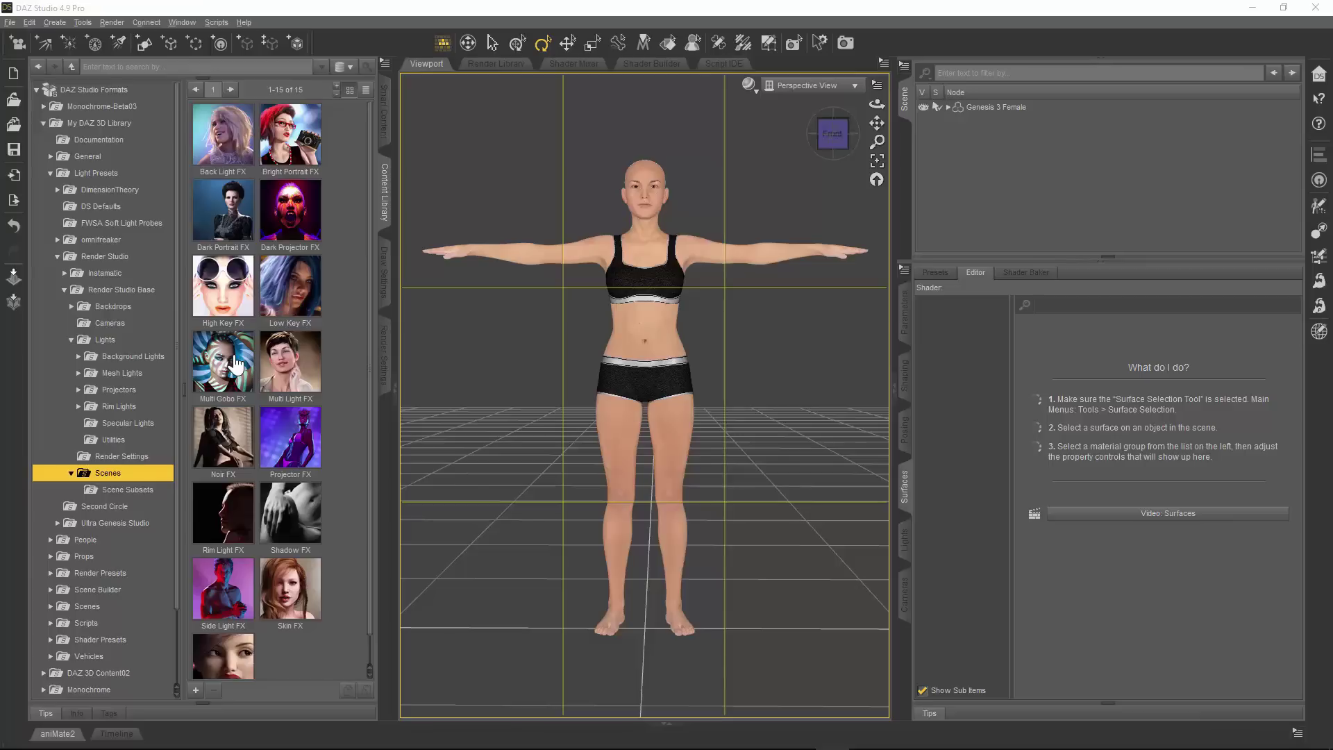
# Open the Projectors light presets and browse the Iray gobo materials for the above and front projectors.
pyautogui.click(121, 390)
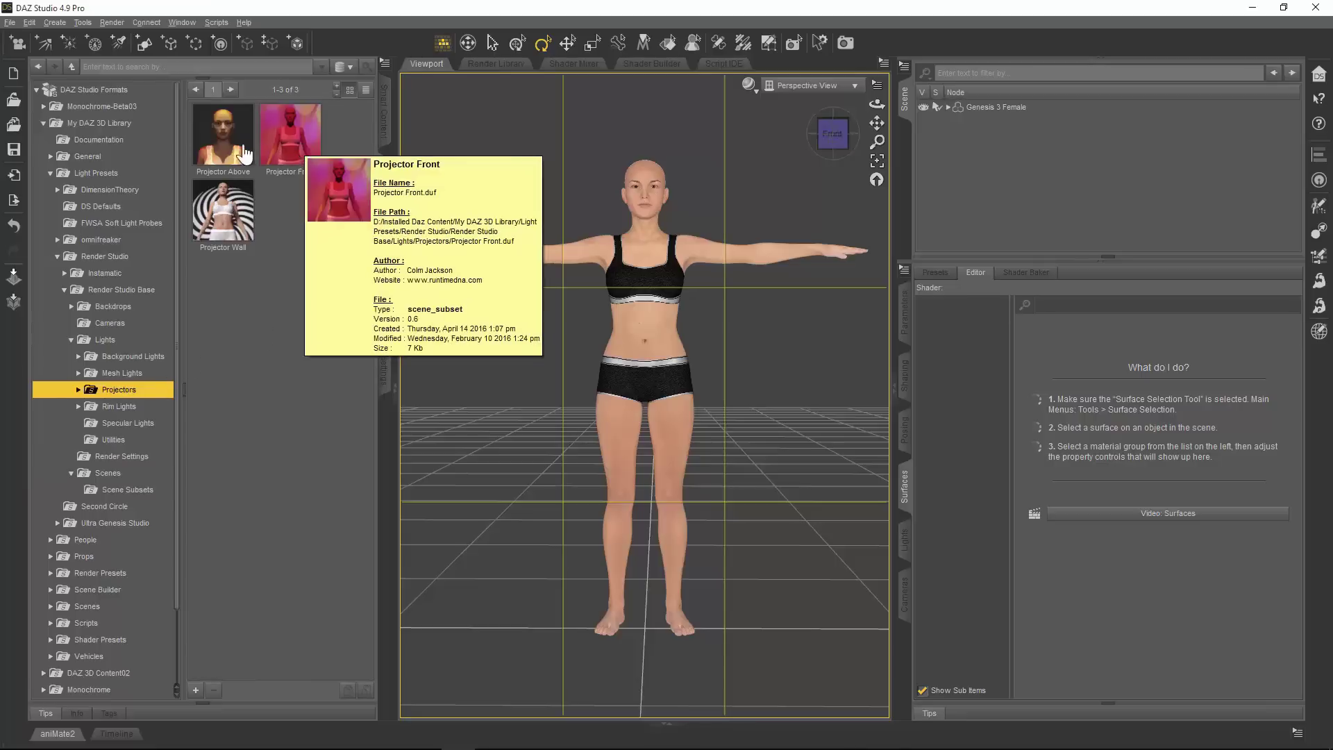
pyautogui.moveTo(222, 229)
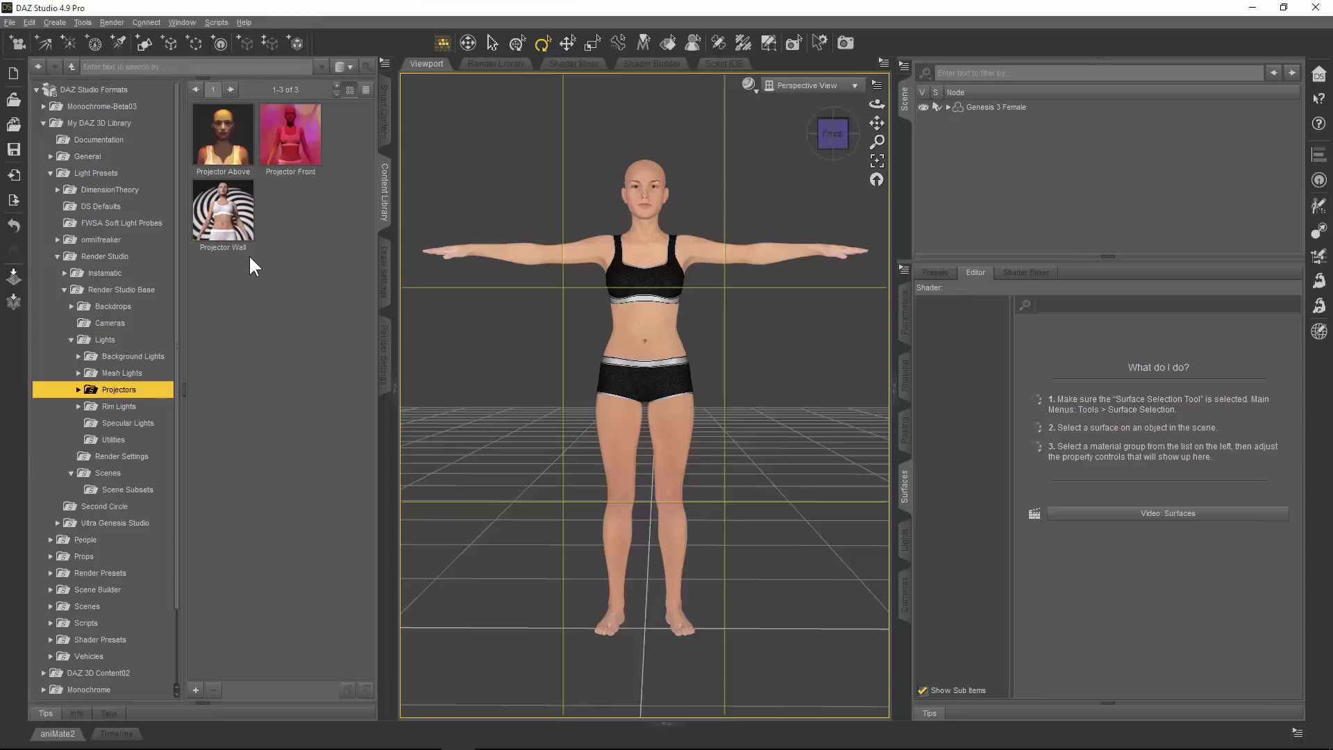
pyautogui.click(79, 391)
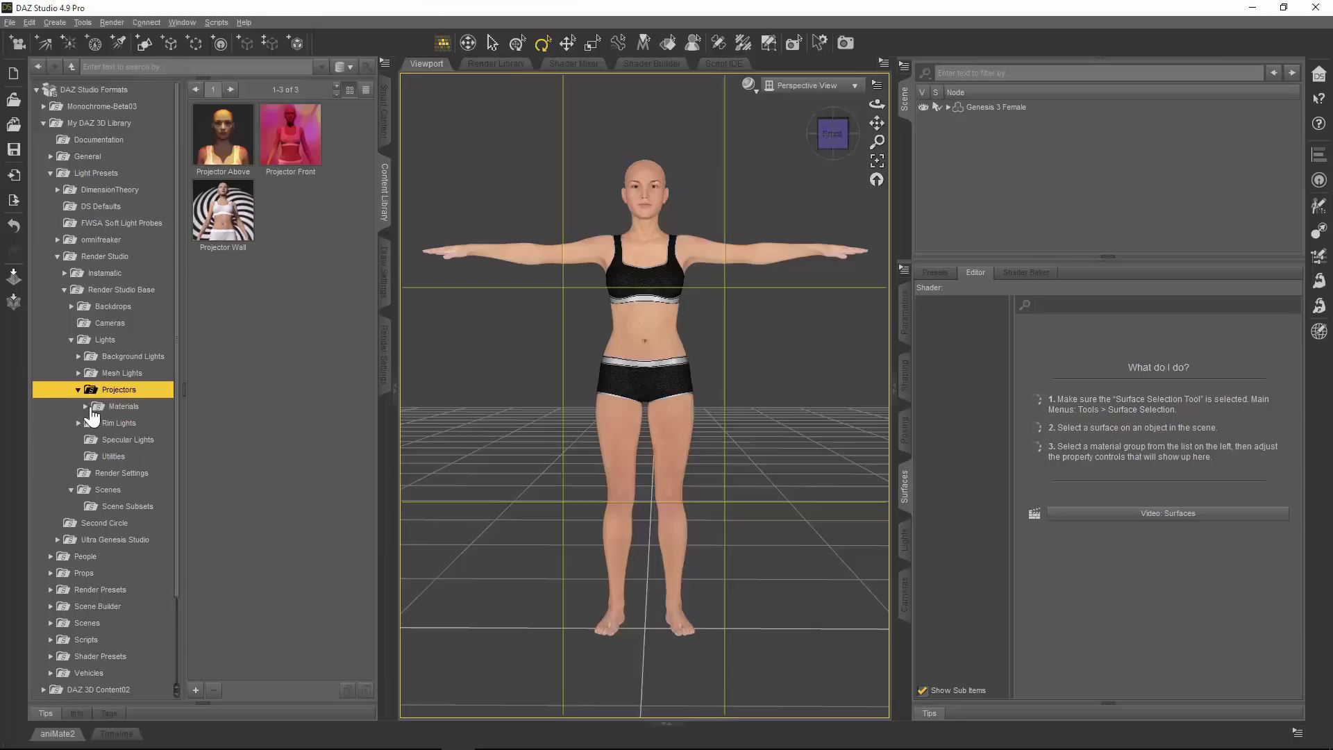
pyautogui.click(85, 406)
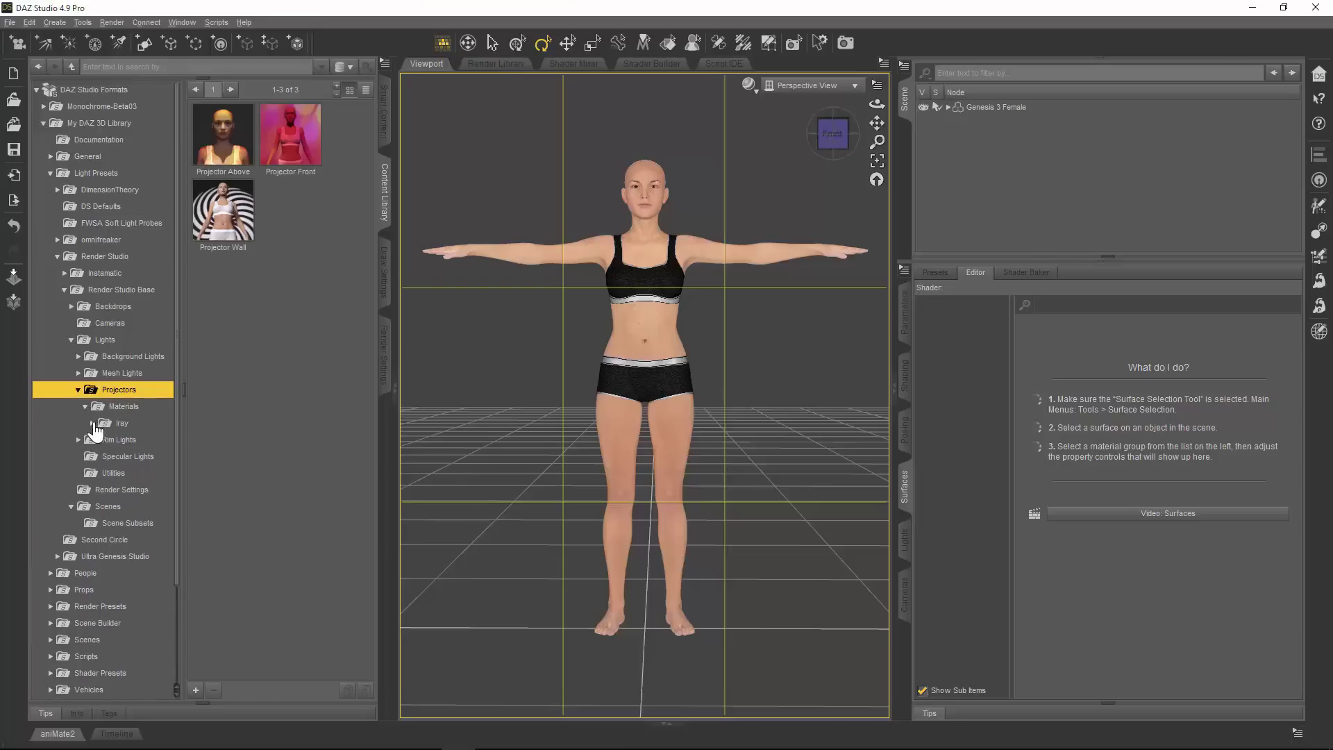
pyautogui.click(93, 424)
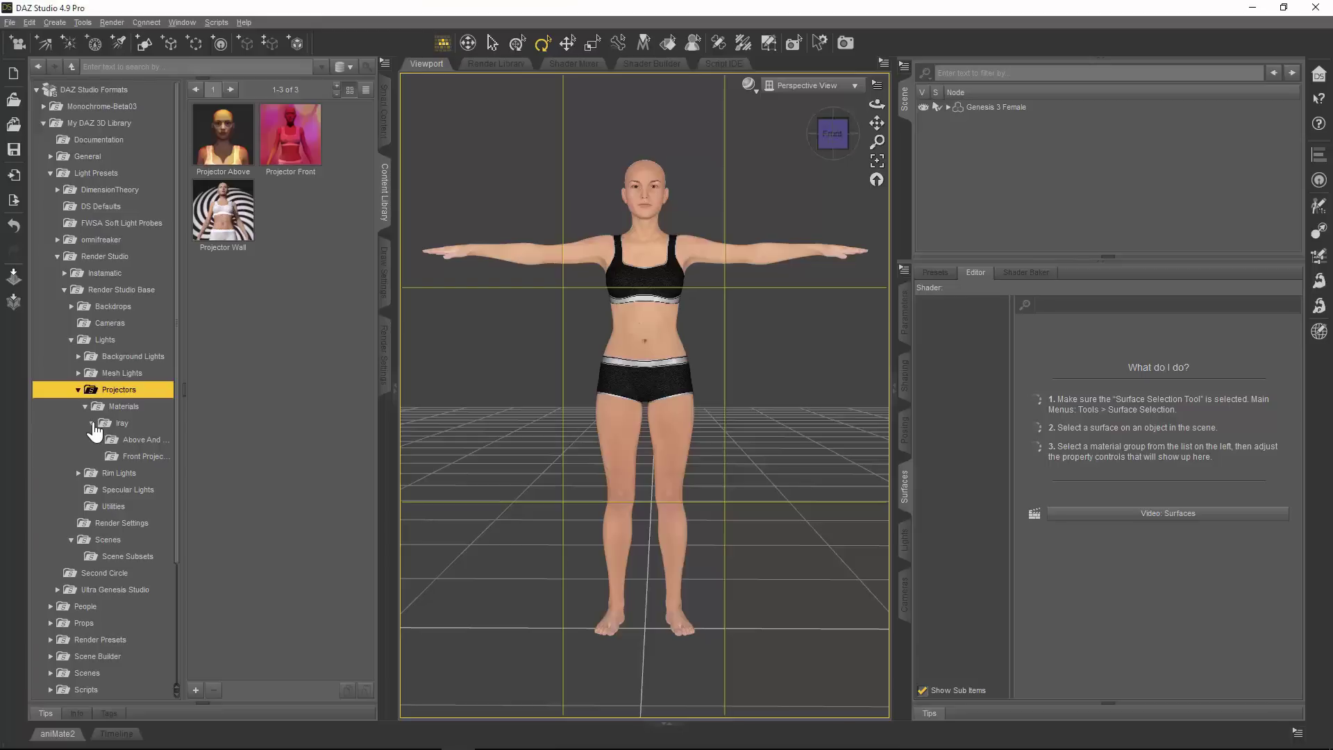
pyautogui.click(152, 442)
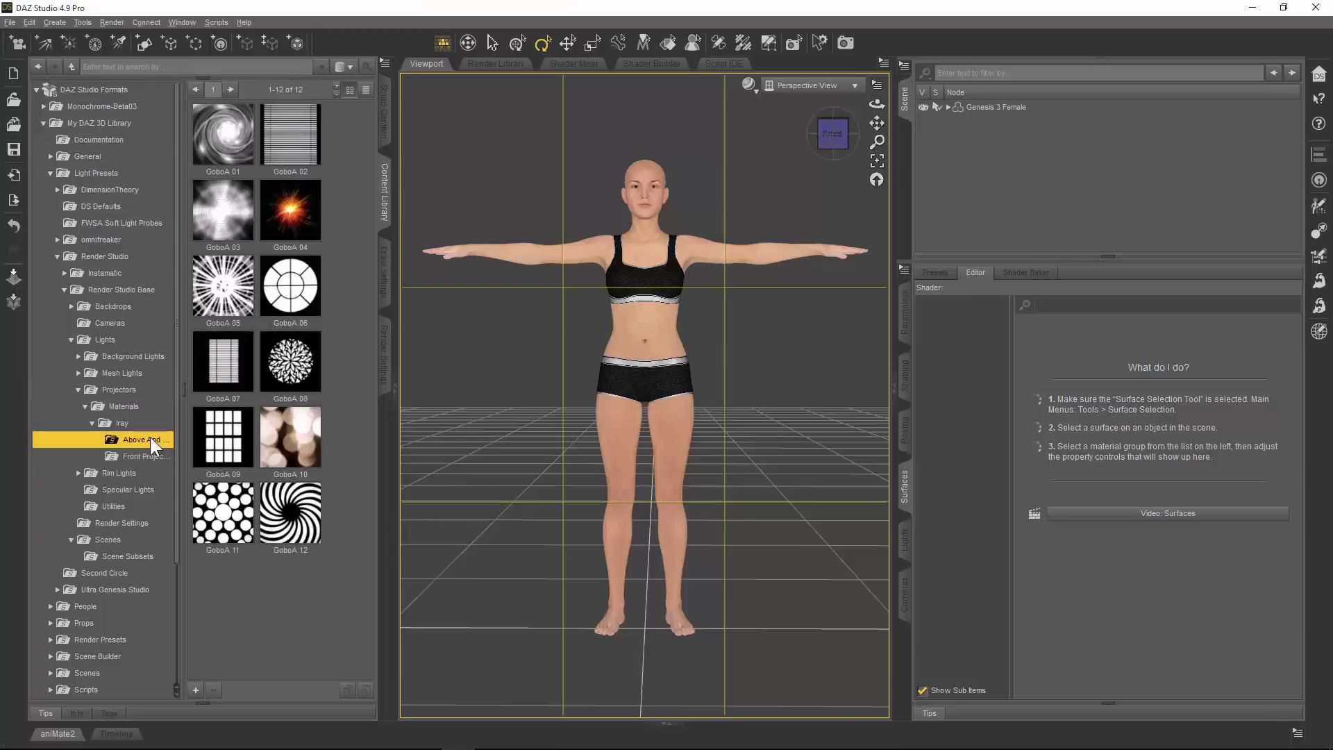
pyautogui.click(151, 458)
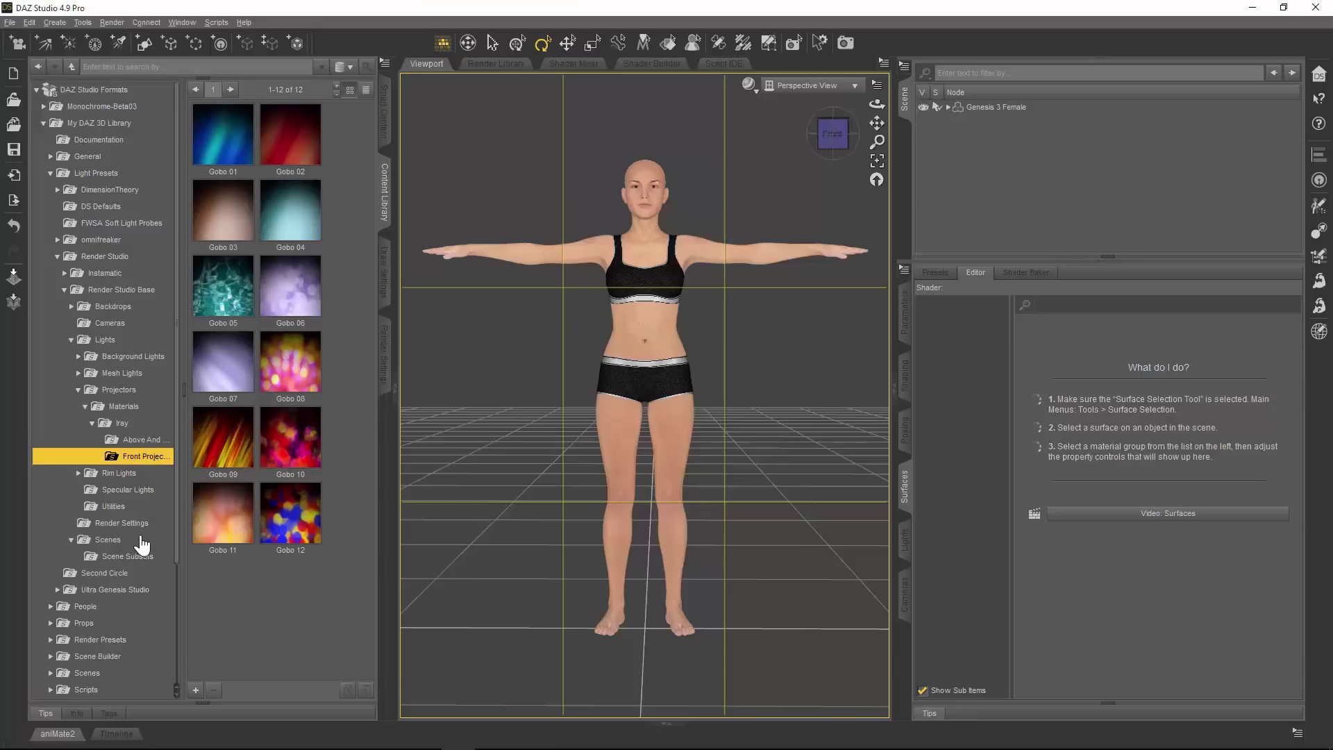
# Merge the Multi Gobo FX preset from the Render Studio Base Scenes folder into the current scene.
pyautogui.click(109, 540)
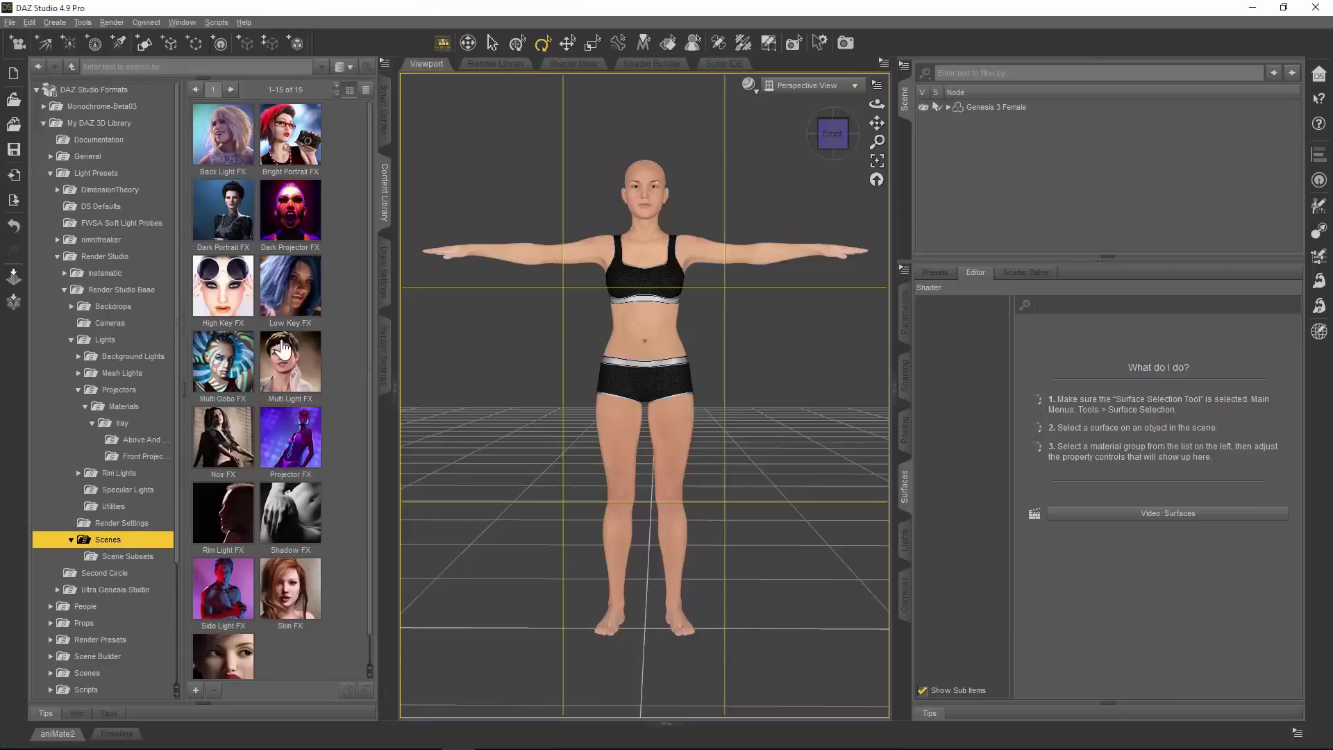
pyautogui.moveTo(241, 365)
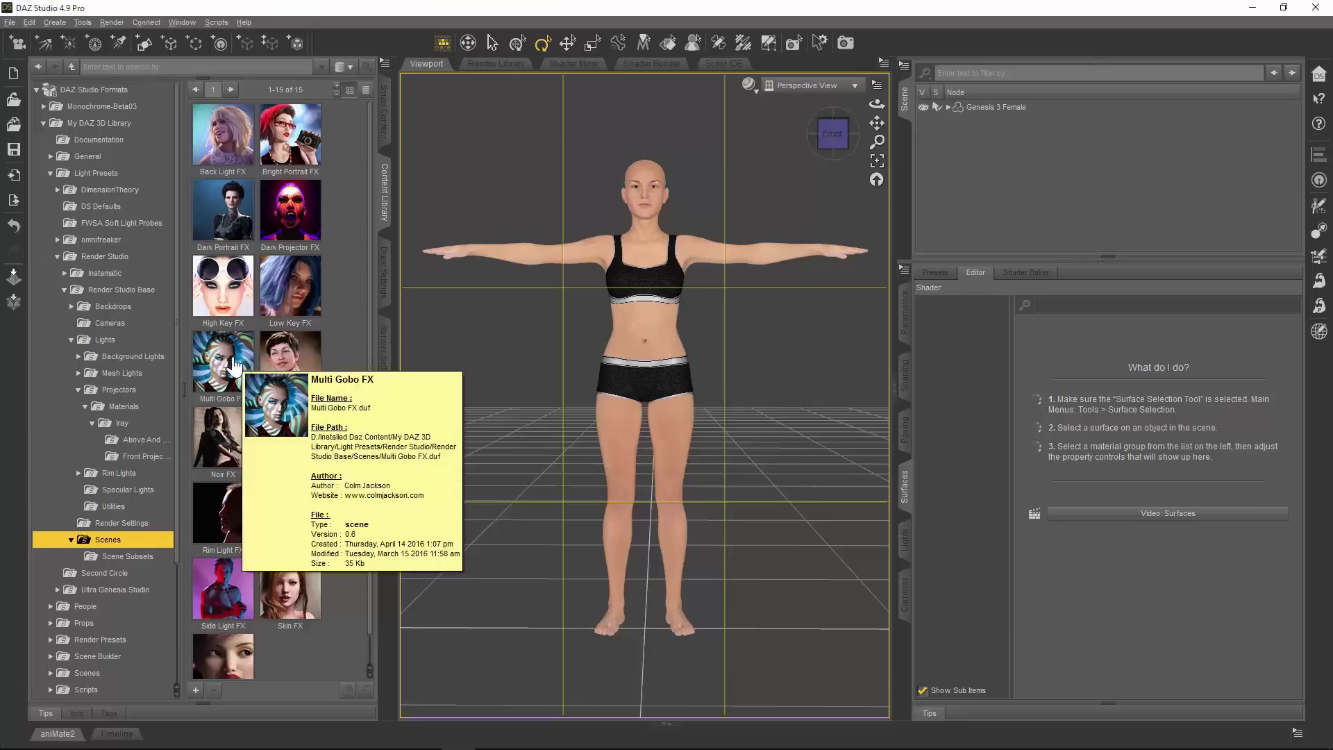
pyautogui.rightClick(231, 366)
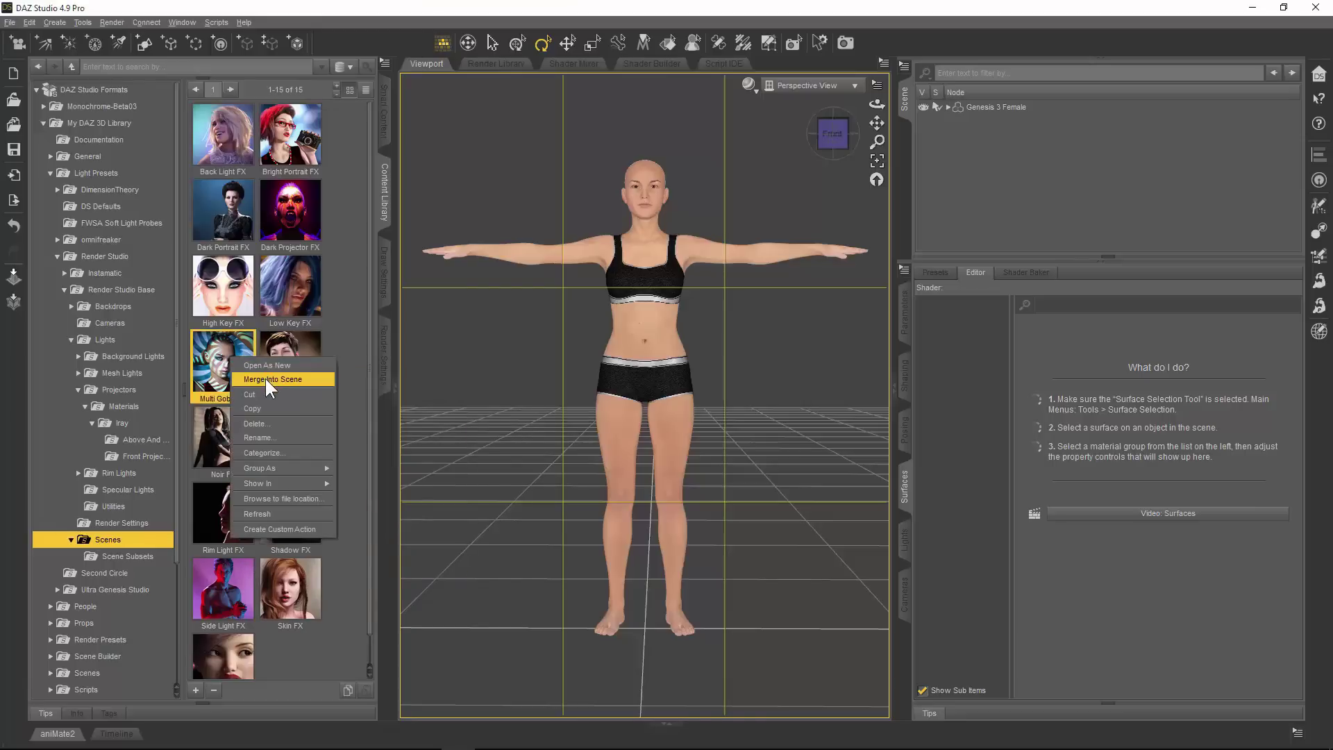
pyautogui.click(265, 378)
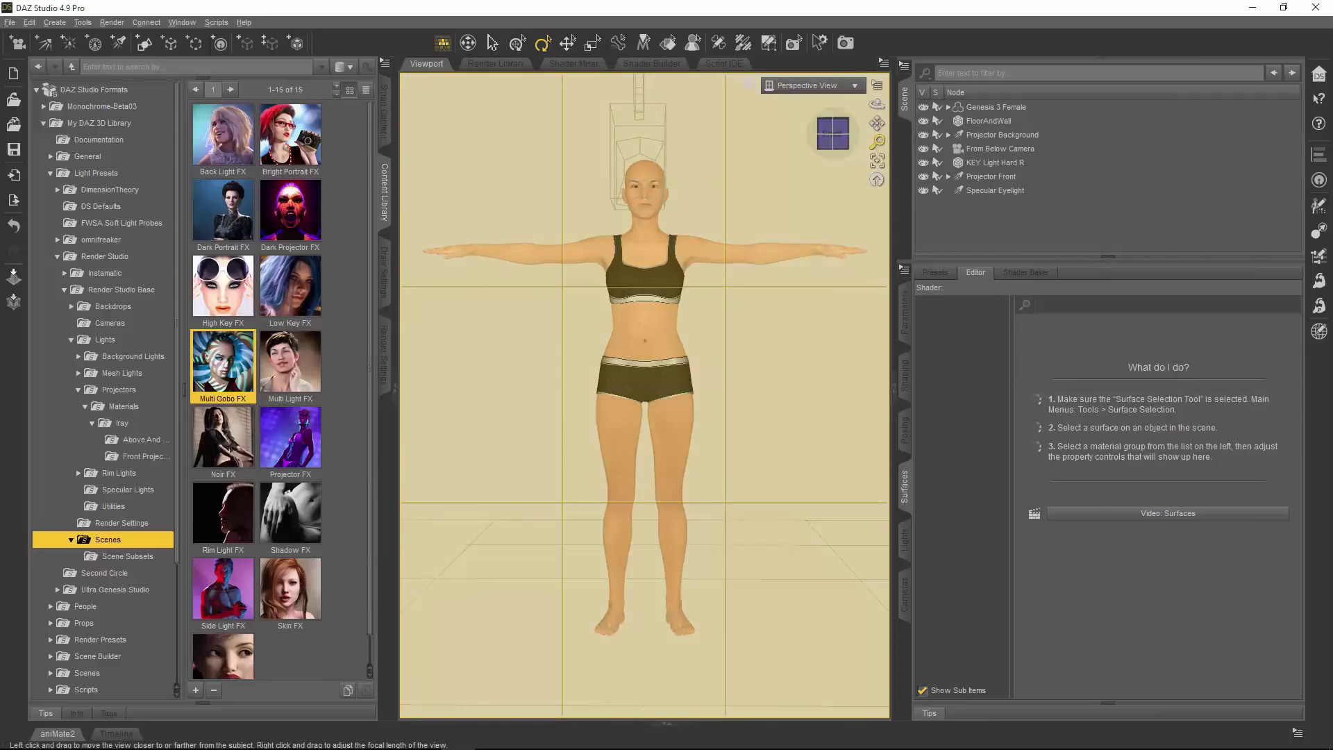
# Examine the FloorAndWall and Projector Background nodes, and frame the Gobo Above plane parented to the projector.
pyautogui.moveTo(877, 141); pyautogui.dragTo(877, 181)
pyautogui.moveTo(876, 104); pyautogui.dragTo(877, 150)
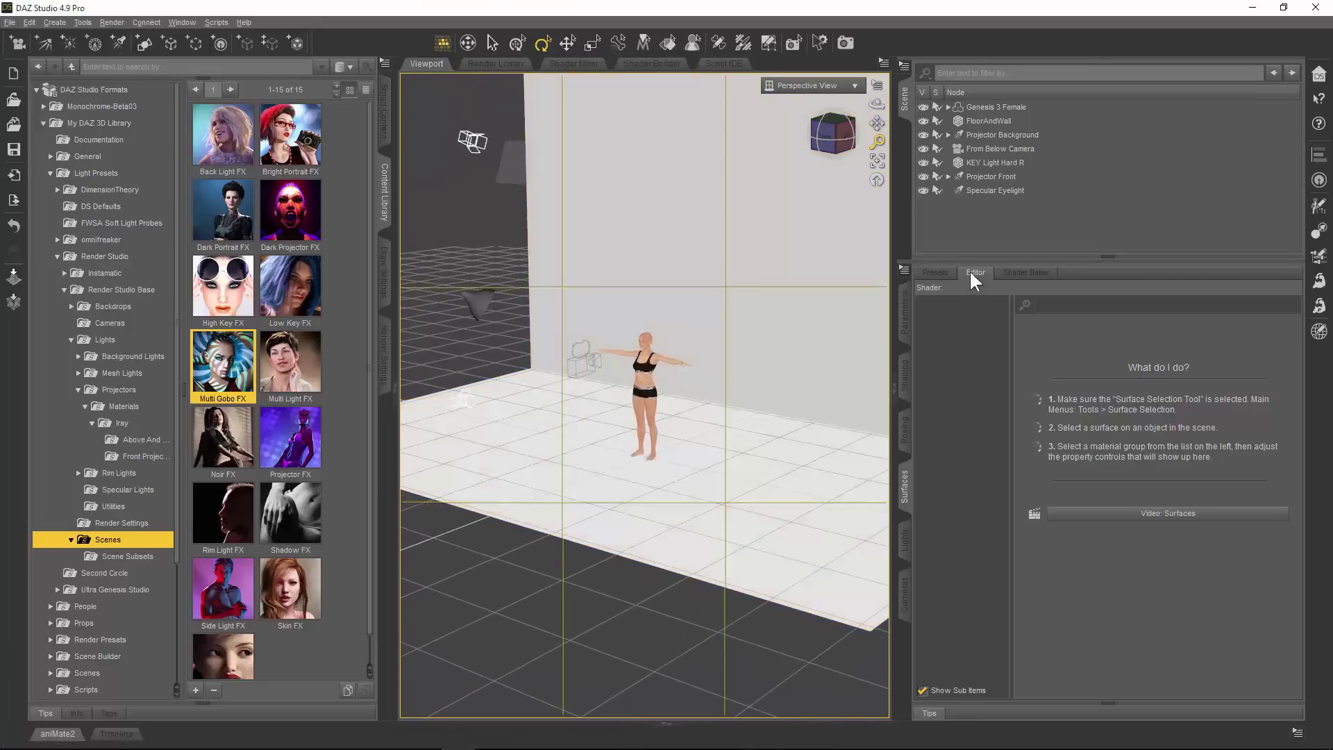
pyautogui.click(999, 105)
pyautogui.click(1005, 123)
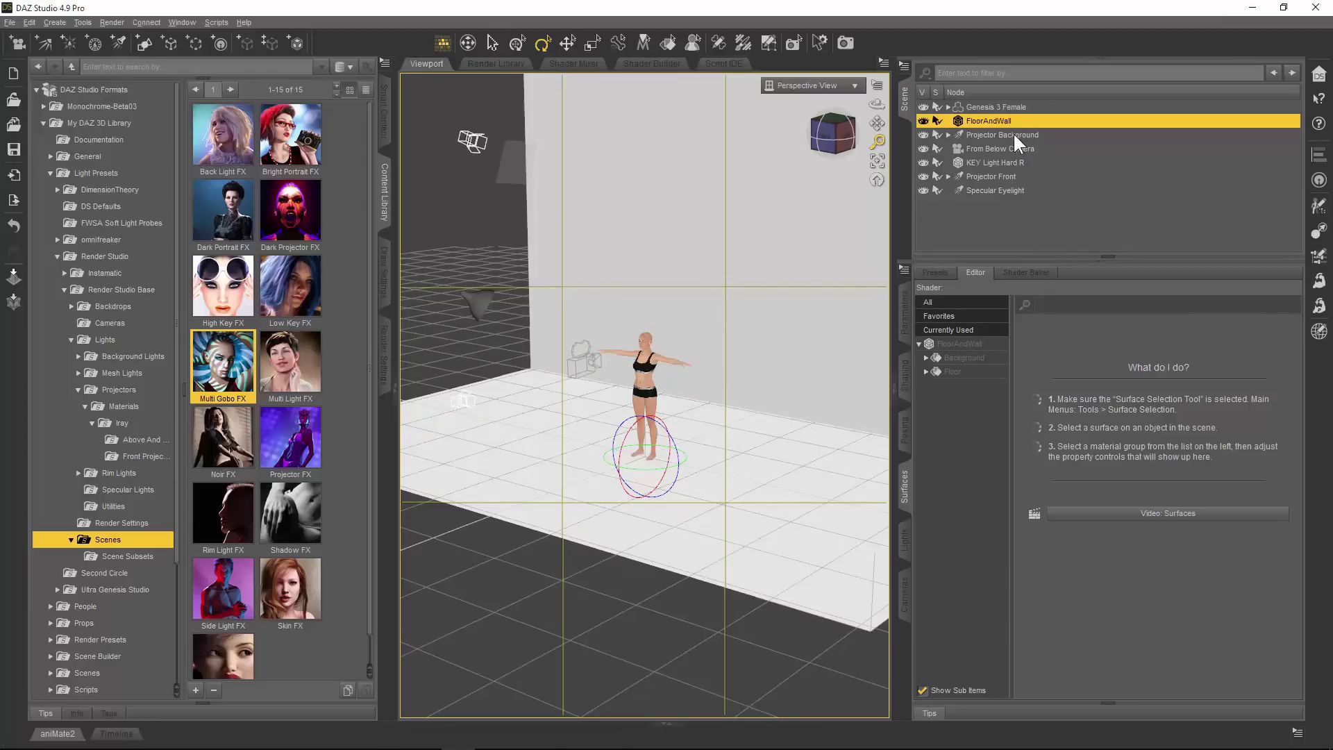
pyautogui.click(1014, 134)
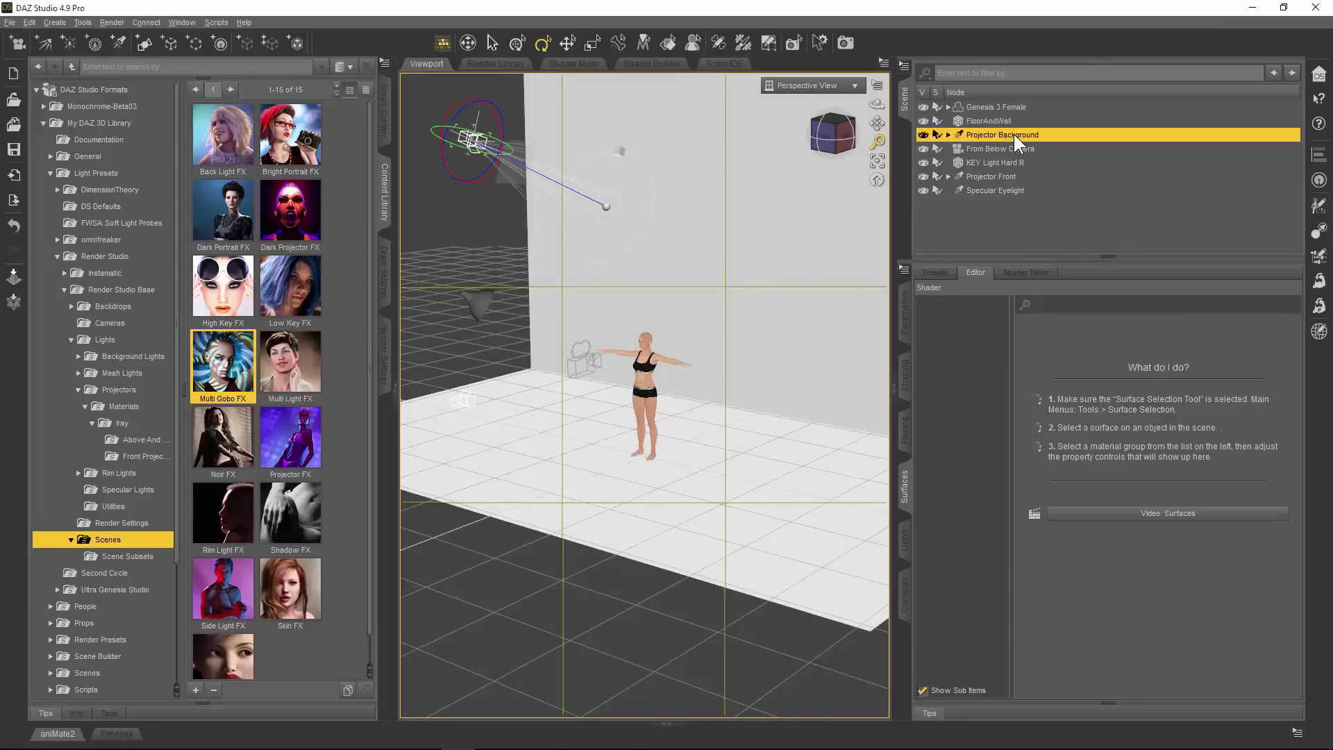
pyautogui.click(949, 135)
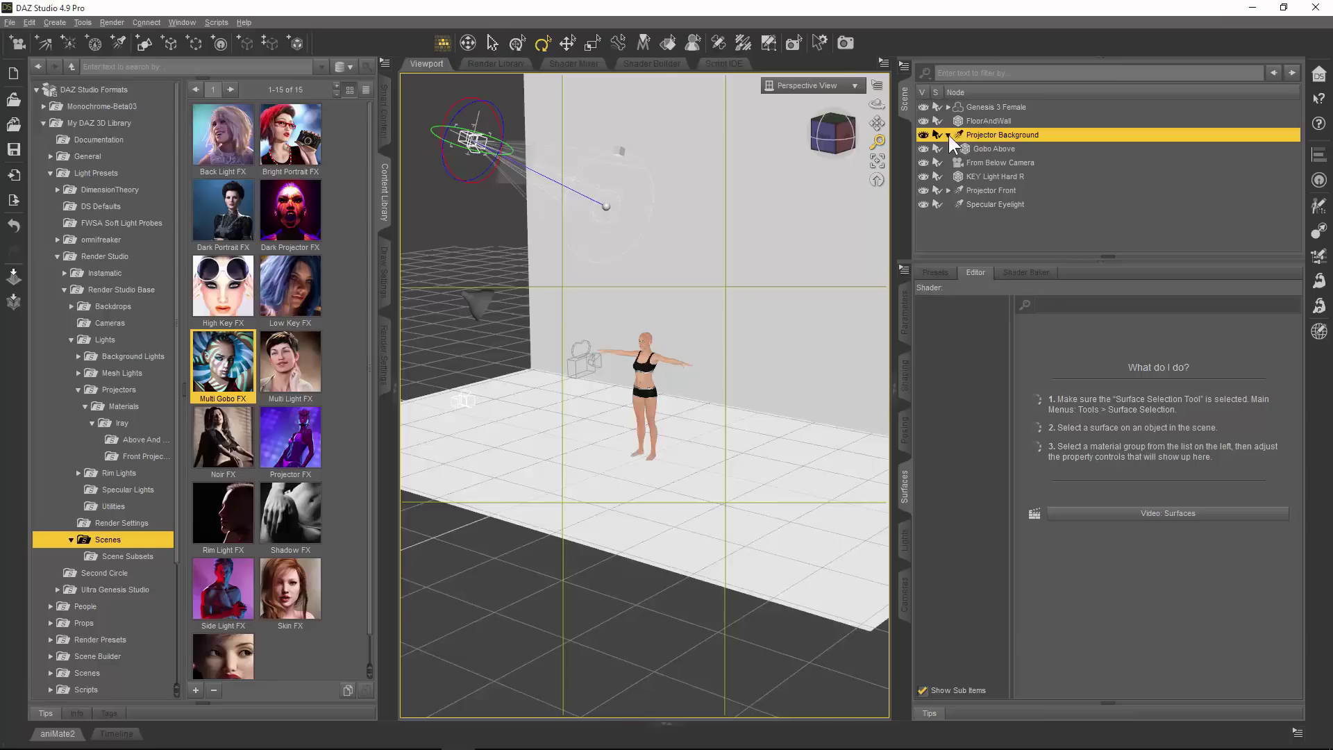
pyautogui.click(1002, 147)
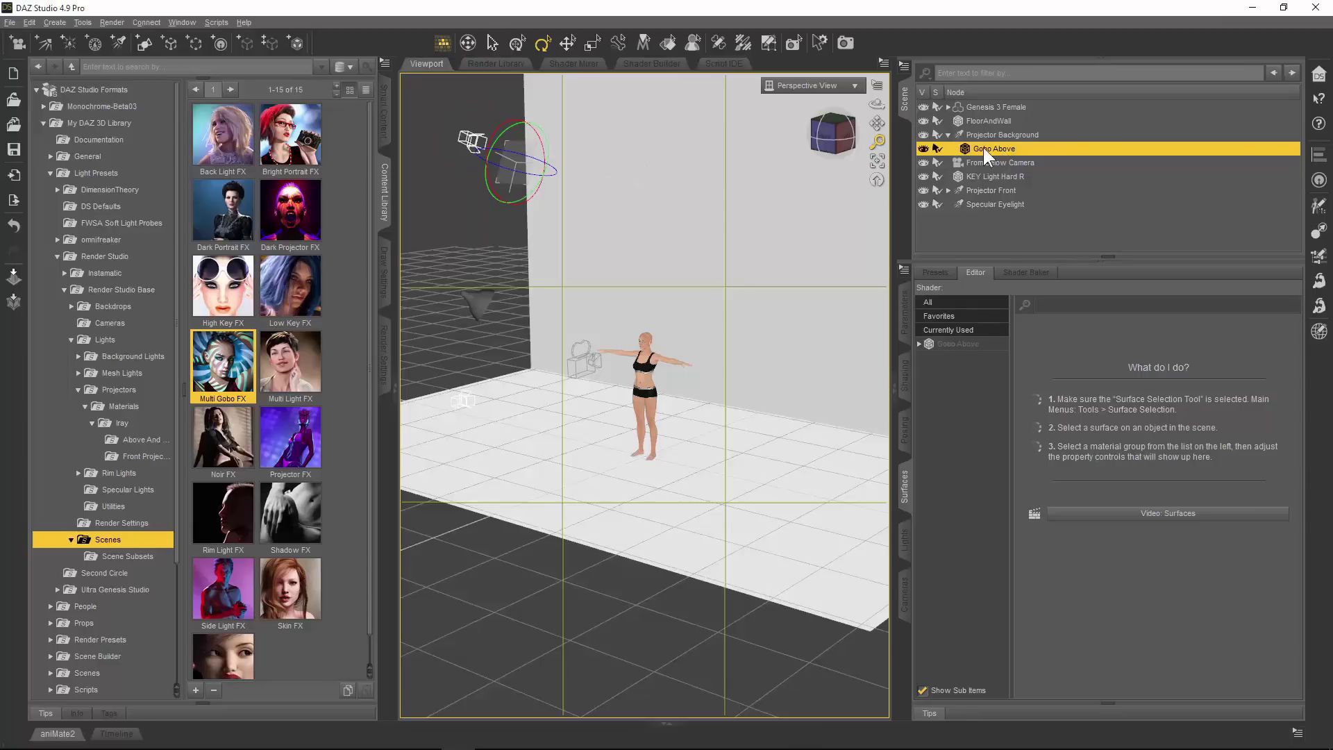
pyautogui.click(879, 161)
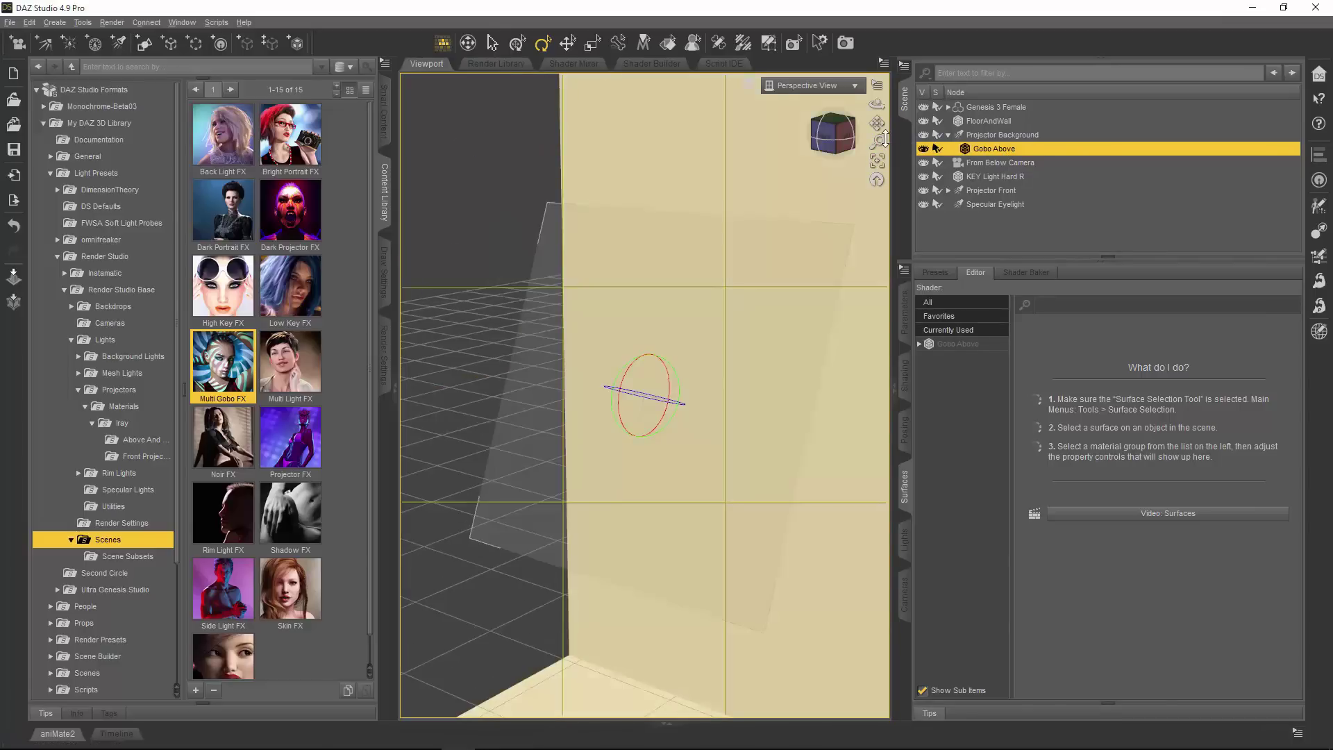
pyautogui.moveTo(877, 141); pyautogui.dragTo(877, 161)
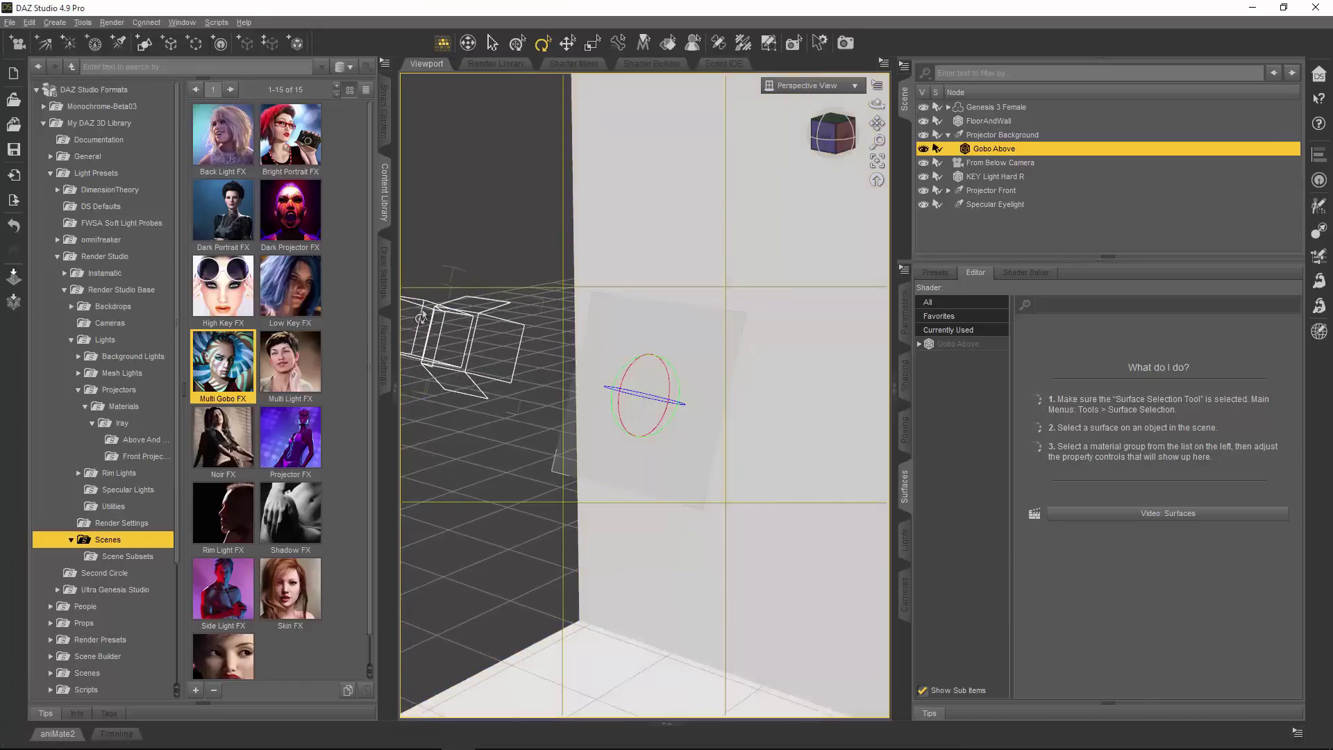
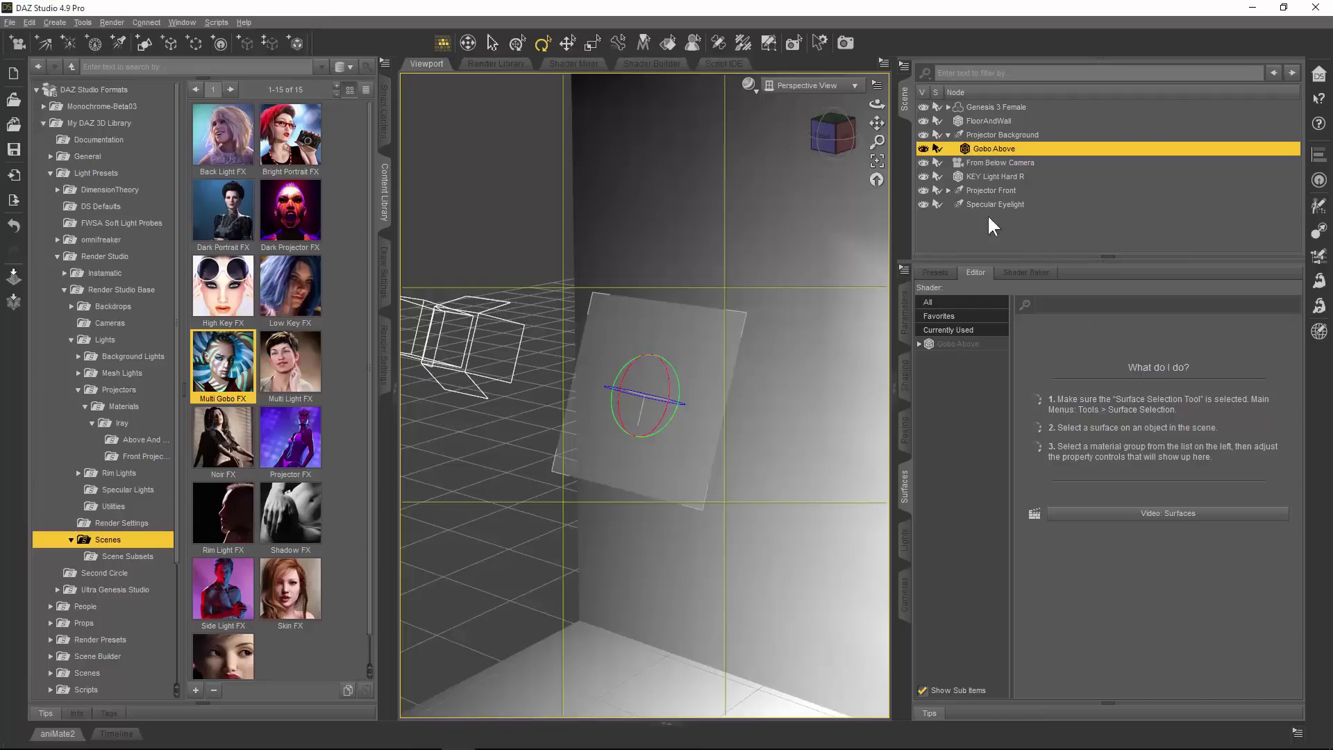
# Show the Gobo Above surface settings and open the image map choices for its Glossy Color.
pyautogui.click(967, 345)
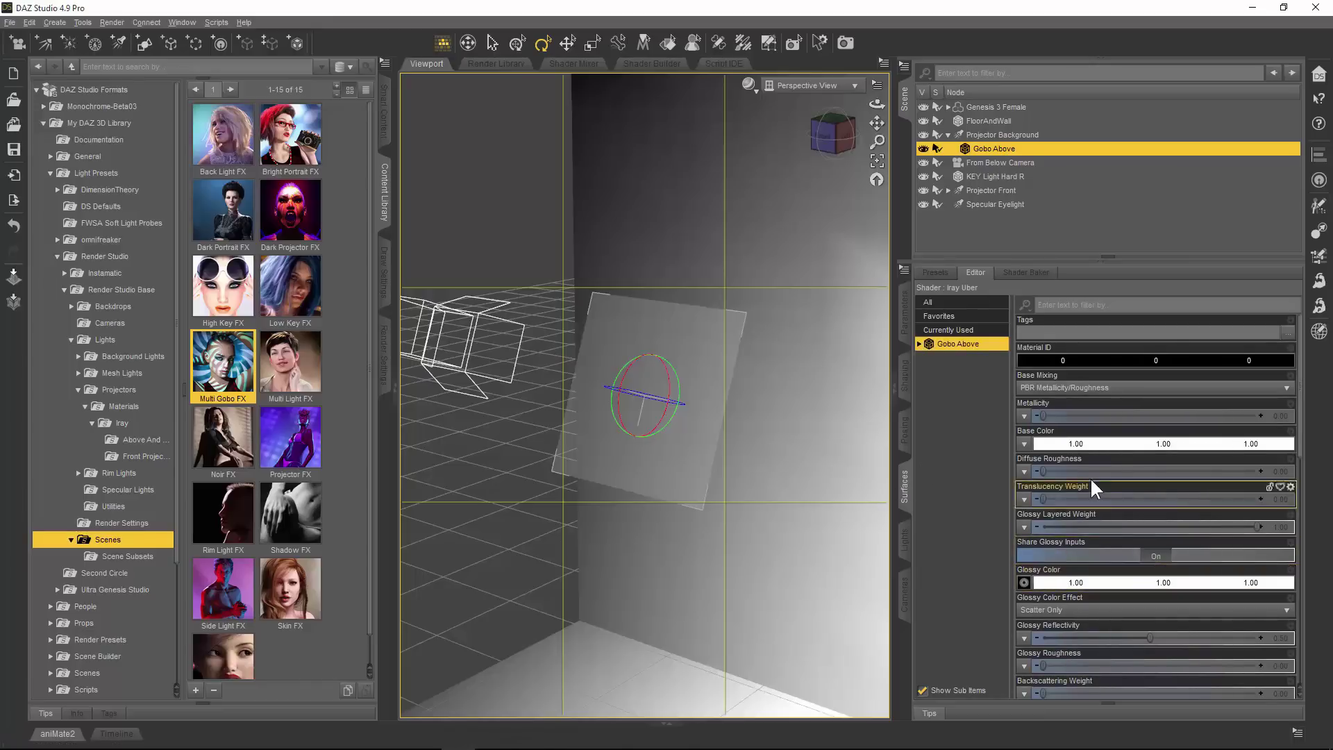
pyautogui.scroll(-3, 1090, 477)
pyautogui.moveTo(1025, 419)
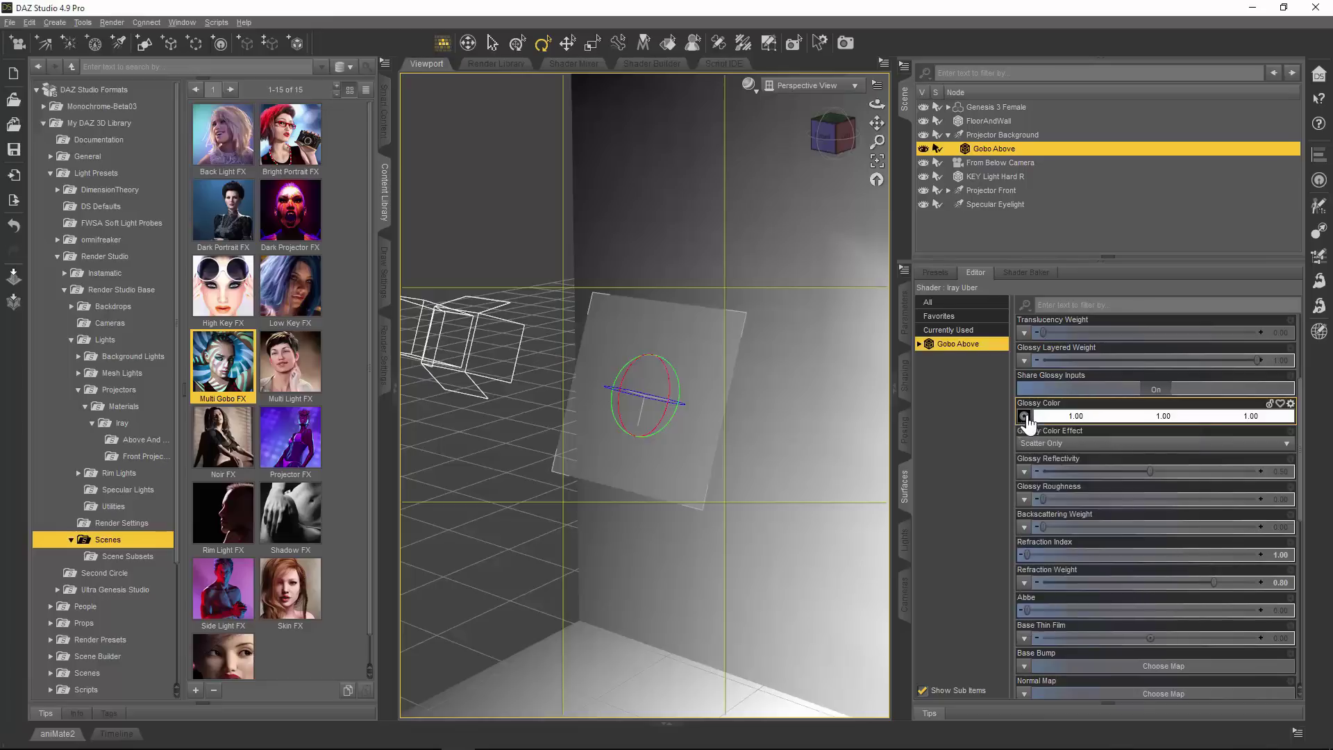
pyautogui.click(1025, 417)
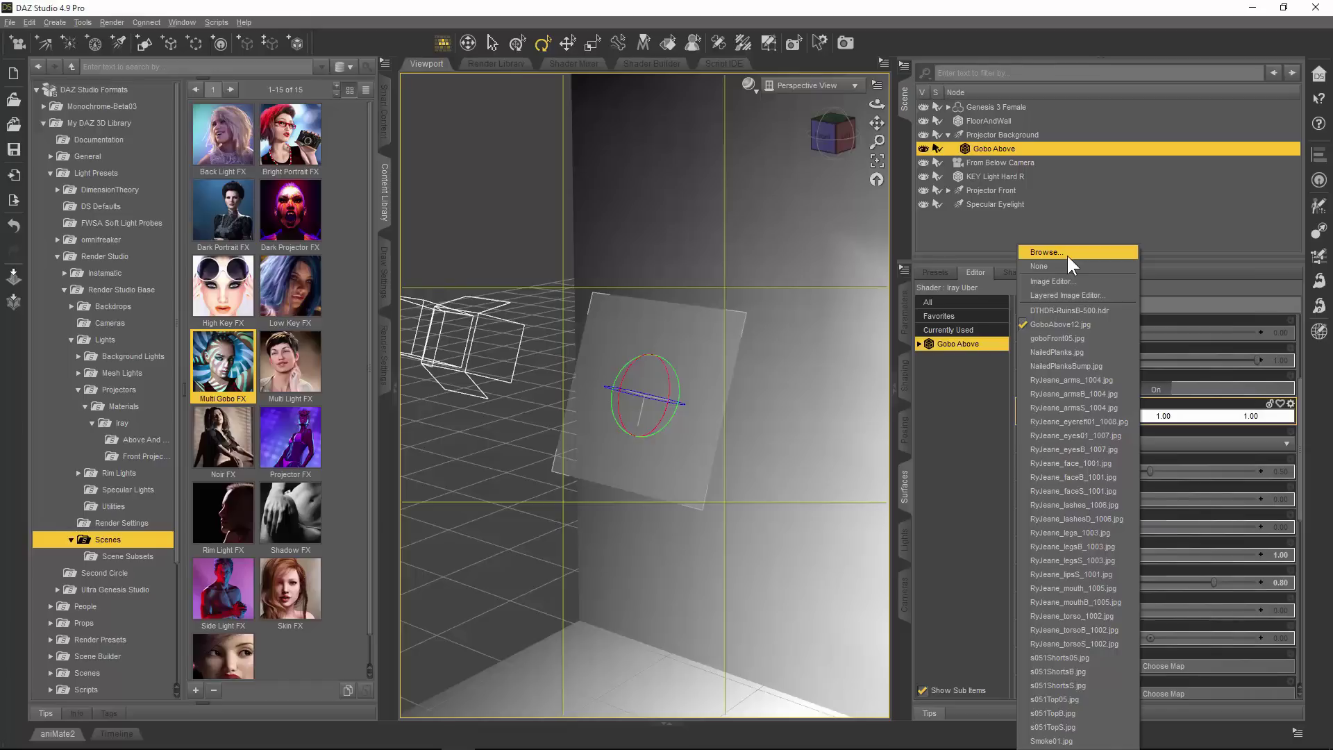
# Frame the Genesis 3 Female, look through the From Below Camera and return to the Perspective View.
pyautogui.click(994, 106)
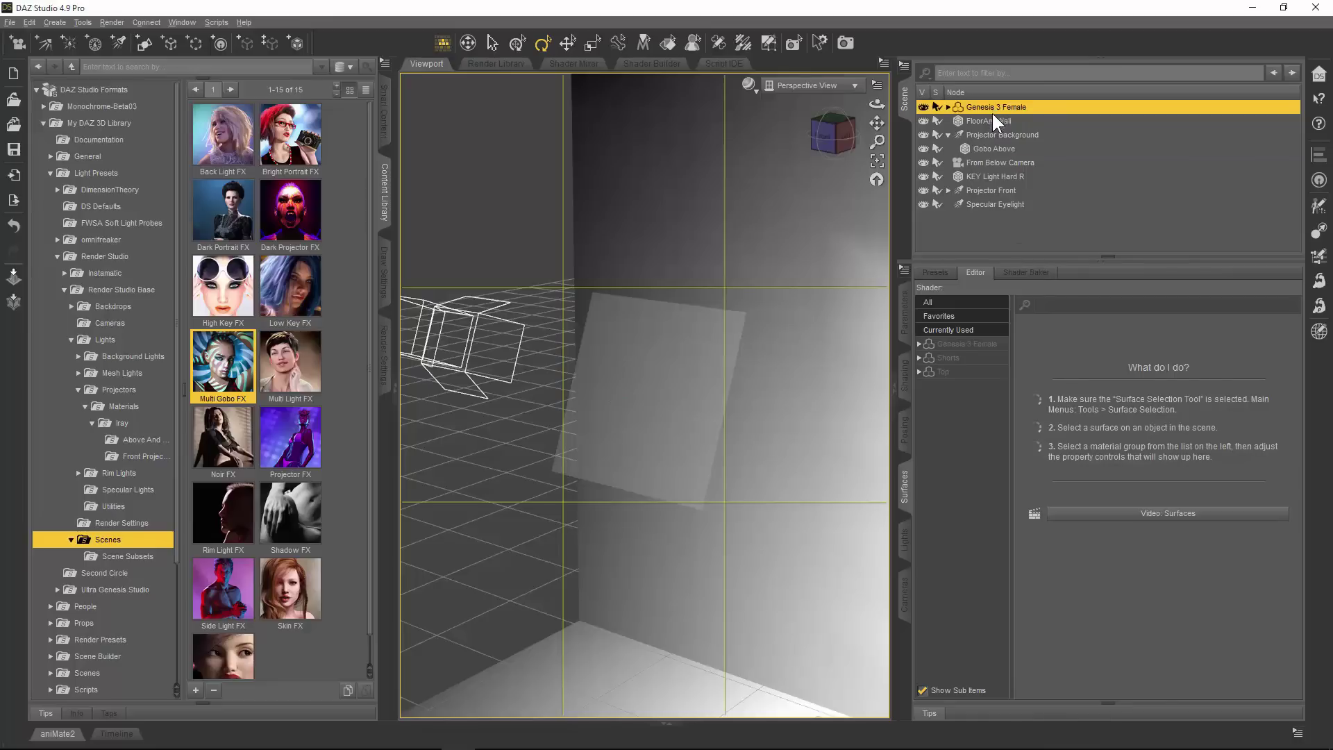
pyautogui.click(878, 162)
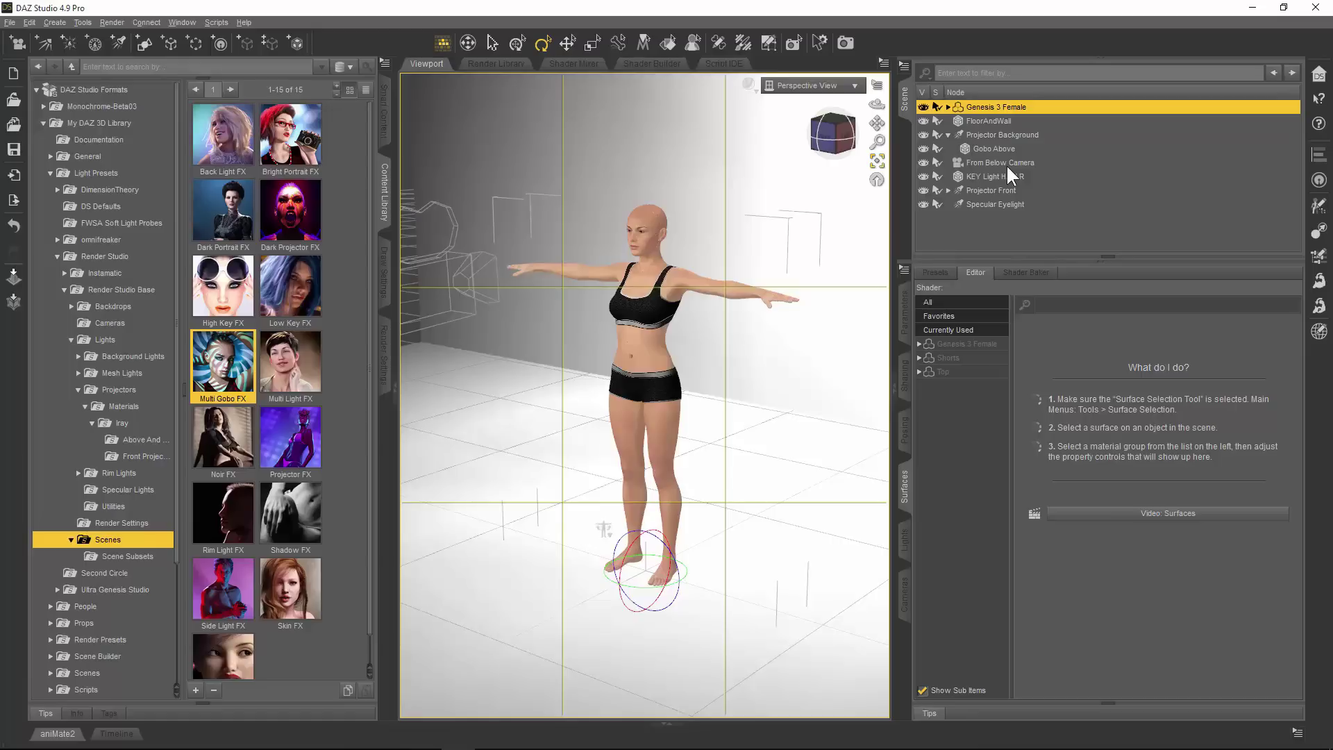
pyautogui.click(1006, 164)
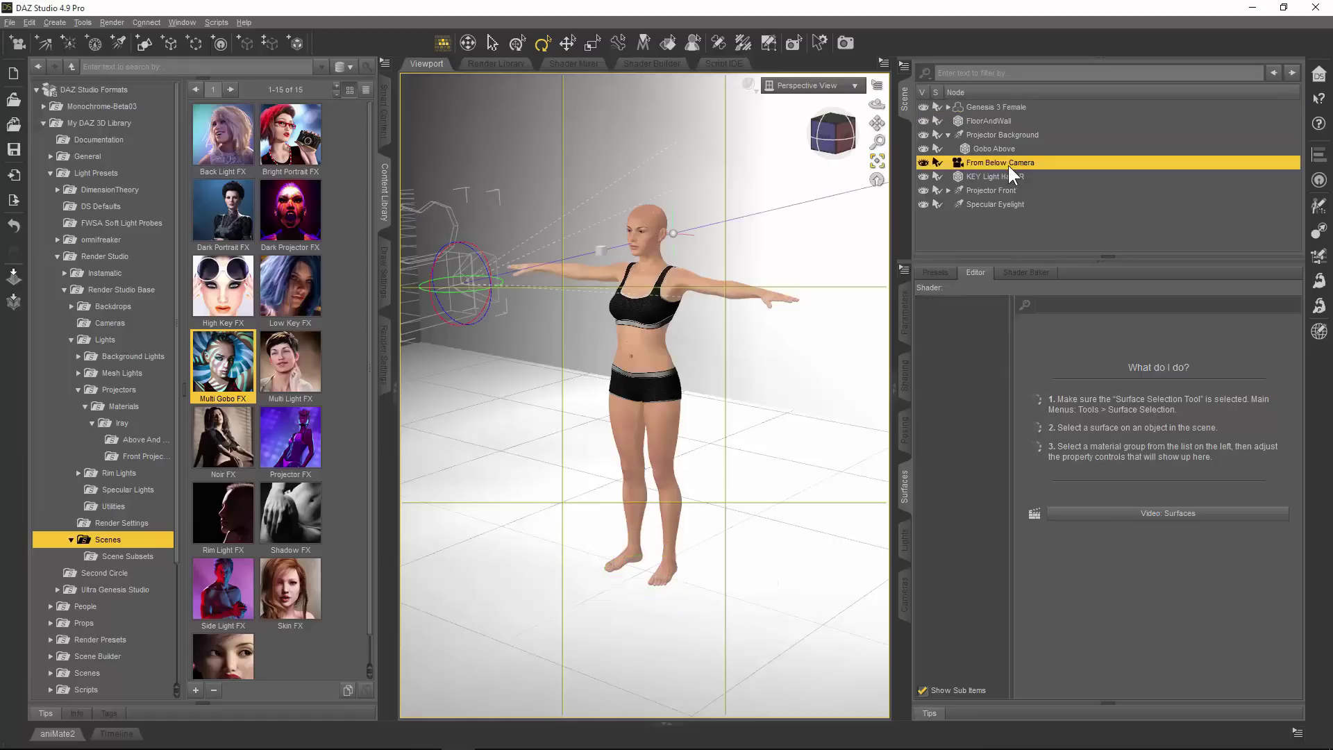
pyautogui.click(827, 98)
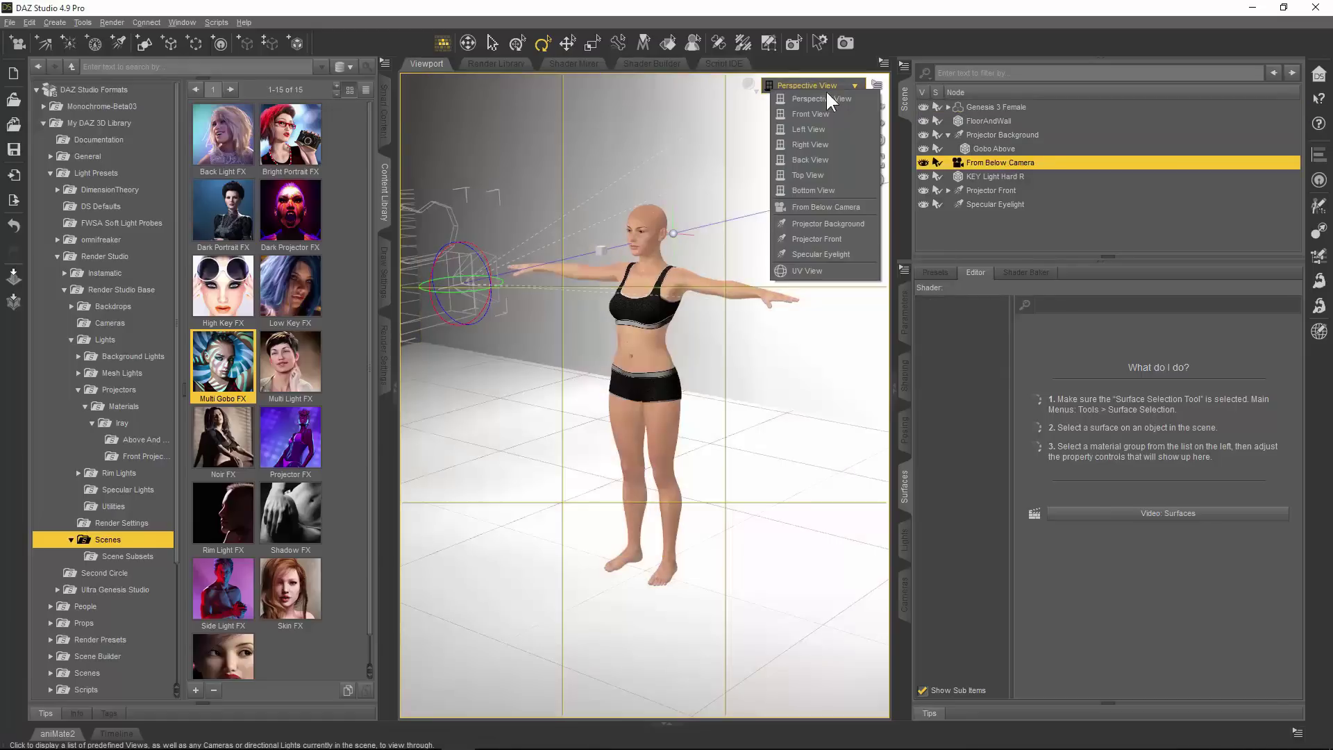
pyautogui.click(837, 193)
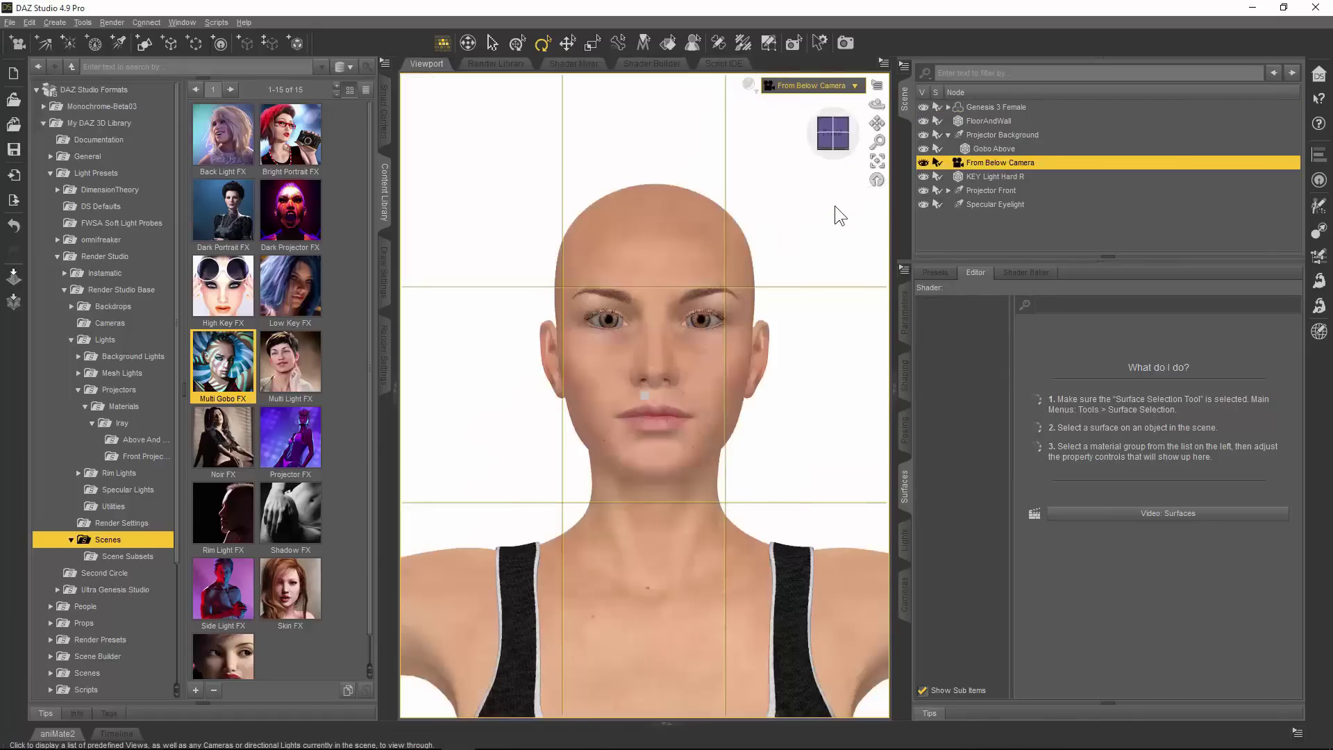
pyautogui.click(835, 90)
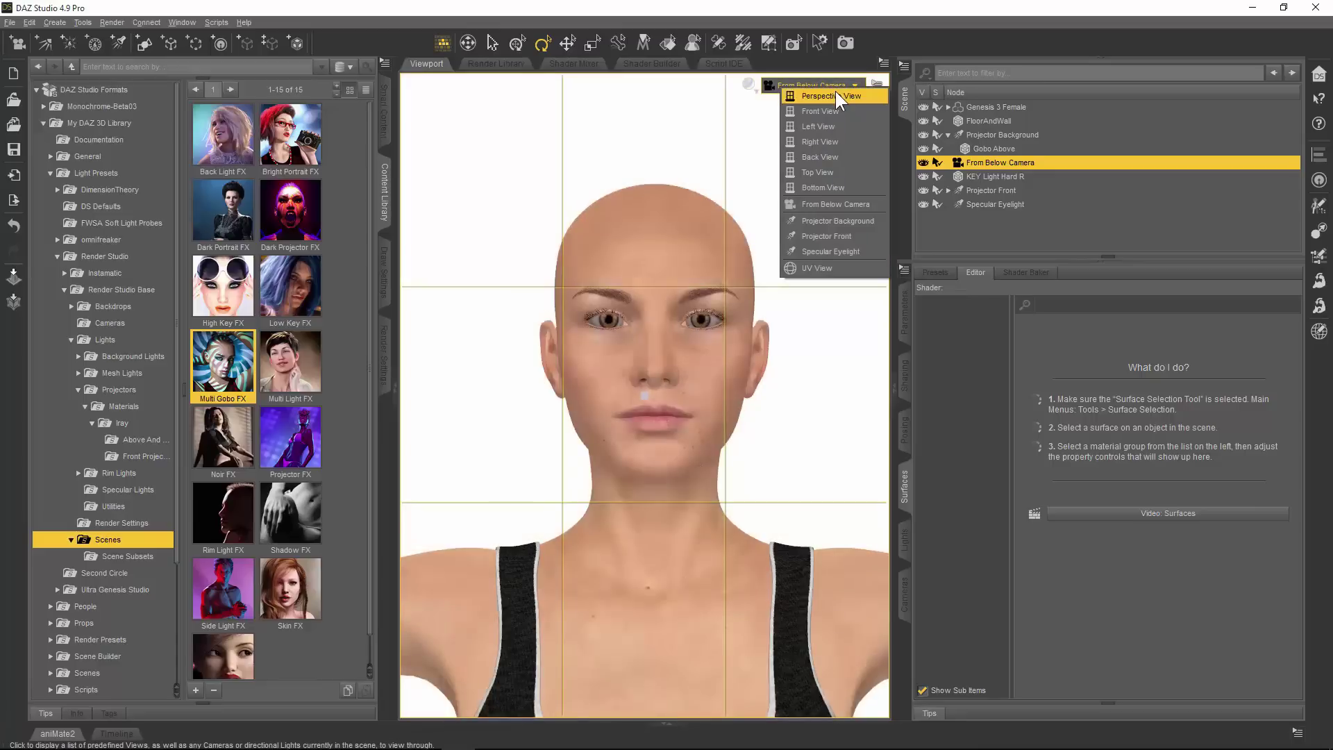
pyautogui.click(836, 95)
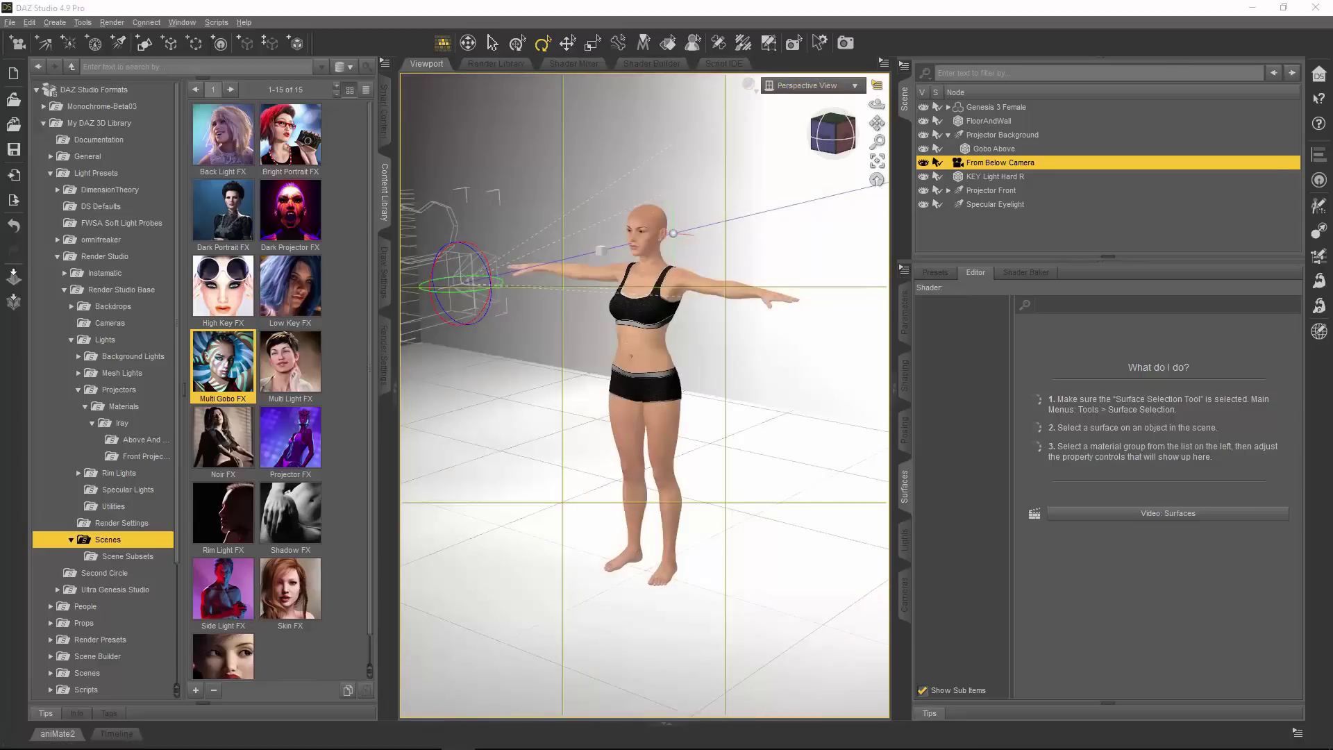
# Set the Aux Viewport to the From Below Camera and angle it to preview the gobo patterns on figure and wall.
pyautogui.moveTo(781, 153); pyautogui.dragTo(592, 191)
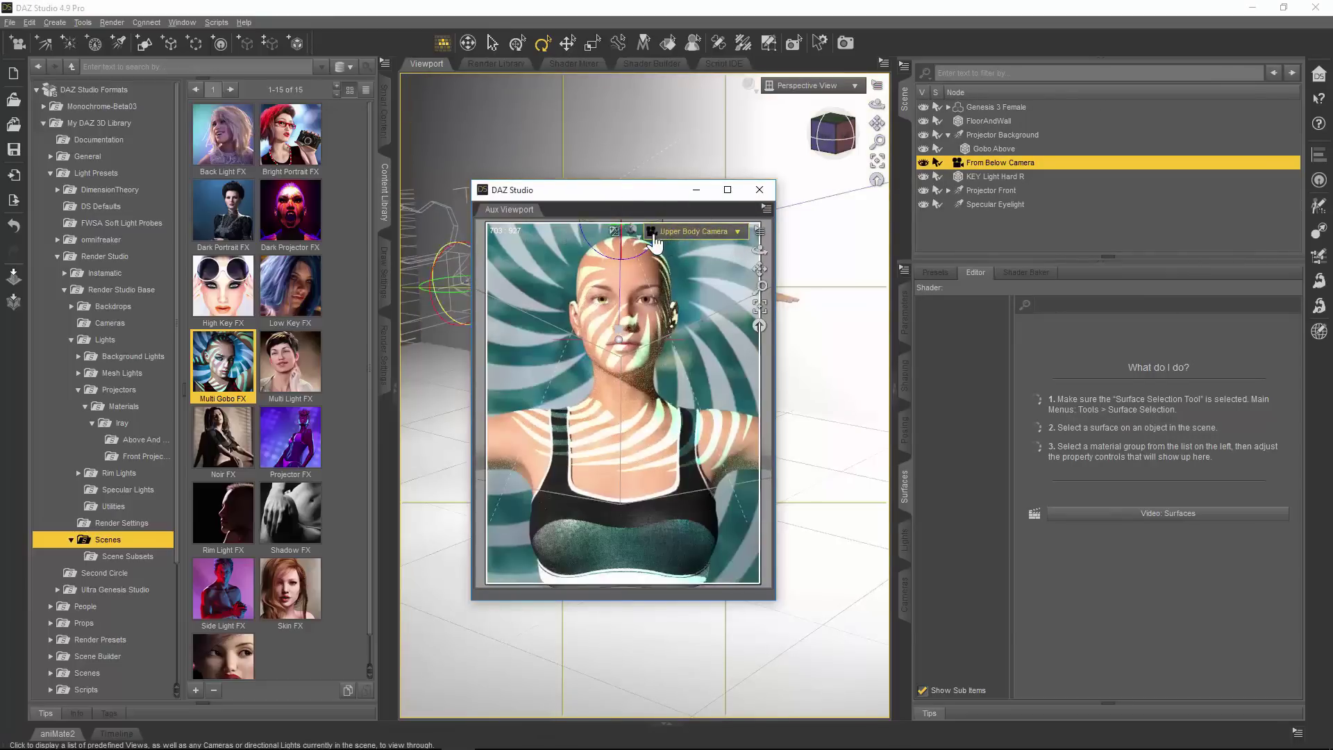
pyautogui.click(691, 234)
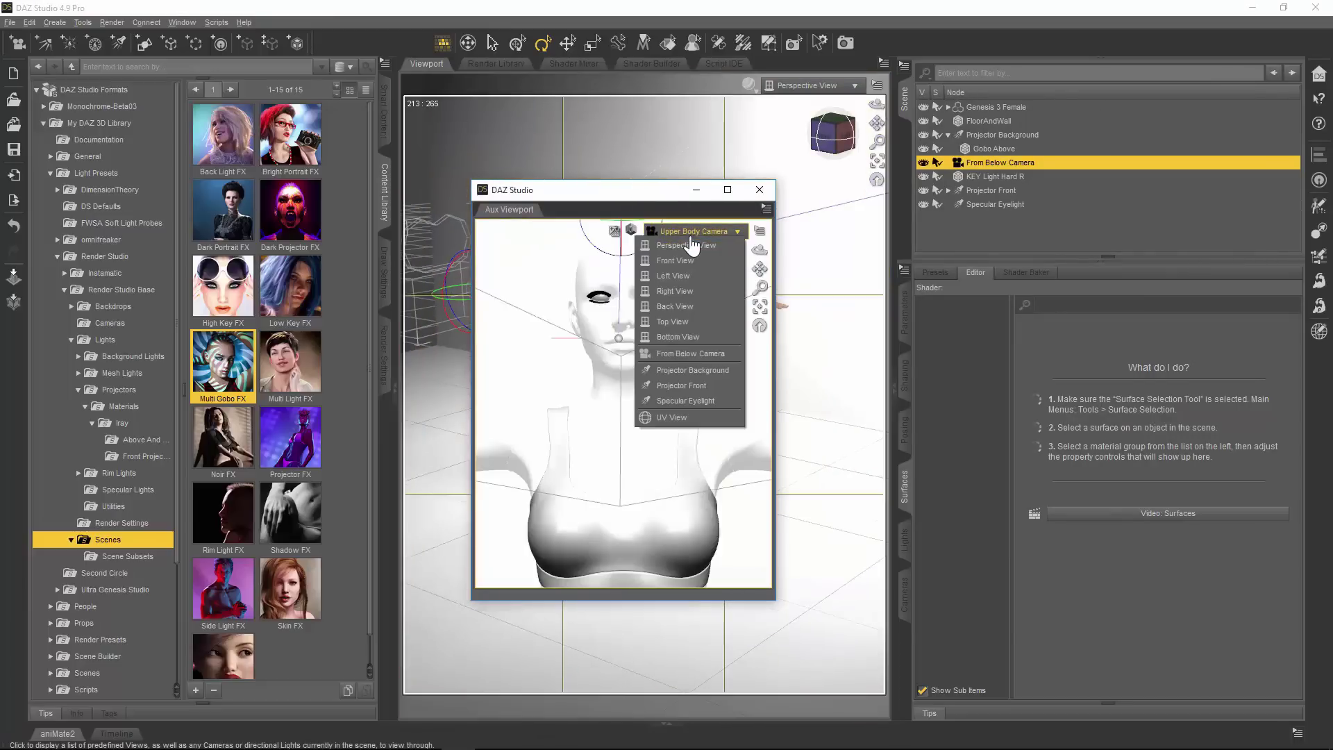
pyautogui.click(693, 354)
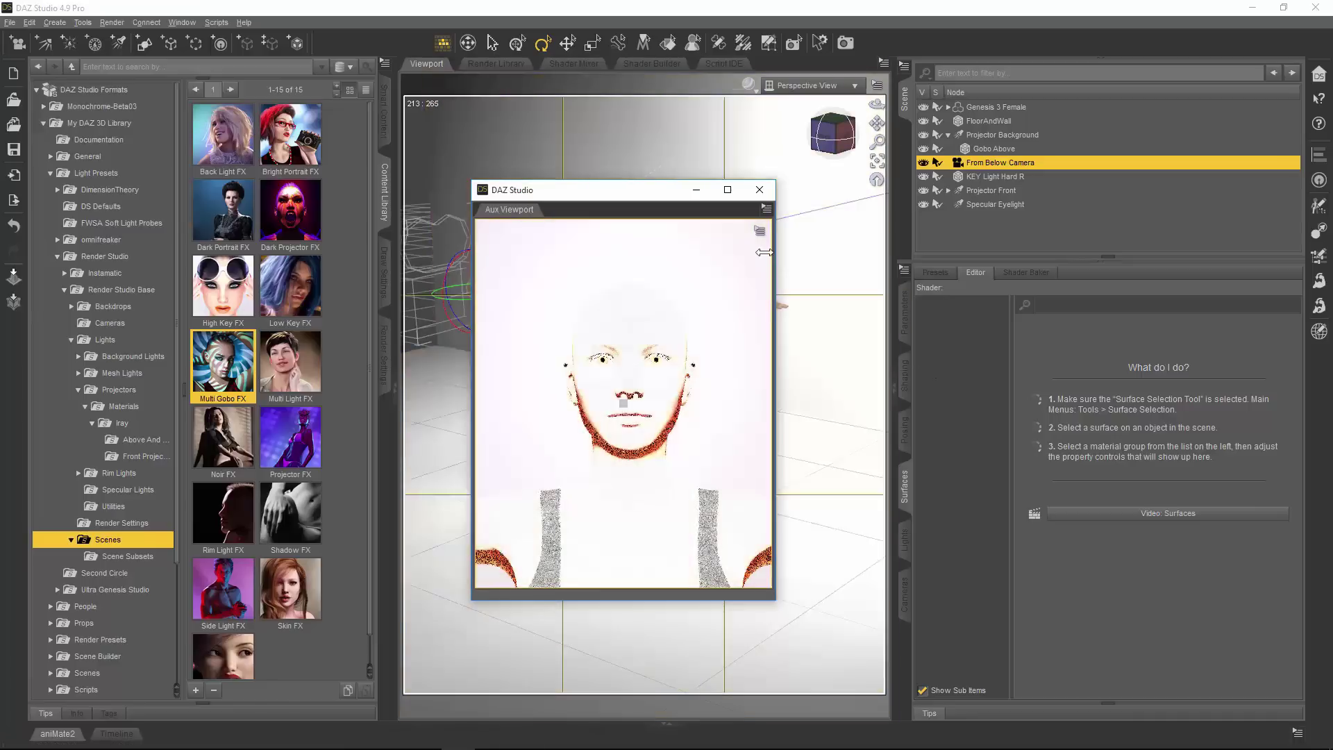
pyautogui.moveTo(759, 249); pyautogui.dragTo(759, 291)
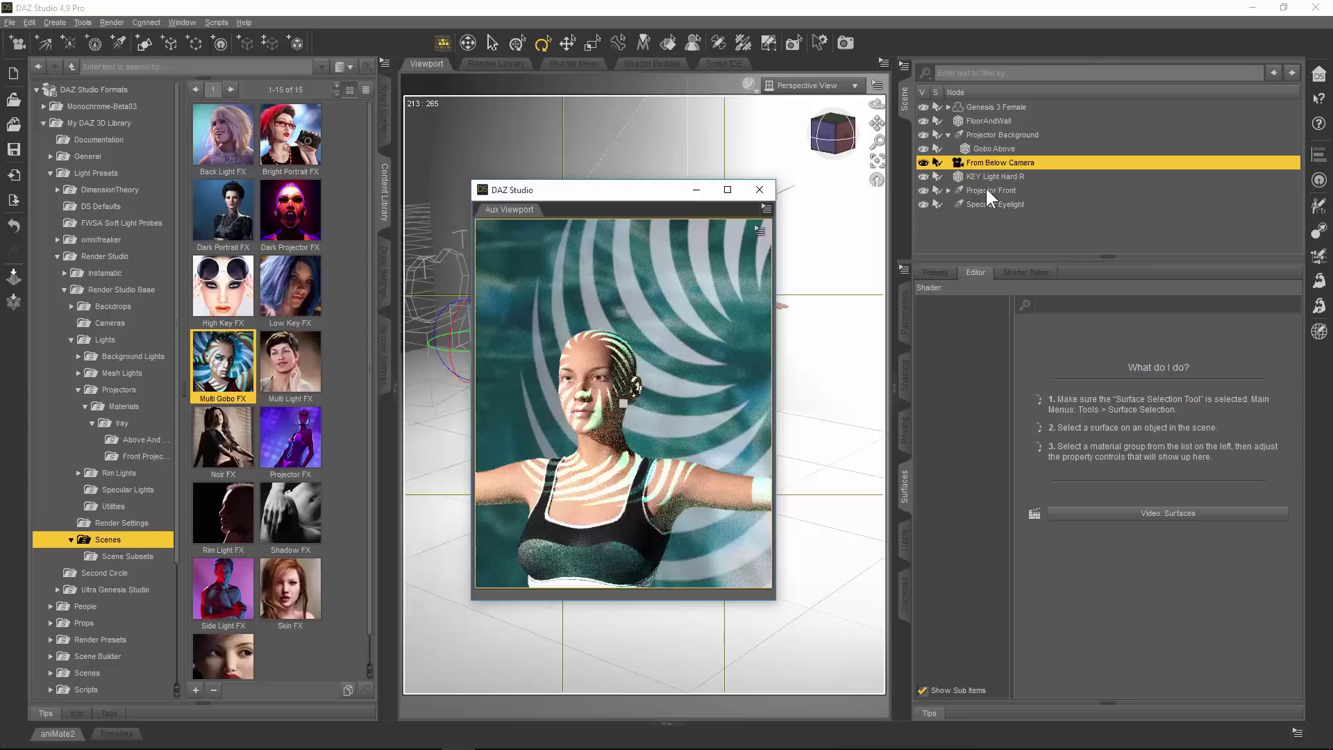
# Expand Projector Front and show the Gobo Front plane's surface settings to examine its Glossy Color map.
pyautogui.click(949, 191)
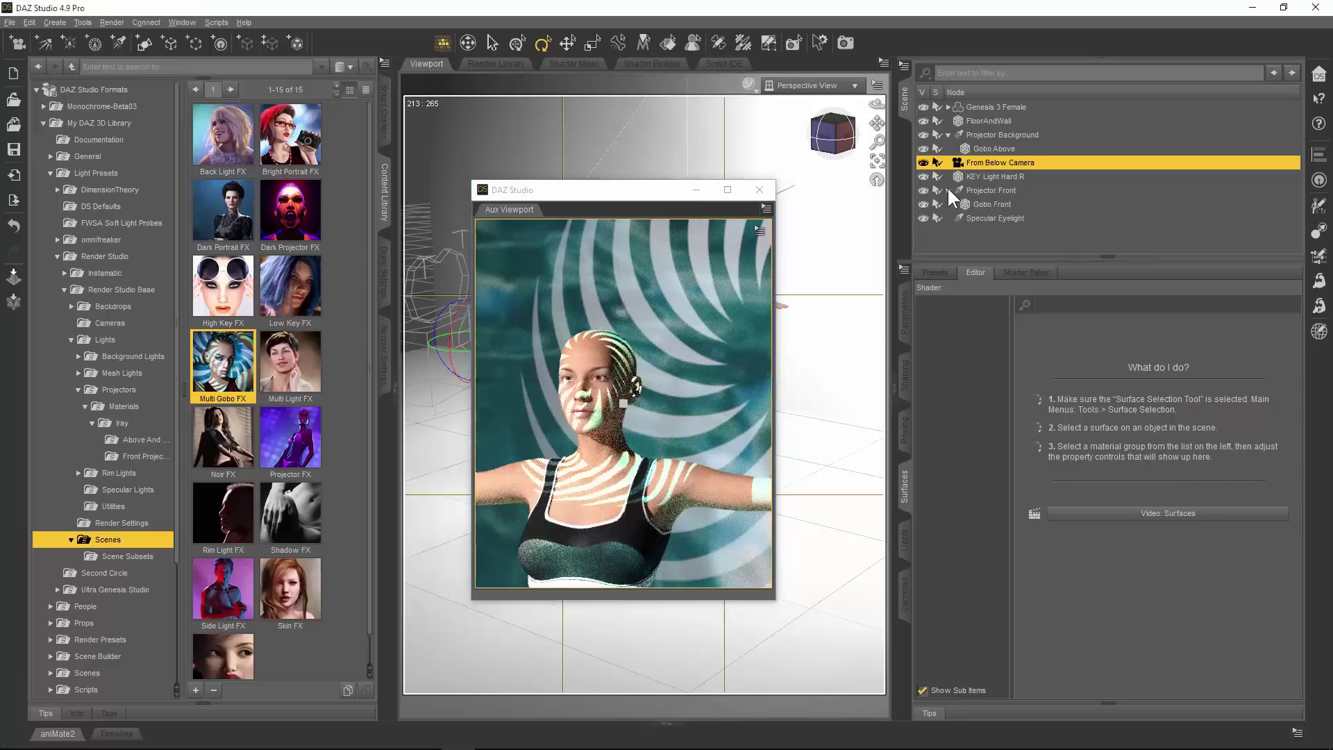
pyautogui.click(998, 203)
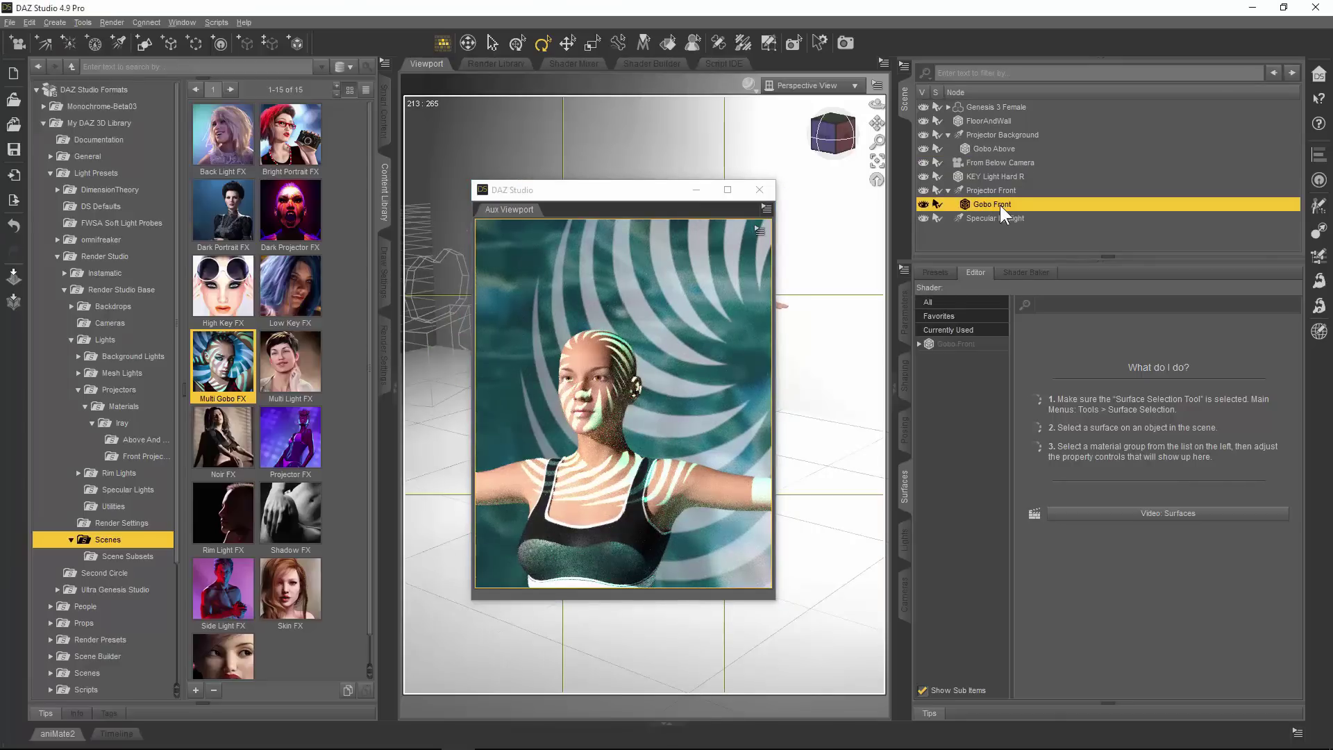
pyautogui.click(919, 344)
pyautogui.click(954, 357)
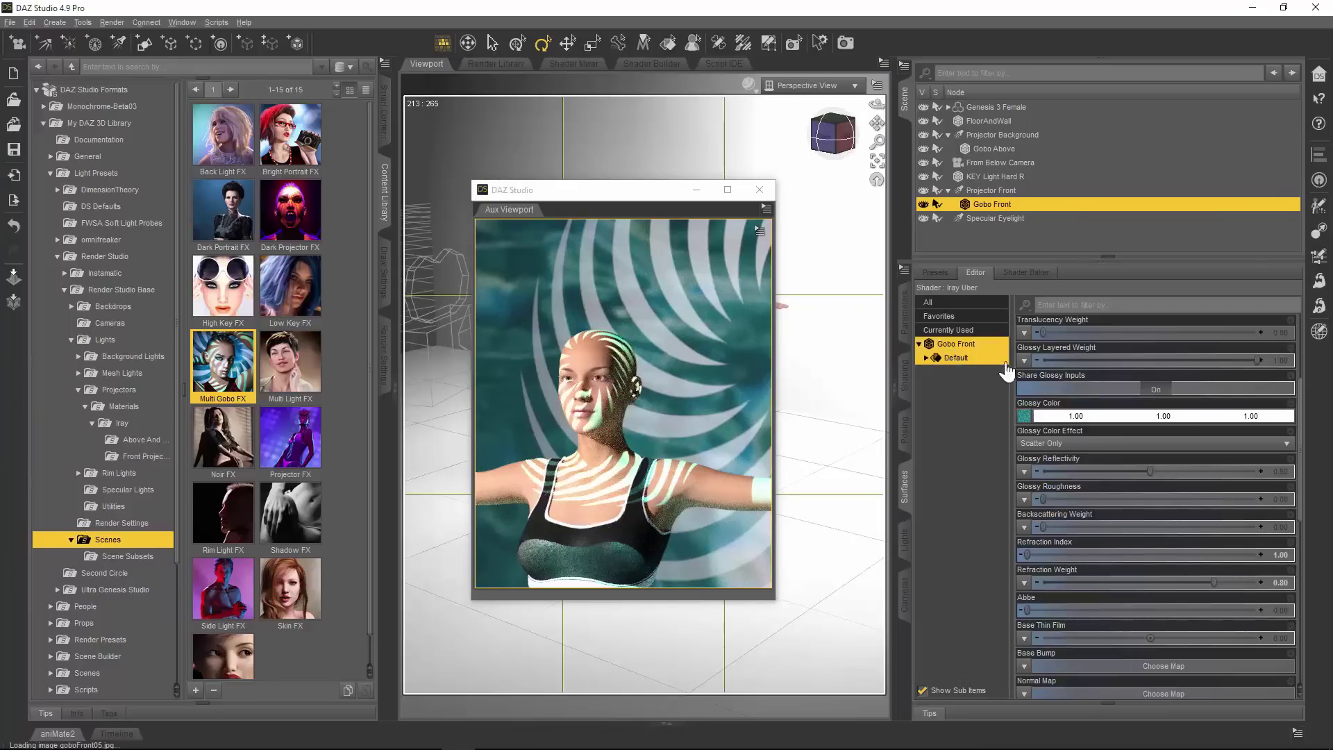
pyautogui.moveTo(1025, 420)
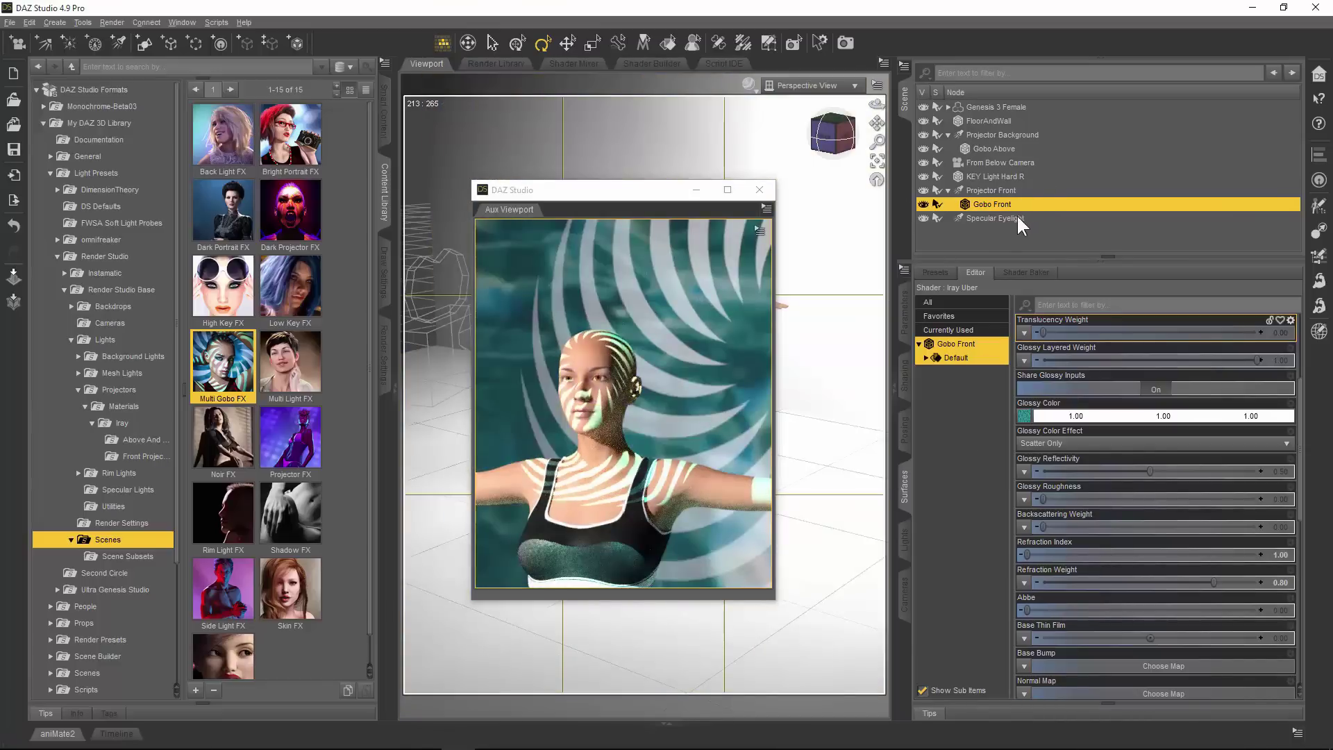
# Select the Specular Eyelight and orbit the Perspective View to examine its placement relative to the figure, keeping the Aux Viewport out of the way.
pyautogui.click(1018, 220)
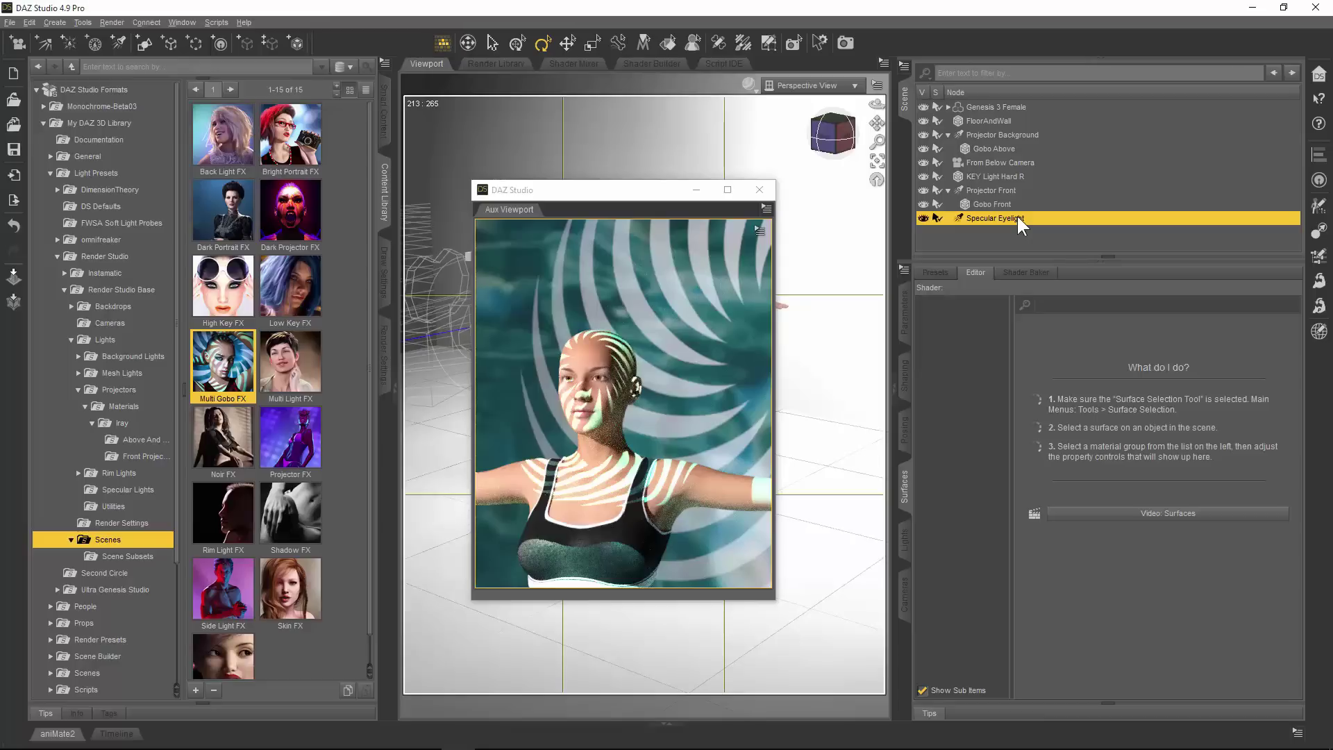
pyautogui.moveTo(635, 187); pyautogui.dragTo(1131, 290)
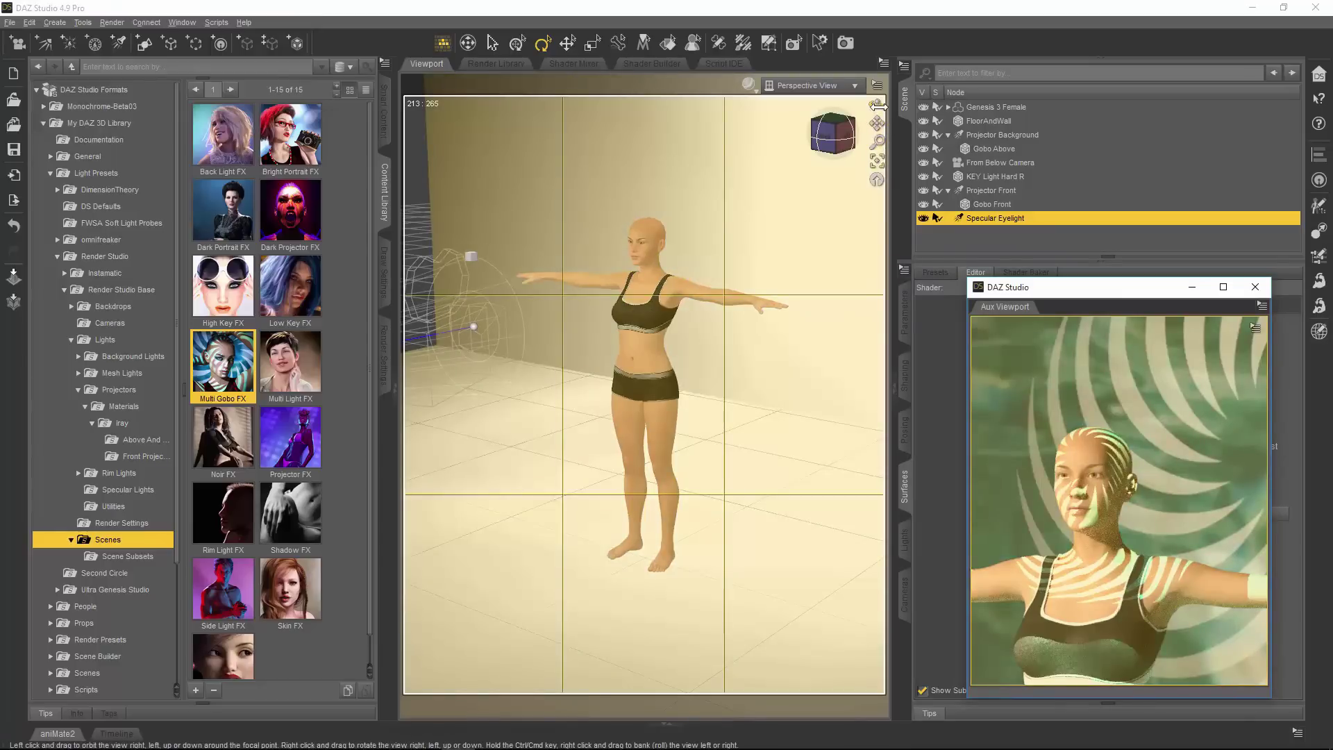
pyautogui.moveTo(877, 104); pyautogui.dragTo(873, 148)
pyautogui.click(988, 120)
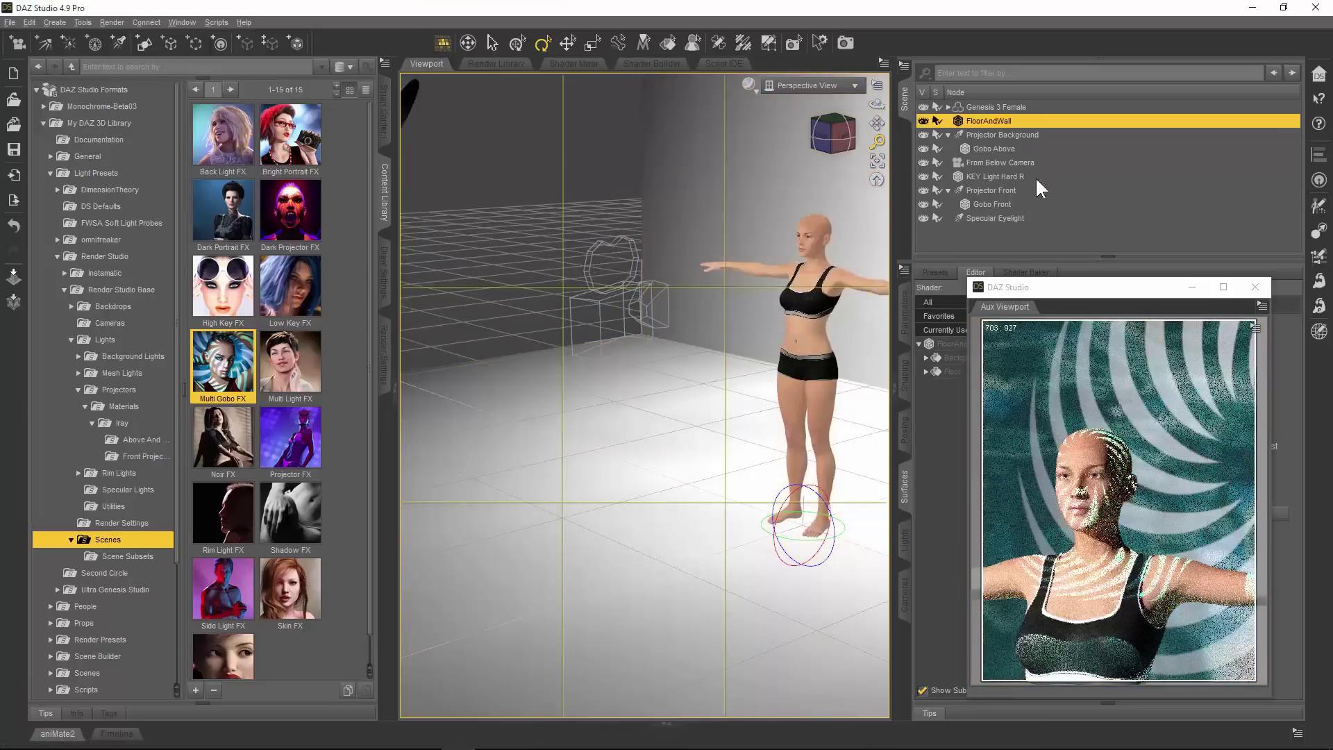
pyautogui.click(995, 218)
pyautogui.moveTo(877, 124); pyautogui.dragTo(876, 147)
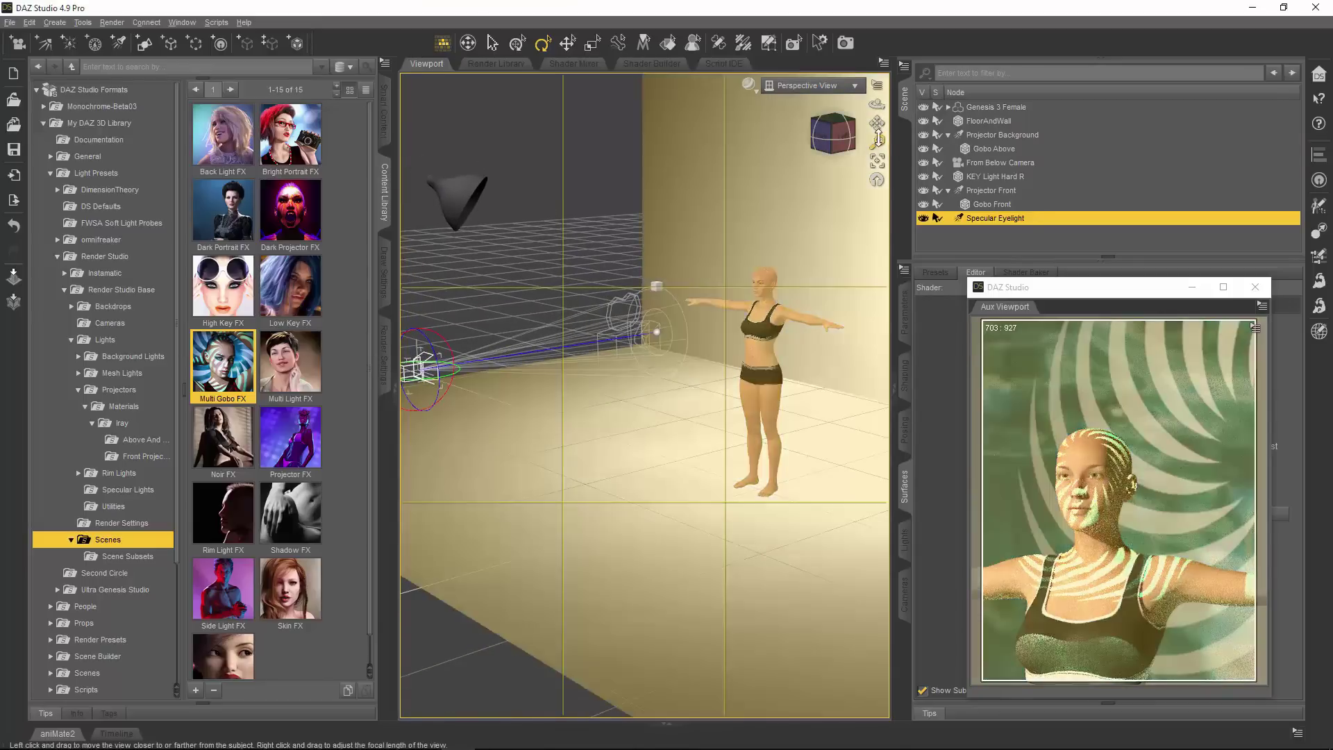
pyautogui.moveTo(876, 106); pyautogui.dragTo(878, 105)
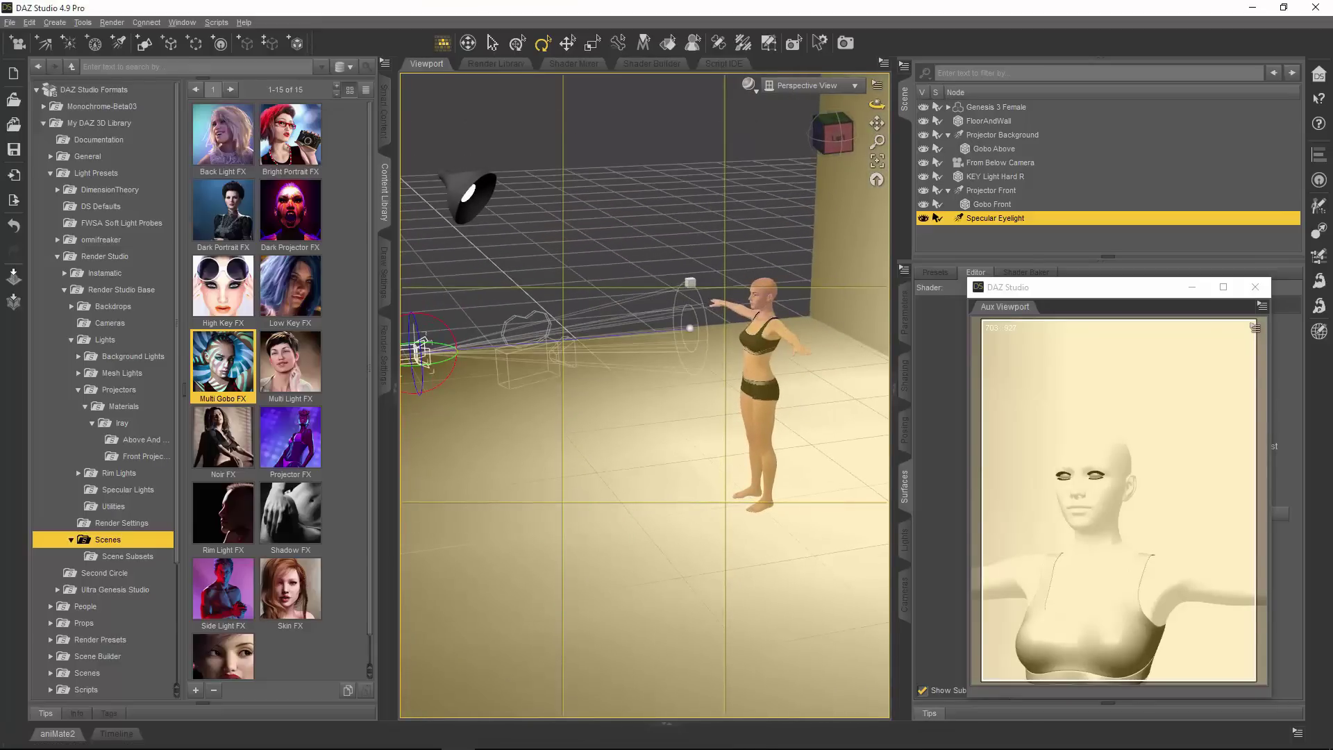
pyautogui.moveTo(1059, 290); pyautogui.dragTo(531, 256)
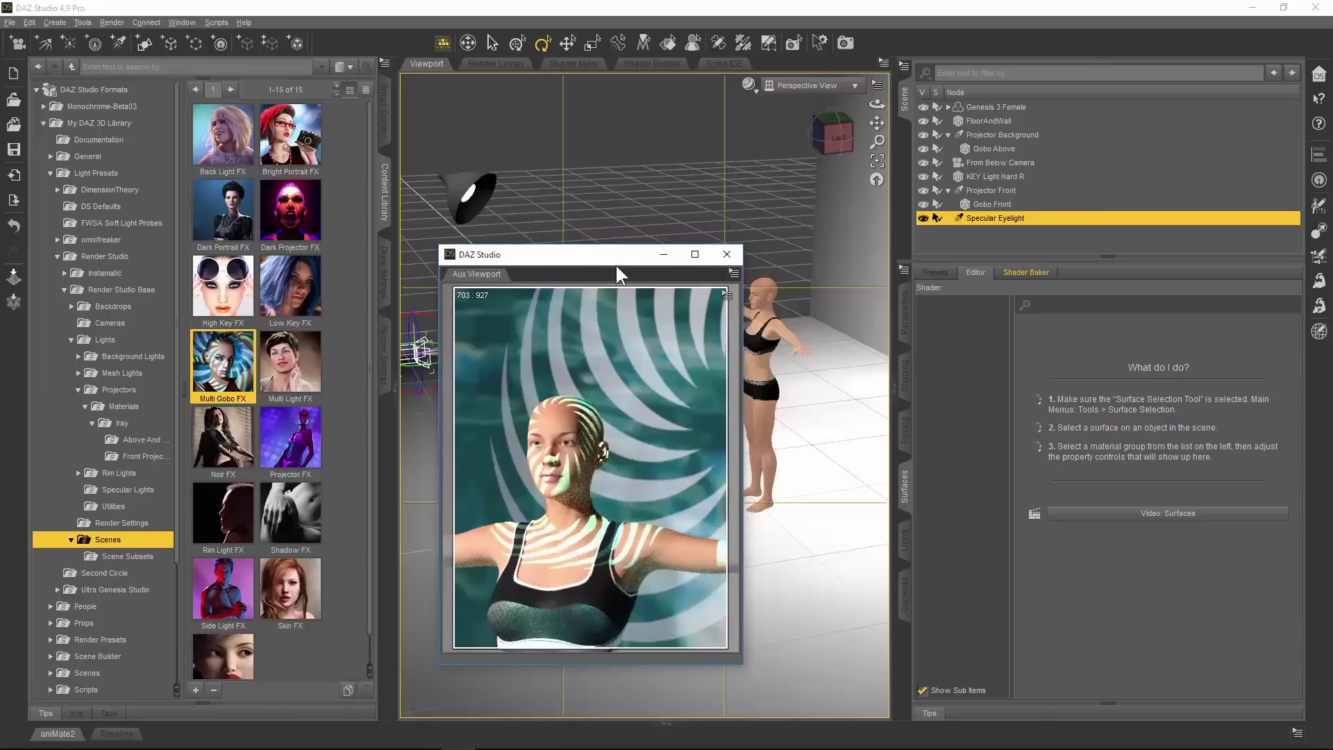
pyautogui.moveTo(615, 263); pyautogui.dragTo(280, 208)
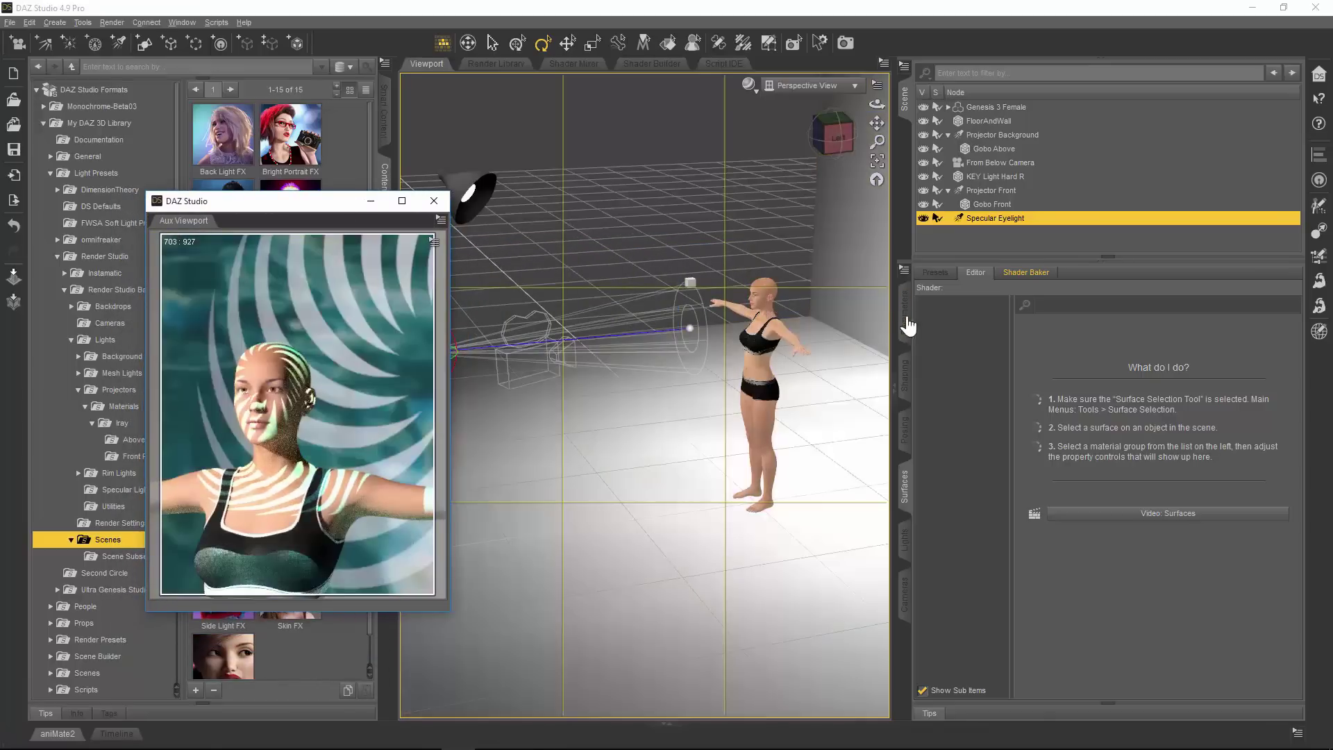
# Set the Specular Eyelight's Point At target to the Head bone of the Genesis 3 Female.
pyautogui.click(906, 314)
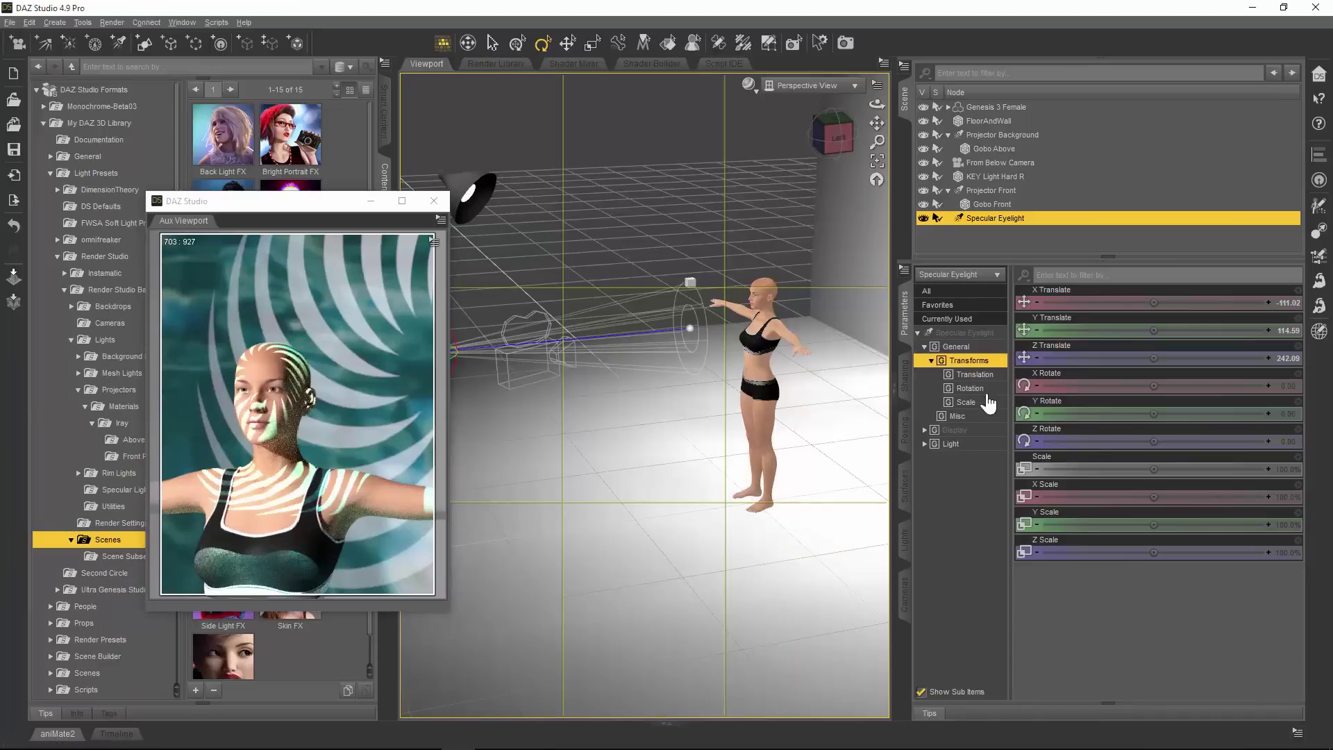
pyautogui.click(965, 418)
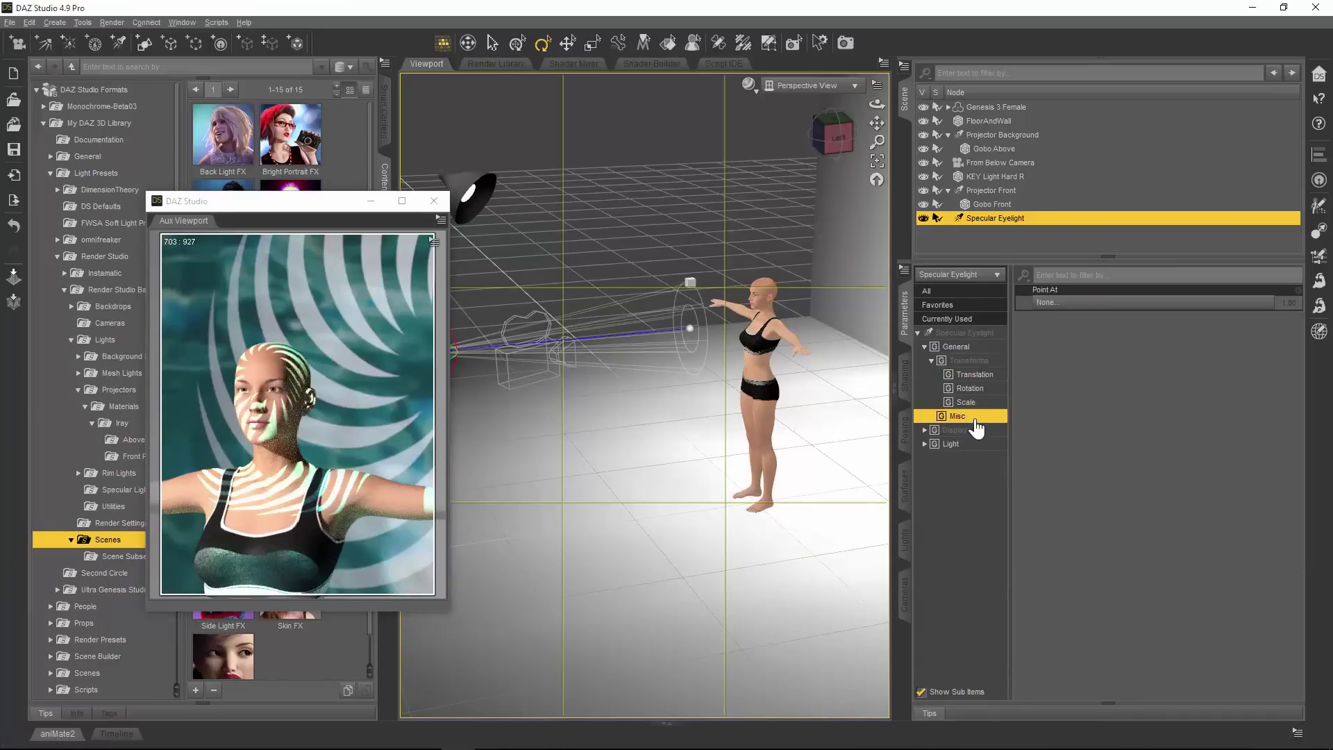
pyautogui.click(1094, 311)
pyautogui.moveTo(1085, 211); pyautogui.dragTo(768, 227)
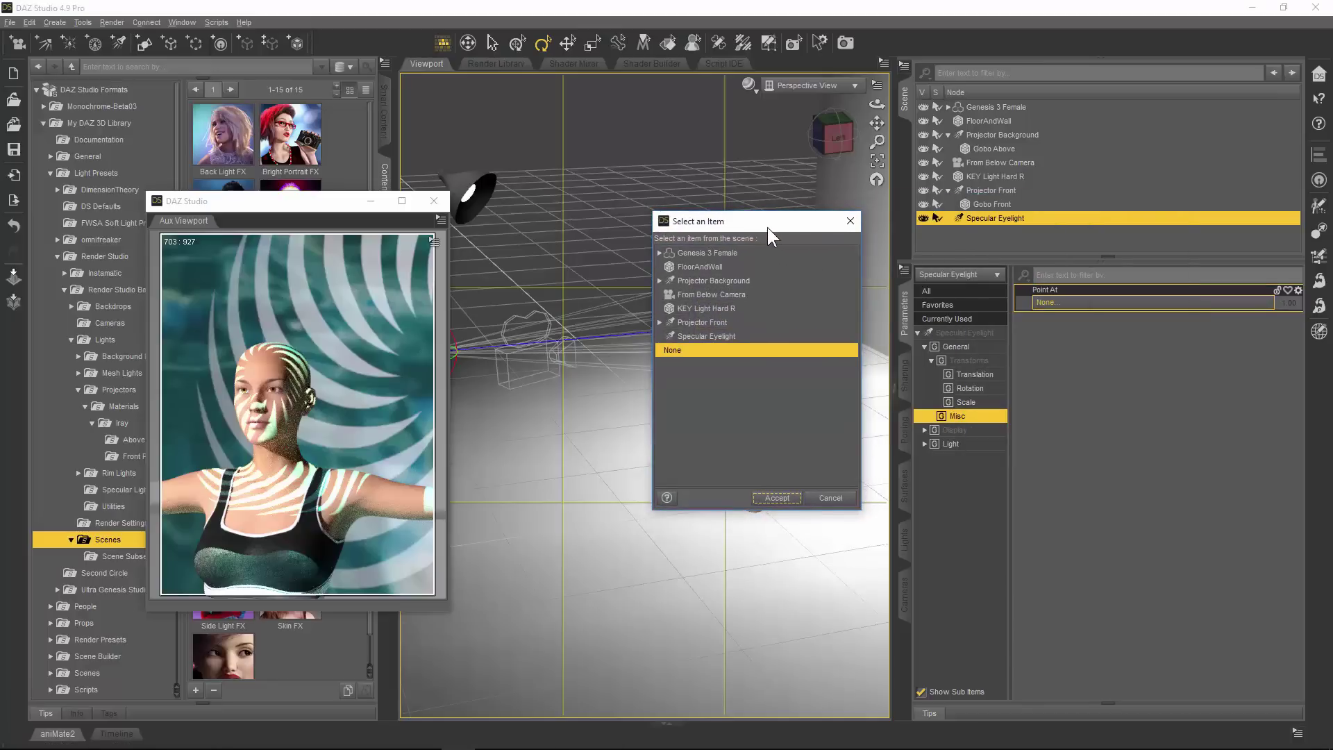
pyautogui.click(693, 254)
pyautogui.click(659, 252)
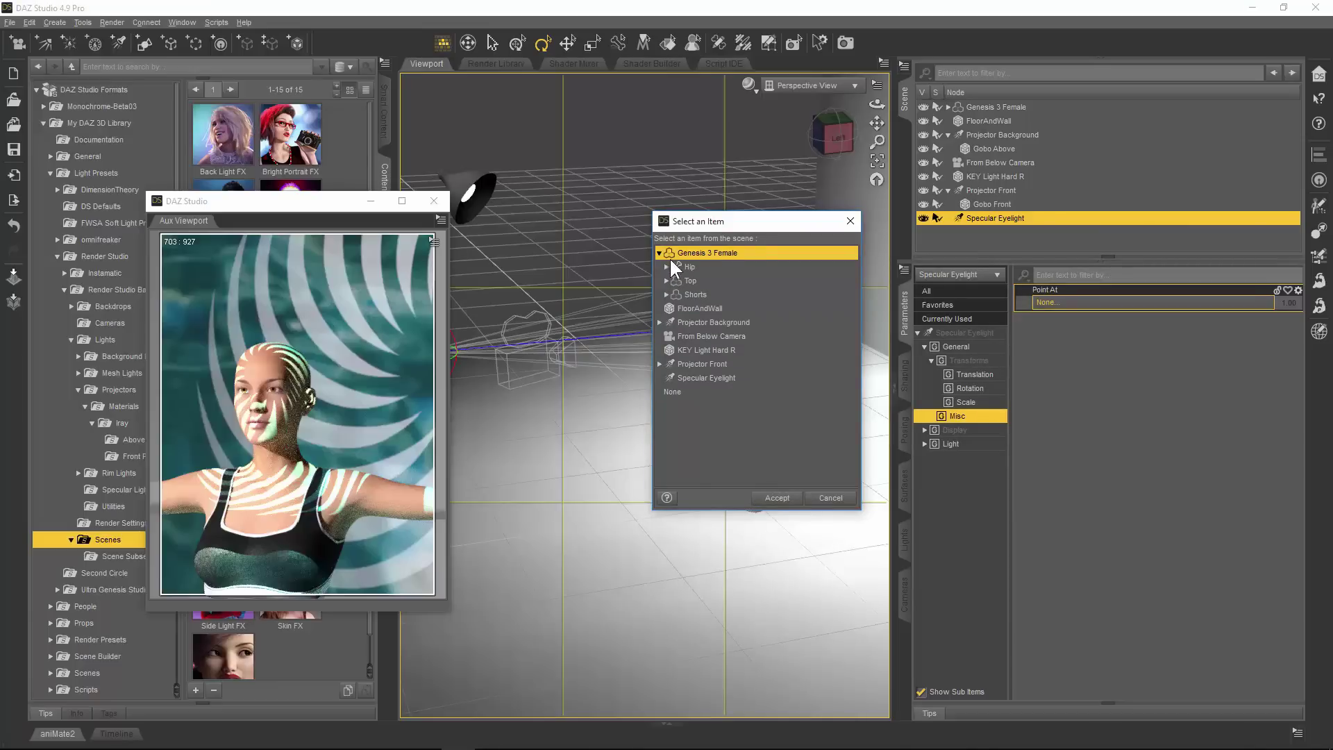
pyautogui.click(665, 265)
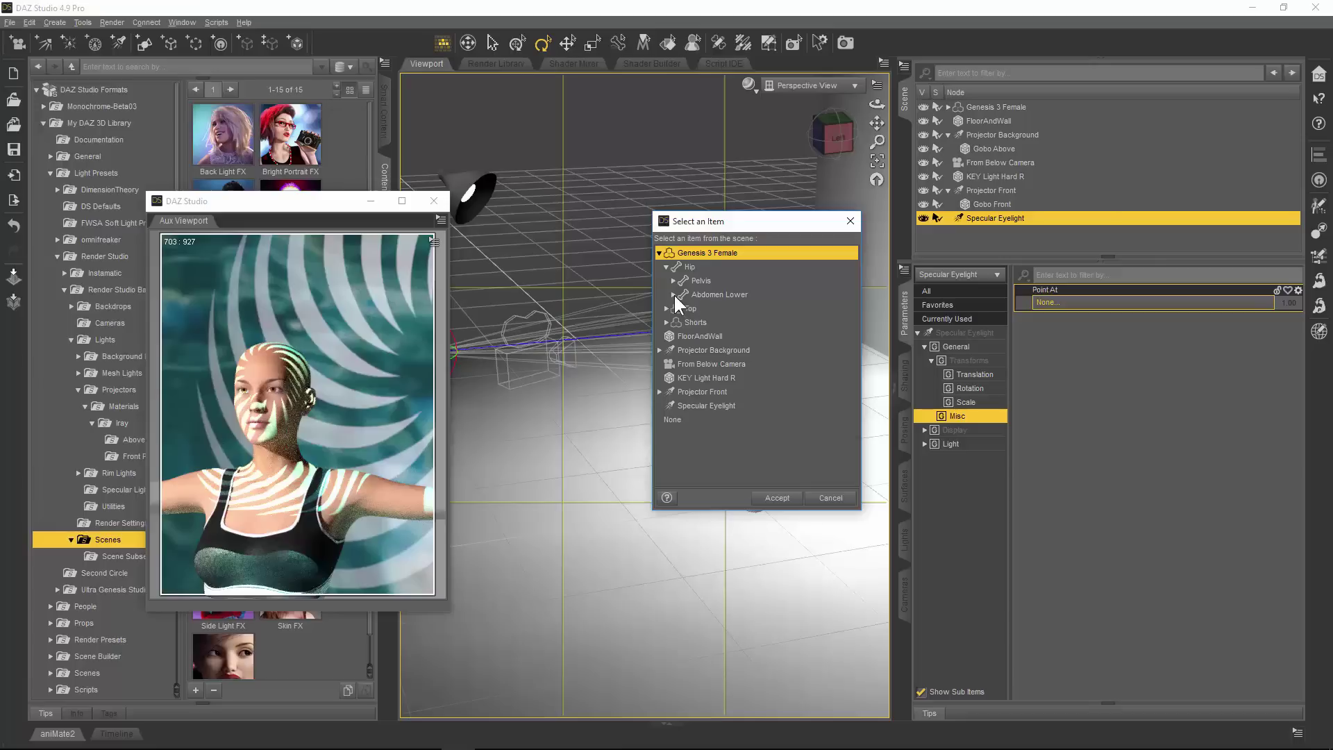
pyautogui.click(674, 295)
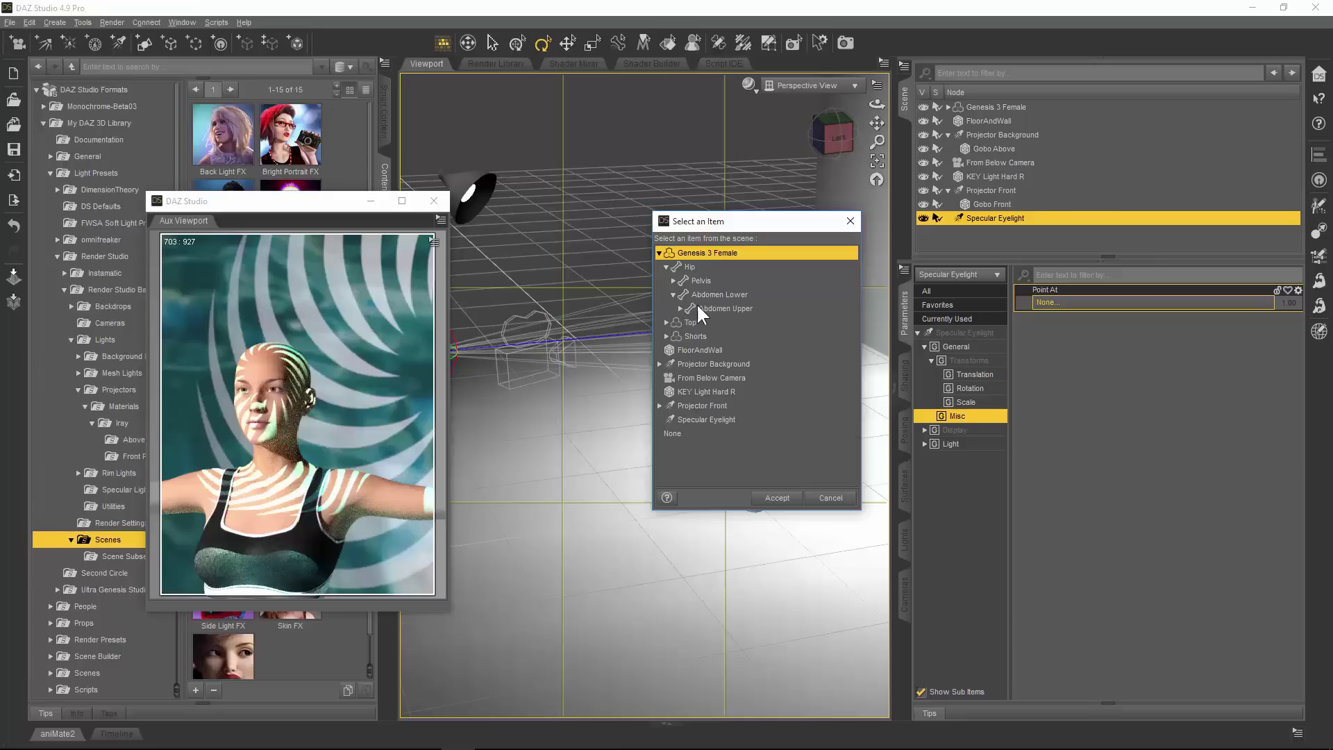
pyautogui.click(681, 308)
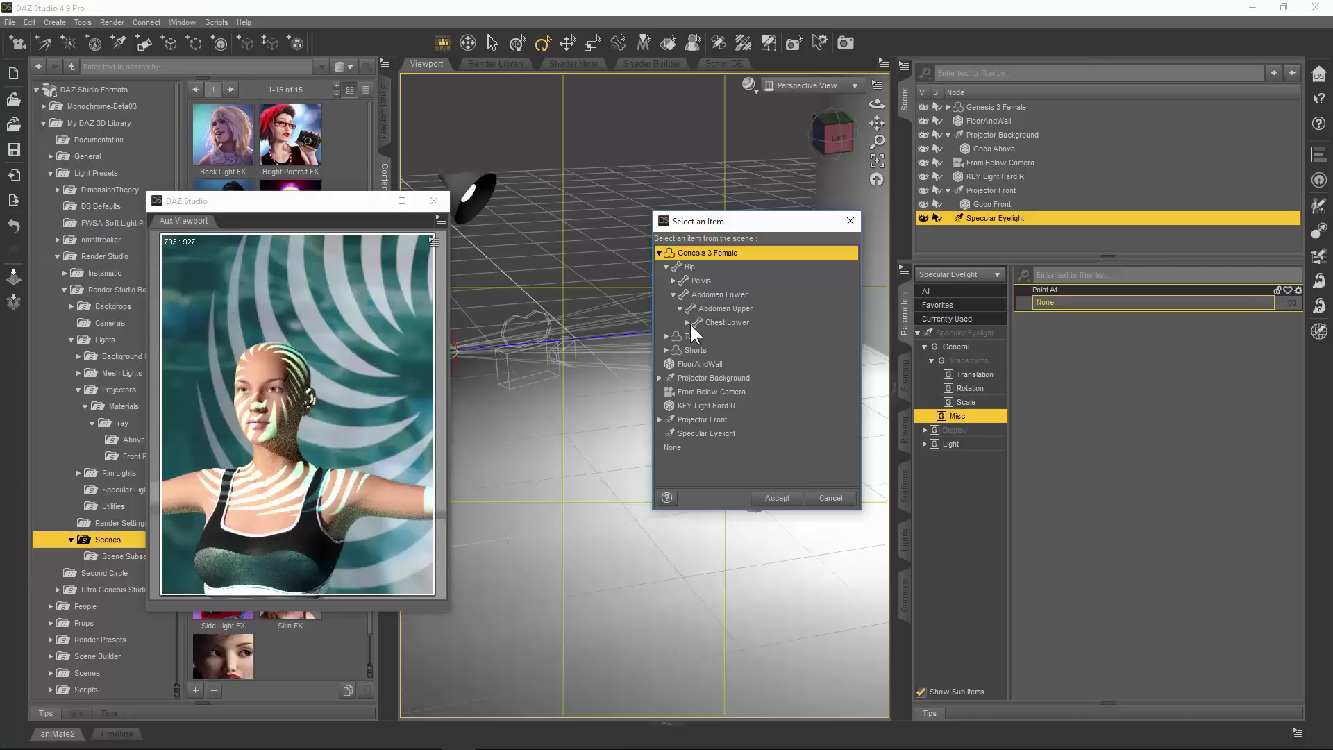
pyautogui.click(686, 322)
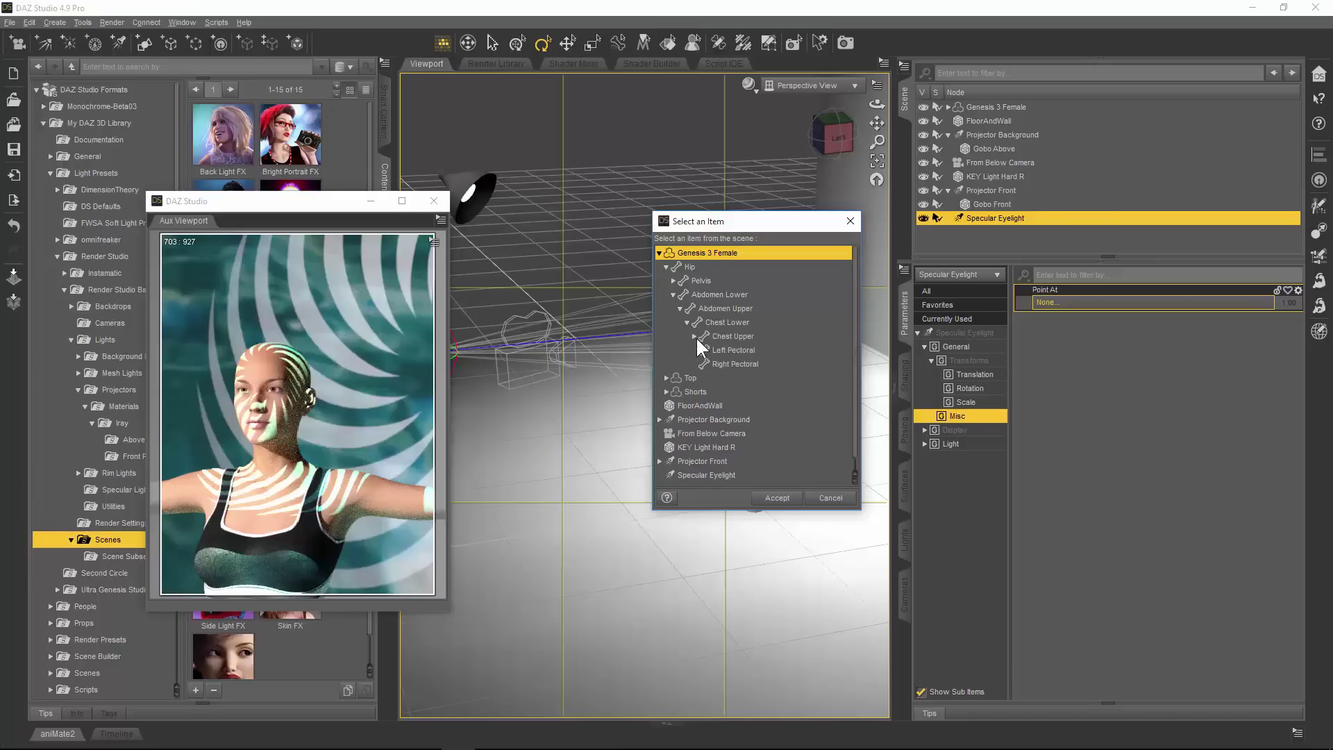
pyautogui.click(694, 337)
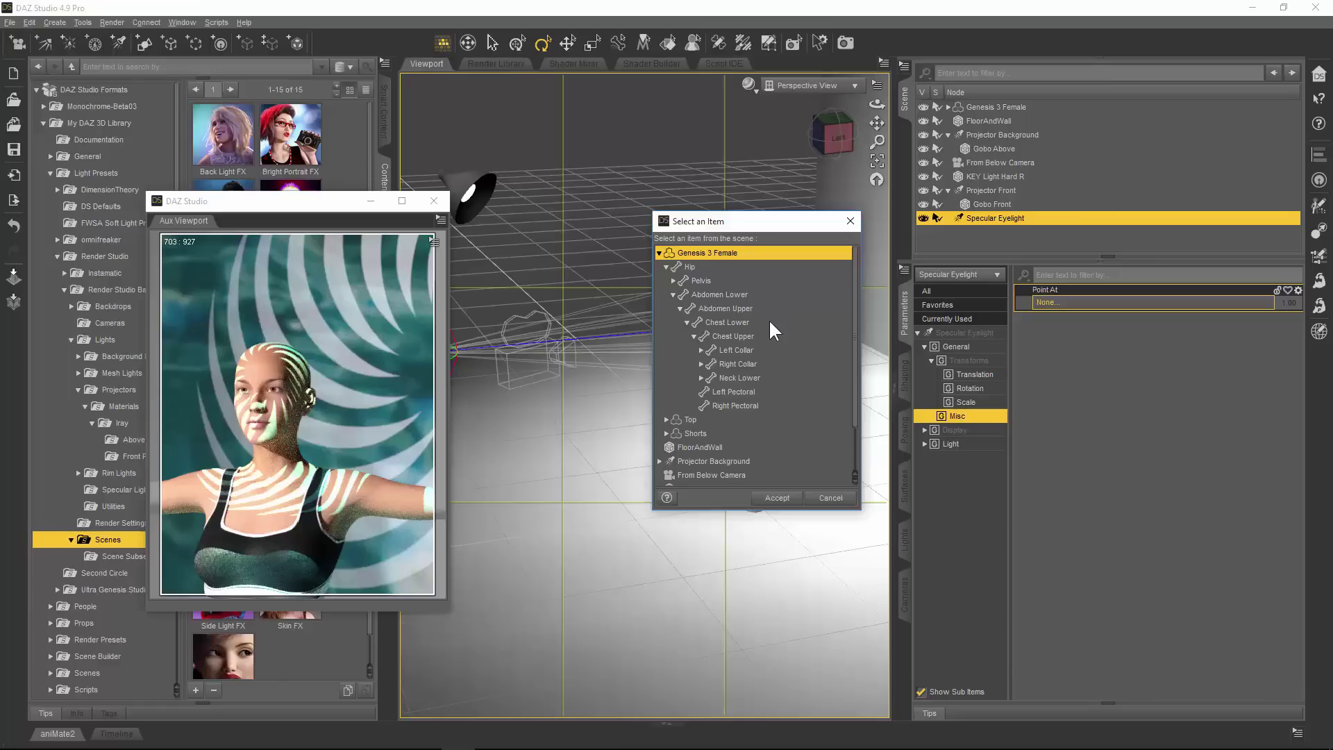
pyautogui.click(700, 378)
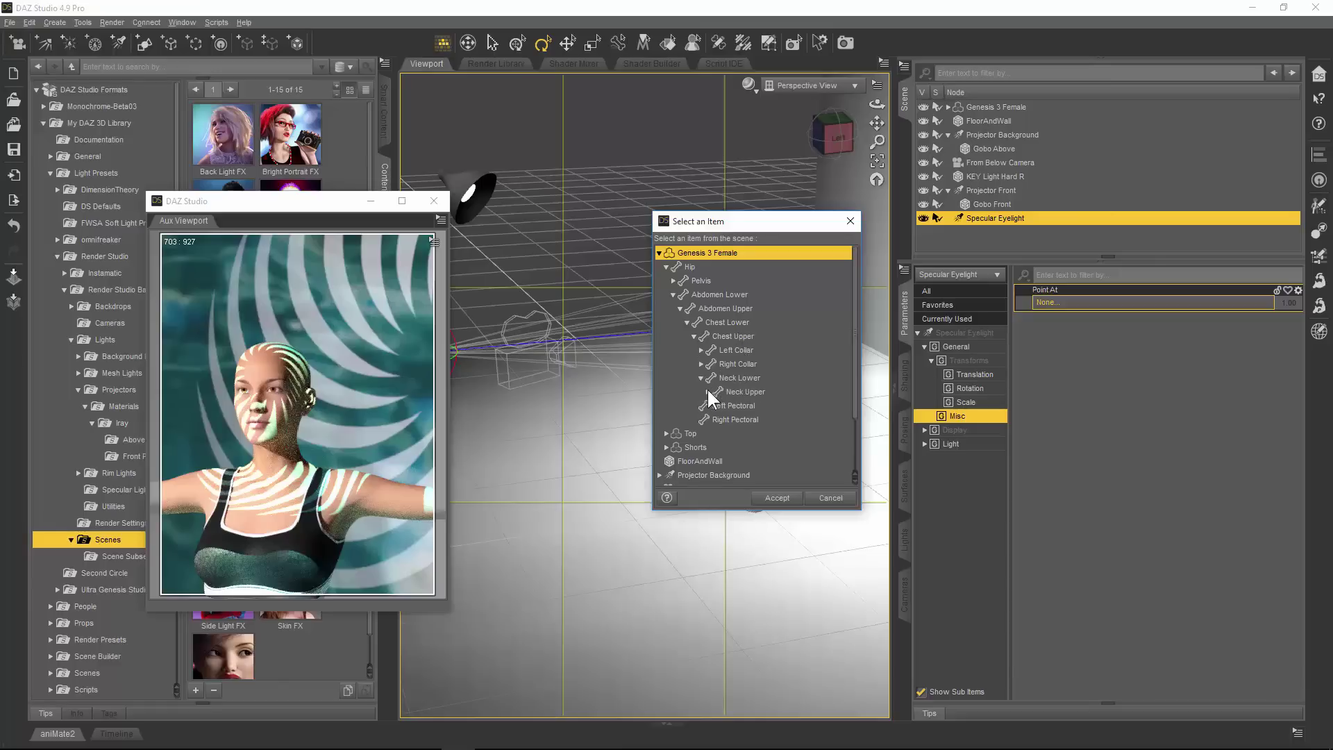
pyautogui.click(708, 391)
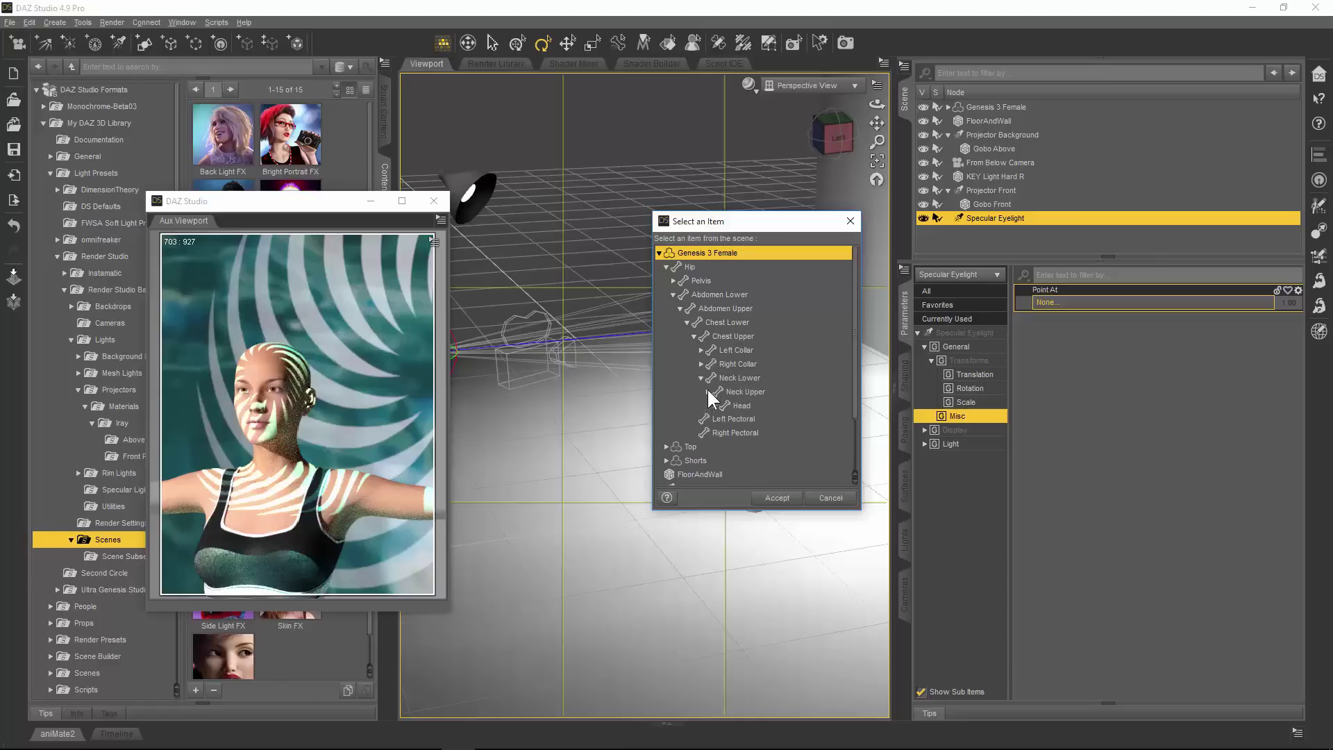
pyautogui.click(738, 404)
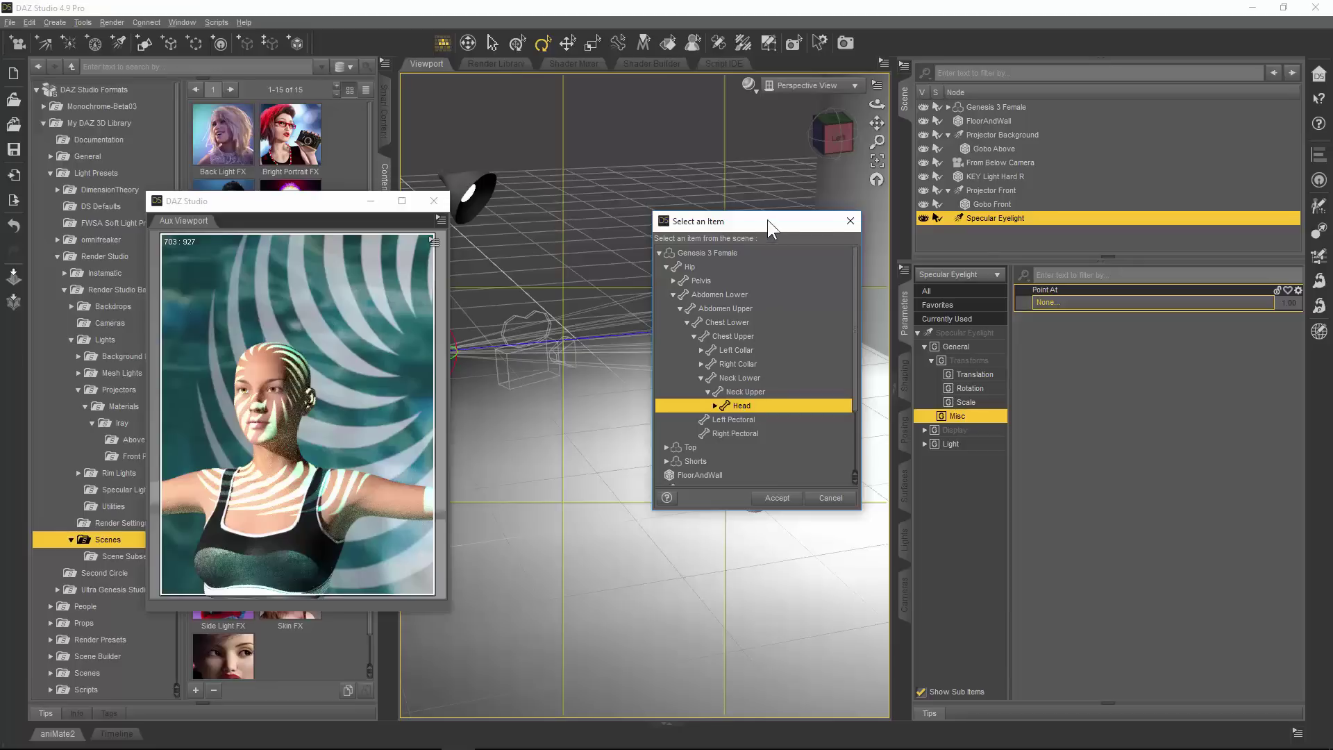
pyautogui.moveTo(768, 219); pyautogui.dragTo(1082, 222)
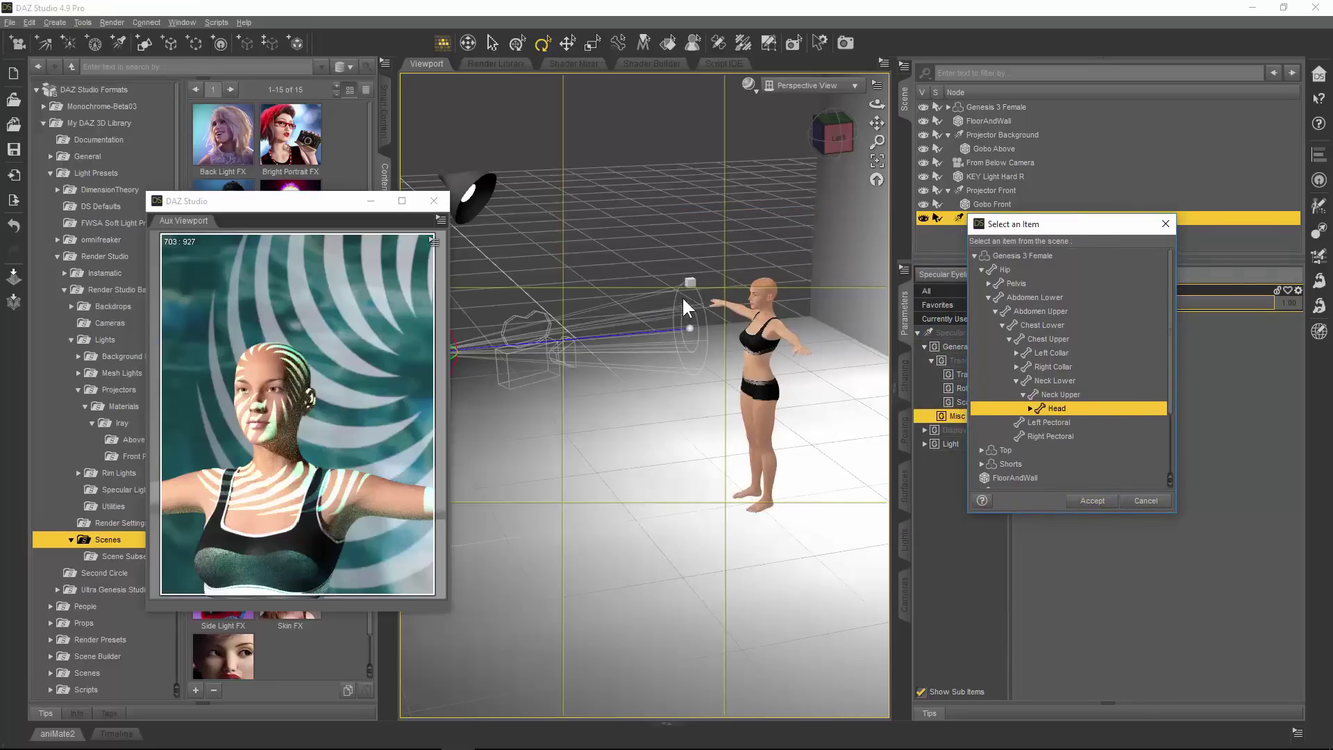
pyautogui.click(1093, 501)
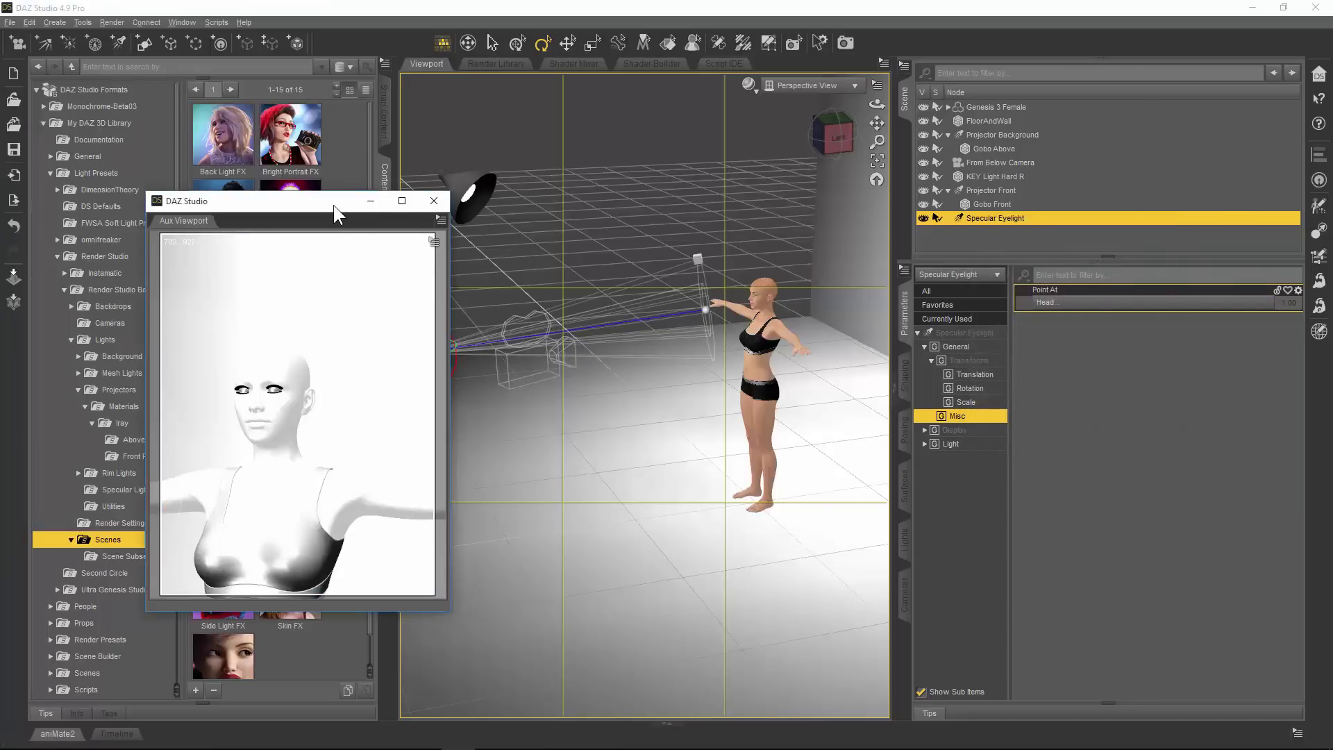
# Bring the From Below Camera in close on the face in the Aux Viewport to examine the eye highlights.
pyautogui.moveTo(337, 205); pyautogui.dragTo(974, 243)
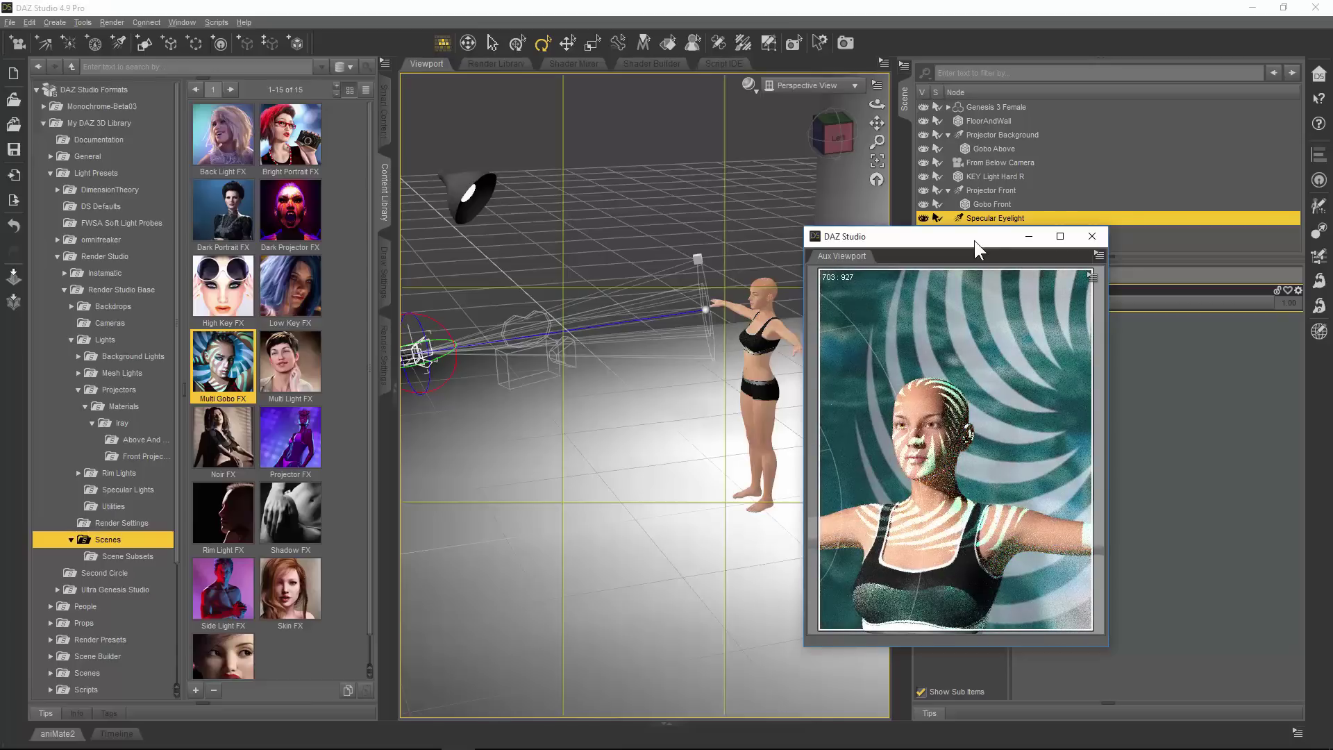
pyautogui.moveTo(1095, 340)
pyautogui.moveTo(1095, 340); pyautogui.dragTo(1095, 327)
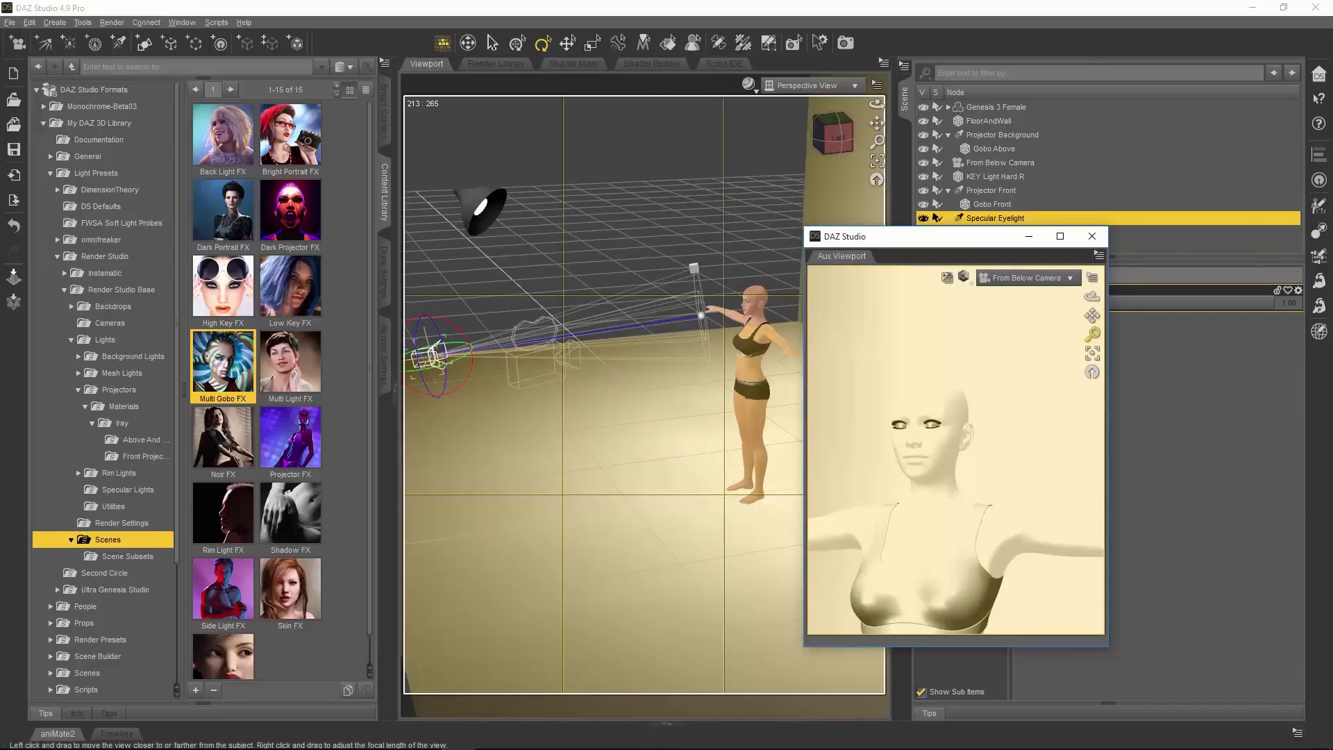
pyautogui.moveTo(1092, 334); pyautogui.dragTo(1092, 308)
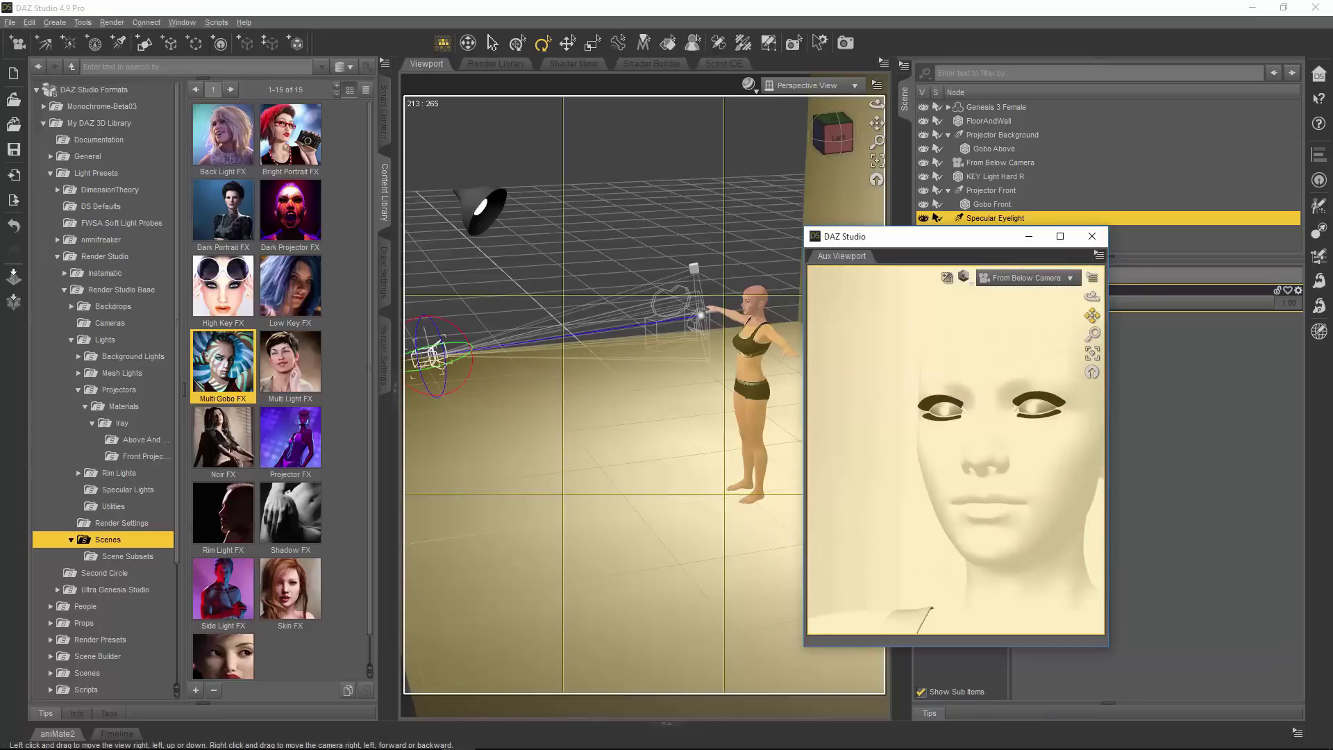
pyautogui.moveTo(1092, 316)
pyautogui.mouseDown()
pyautogui.moveTo(1074, 314)
pyautogui.moveTo(1132, 305)
pyautogui.moveTo(1167, 272)
pyautogui.mouseUp()
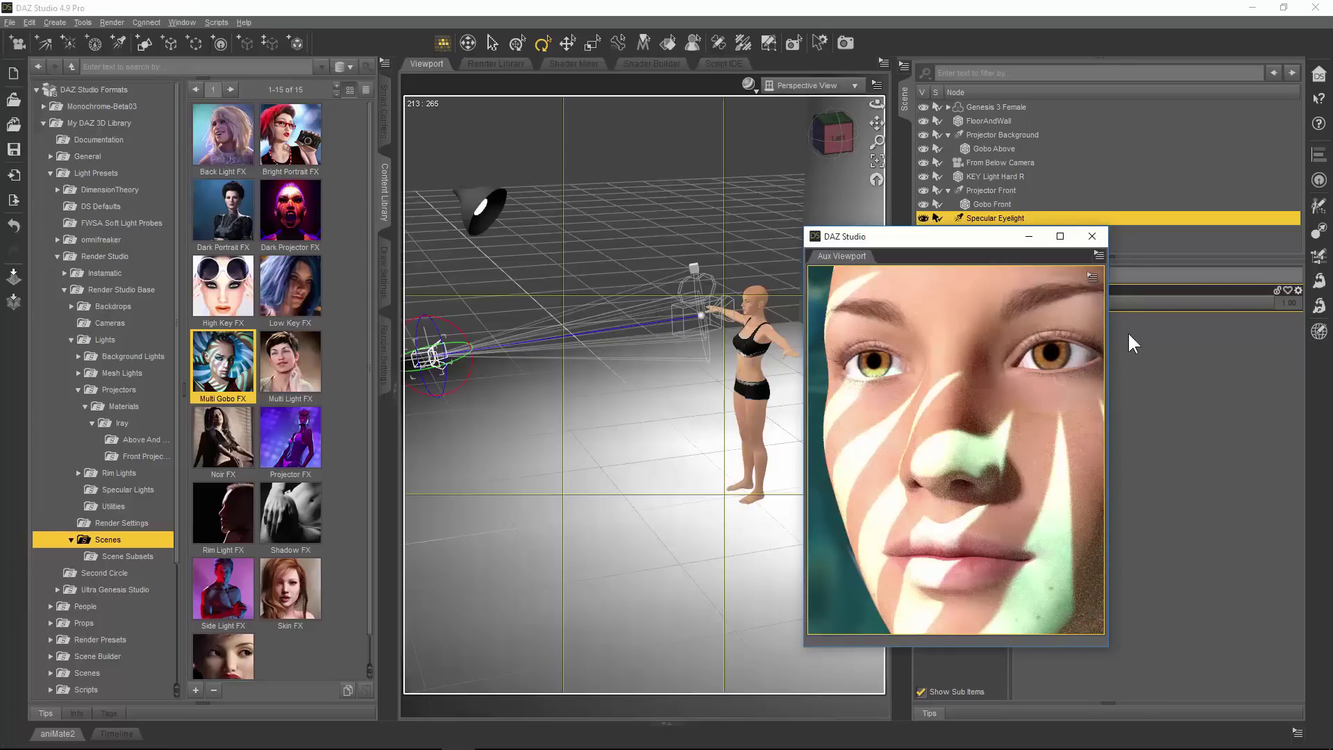
# Pull the From Below Camera back and orbit it around the head to examine the gobo stripes, with the Aux Viewport moved off the main view.
pyautogui.moveTo(1098, 339)
pyautogui.moveTo(1098, 339); pyautogui.dragTo(1098, 427)
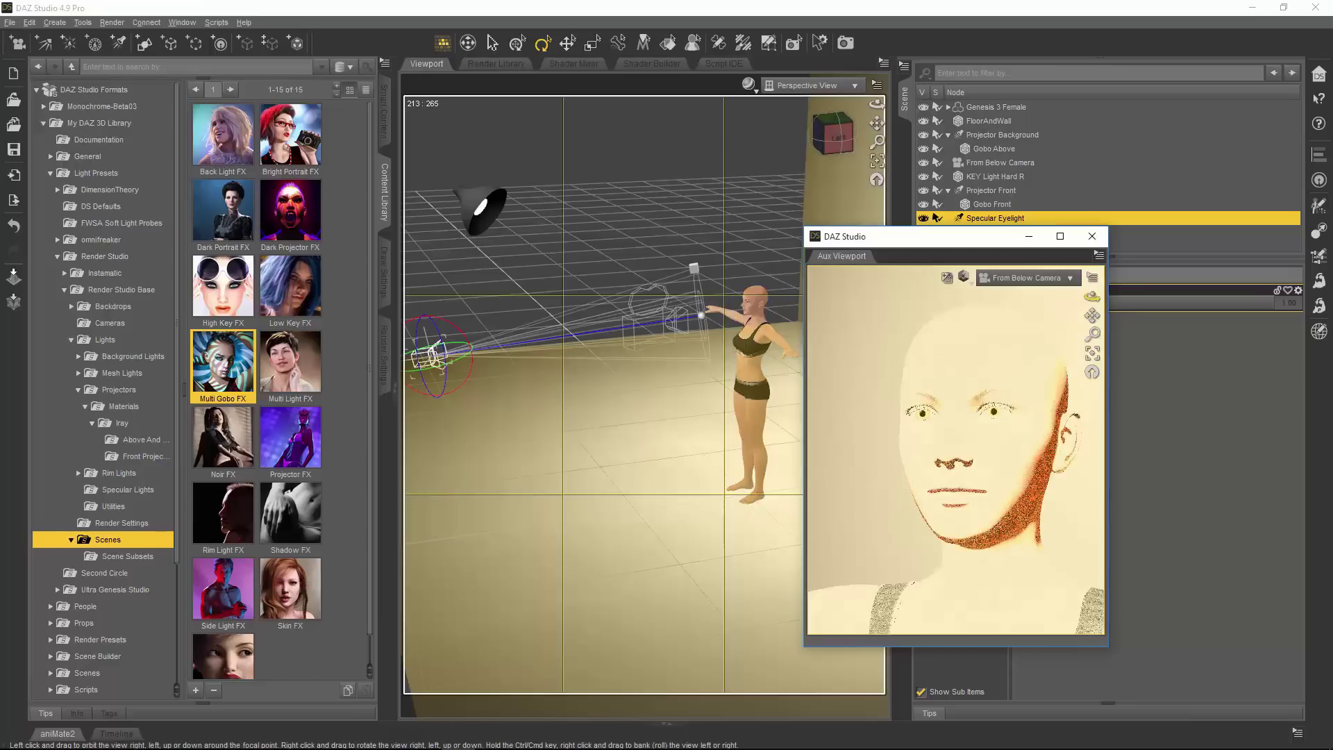
pyautogui.moveTo(1092, 297); pyautogui.dragTo(1062, 299)
pyautogui.moveTo(1092, 296)
pyautogui.mouseDown()
pyautogui.moveTo(1107, 318)
pyautogui.moveTo(1173, 292)
pyautogui.mouseUp()
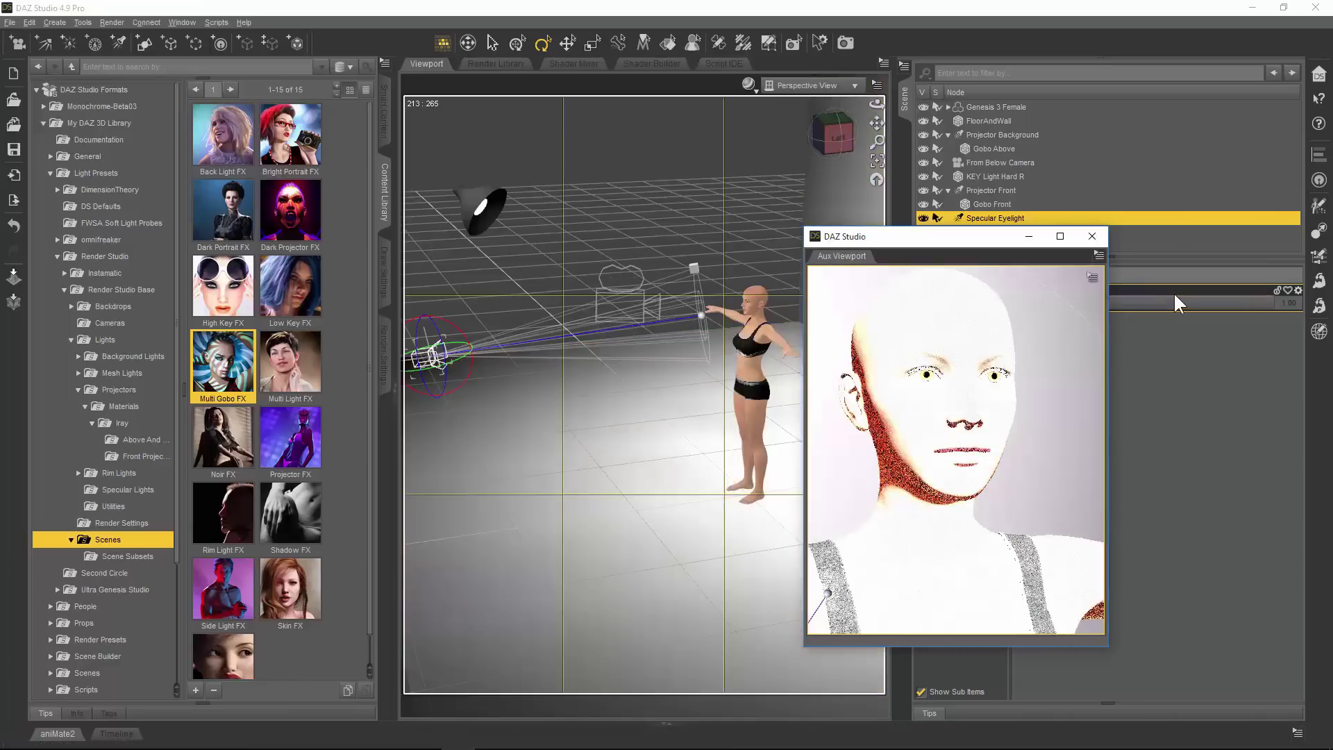
pyautogui.doubleClick(229, 375)
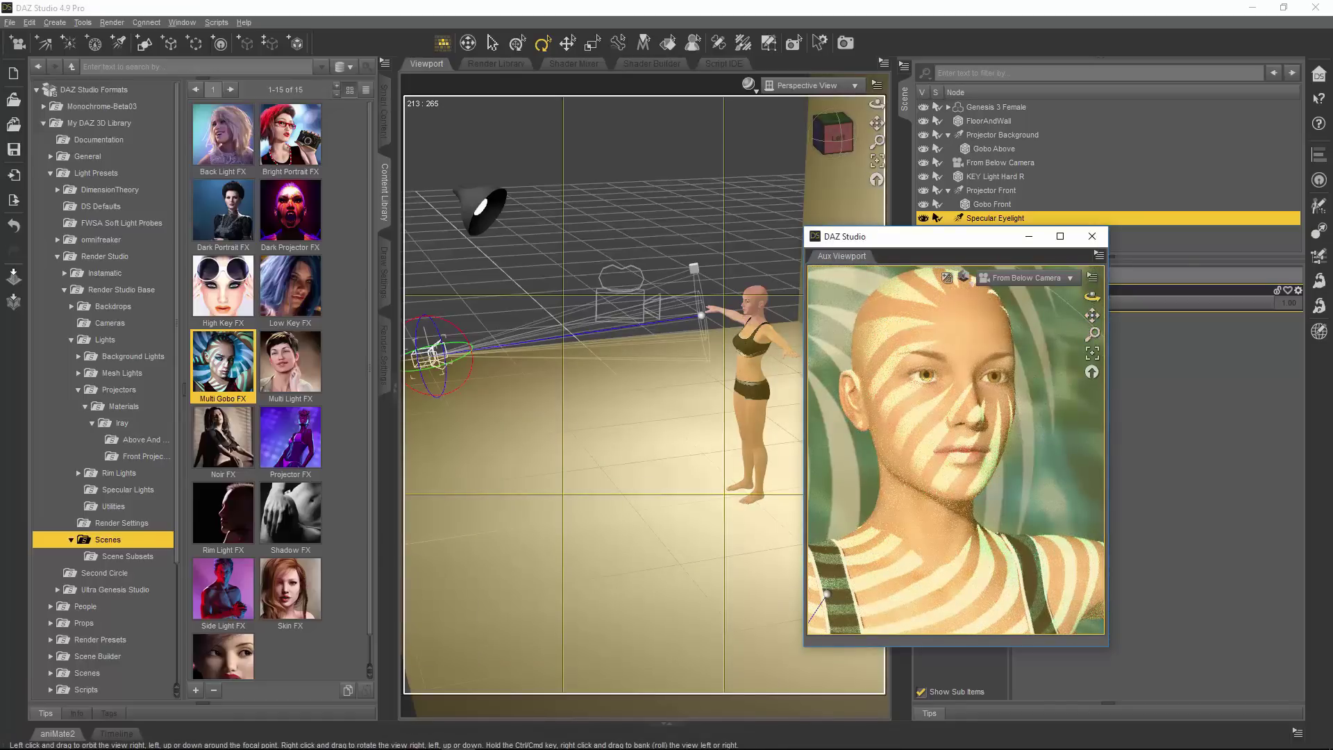
pyautogui.moveTo(1089, 300); pyautogui.dragTo(1084, 320)
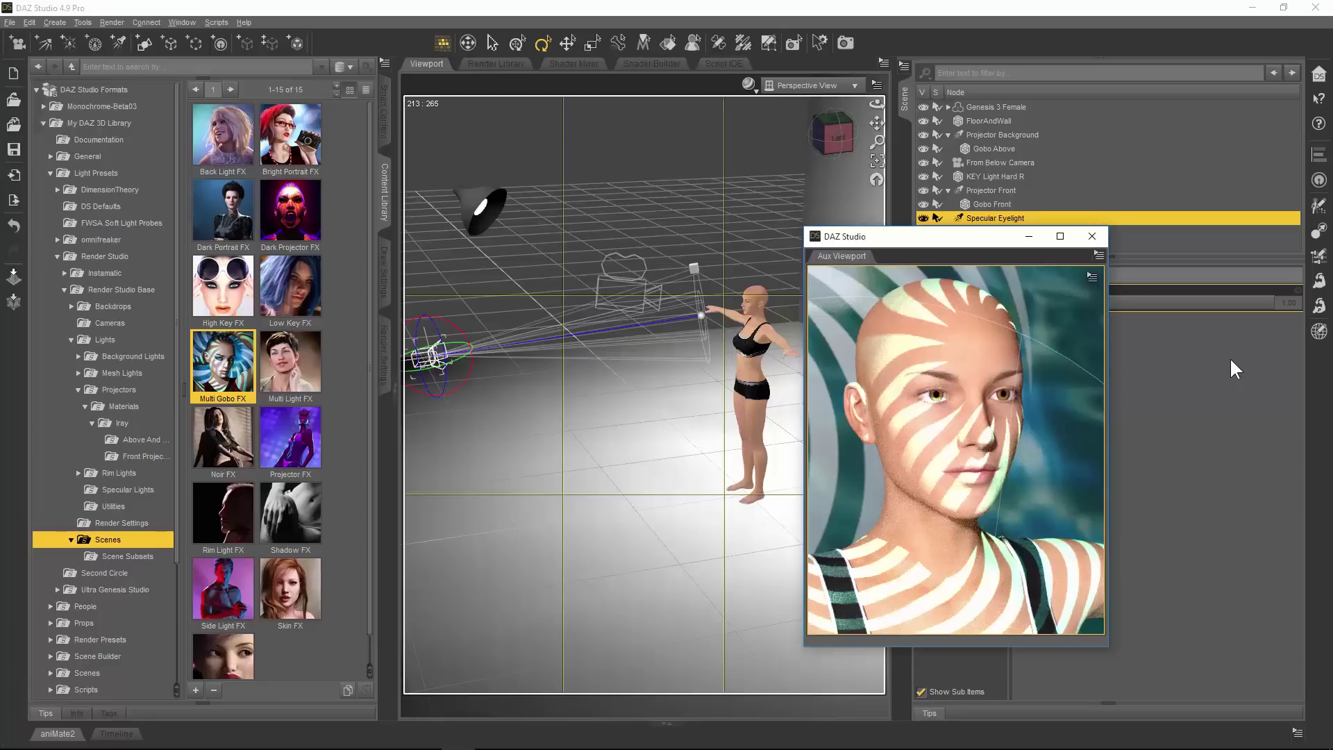
pyautogui.moveTo(1001, 240); pyautogui.dragTo(715, 134)
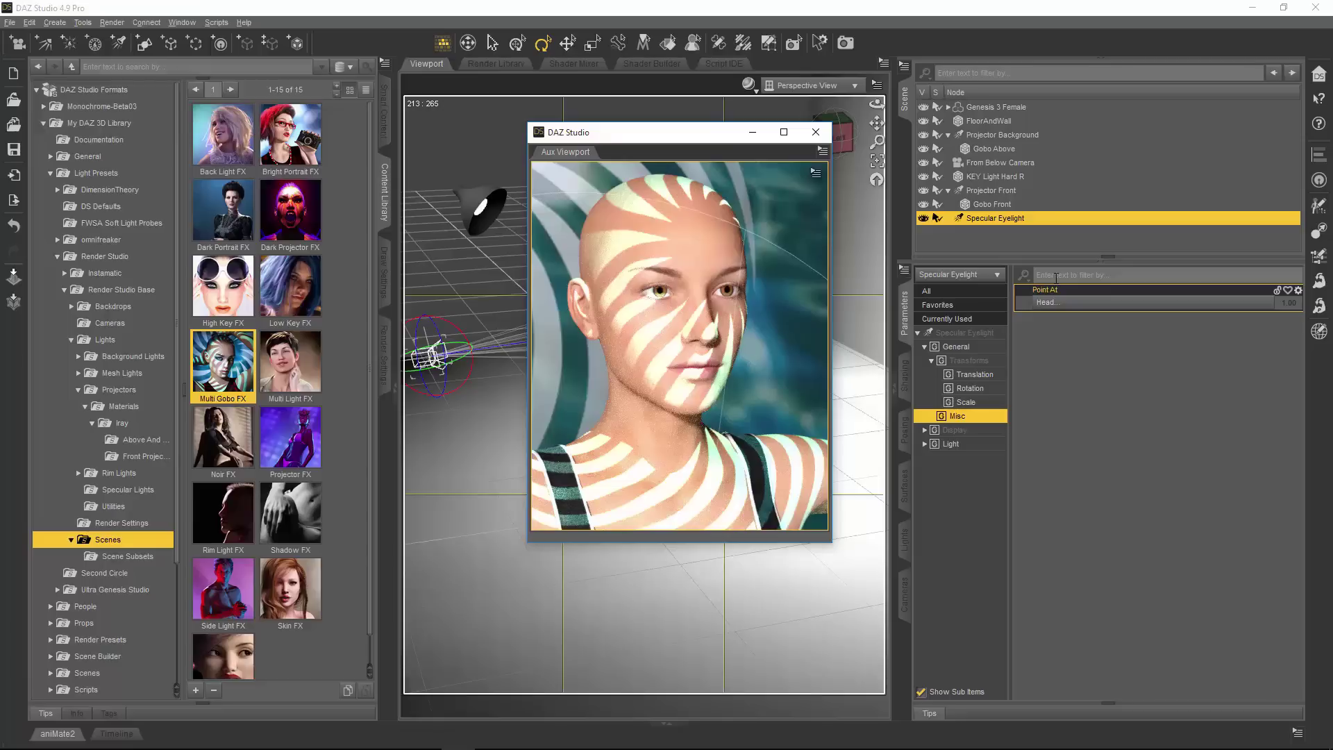
pyautogui.moveTo(672, 139); pyautogui.dragTo(1330, 243)
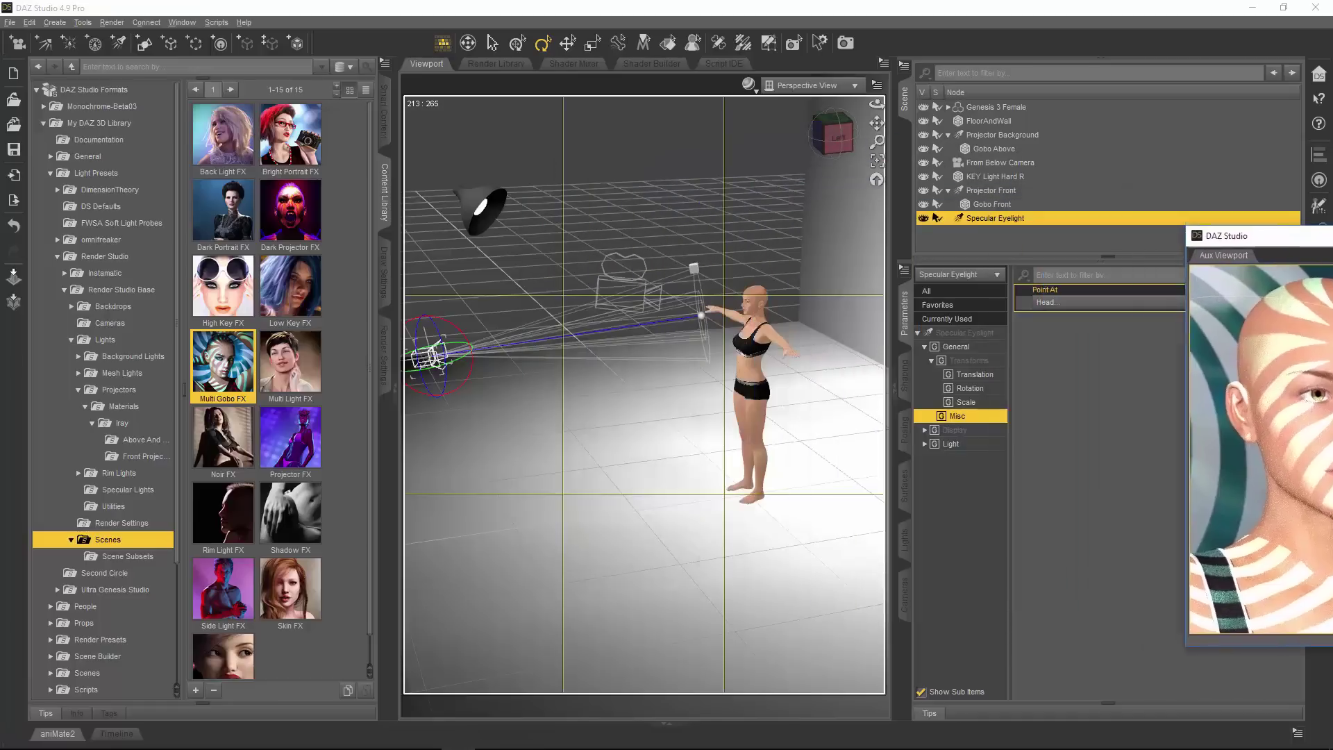